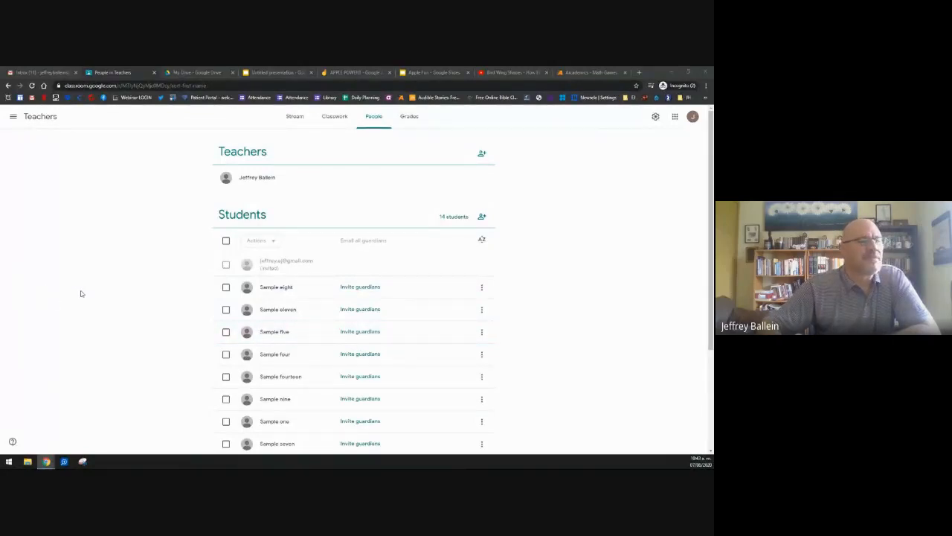
Step: Move from the Stream to the Teachers class's Classwork page showing Today's Work and Verb Search
scroll(81, 292, "down", 3)
scroll(81, 292, "up", 3)
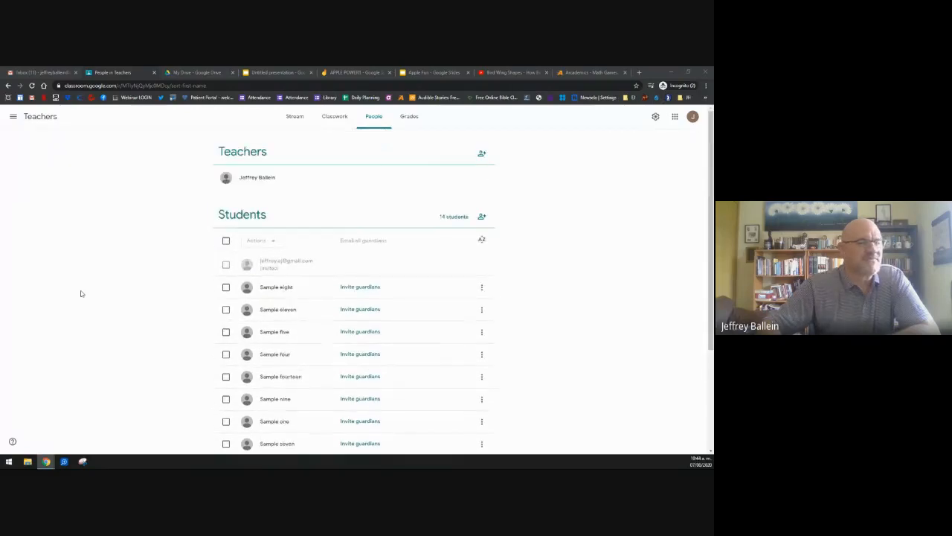
left_click(294, 118)
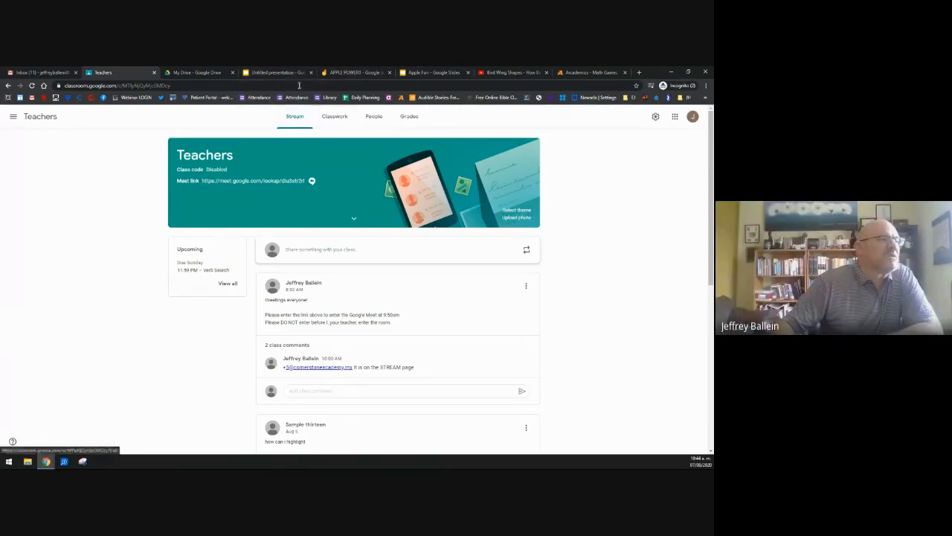
left_click(327, 117)
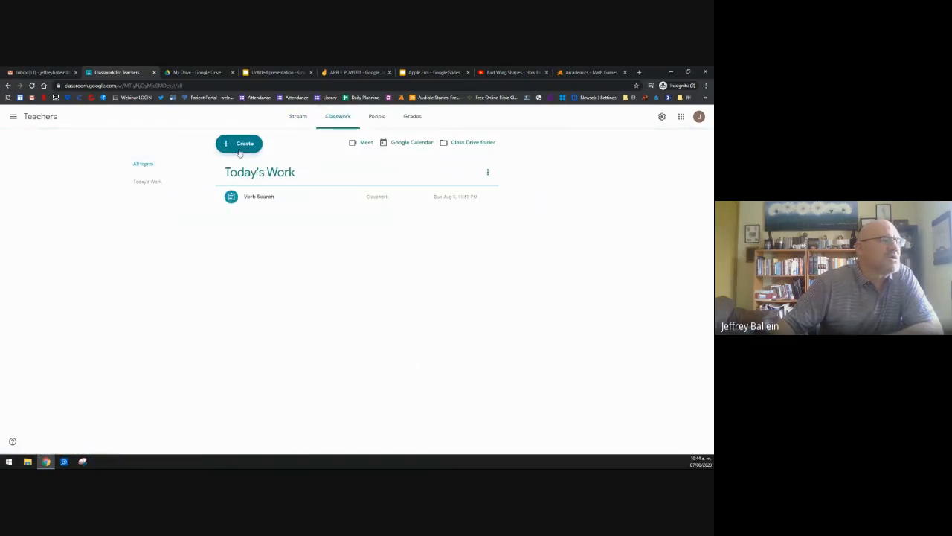
Step: Create a new assignment titled 'Apple Power'
left_click(243, 146)
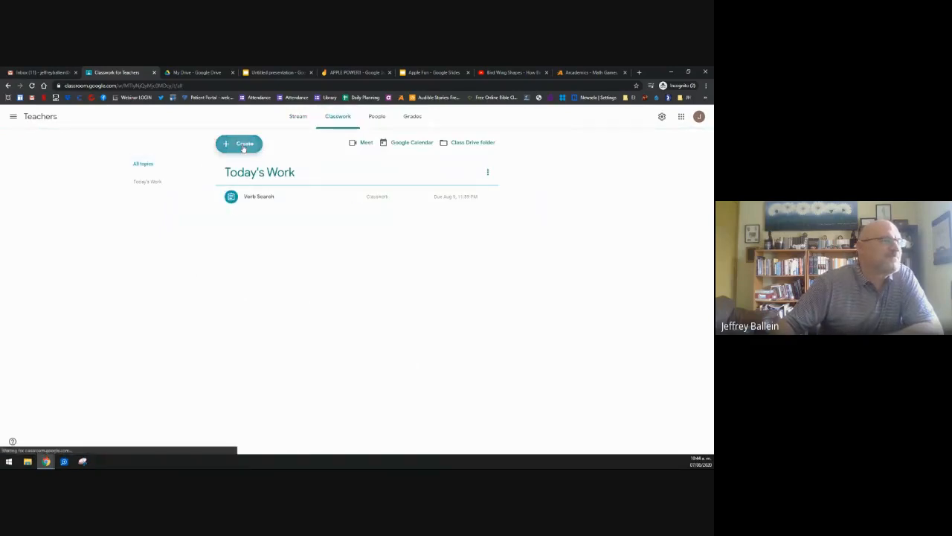
left_click(243, 168)
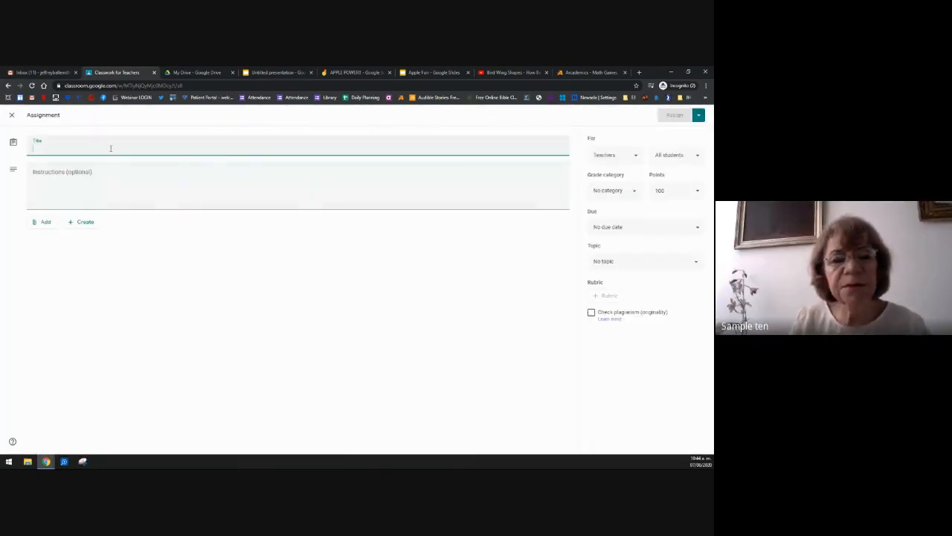
type("Apple")
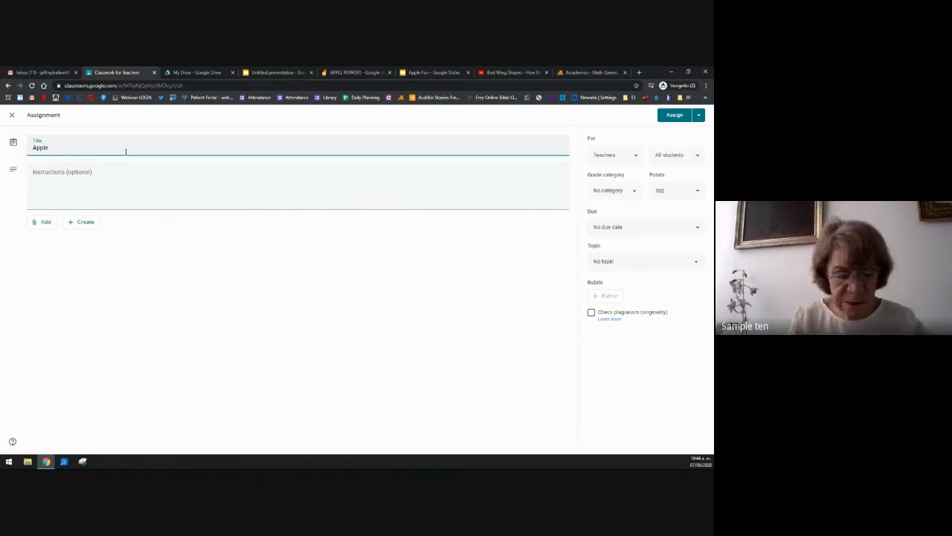
type(" Power")
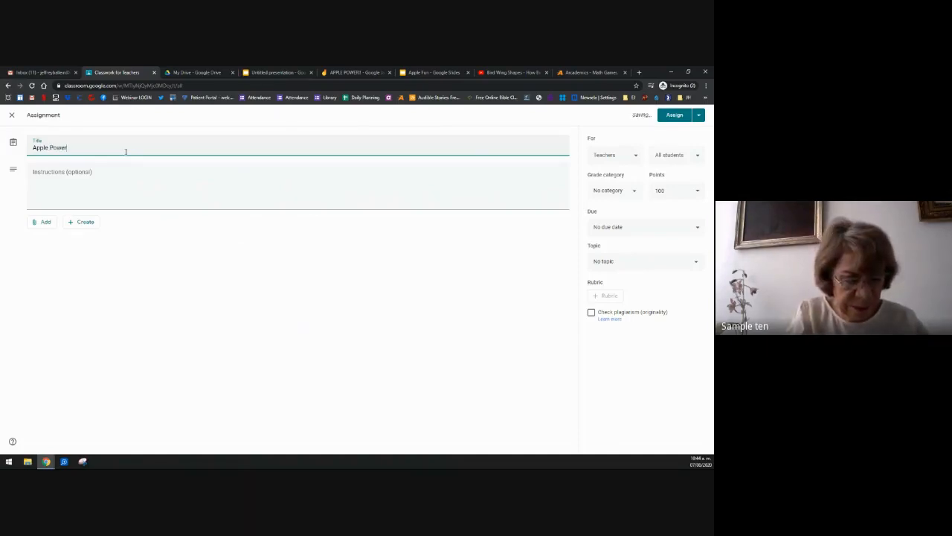
Step: Add instructions 'Open document', 'Answer questions', 'Submit' on separate lines and bring up attachment choices
left_click(108, 184)
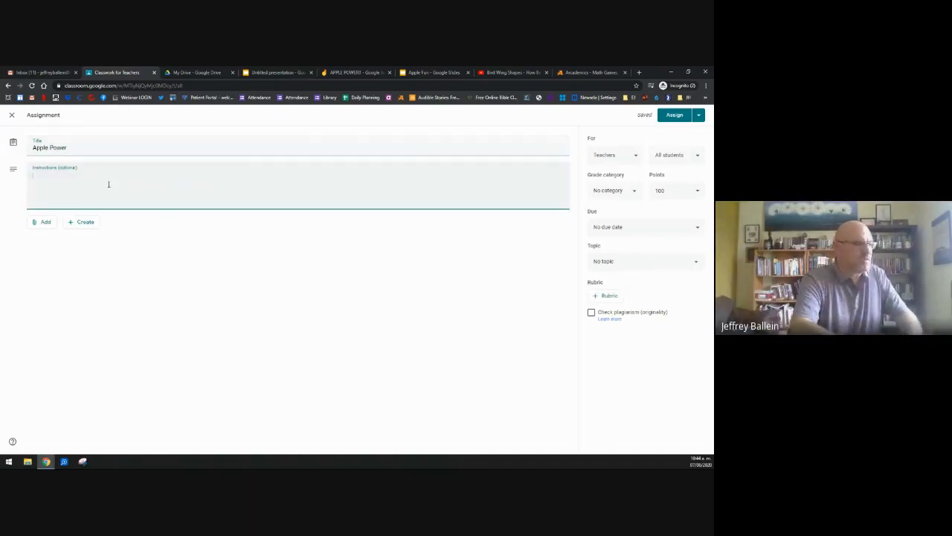
type("Open")
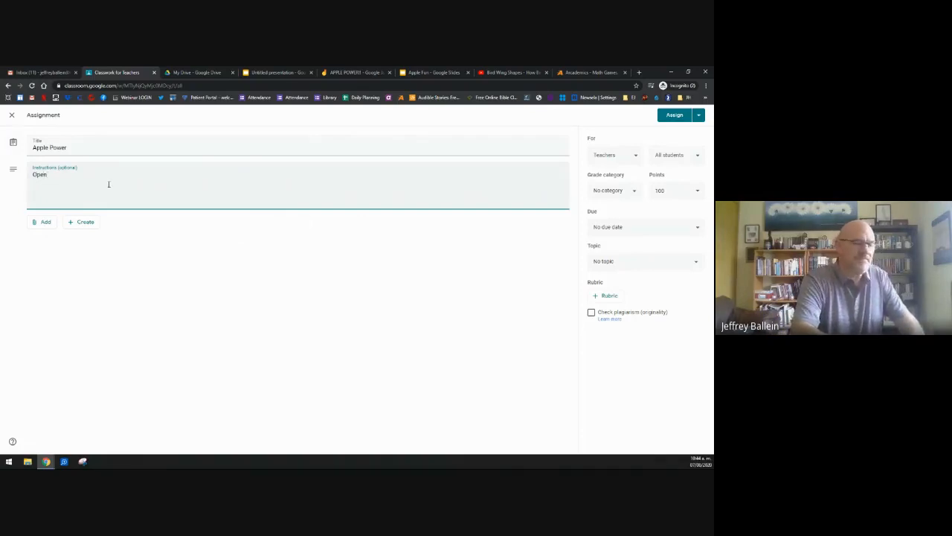
type(" d")
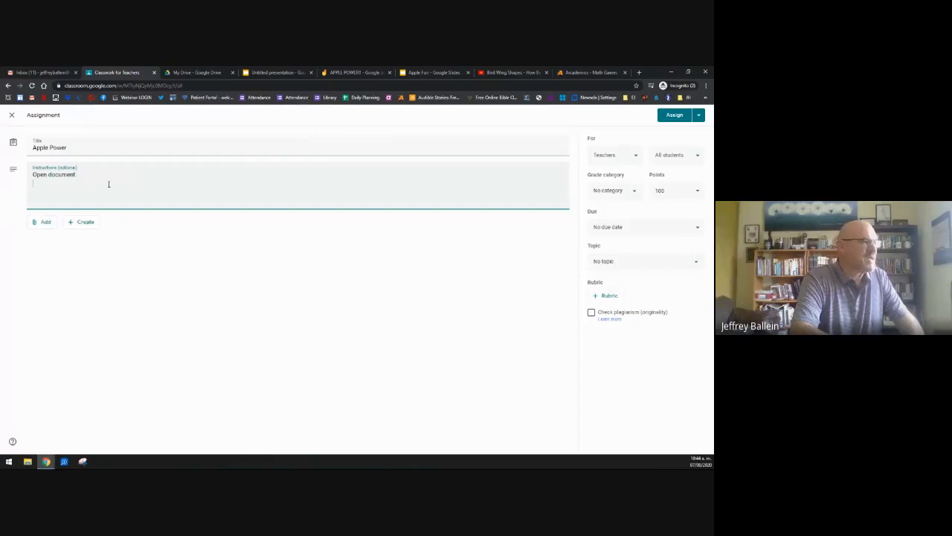
type("ocument")
key("Return")
type("Answe")
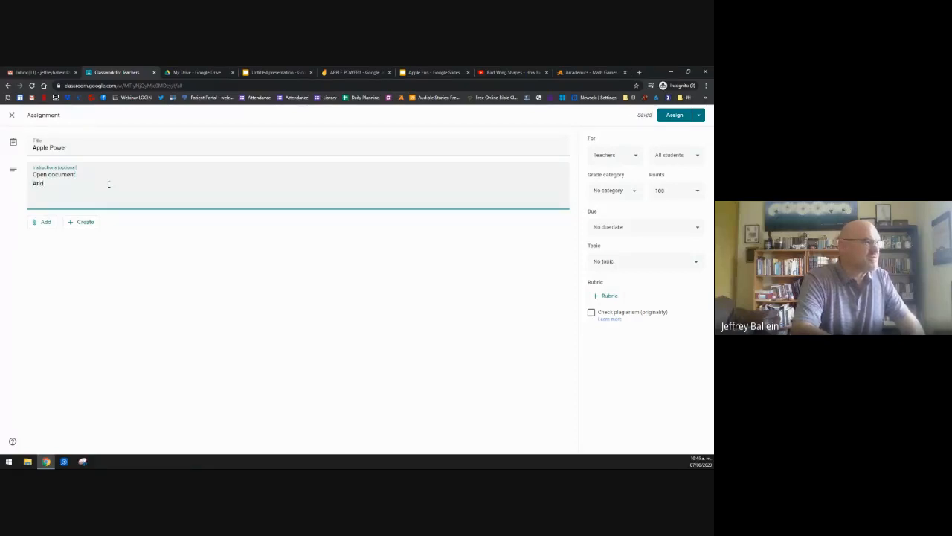
type("r questi")
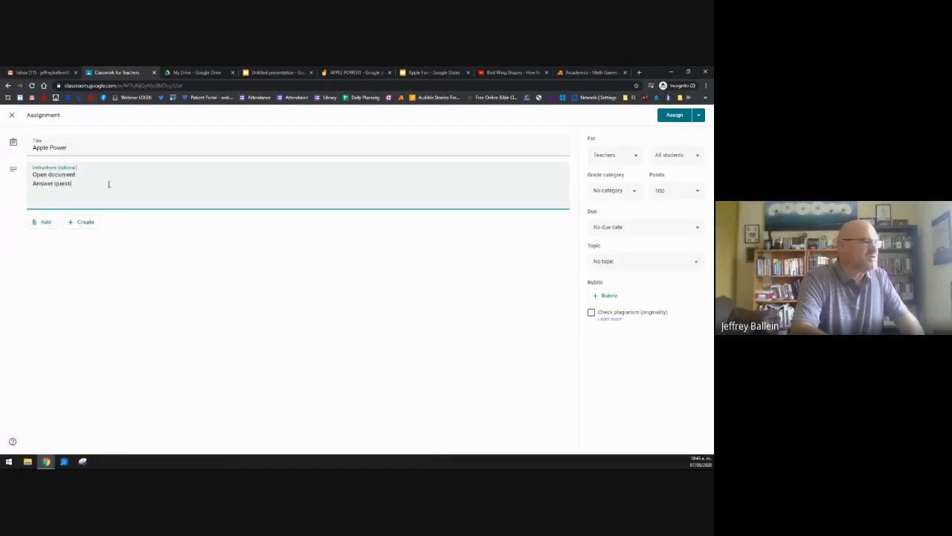
type("ons ")
type("Submit")
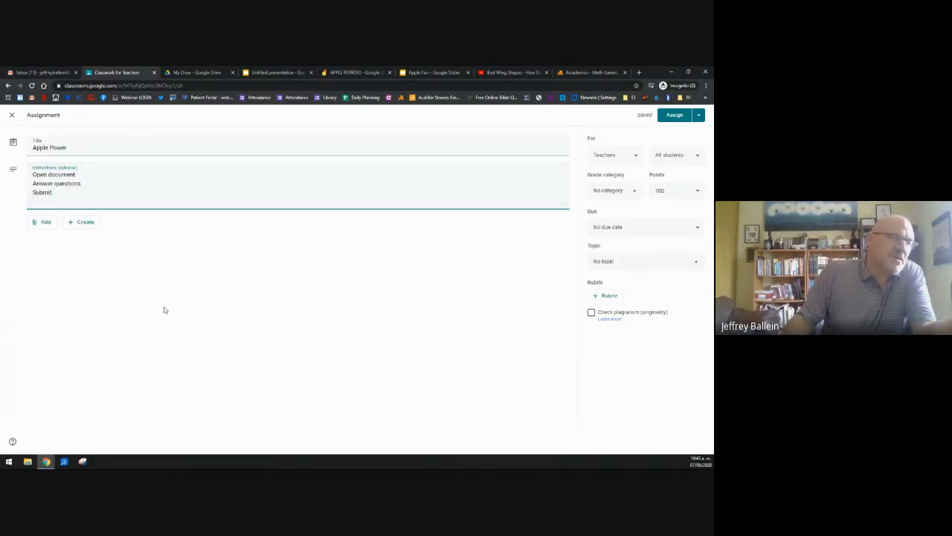
left_click(43, 223)
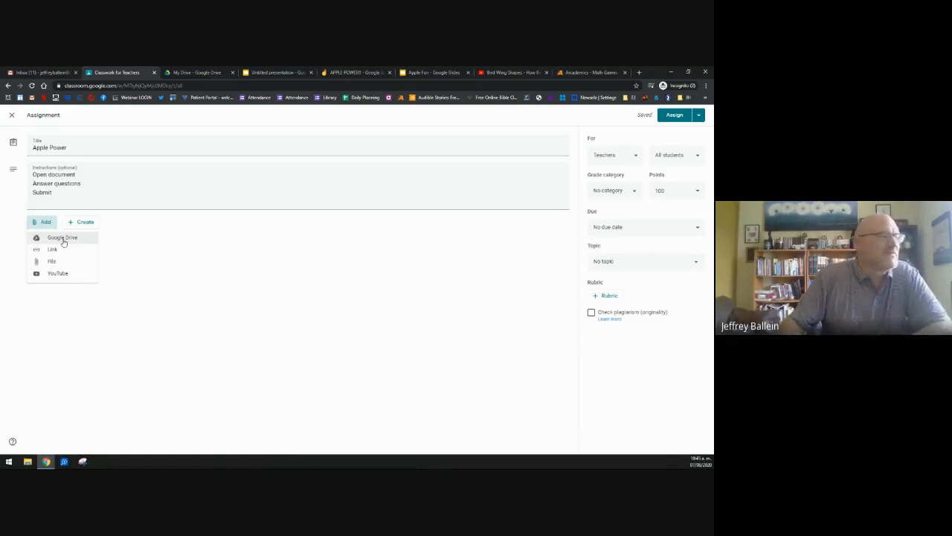
Step: Attach the Apple Fun presentation from Google Drive with 'Make a copy for each student'
left_click(63, 238)
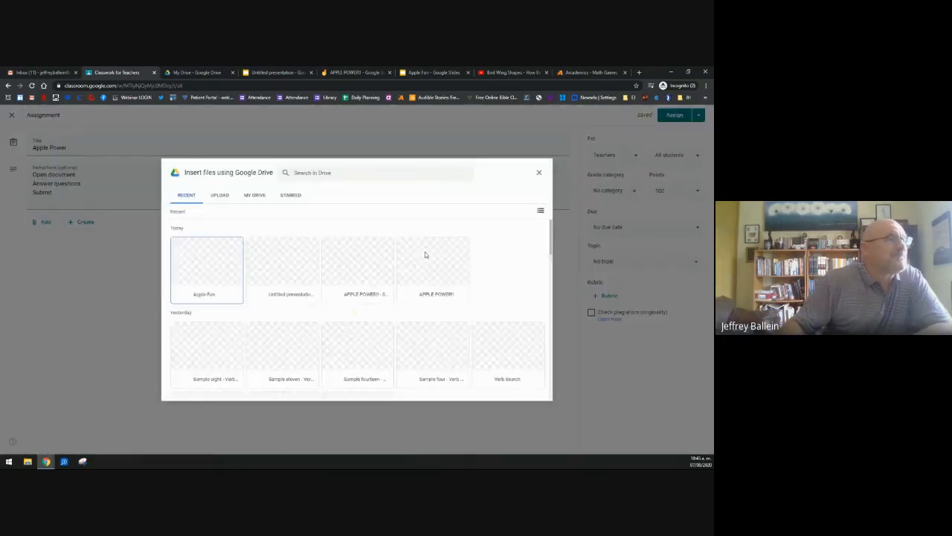
left_click(206, 275)
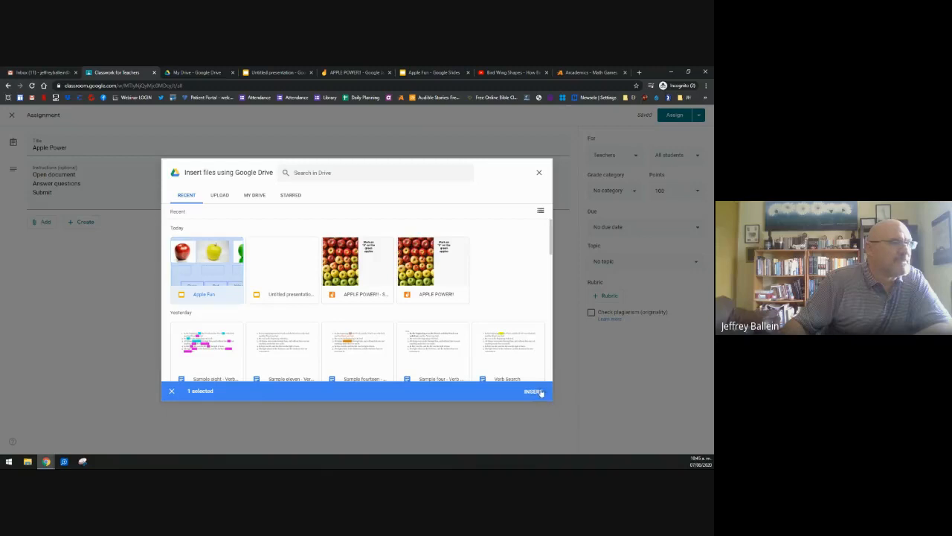
left_click(533, 391)
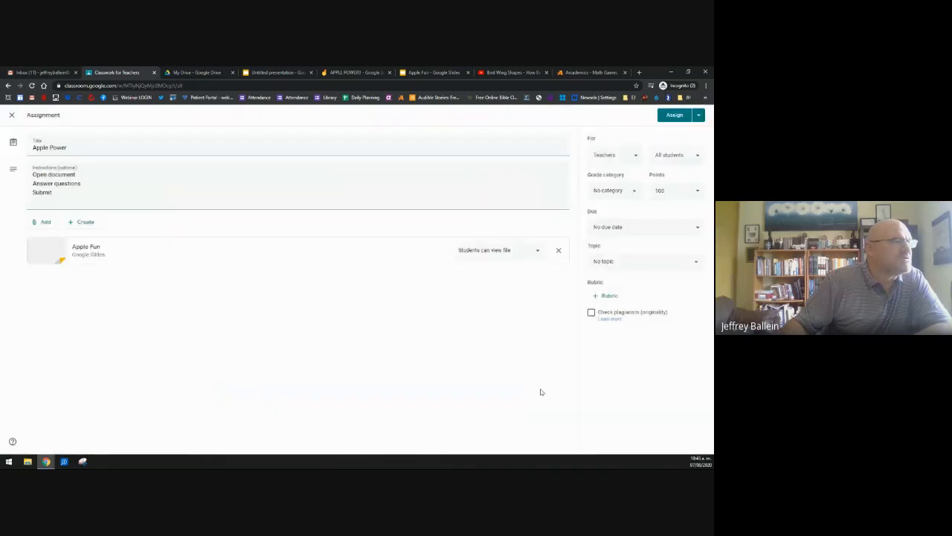
left_click(508, 253)
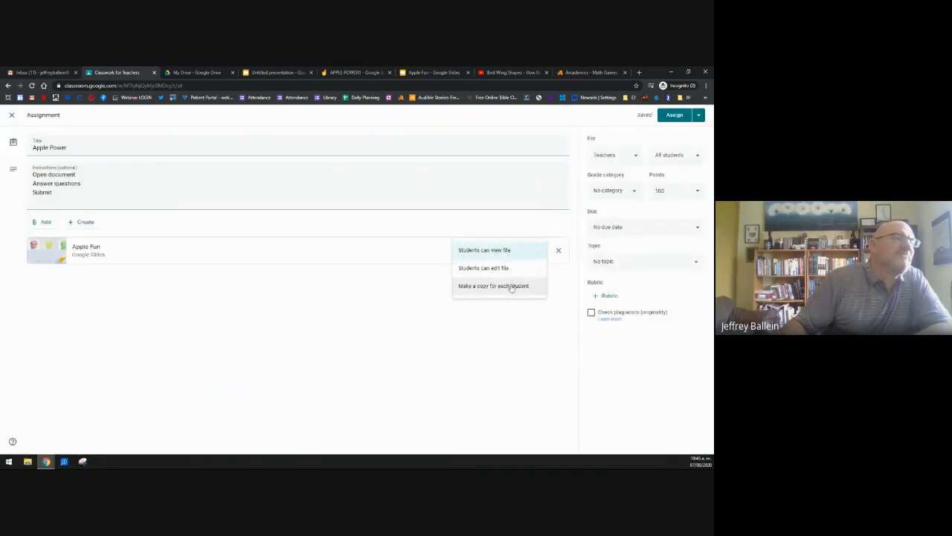
left_click(511, 288)
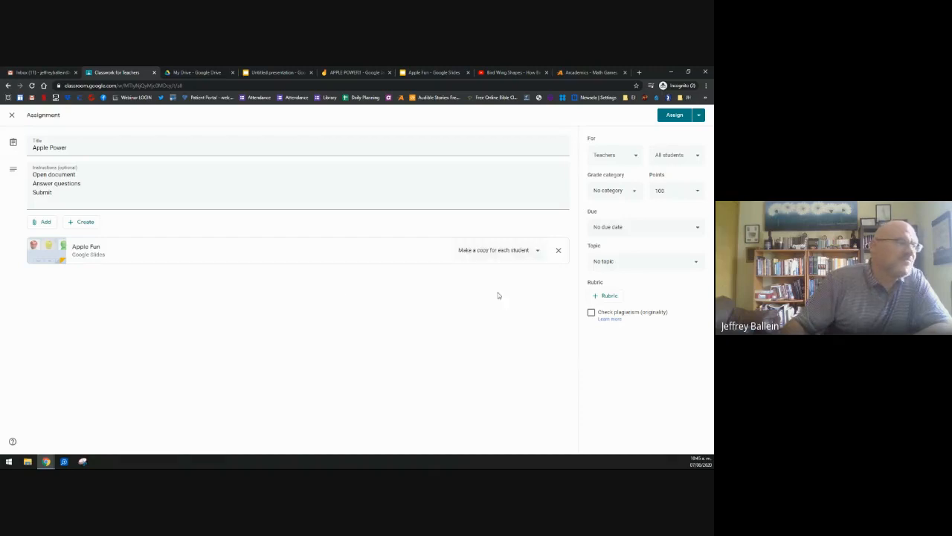
Step: Change the assignment title from 'Apple Power' to 'Apple Fun'
left_click(71, 146)
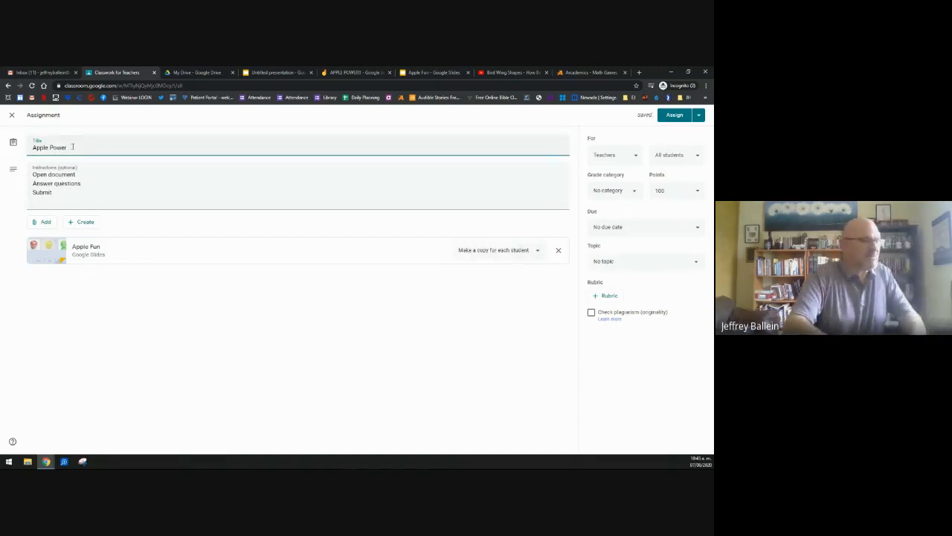
key("BackSpace")
key("BackSpace")
key("BackSpace")
key("BackSpace")
key("BackSpace")
key("BackSpace")
type("Fun")
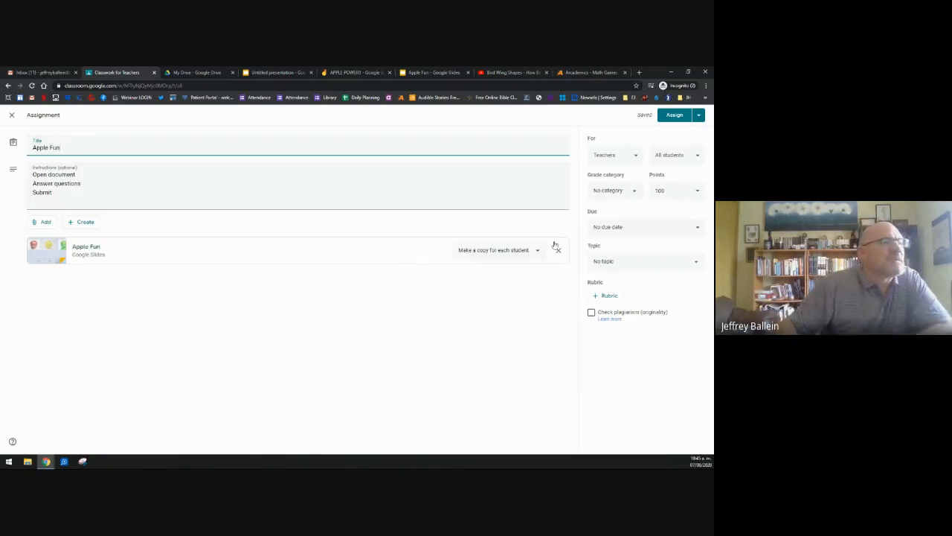
Step: Make the assignment ungraded and set its due date to Aug 10
left_click(692, 192)
left_click(673, 208)
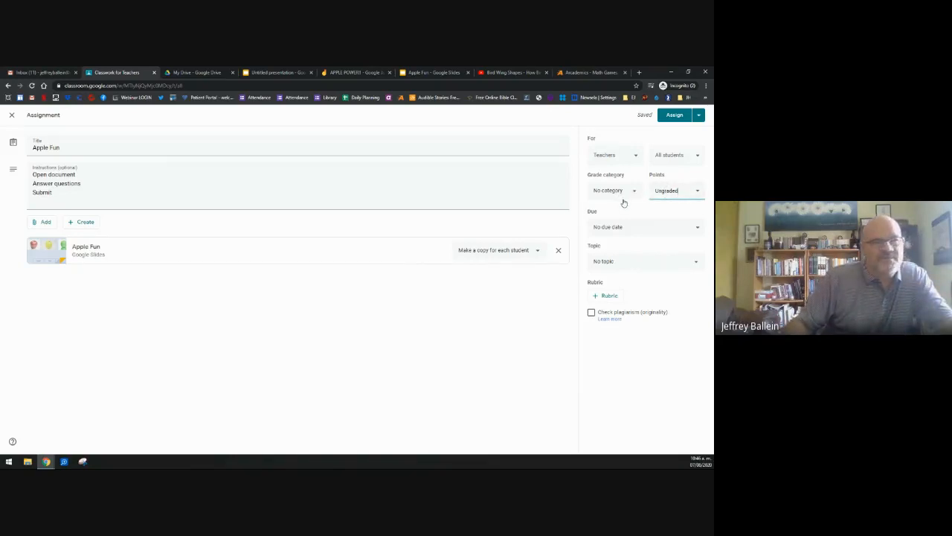
left_click(627, 234)
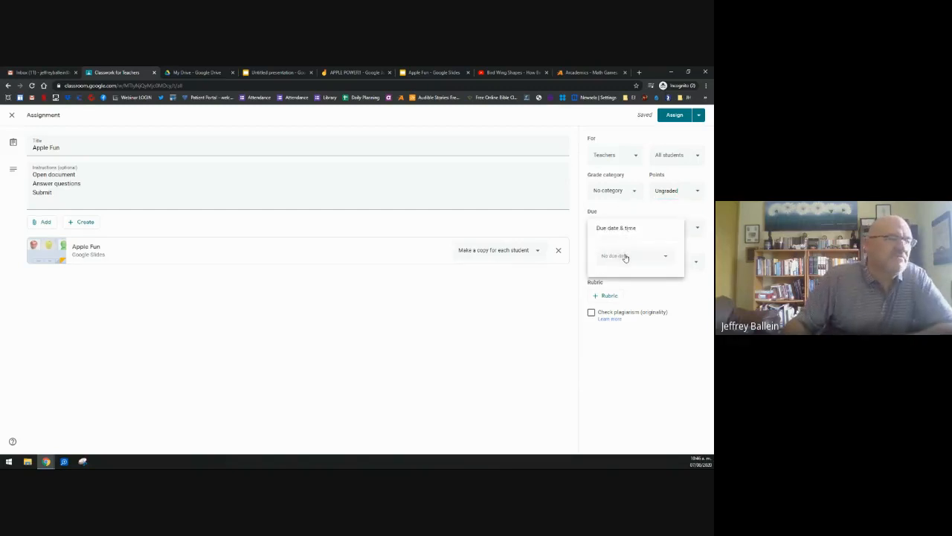
left_click(625, 256)
left_click(617, 315)
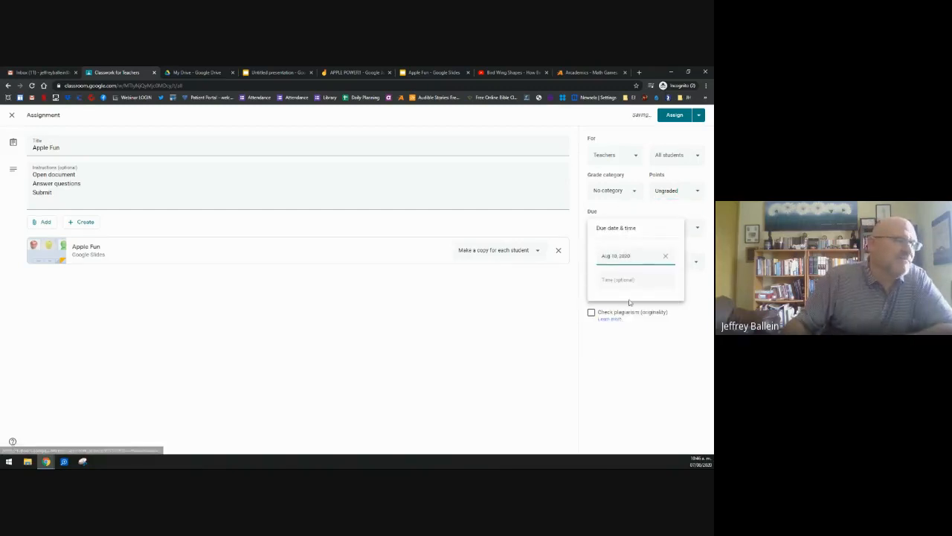
left_click(576, 340)
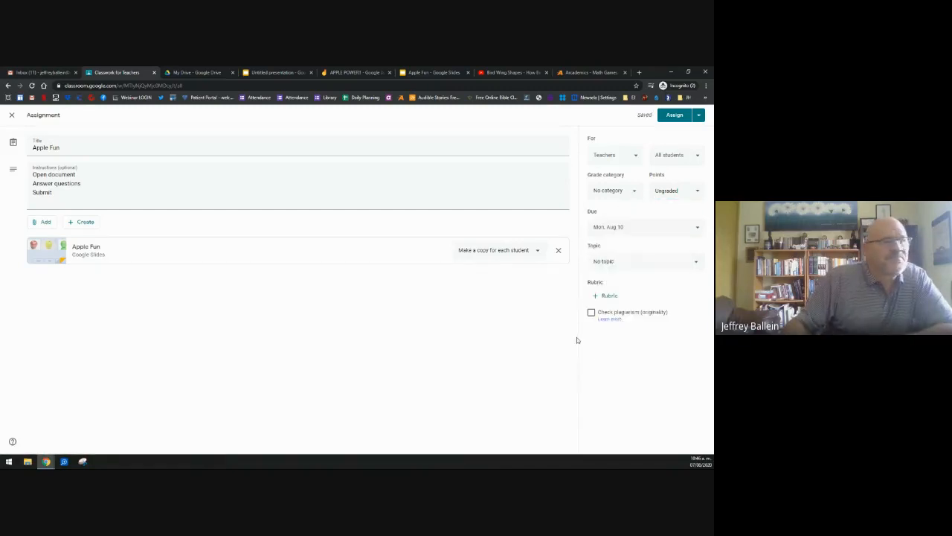
Step: File the assignment under the Today's Work topic and assign it, confirming without a grade category
left_click(618, 263)
left_click(617, 305)
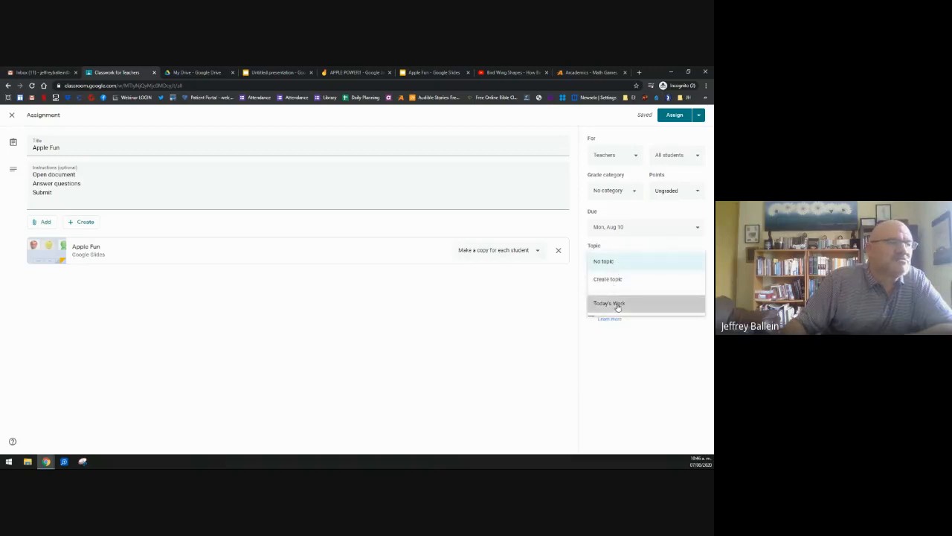
left_click(674, 115)
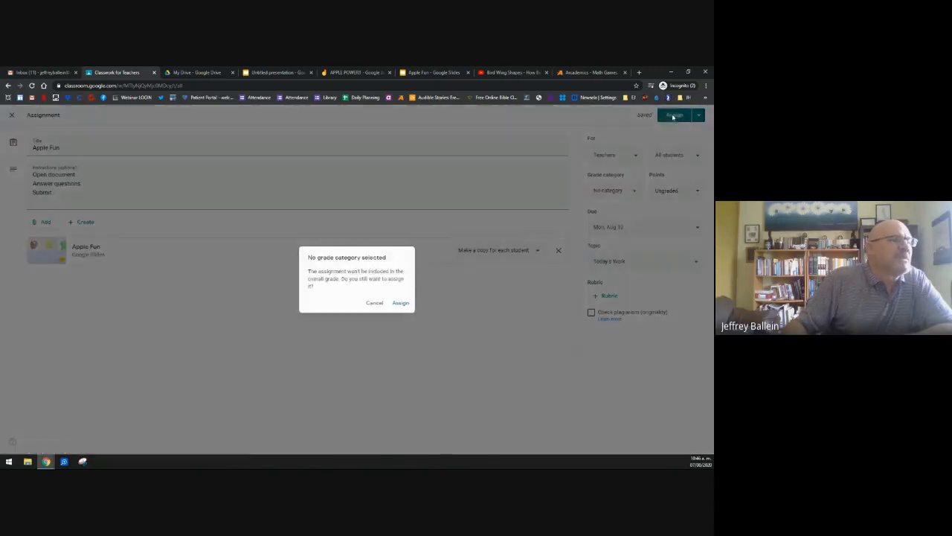
left_click(400, 303)
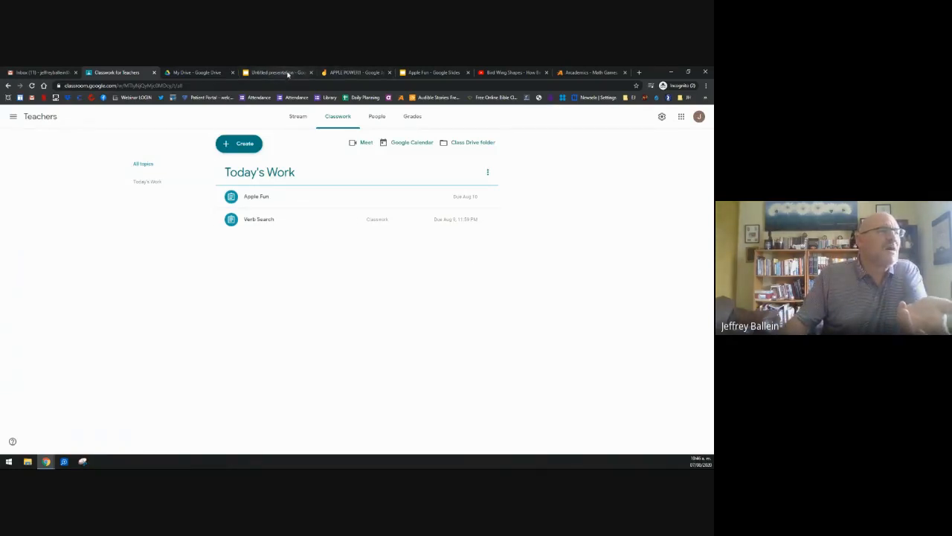
Step: Switch to the Apple Fun Slides tab and scroll up to slide 1 with the red, yellow and green apples
left_click(402, 73)
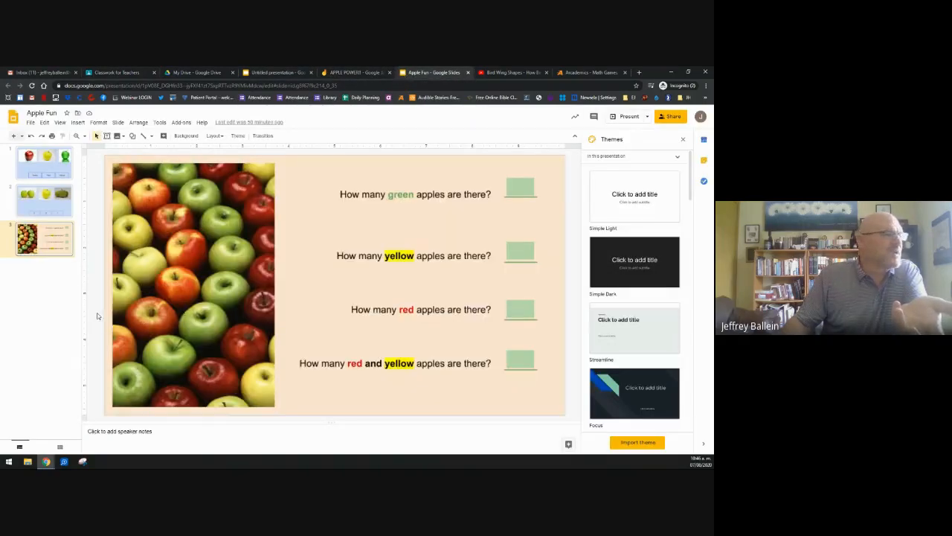
scroll(96, 317, "up", 1)
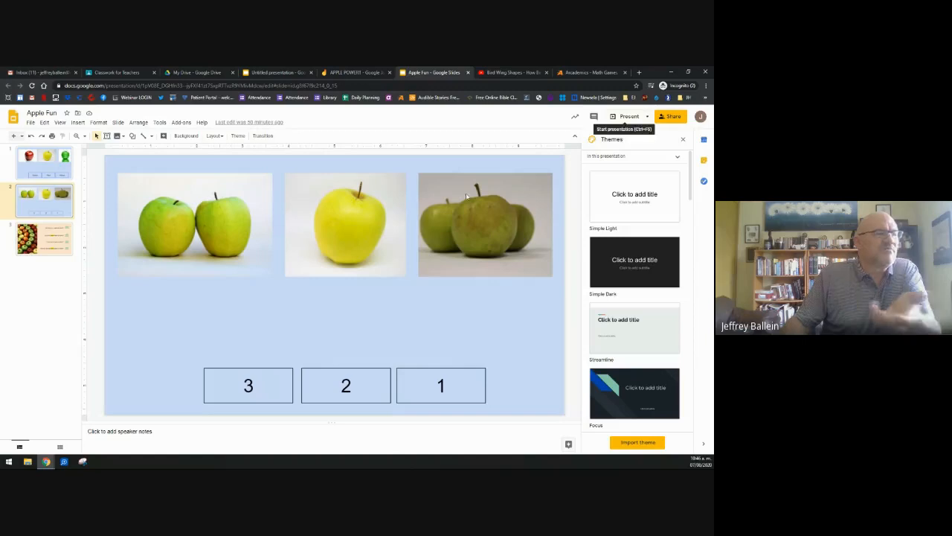
scroll(435, 335, "up", 1)
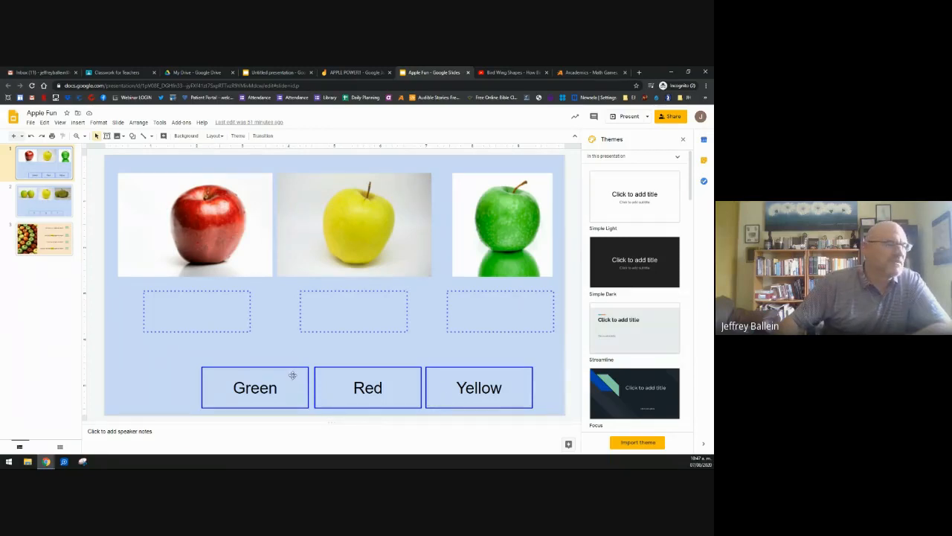
Step: Drag Green under the green apple, Red under the red apple, and Yellow under the yellow apple
left_click_drag(291, 368, 536, 291)
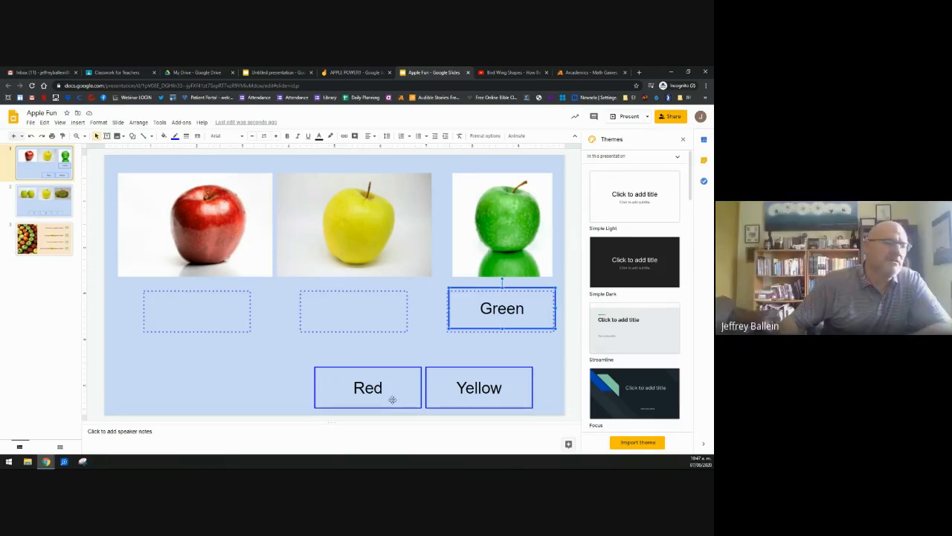
left_click_drag(392, 400, 223, 320)
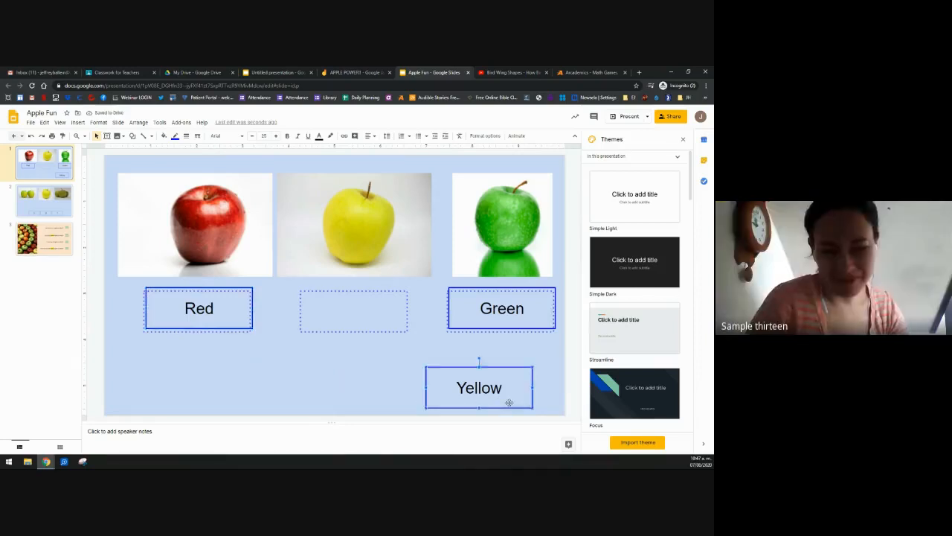
left_click_drag(506, 399, 384, 326)
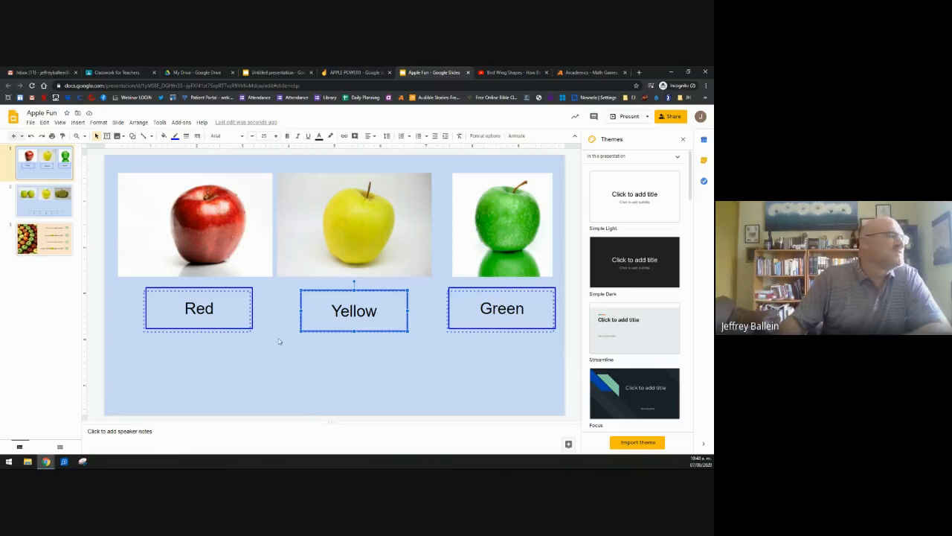
Step: On slide 2, place labels 1, 2 and 3 on the one-, two- and three-apple pictures, then go to slide 3
left_click(29, 199)
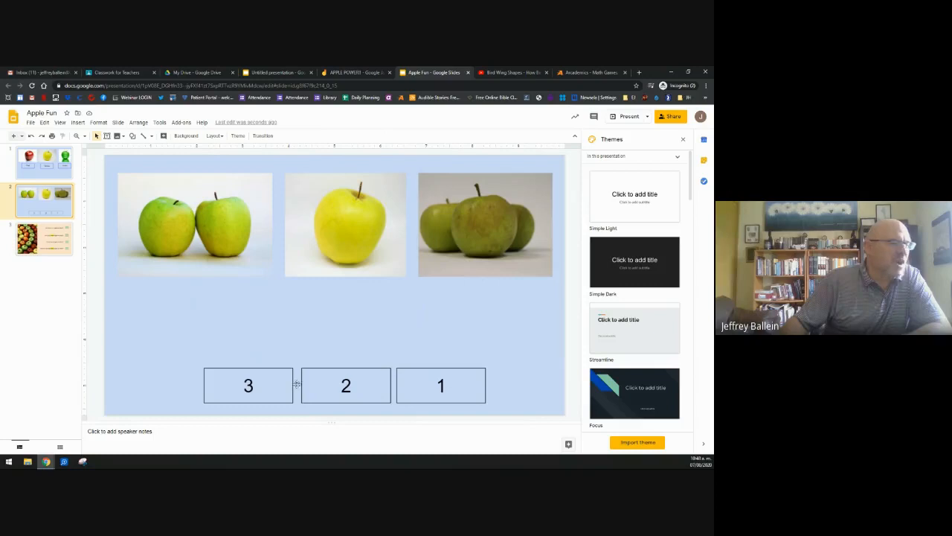
left_click(450, 385)
left_click_drag(450, 385, 357, 279)
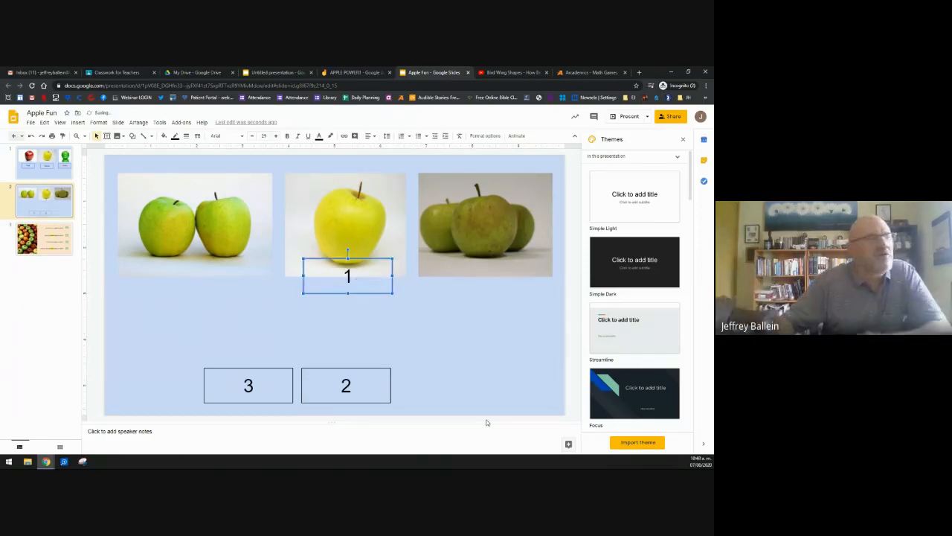
left_click_drag(366, 270, 364, 225)
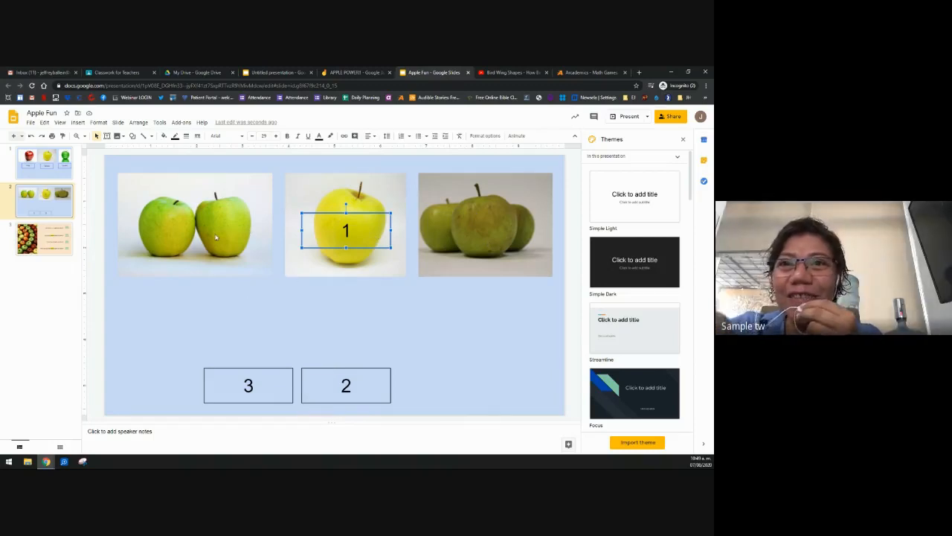
left_click(358, 390)
left_click_drag(364, 384, 198, 256)
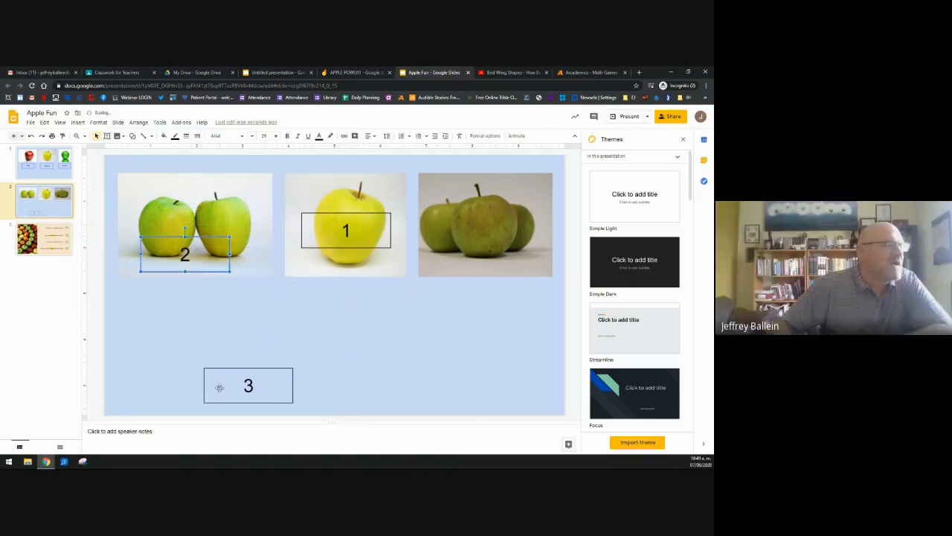
key("Escape")
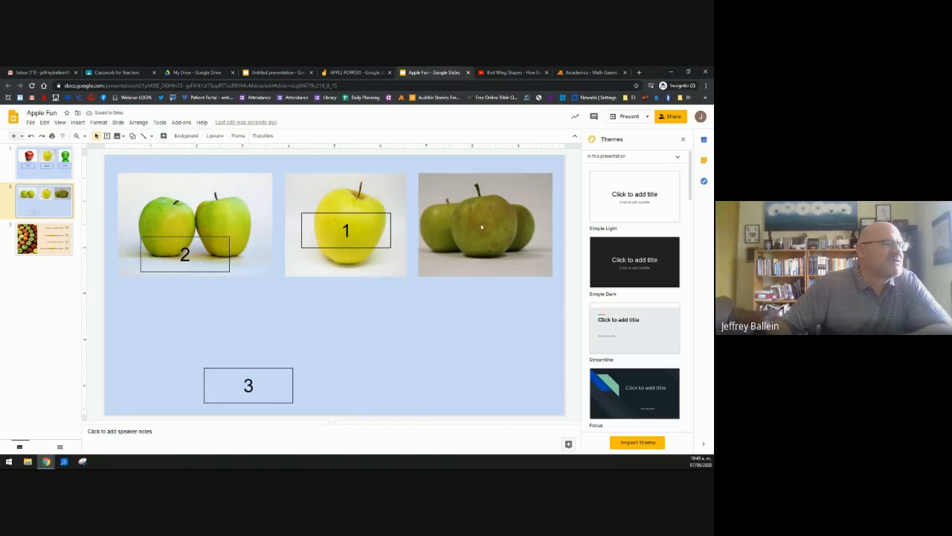
left_click_drag(230, 380, 468, 263)
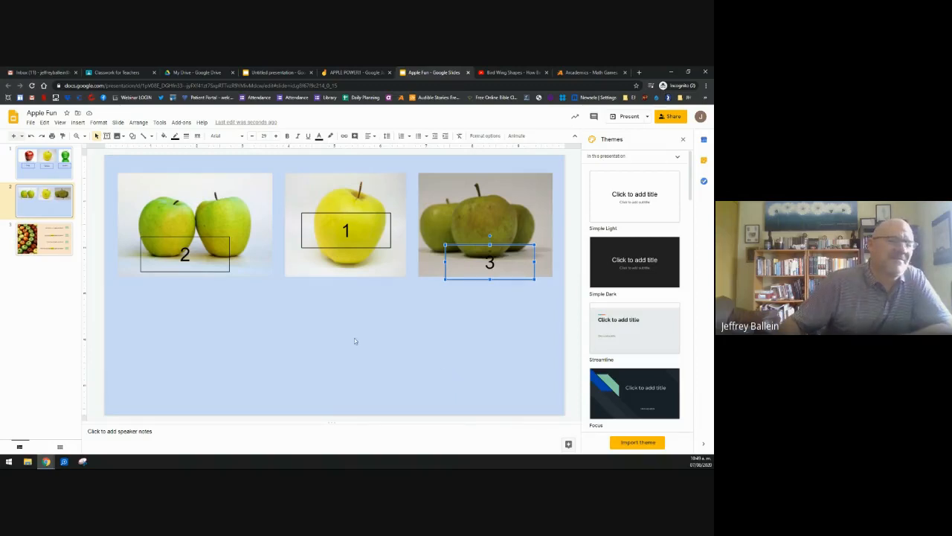
left_click(34, 241)
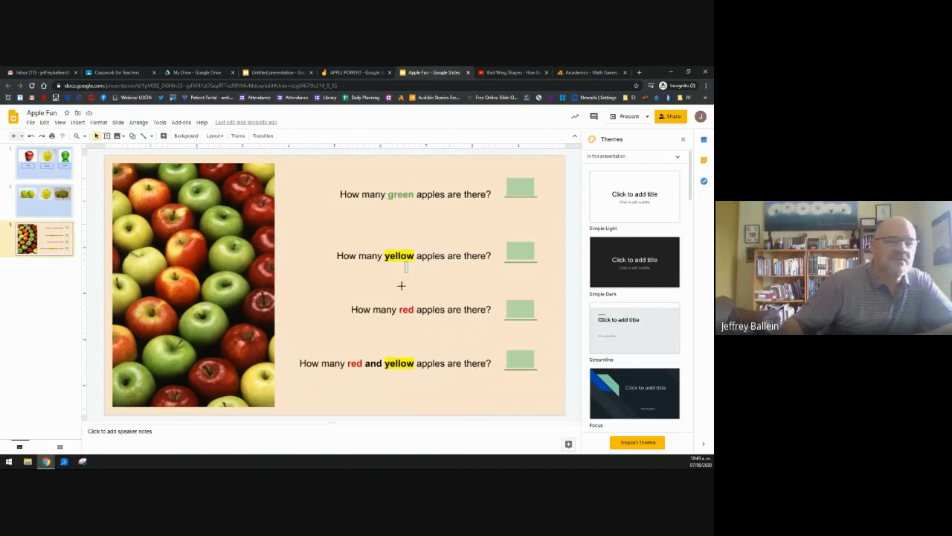
left_click_drag(275, 244, 313, 244)
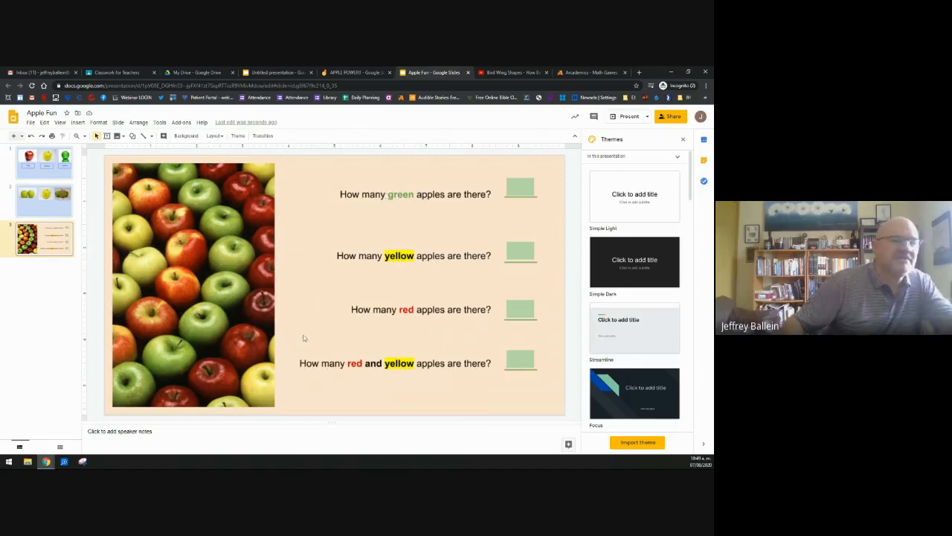
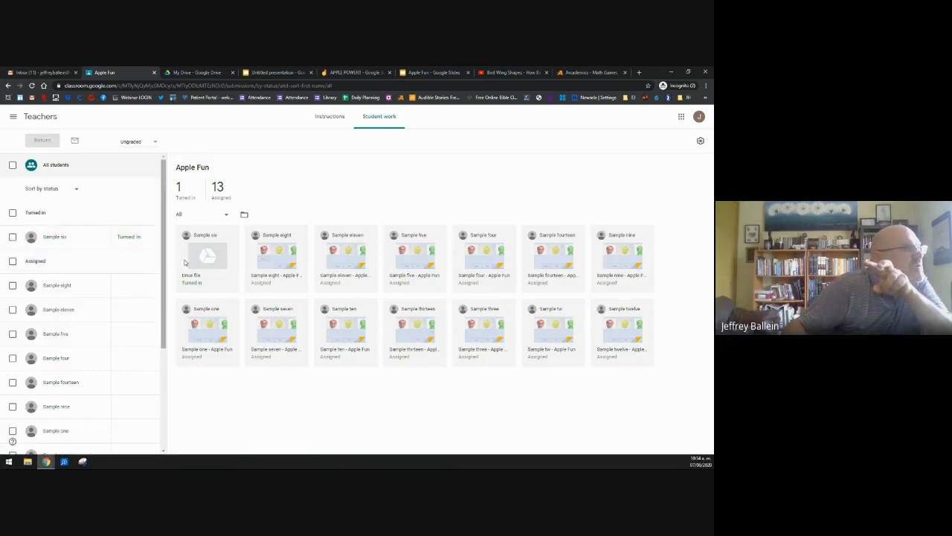
Step: Open the turned-in student's Apple Fun slides, check slides 2 and 3, and draft the private comment 'Good job'
left_click(210, 258)
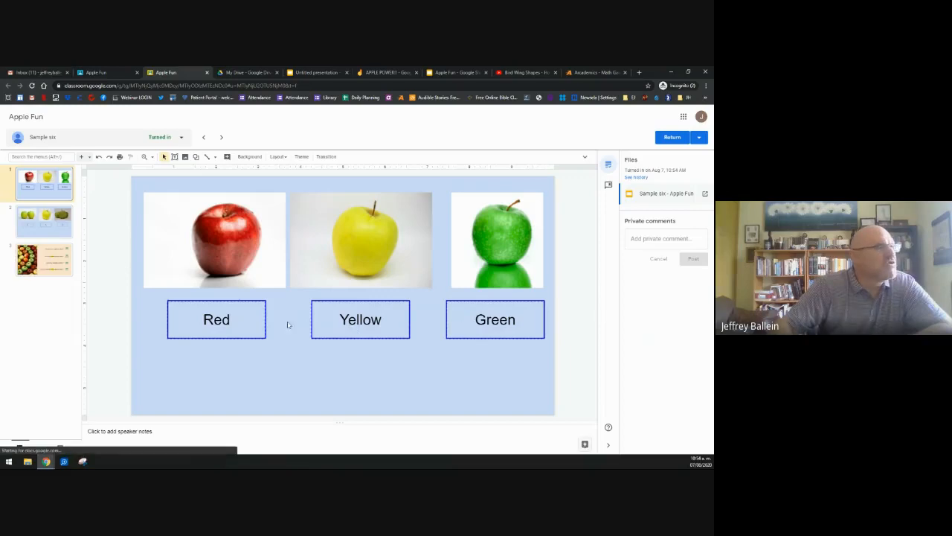
left_click(45, 232)
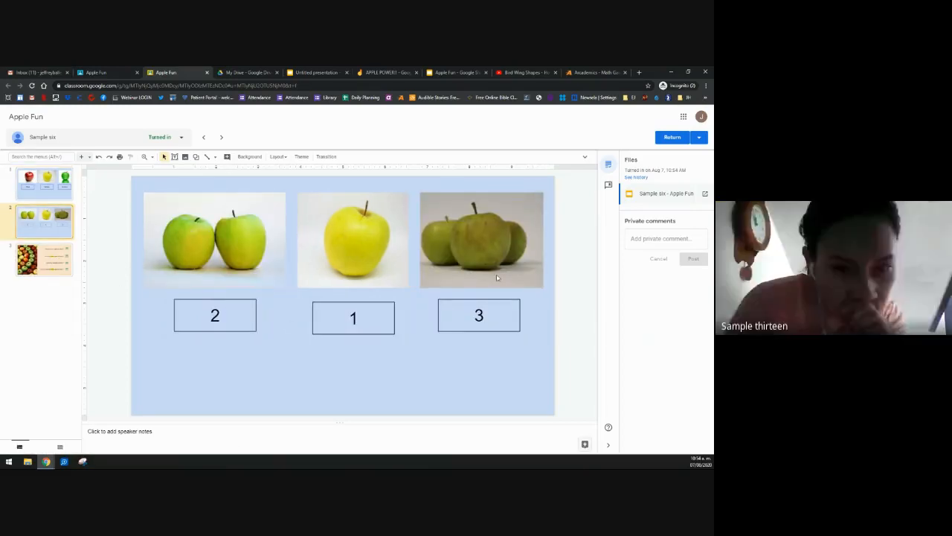
key("Down")
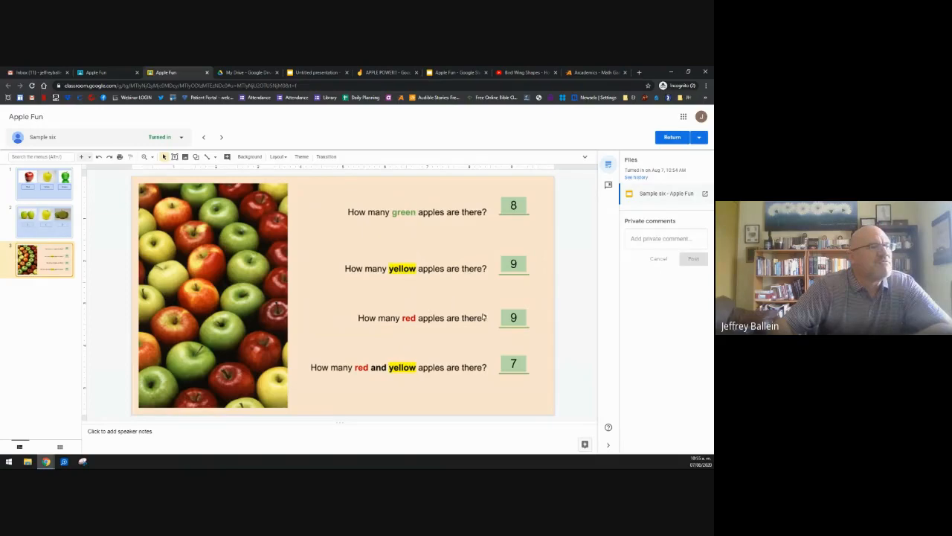
left_click(668, 238)
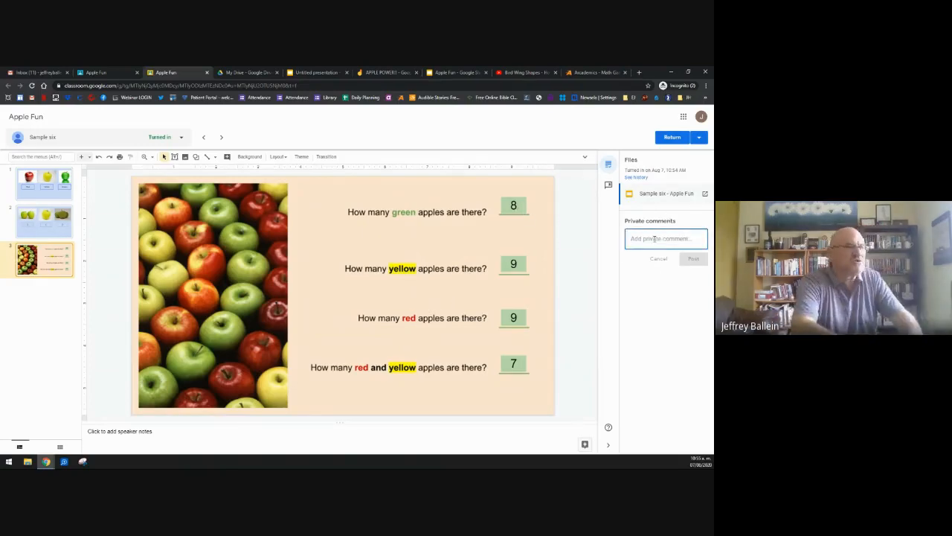
type("Good")
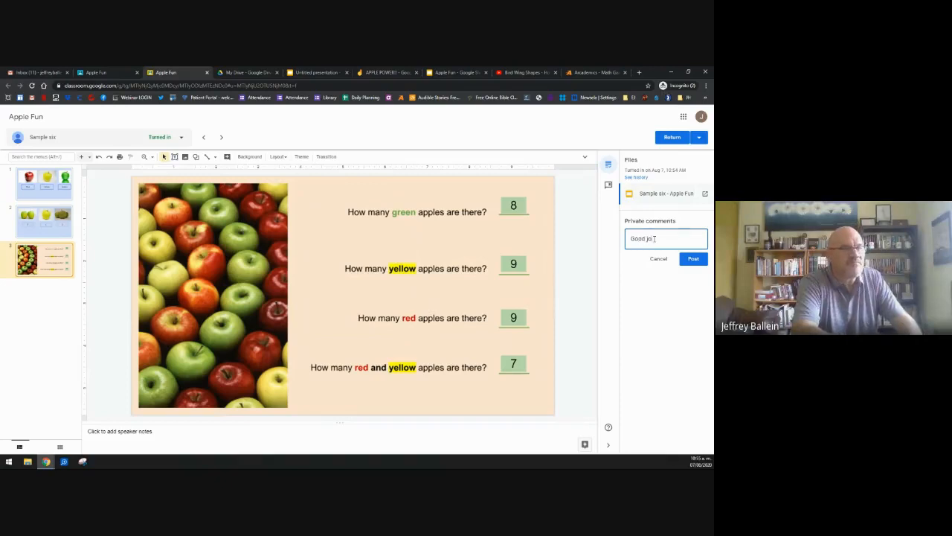
type(" job!")
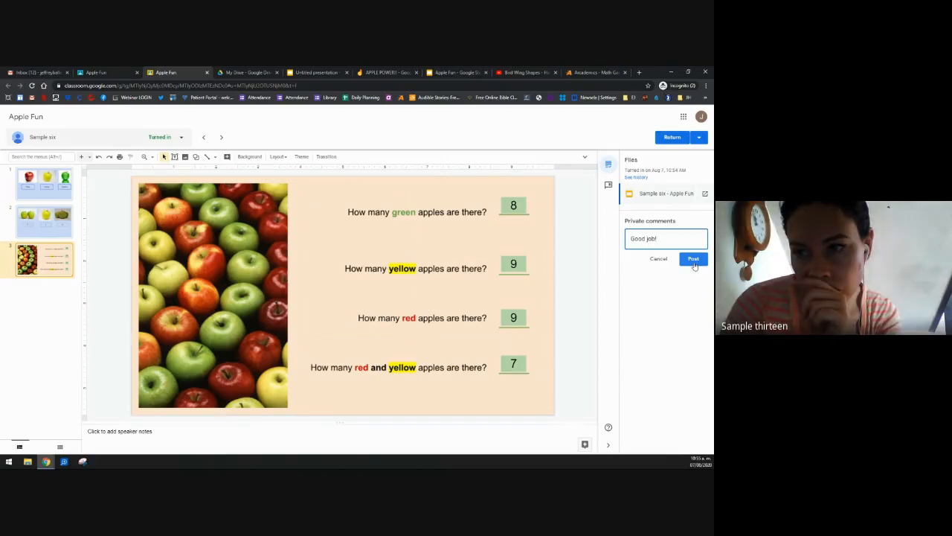
Step: Post the 'Good job' comment, return the work to the student, and close the grading tab
left_click(695, 264)
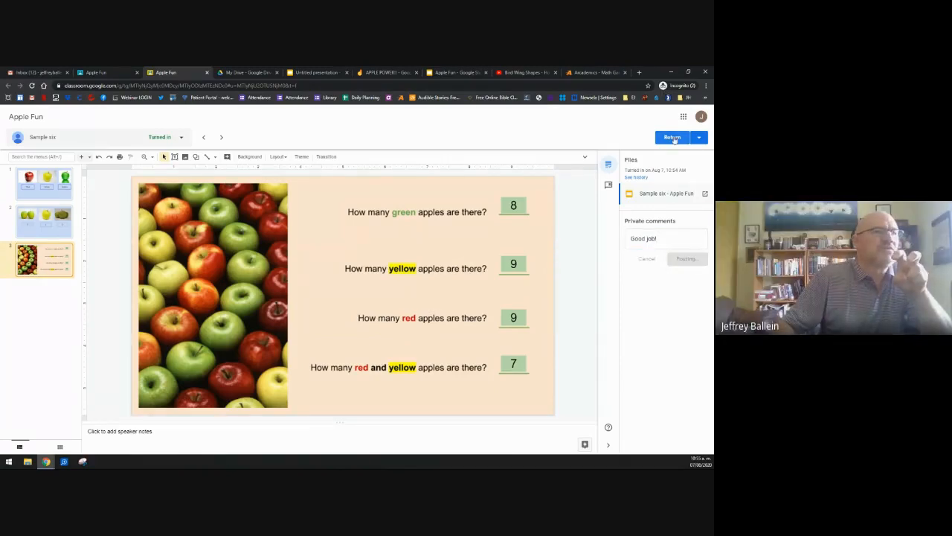
left_click(671, 137)
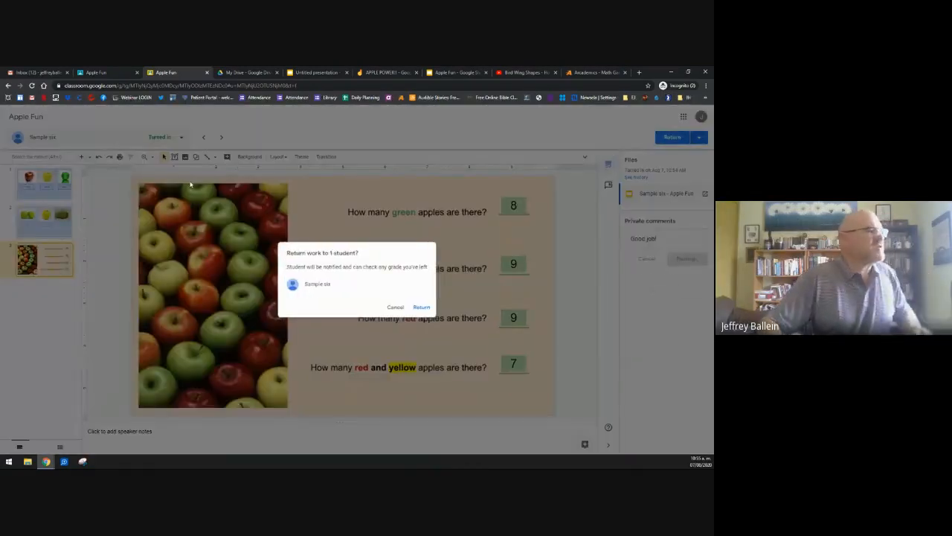
left_click(421, 306)
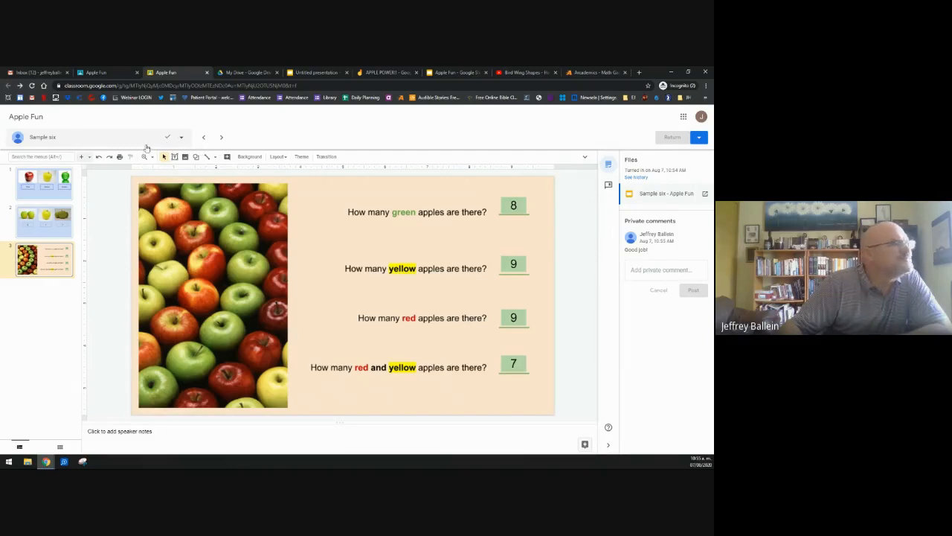
left_click(207, 72)
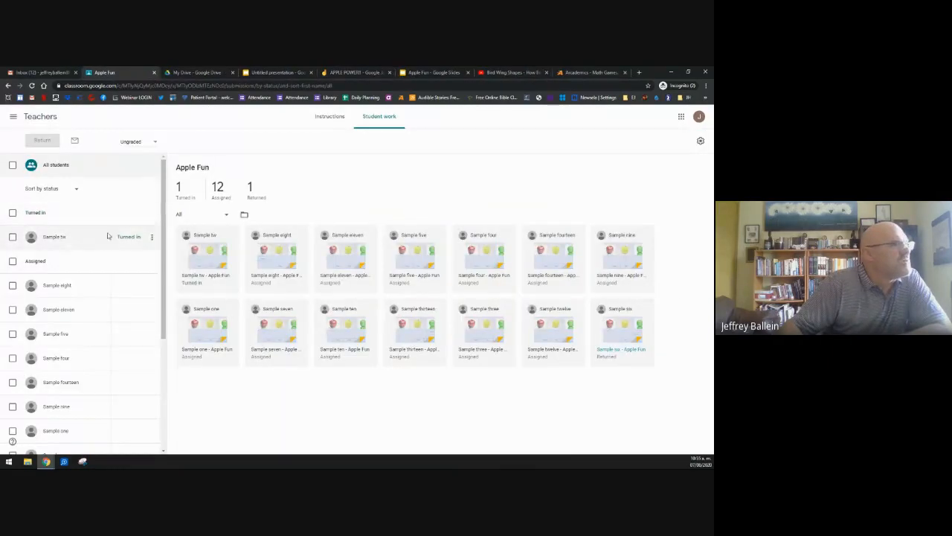
Step: Return the next student's Apple Fun slides with 'Return this submission', no comment, then close grading
left_click(62, 238)
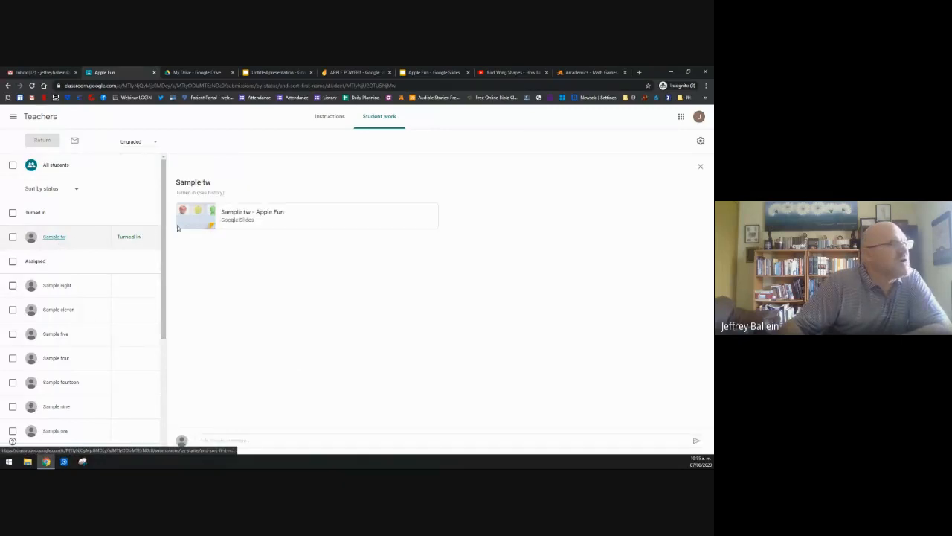
left_click(229, 218)
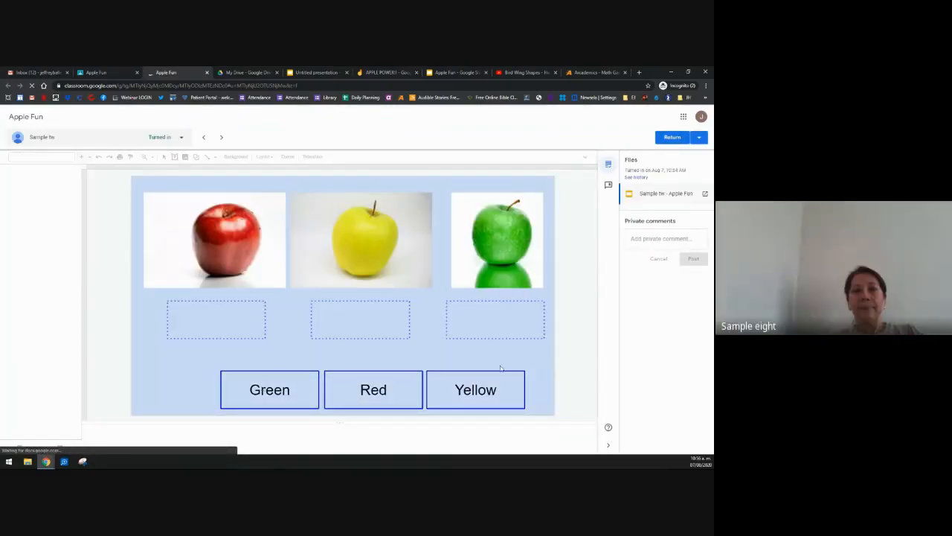
left_click(699, 139)
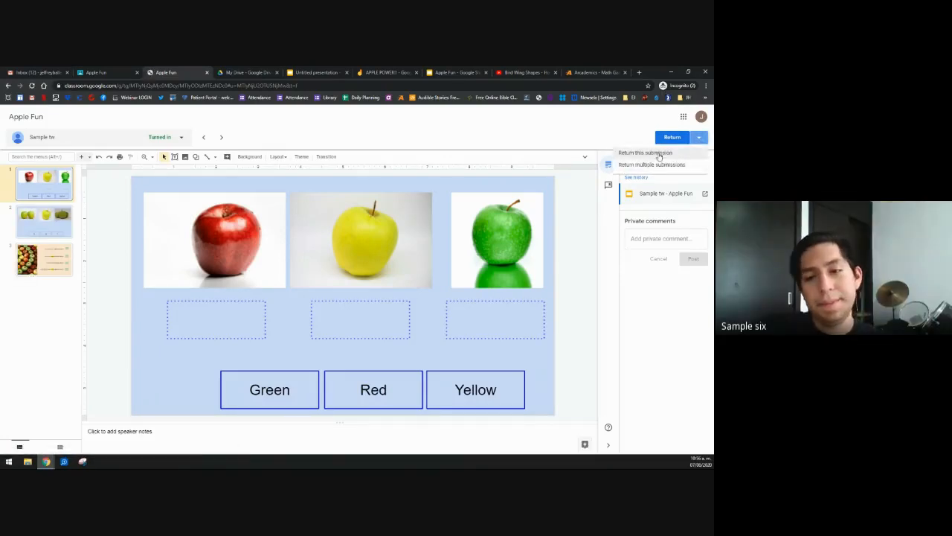
left_click(653, 153)
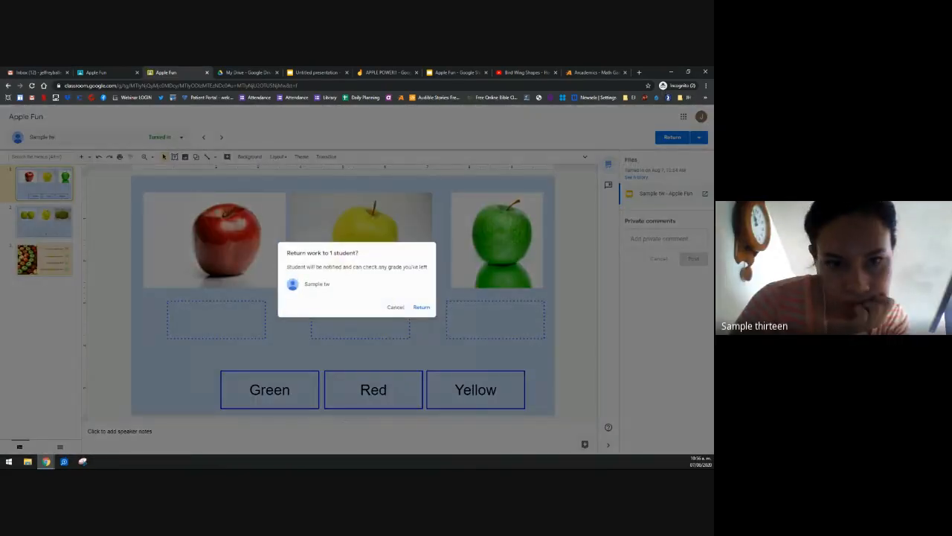
left_click(422, 307)
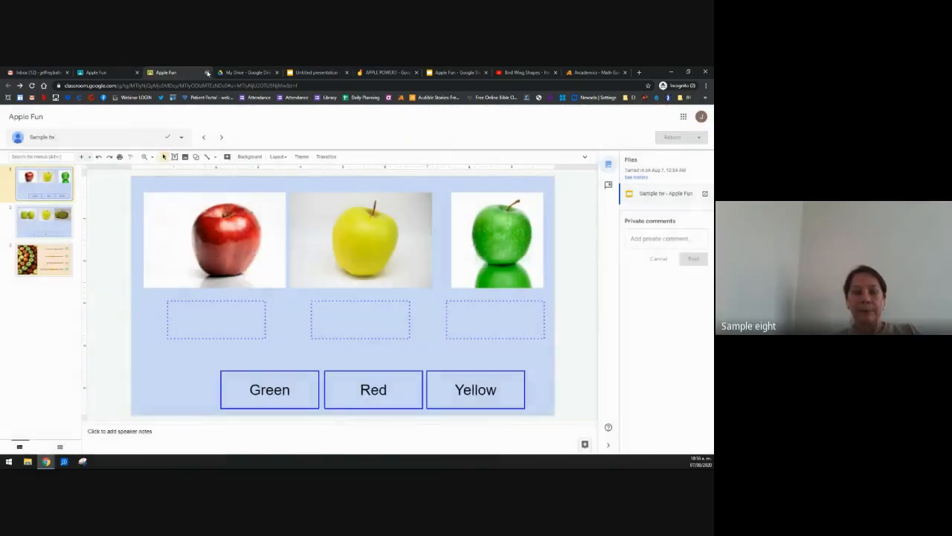
left_click(207, 73)
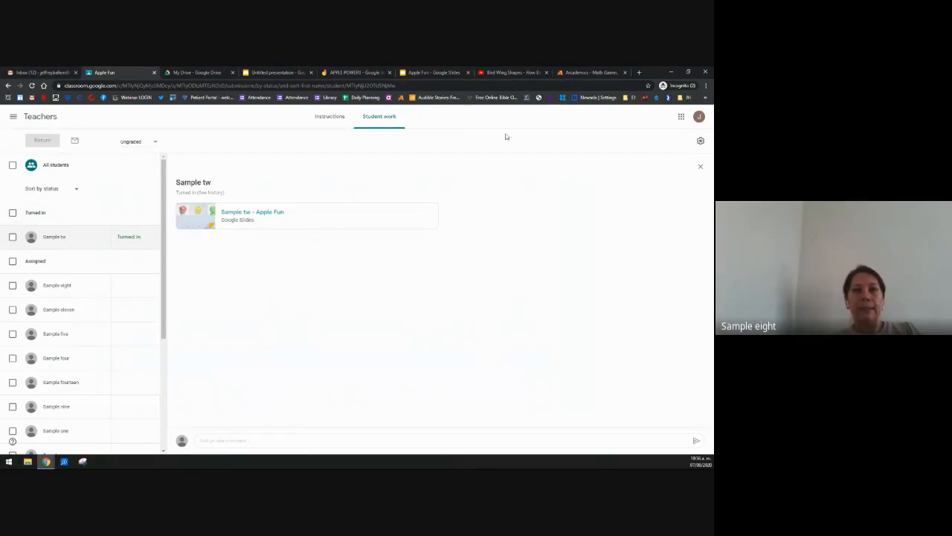
Step: Glance at the Apple Fun presentation, then open the next turned-in student's Apple Fun slides
left_click(430, 74)
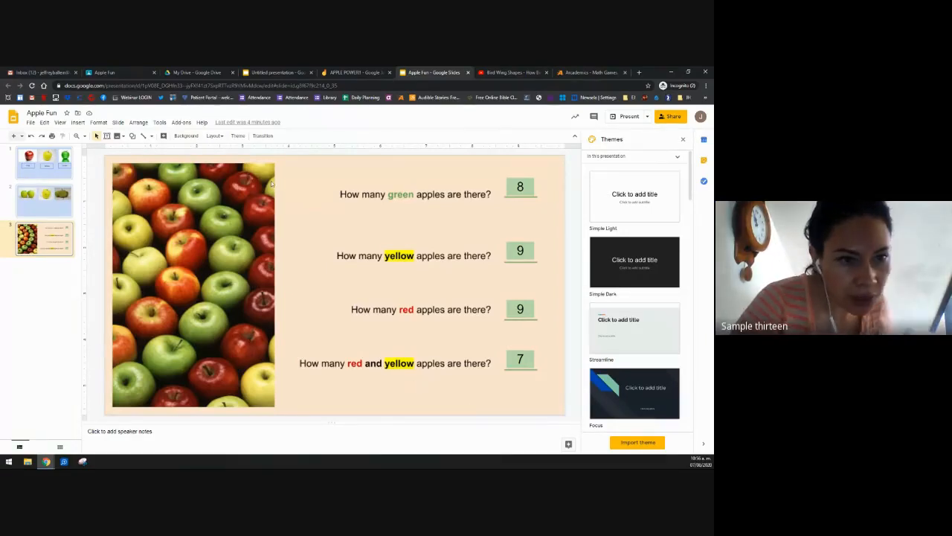
left_click(112, 73)
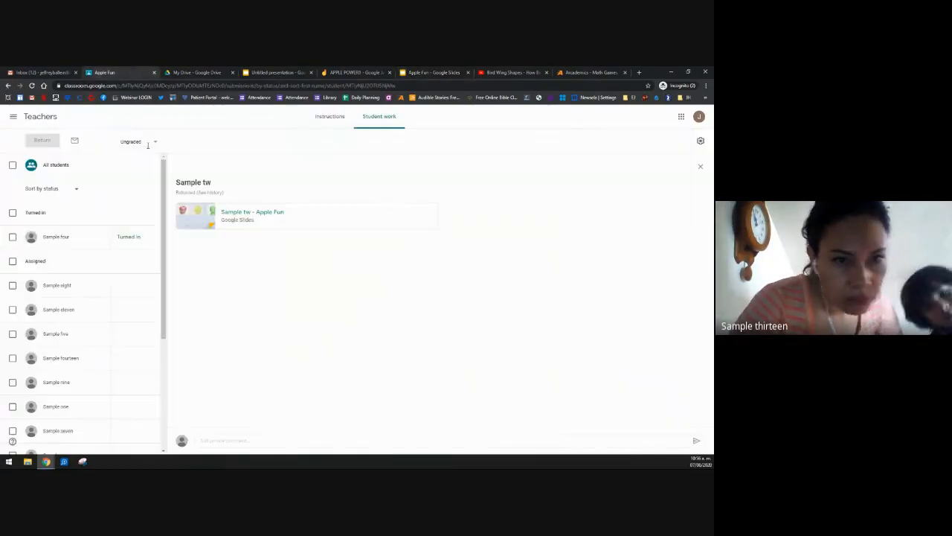
left_click(53, 238)
left_click(265, 222)
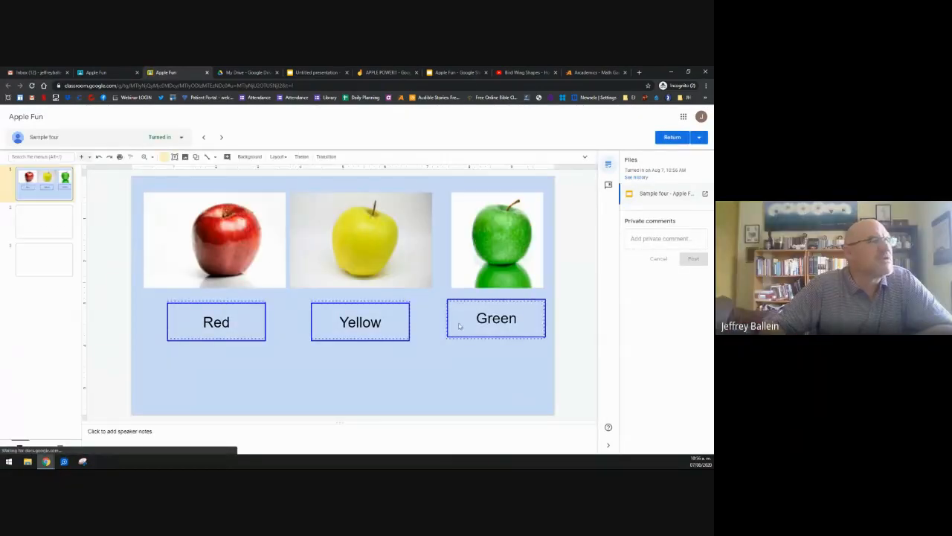
Step: Step through slides 2 and 3 to the counting answers 8, 9, 9 and 19
left_click(44, 229)
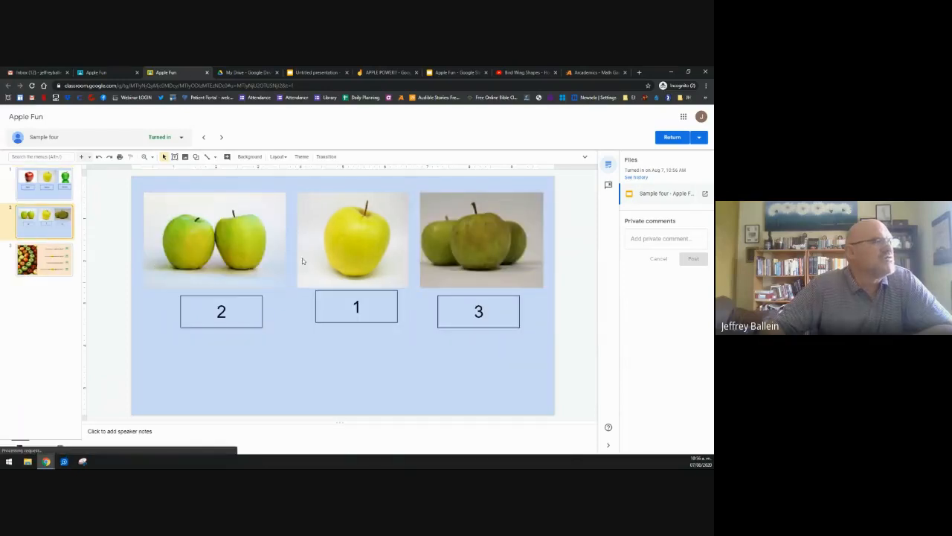
left_click(44, 261)
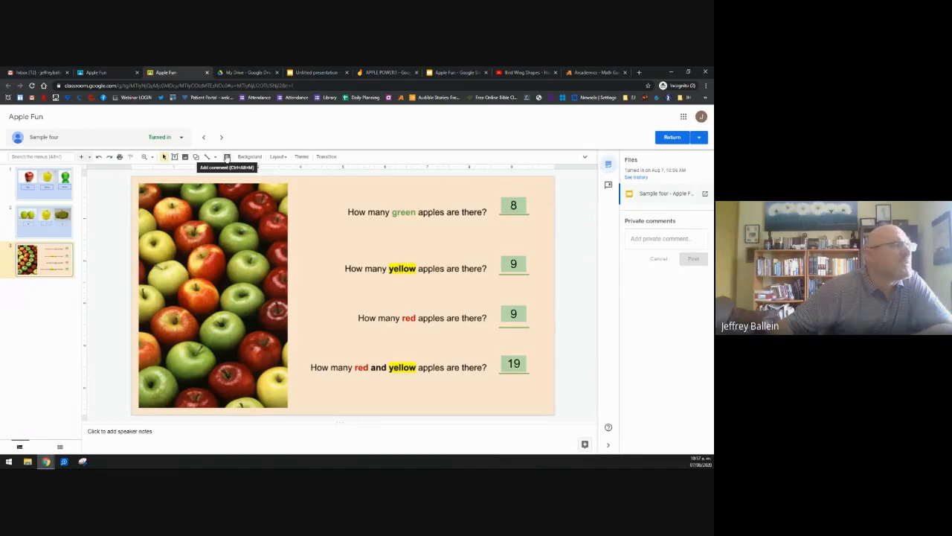
Step: Comment 'Count the MIXED red and yellow apples' on the counting slide and return the work
left_click(227, 157)
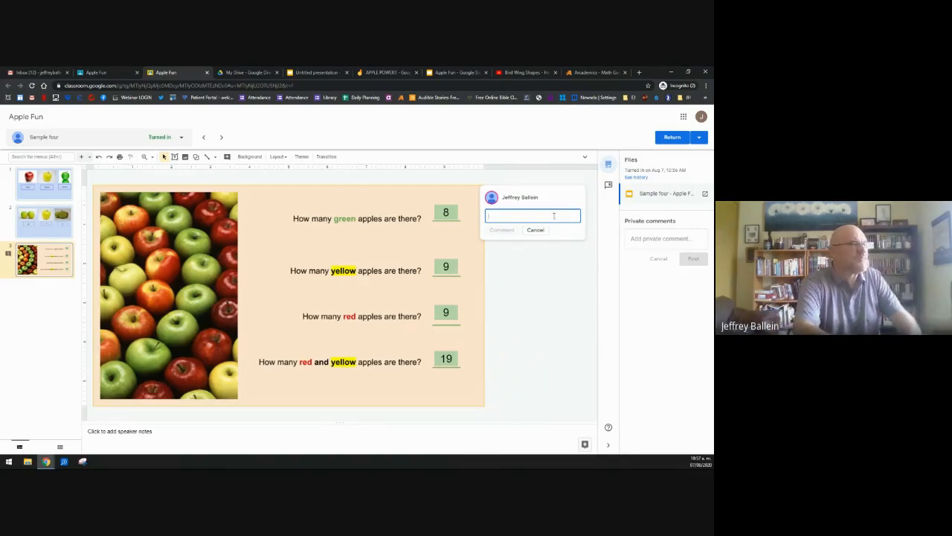
type("Th")
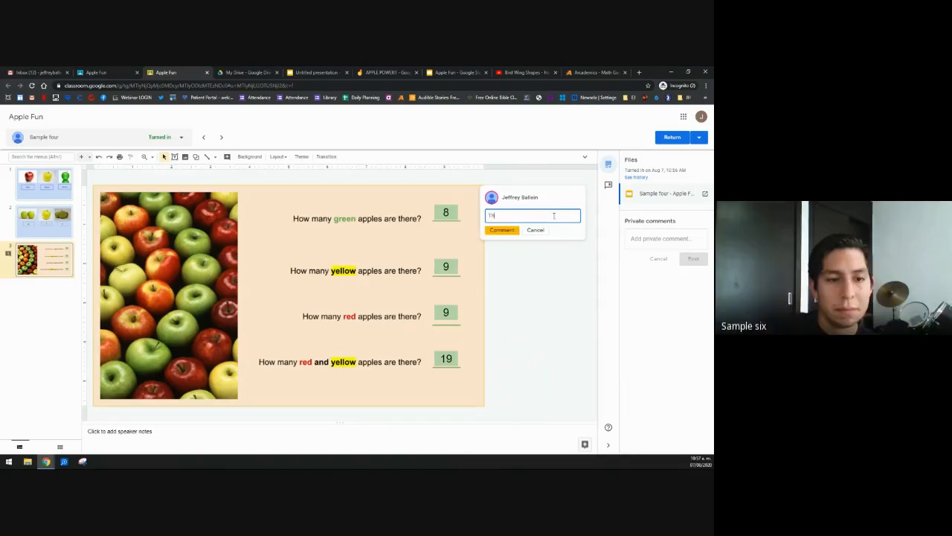
key("BackSpace")
key("BackSpace")
type("Count the MIS")
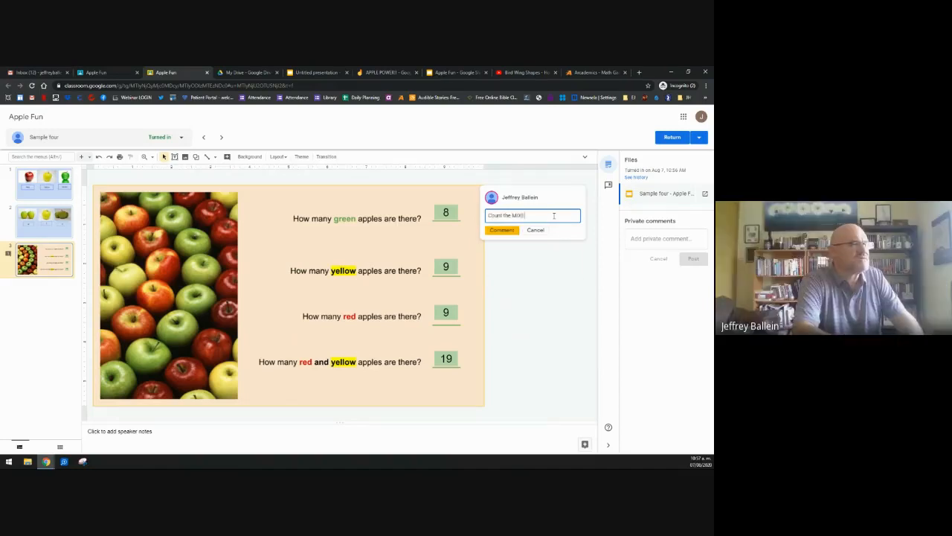
type(" ye")
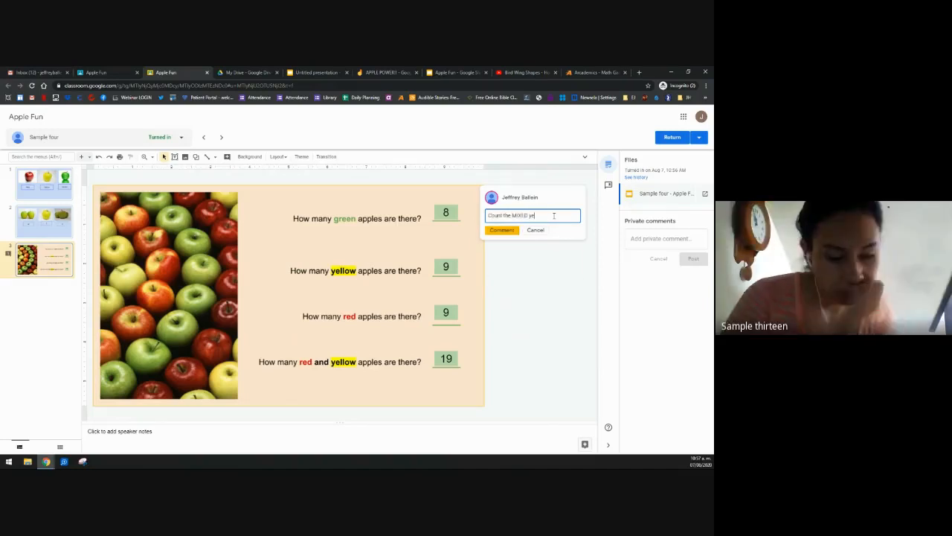
type("l")
type(" and ")
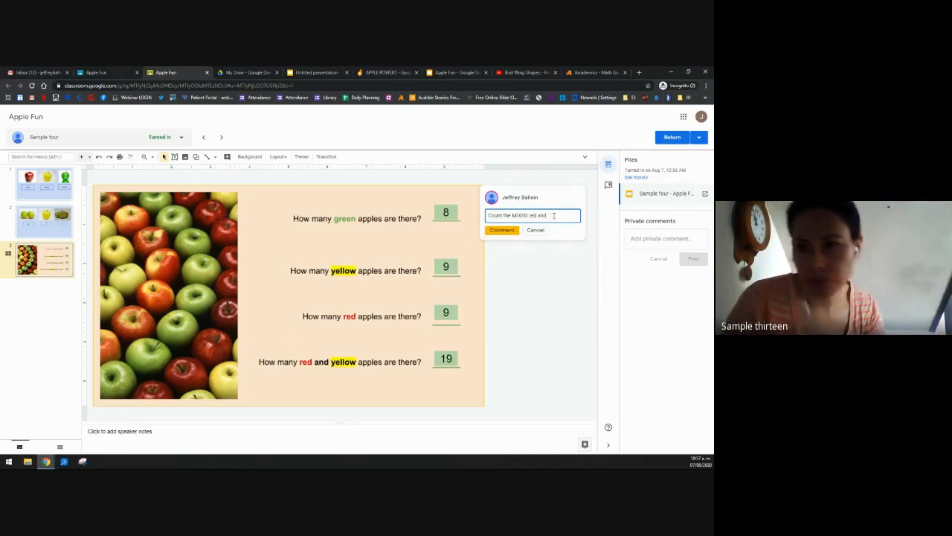
type("yellow appl")
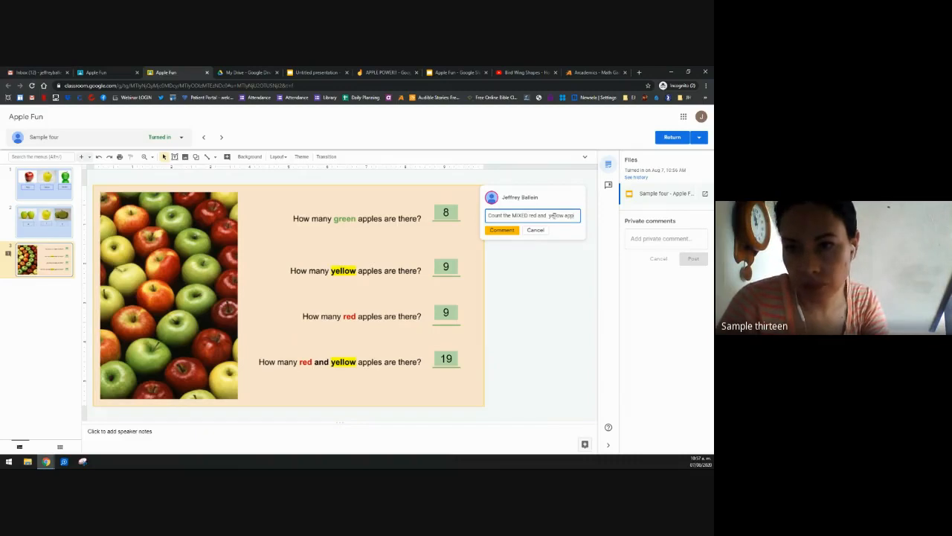
type("es")
left_click(501, 237)
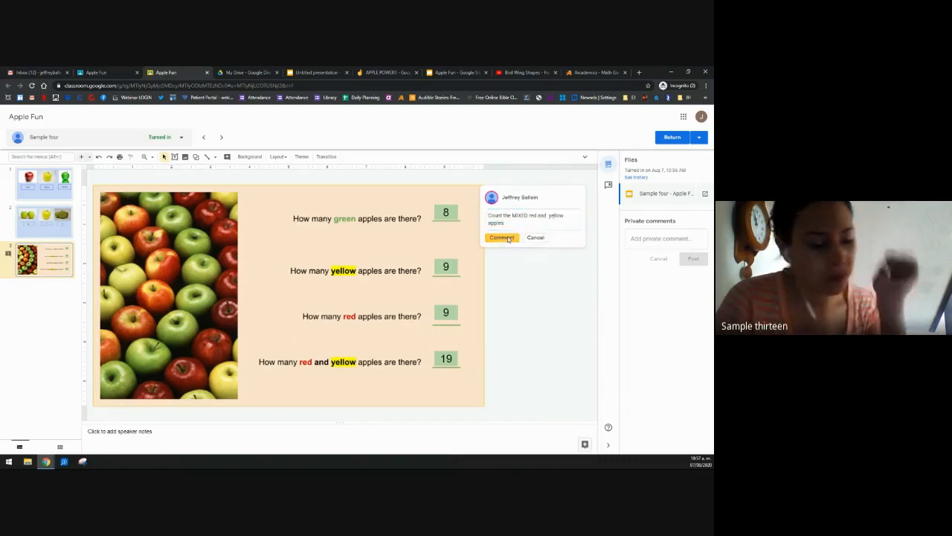
left_click(673, 138)
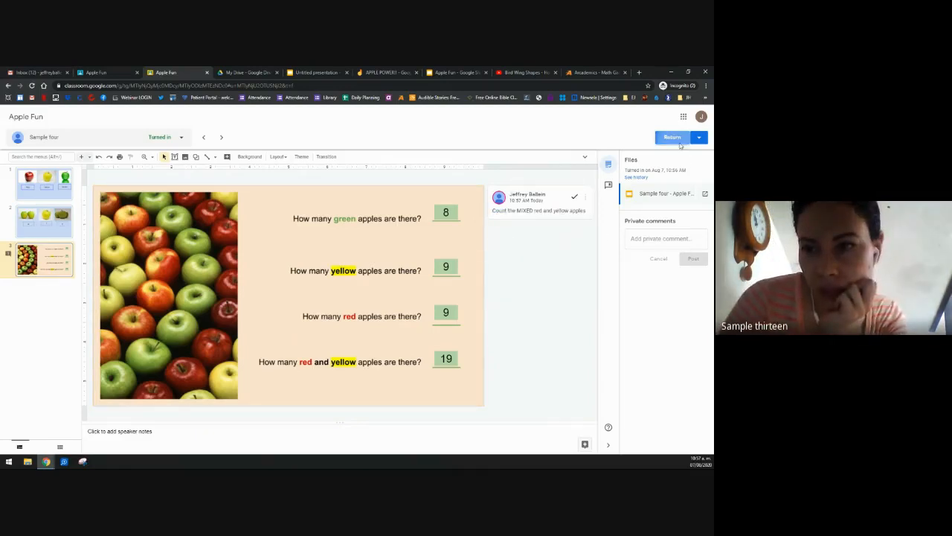
left_click(433, 308)
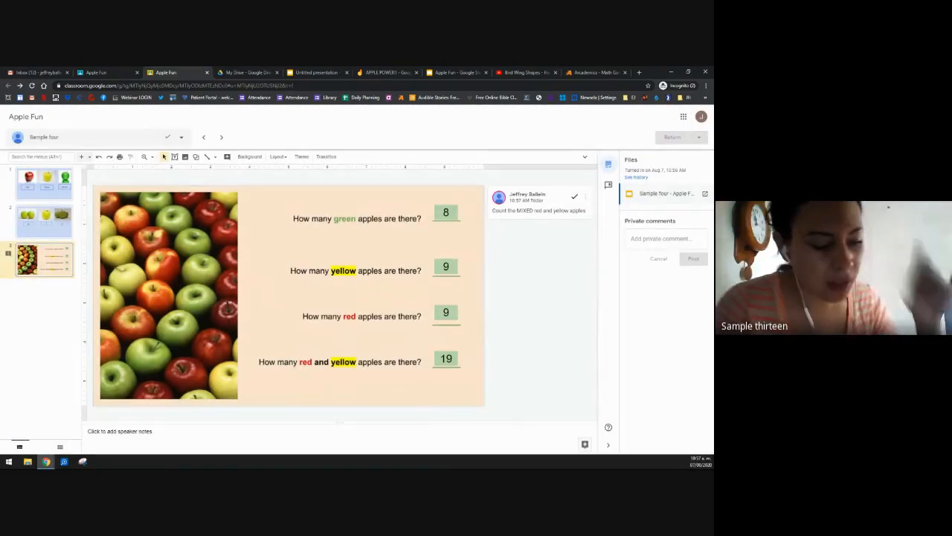
Step: Close the student's slides to see their submission as Returned, then switch to the WhatsApp Web window
left_click(207, 73)
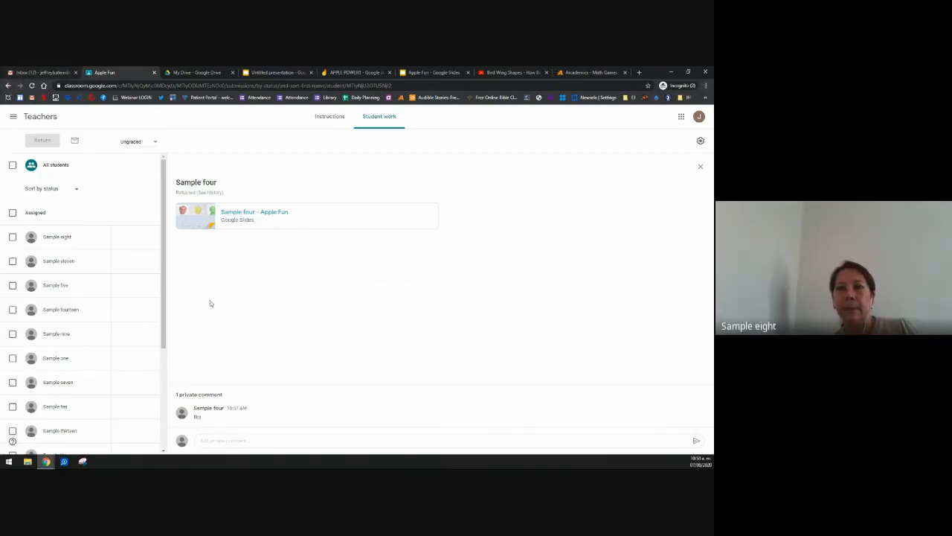
left_click(706, 86)
left_click(707, 87)
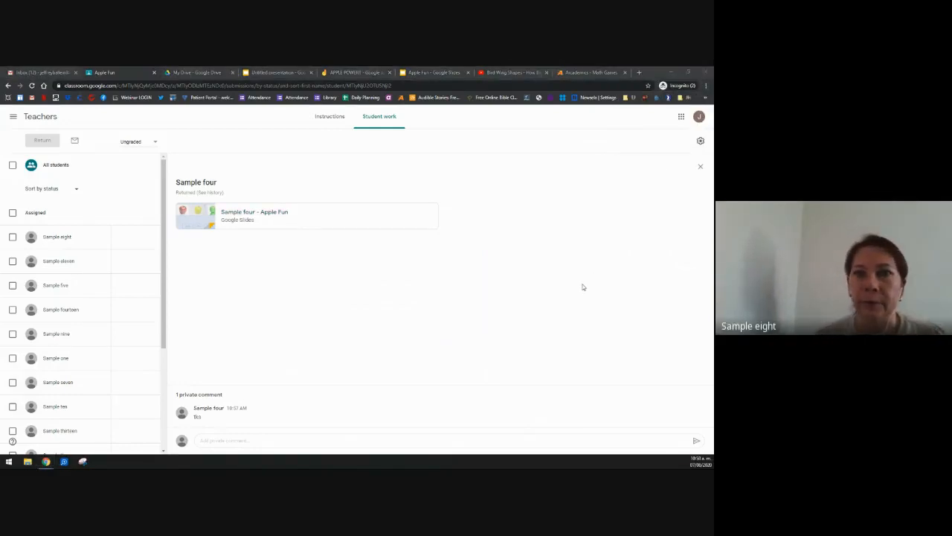
key("alt+Tab")
Step: Open a Chrome guest window and load gmail.com
left_click(694, 87)
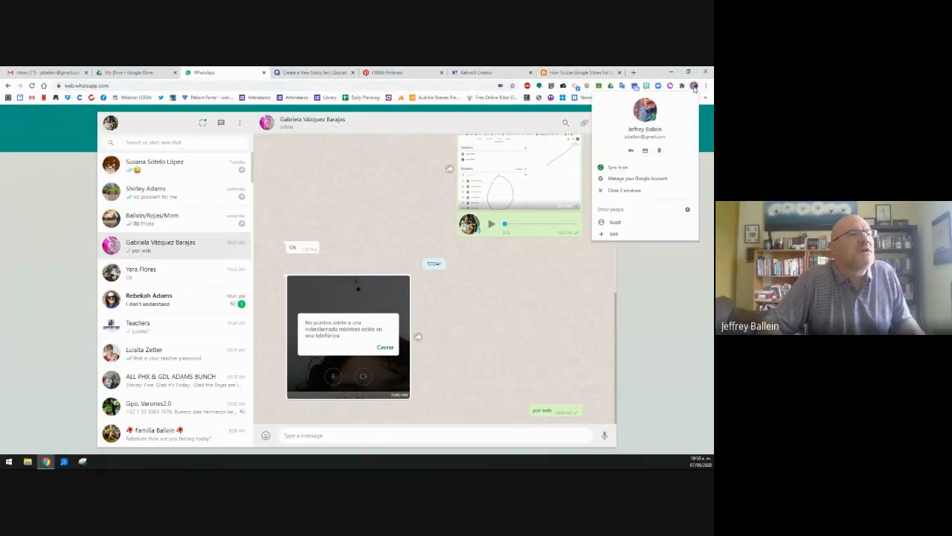
left_click(615, 222)
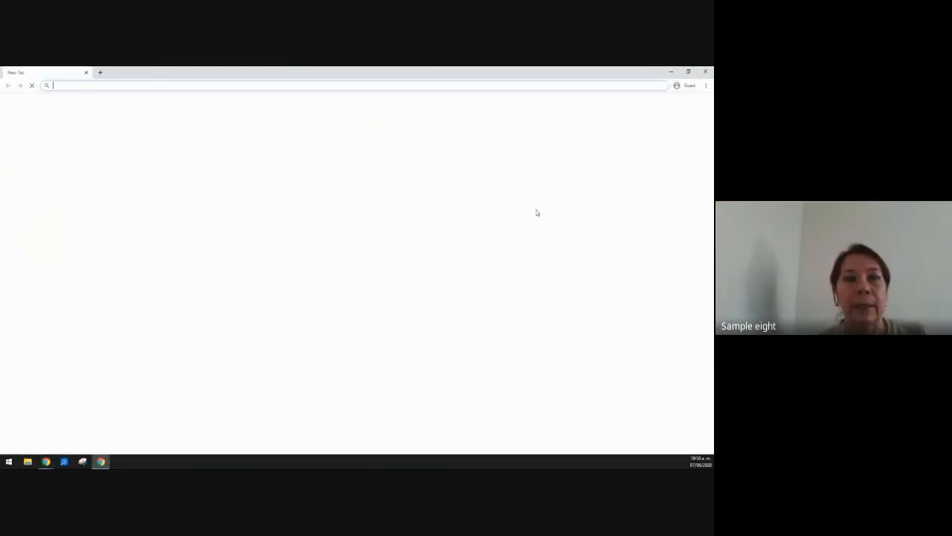
type("gma")
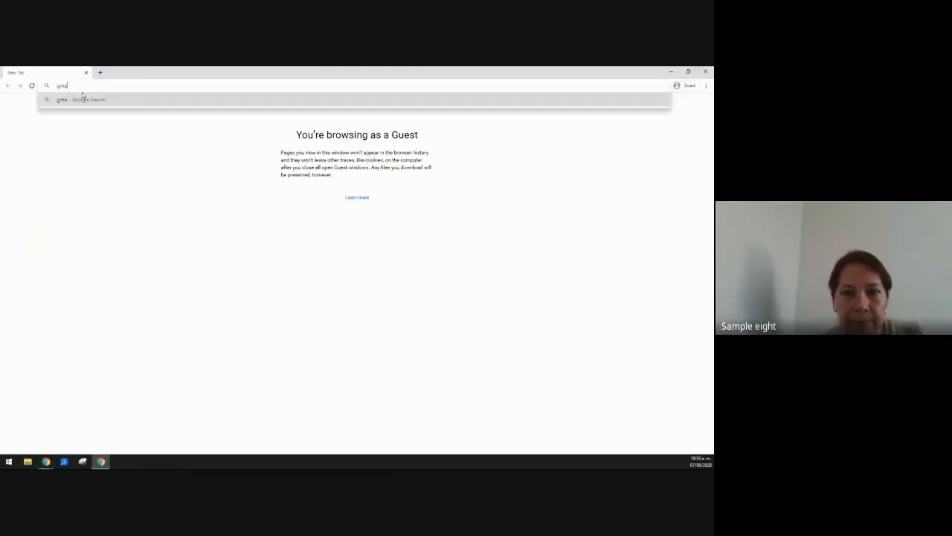
type("il.com")
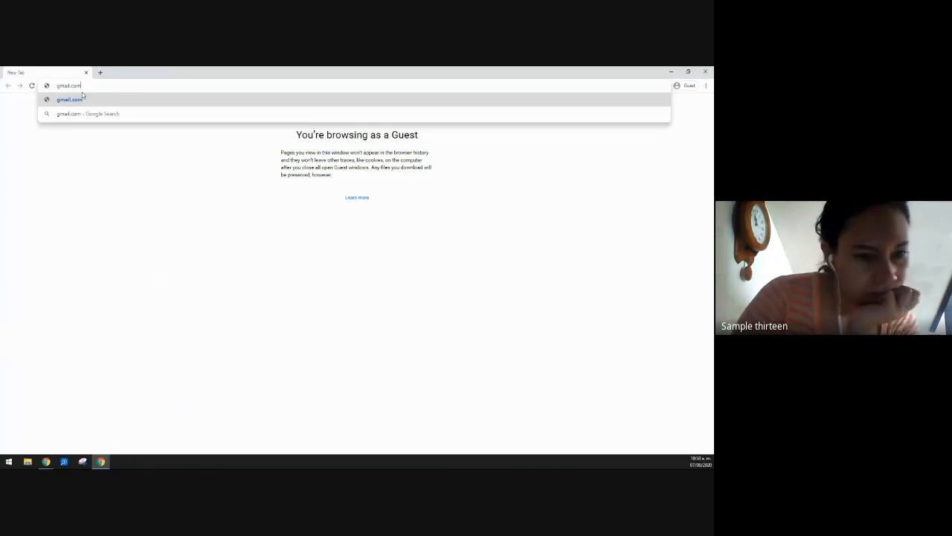
key("Return")
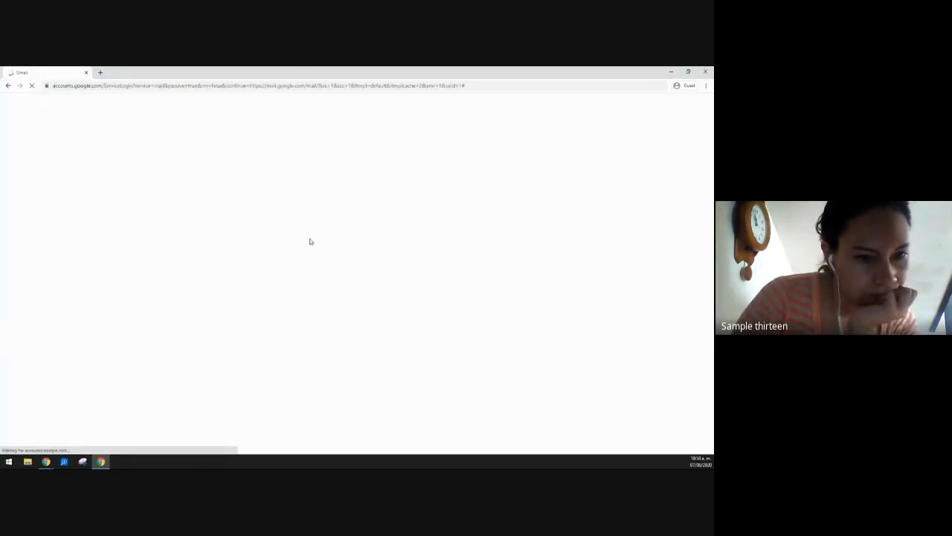
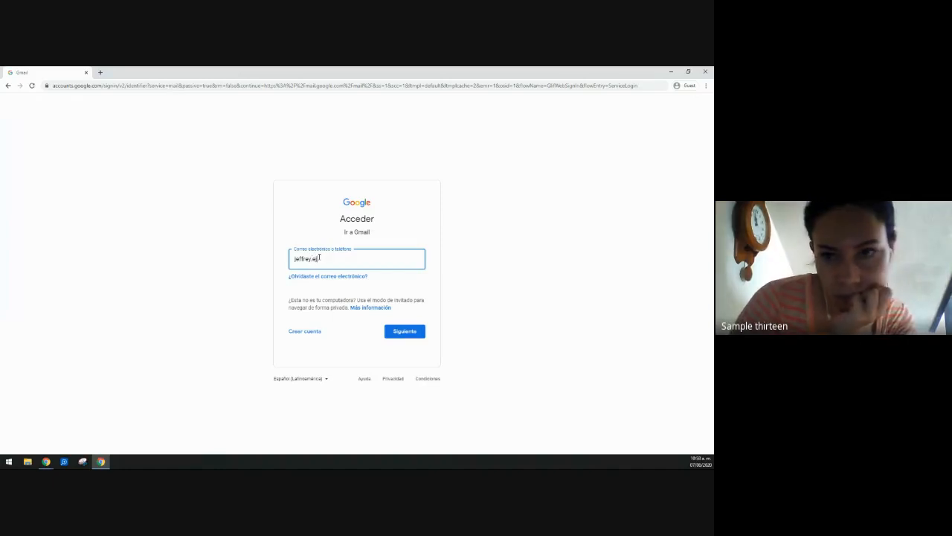
Step: Sign in with the account e-mail and password, and open the 'Class invitation: Teachers' email
key("Return")
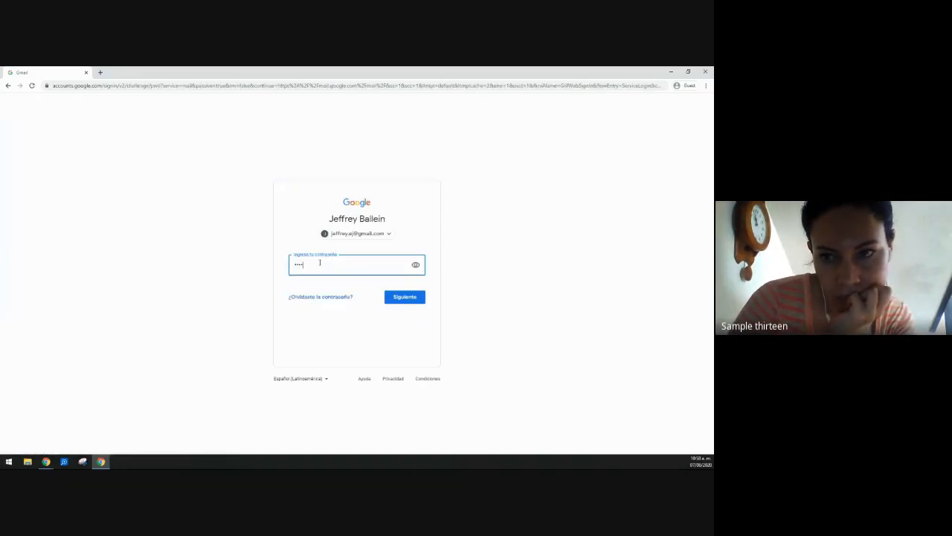
key("Return")
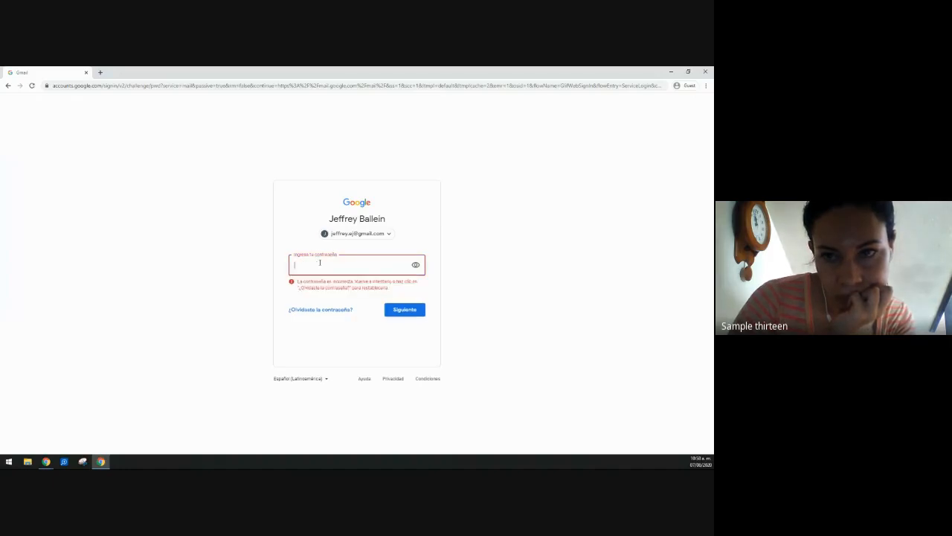
type("•••••••••••")
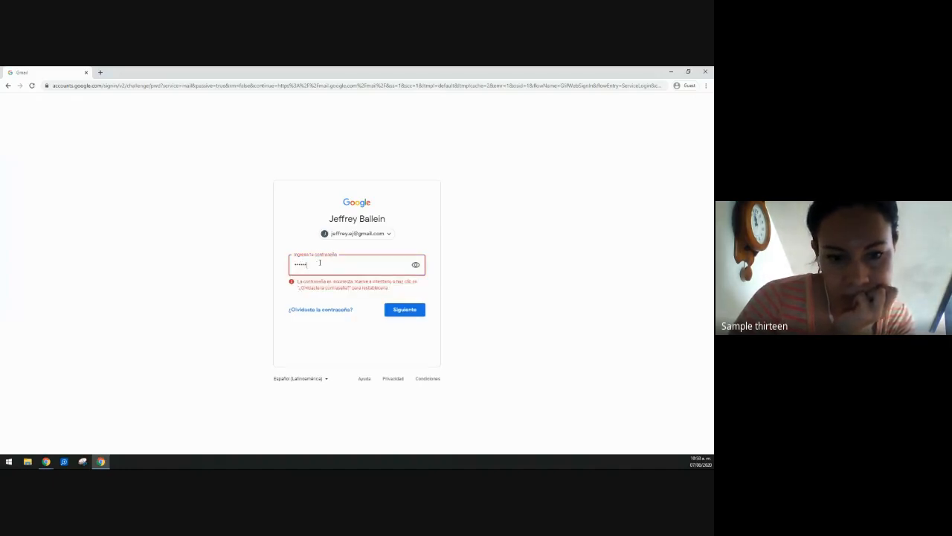
left_click(402, 313)
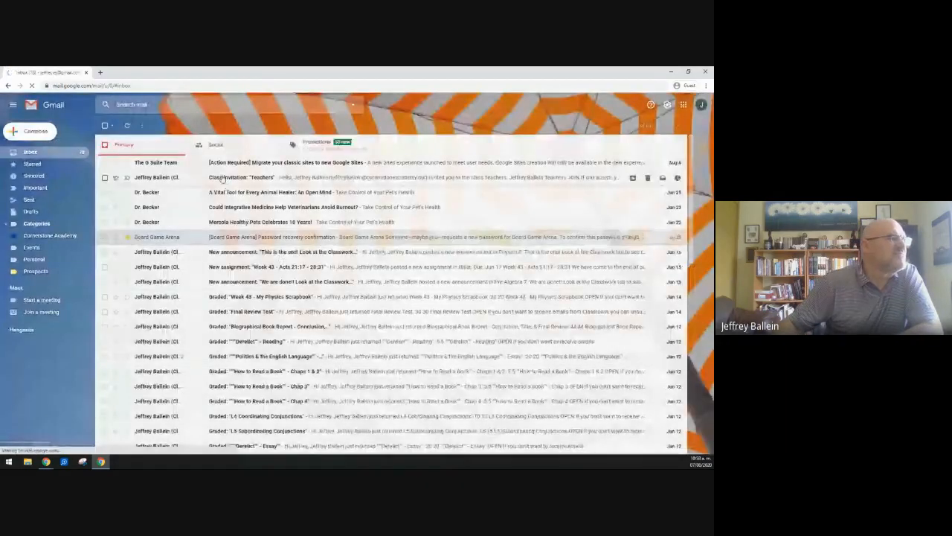
left_click(168, 177)
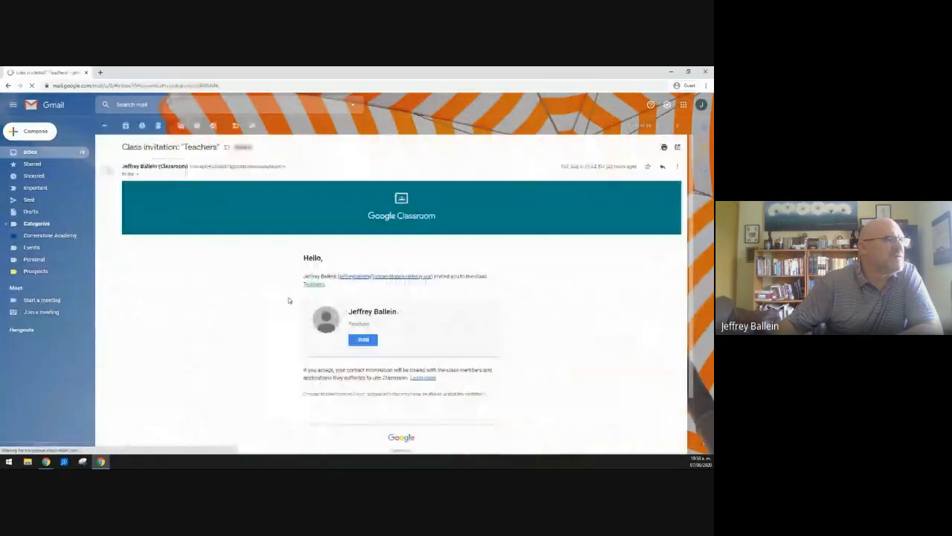
Step: Join the Teachers class and open the Apple Fun assignment page from Classwork
left_click(363, 339)
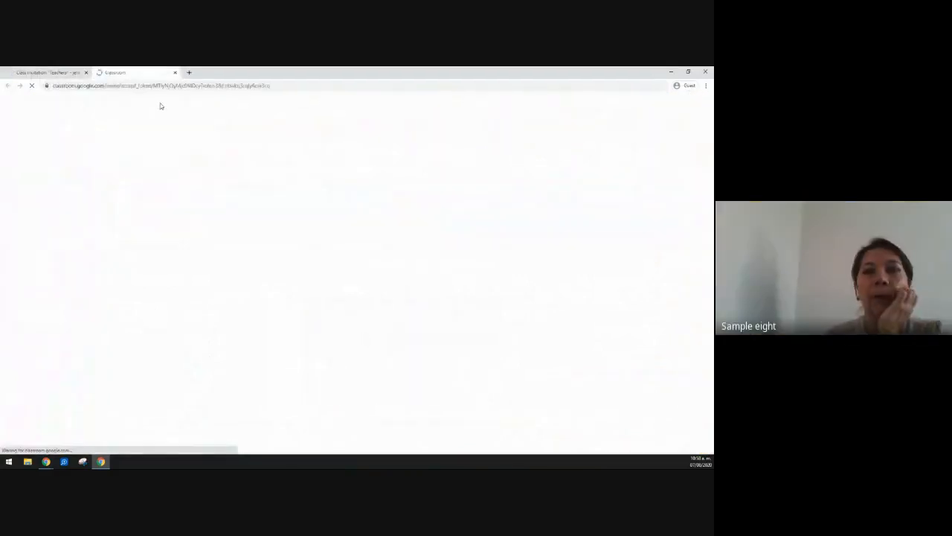
left_click(412, 306)
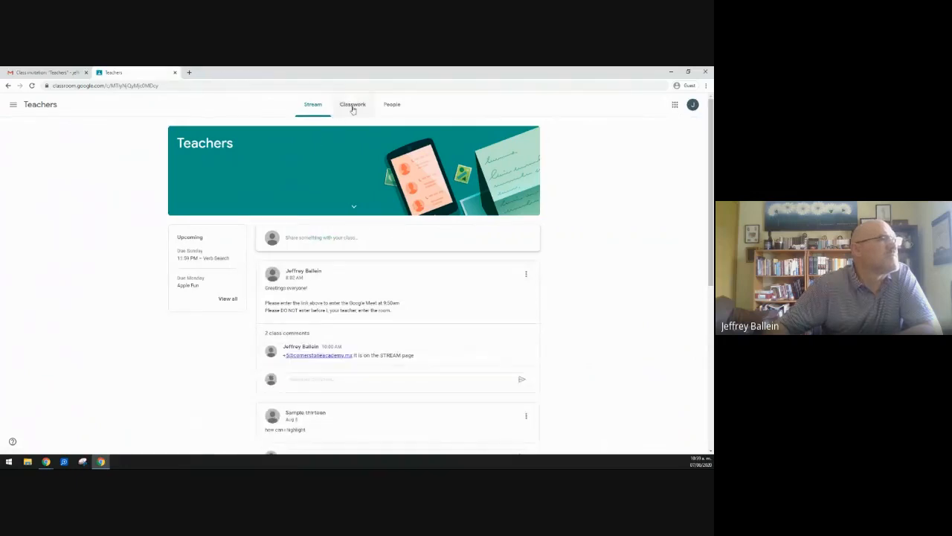
left_click(353, 104)
left_click(251, 180)
left_click(242, 265)
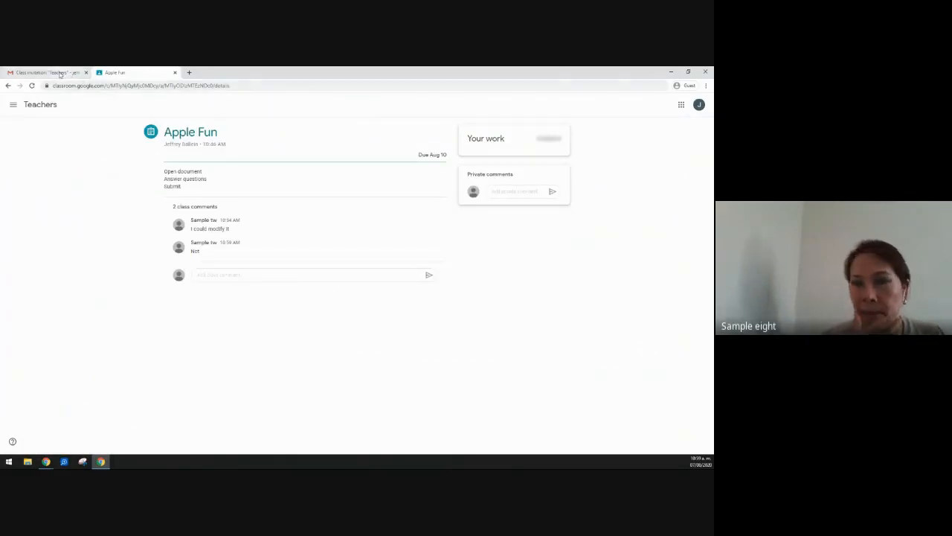
left_click(44, 461)
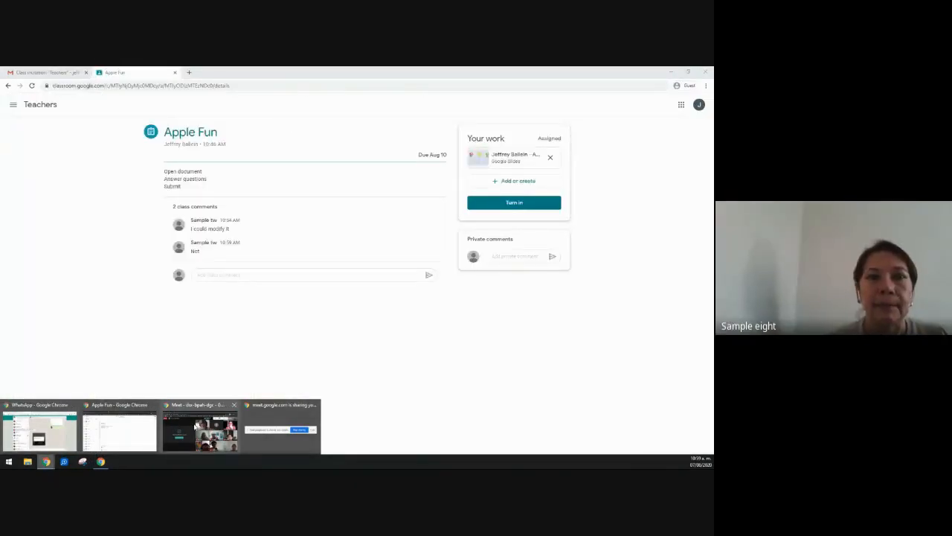
mouse_move(46, 462)
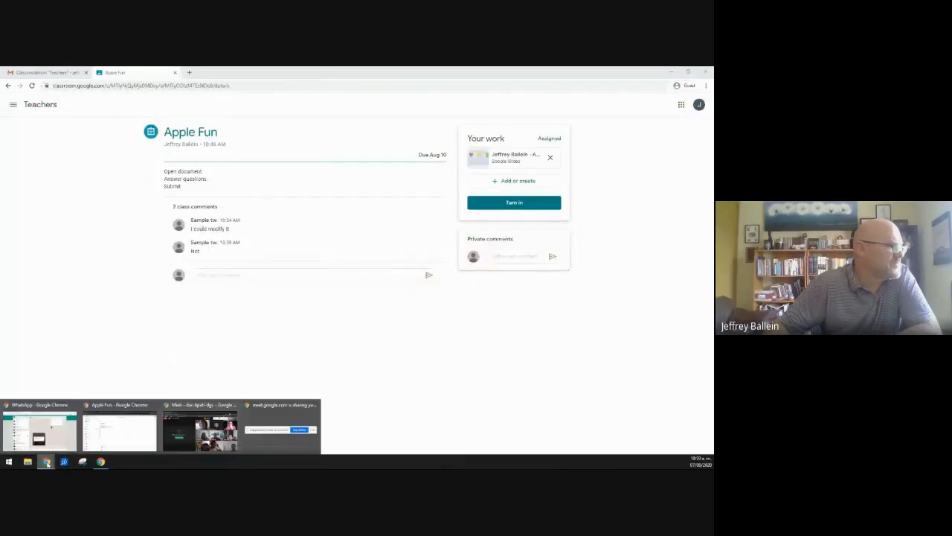
left_click(119, 428)
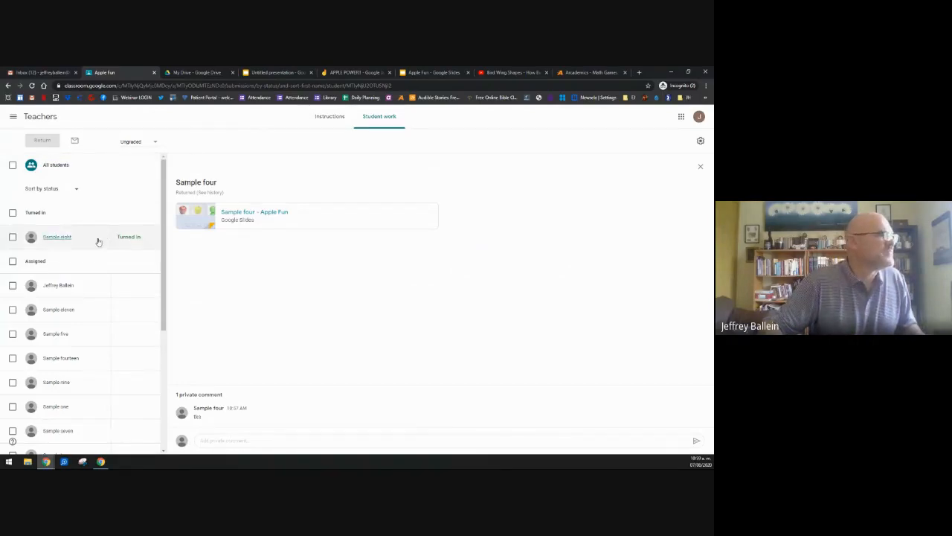
left_click(60, 167)
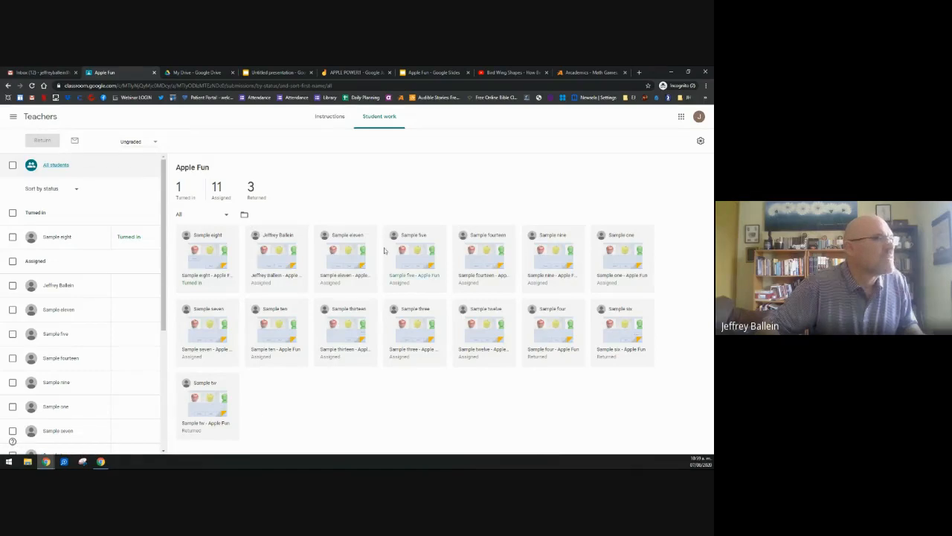
left_click(277, 264)
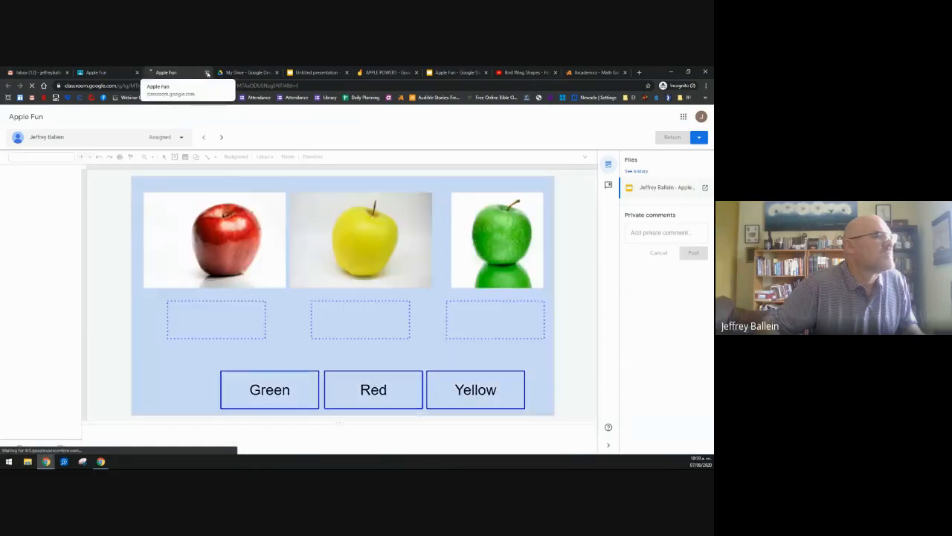
left_click(207, 73)
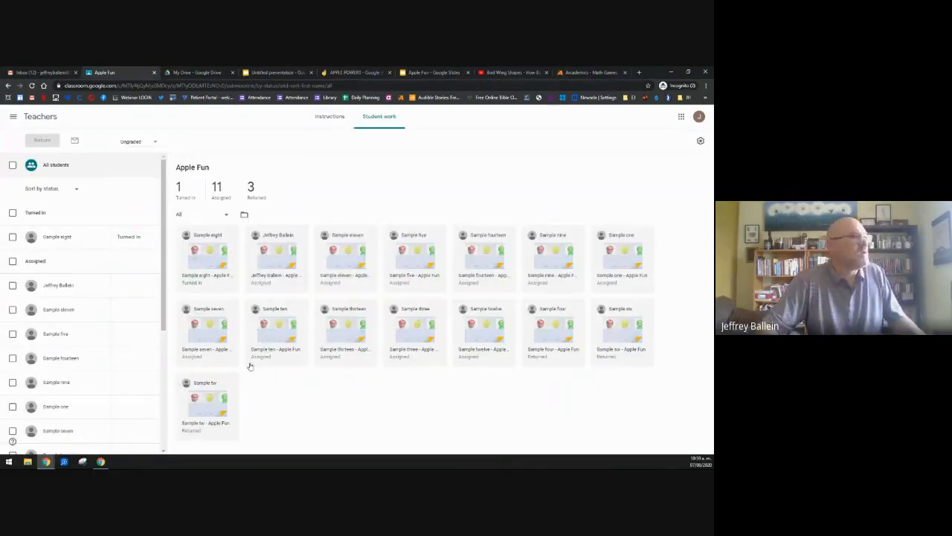
key("alt+Tab")
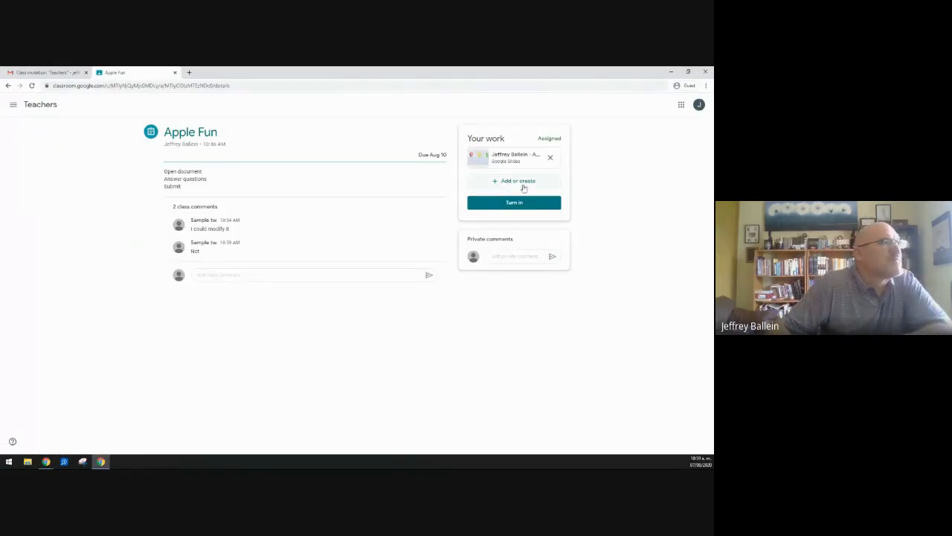
Step: Open the attached Apple Fun slides and drag Green, Yellow and Red under their matching apples
left_click(515, 158)
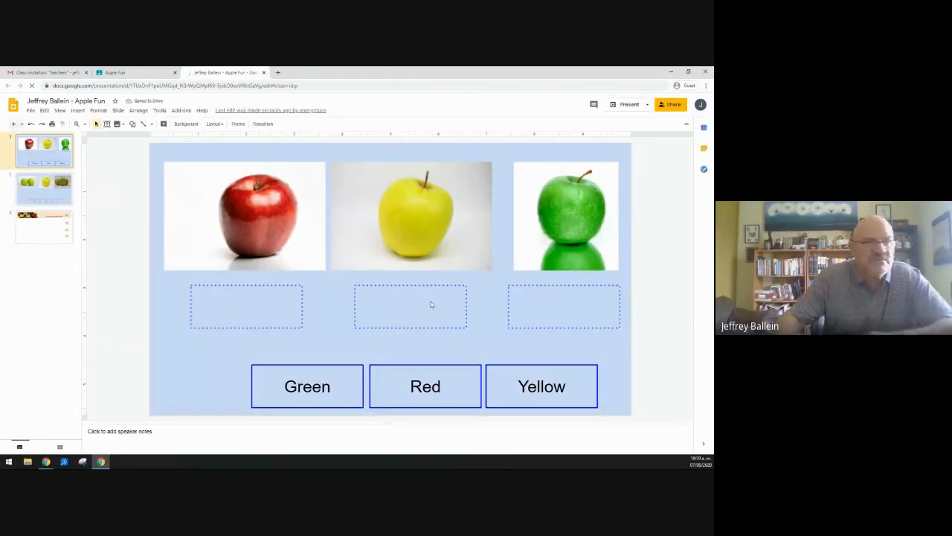
left_click_drag(323, 386, 586, 294)
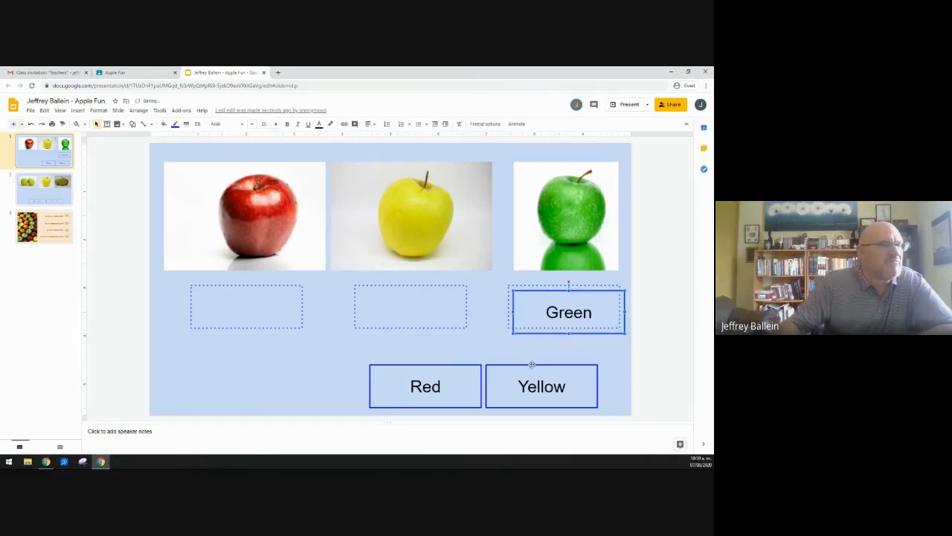
left_click_drag(530, 368, 410, 301)
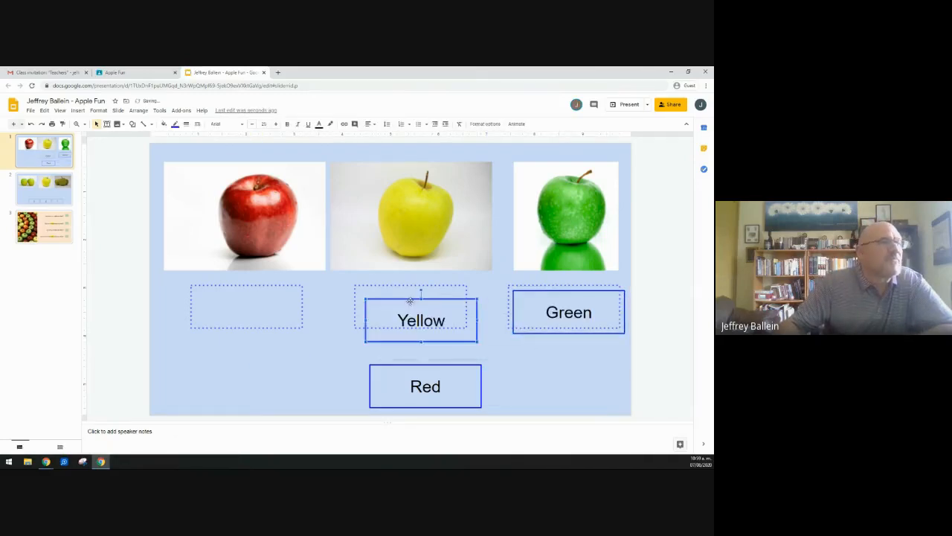
left_click_drag(420, 369, 239, 290)
Step: On slide 2, place boxes 2, 3 and 1 under the two, three and one apple pictures
left_click(31, 190)
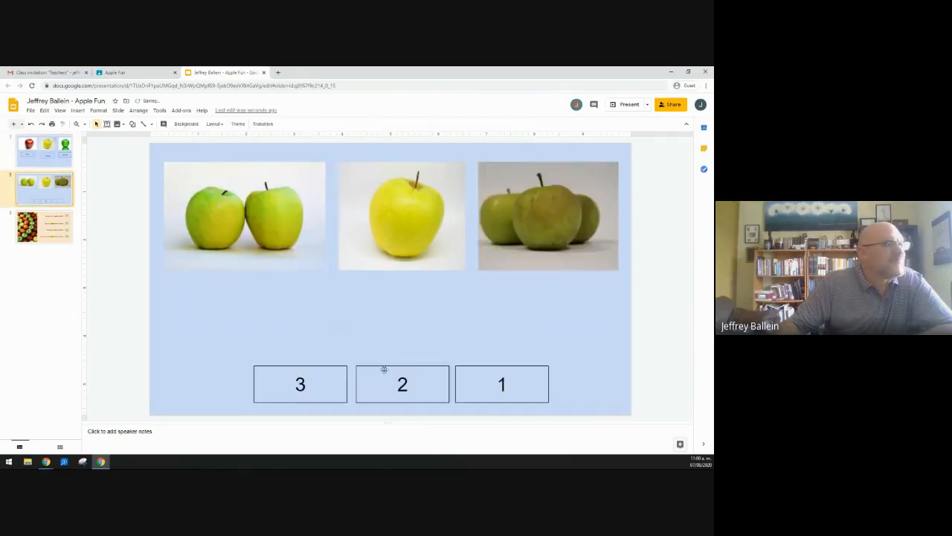
left_click_drag(389, 369, 237, 283)
left_click_drag(285, 367, 558, 260)
left_click_drag(496, 369, 394, 278)
Step: Answer all four apple-counting questions with 9, then return to the Apple Fun assignment page
left_click(48, 235)
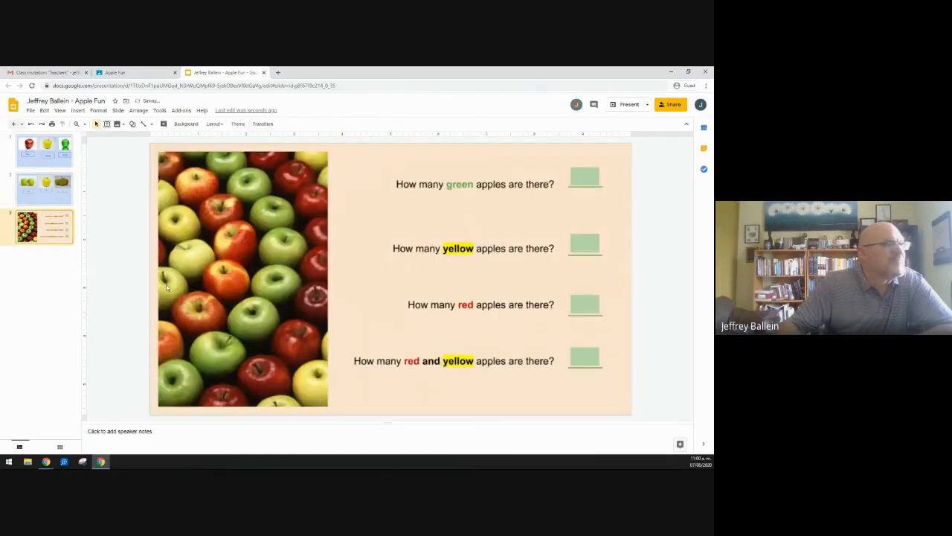
left_click(582, 176)
type("9")
left_click(587, 246)
type("9")
left_click(587, 317)
type("9")
left_click(584, 356)
type("9")
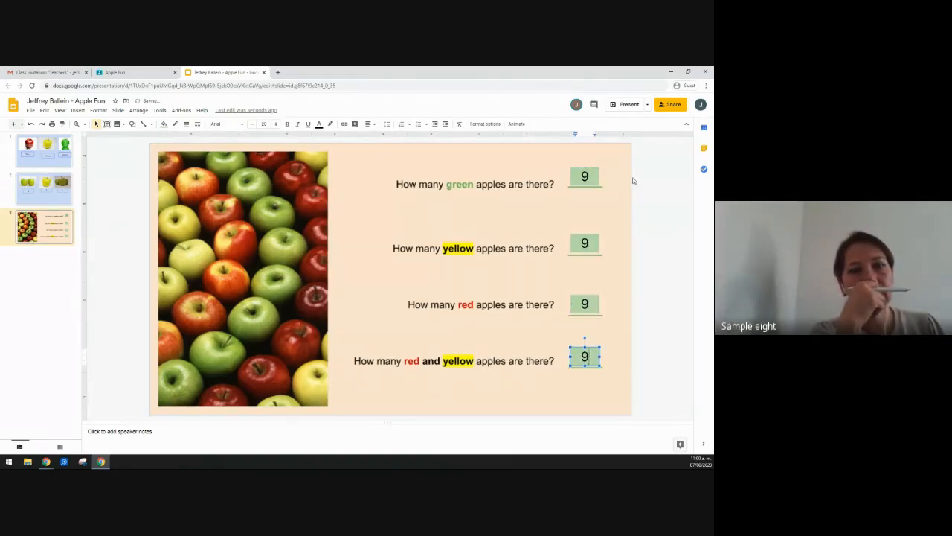
left_click(485, 230)
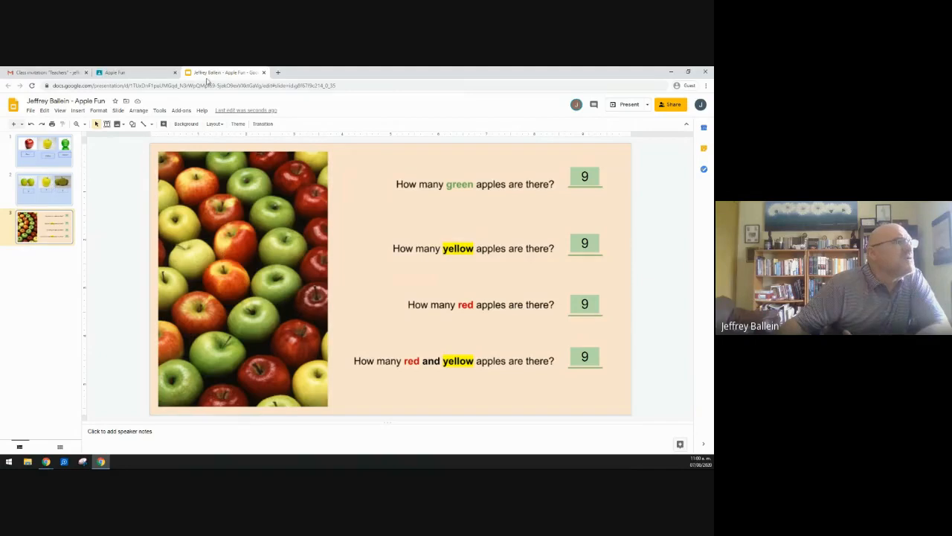
left_click(139, 74)
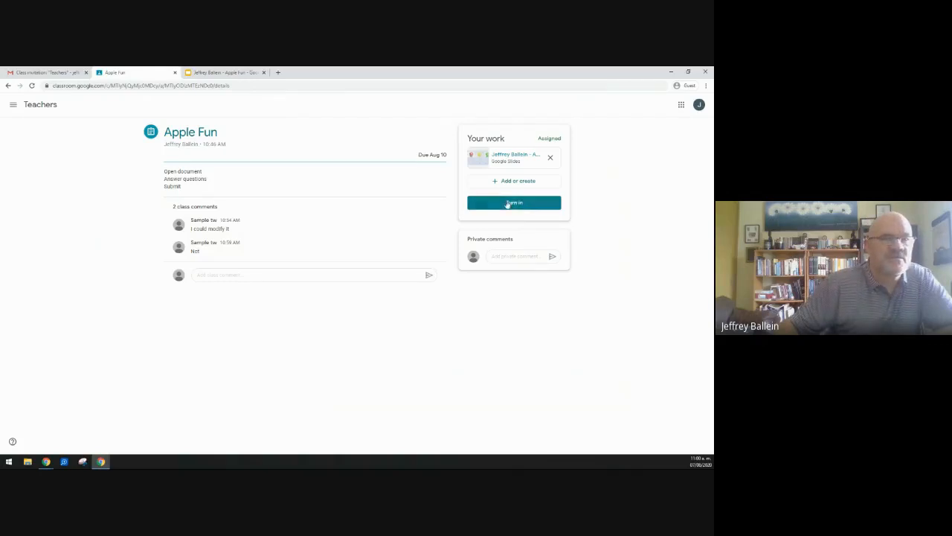
Step: Close the student's slides, turn in the Apple Fun work, and go to the teacher's Student work page
left_click(212, 72)
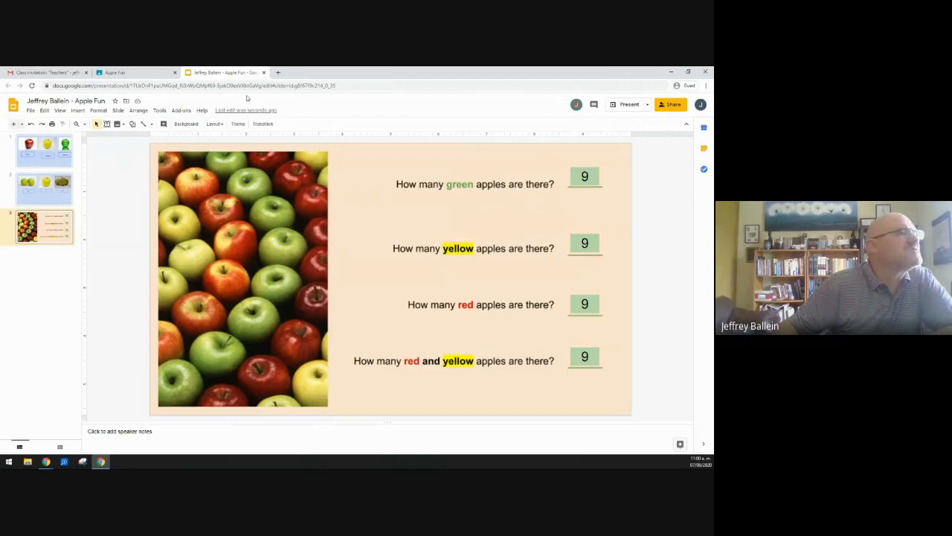
left_click(264, 73)
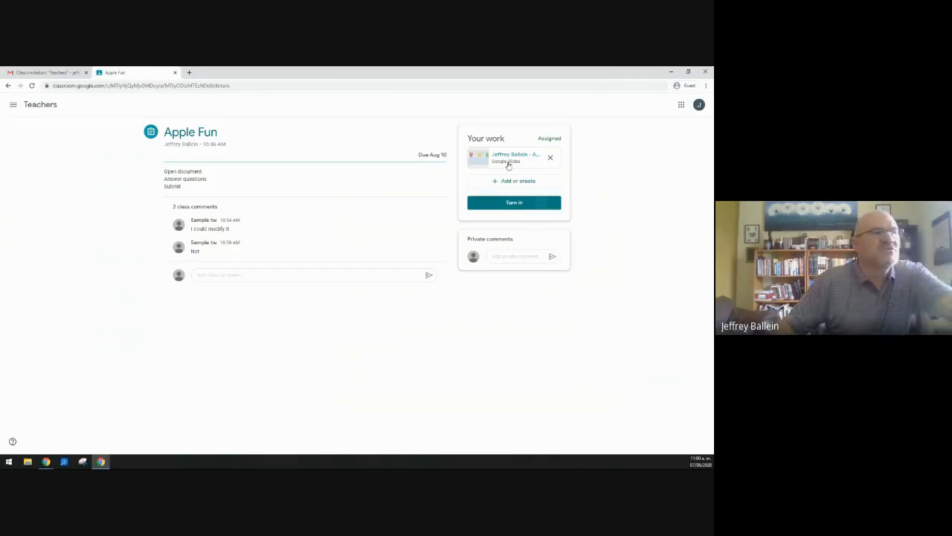
left_click(518, 206)
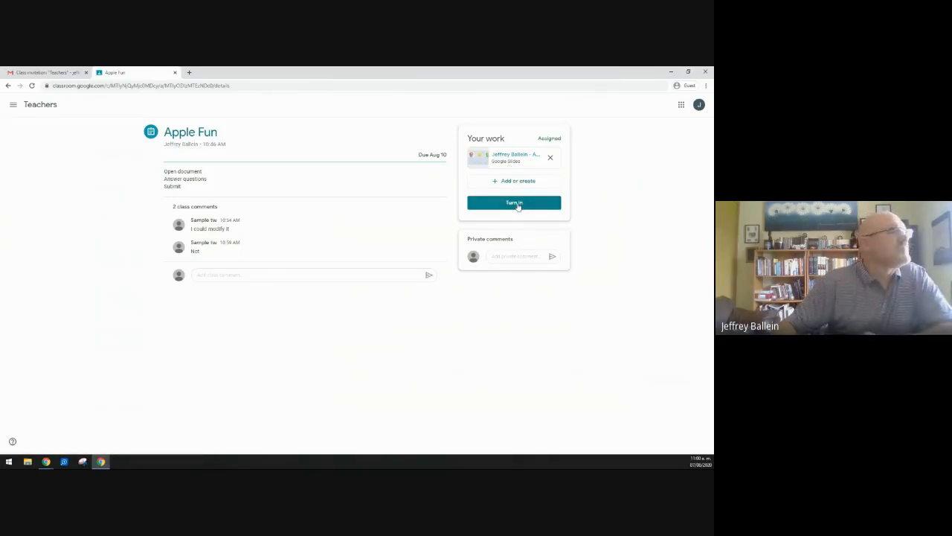
left_click(516, 207)
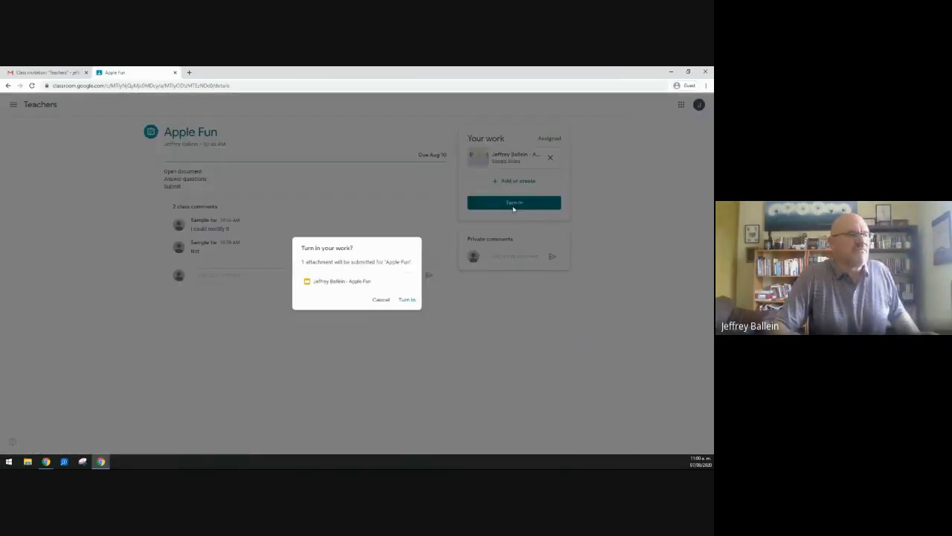
left_click(406, 299)
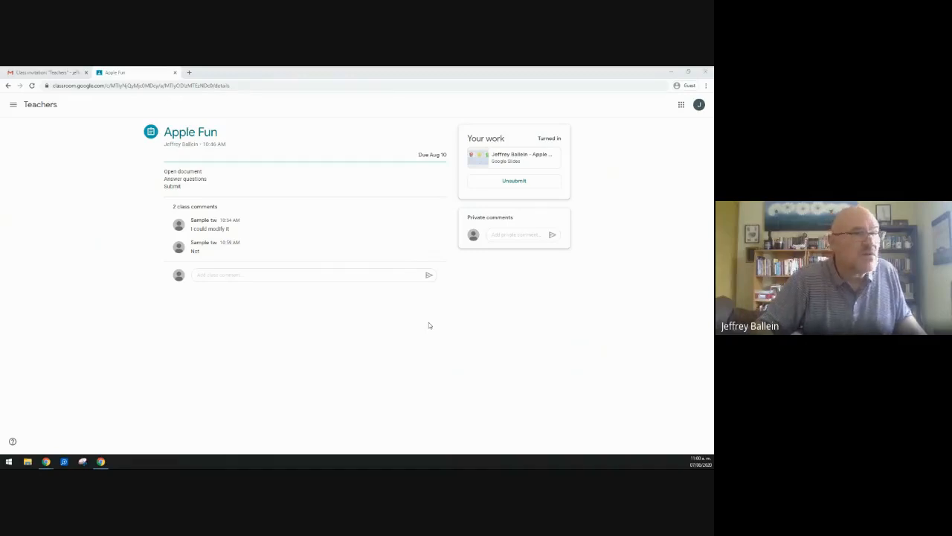
left_click(46, 461)
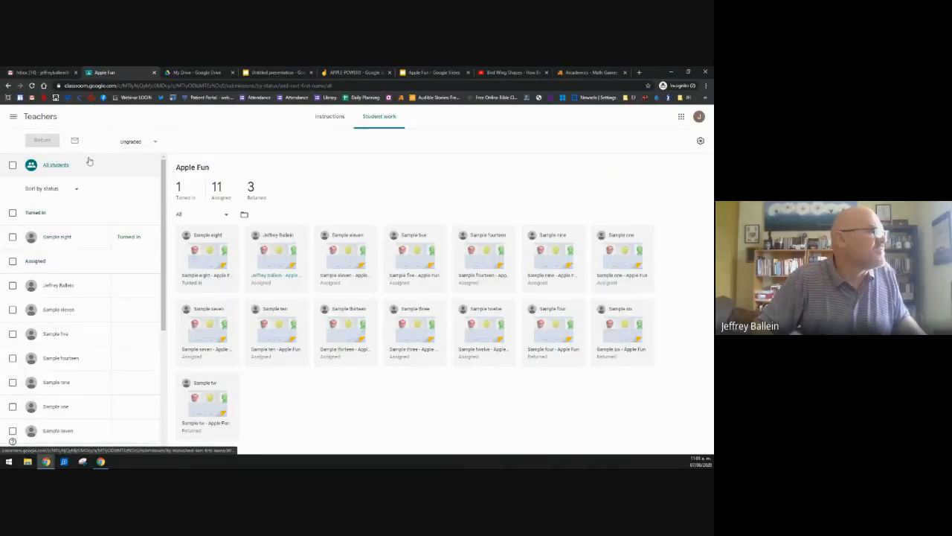
Step: Open this student's submitted slides and view the apple-counting questions slide 3
left_click(58, 286)
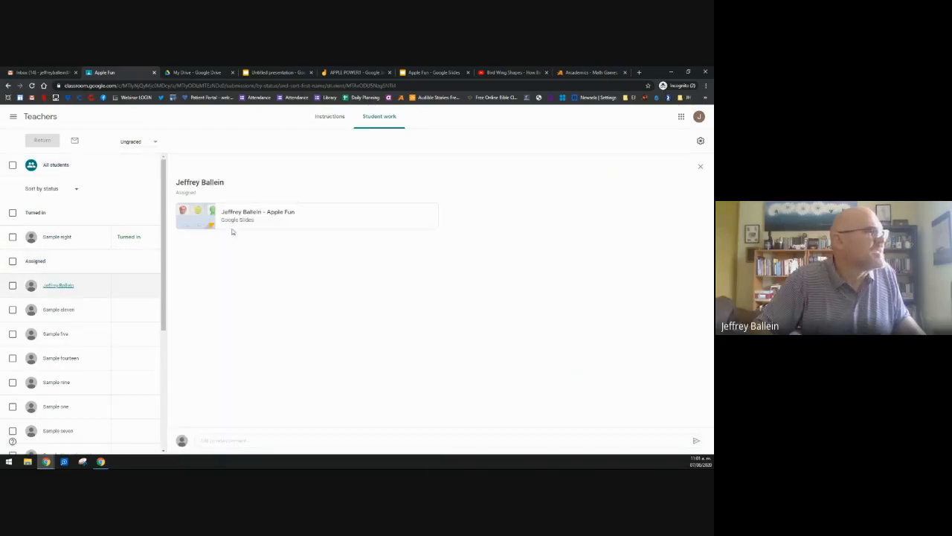
left_click(284, 222)
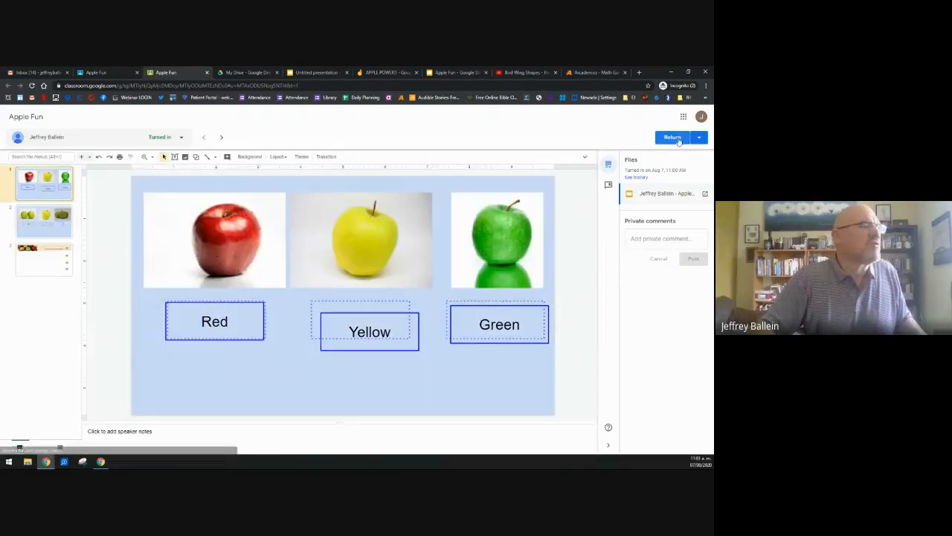
left_click(46, 256)
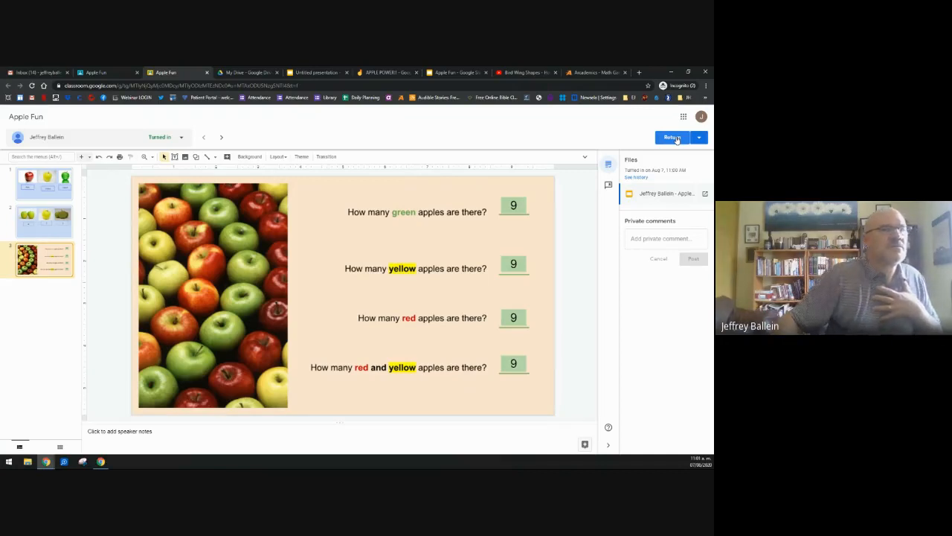
Step: Return the work to the student, close the grading view, and switch to the student's window
left_click(672, 137)
left_click(422, 308)
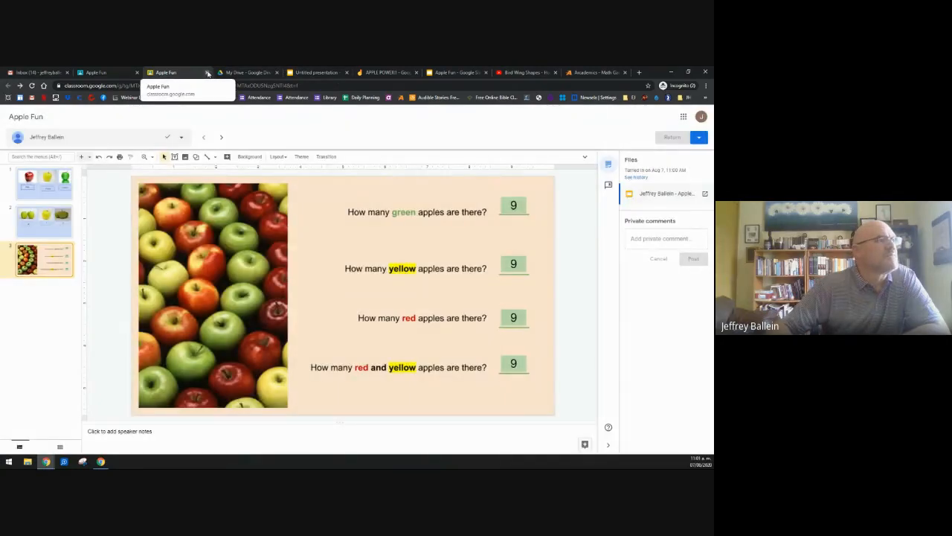
left_click(207, 72)
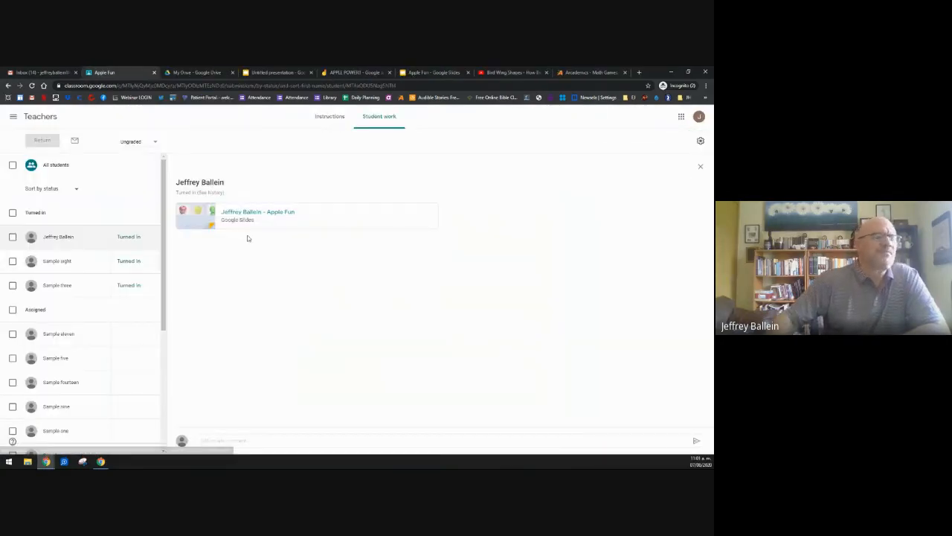
key("alt+Tab")
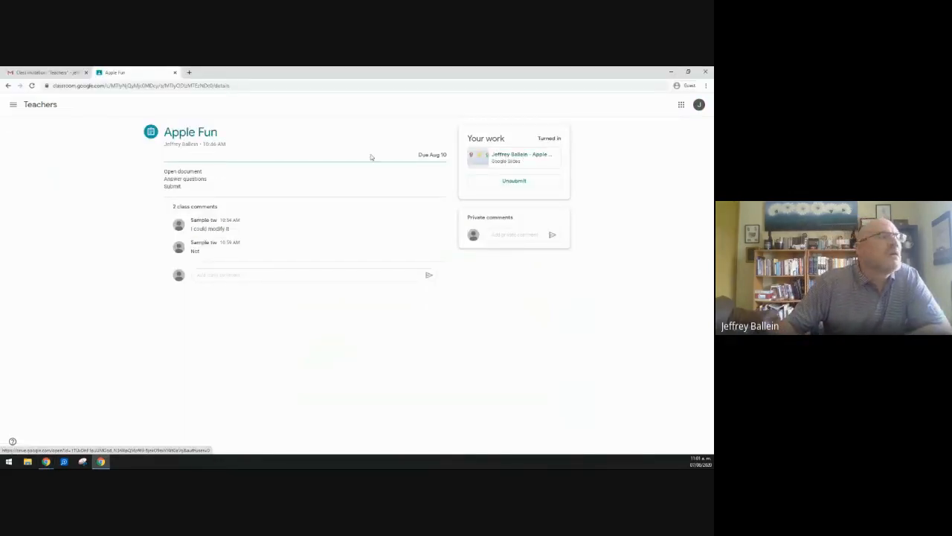
Step: Refresh the Apple Fun page to see it marked Returned and reopen the attached Slides copy
left_click(53, 70)
left_click(108, 72)
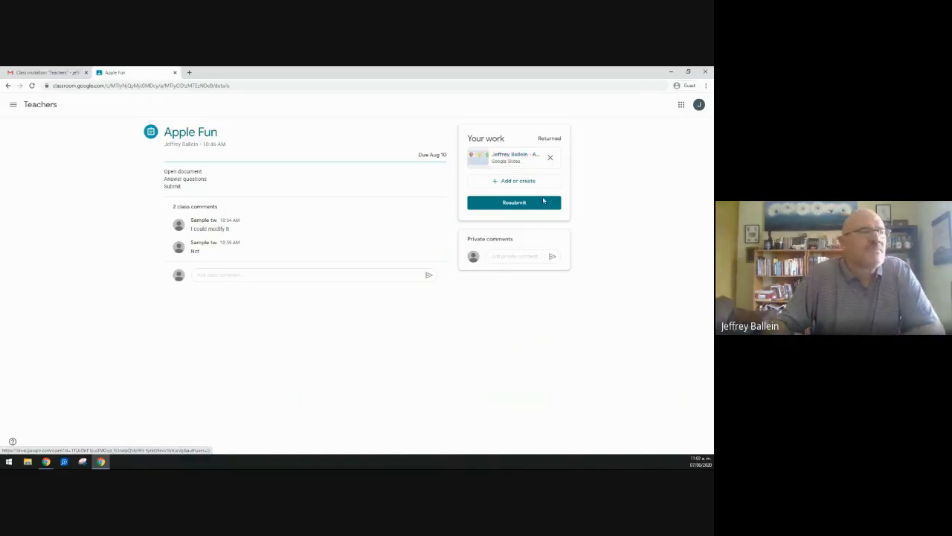
left_click(507, 159)
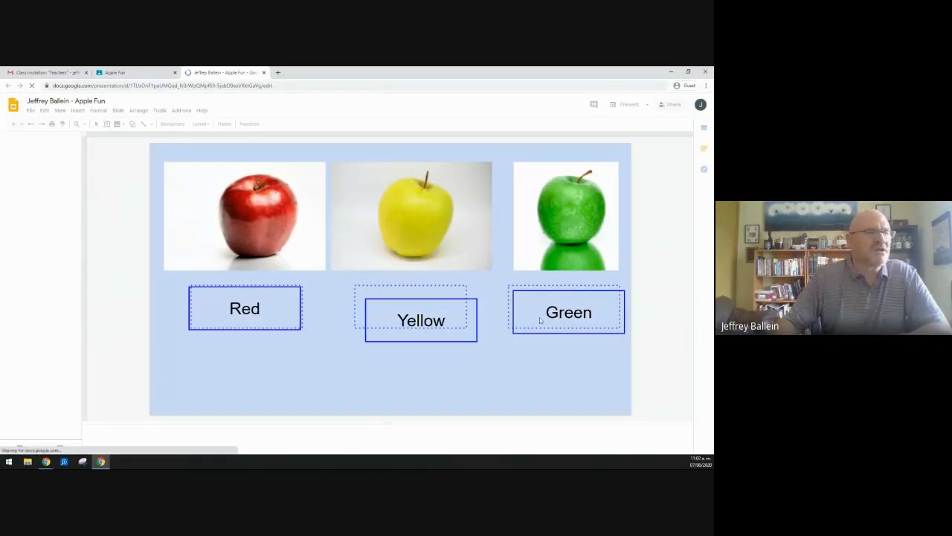
Step: Move the Yellow label under the green apple and the Green label onto the yellow apple, then close
left_click_drag(428, 341, 567, 311)
mouse_move(528, 340)
left_mouse_down()
mouse_move(441, 289)
mouse_move(431, 253)
left_mouse_up()
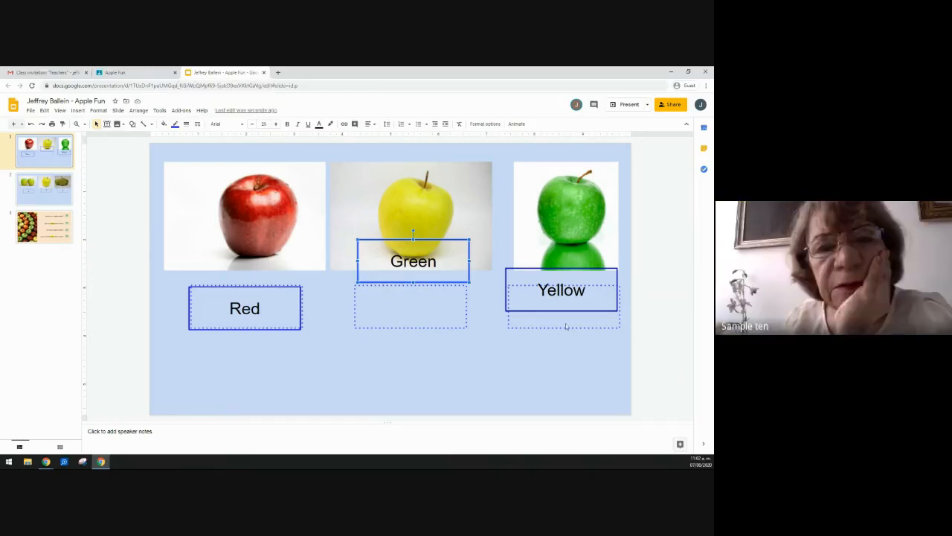
left_click(265, 73)
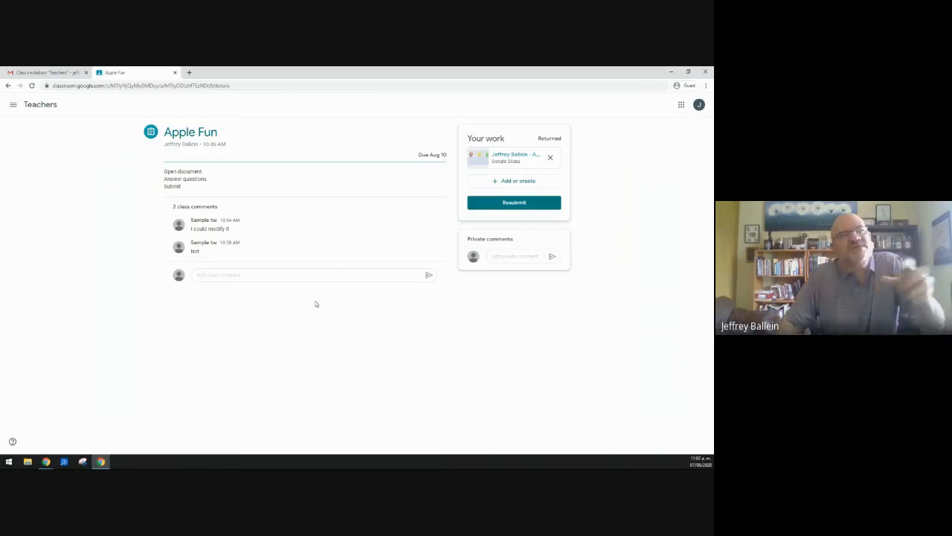
Step: Resubmit the edited Apple Fun work and go to the teacher's Student work page
left_click(507, 207)
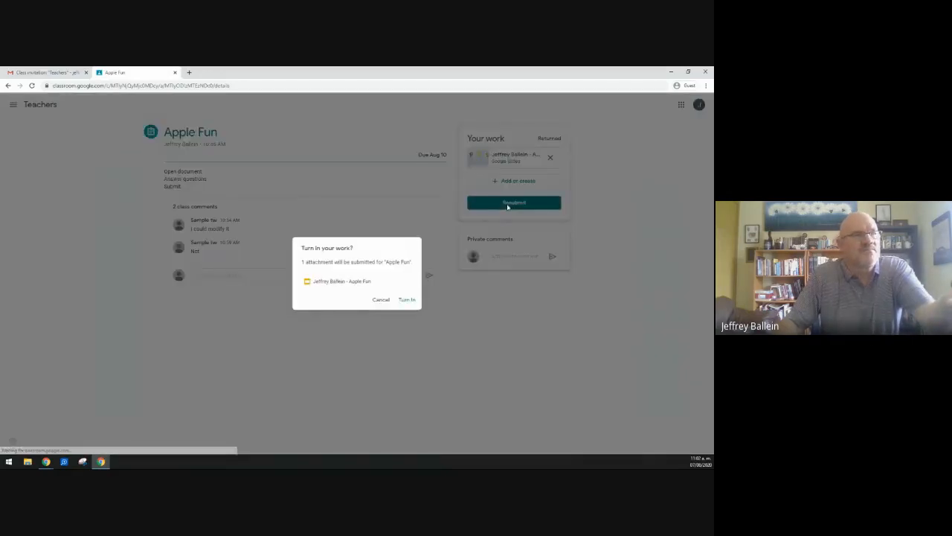
left_click(406, 300)
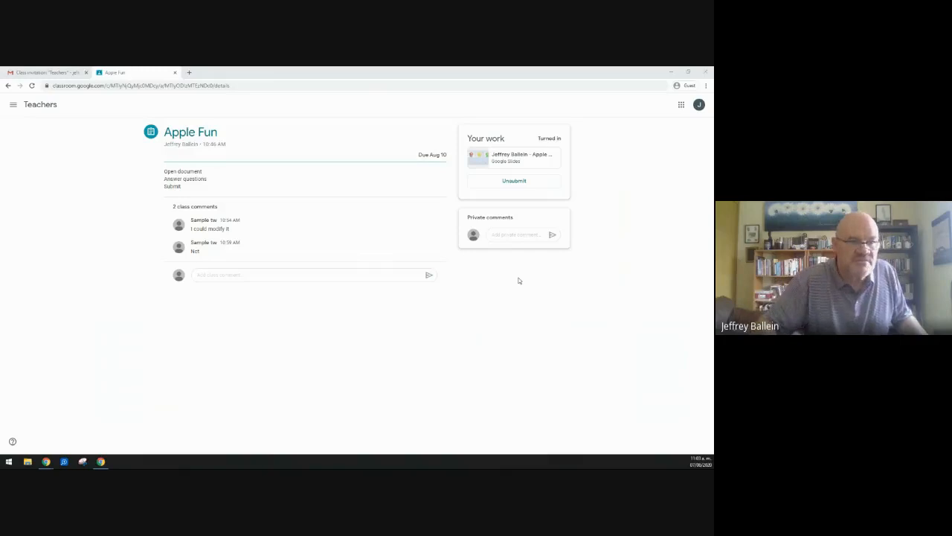
key("alt+Tab")
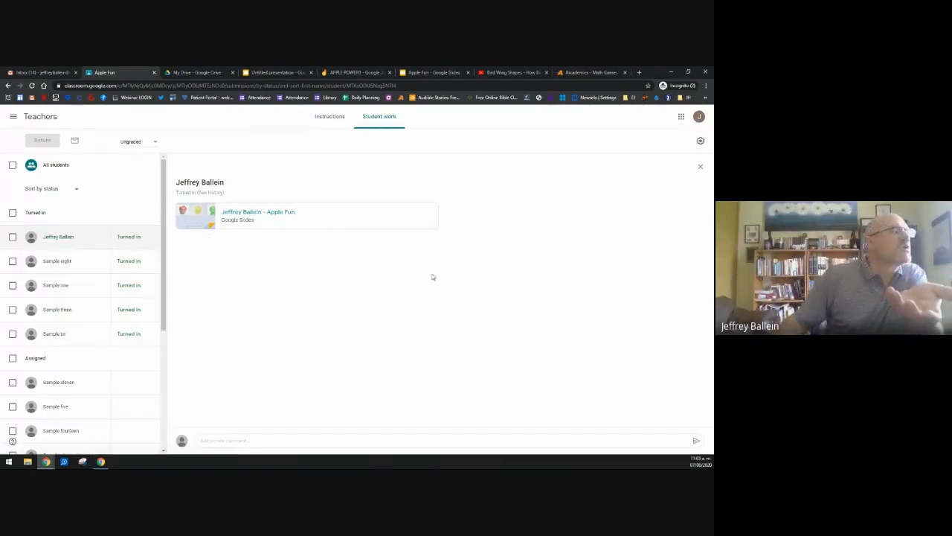
Step: Open the student's resubmitted Apple Fun slides from the submission thumbnail
left_click(200, 216)
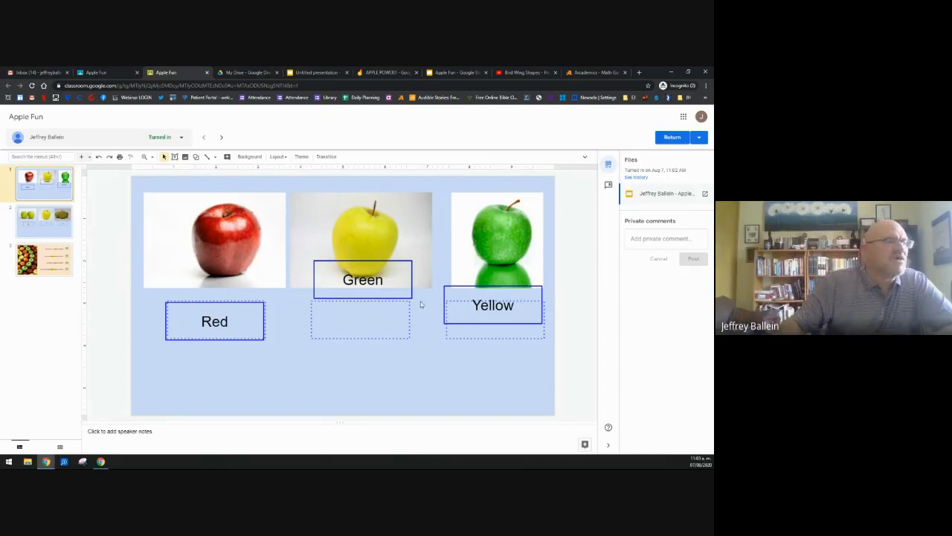
Step: Comment 'This is not correct. Please fix it' on the Green label and return the work
left_click(396, 297)
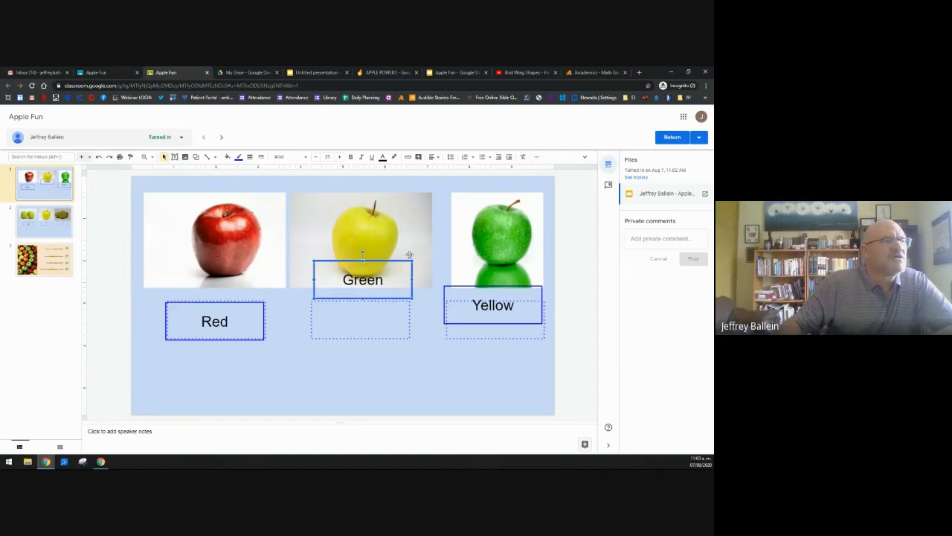
left_click(419, 156)
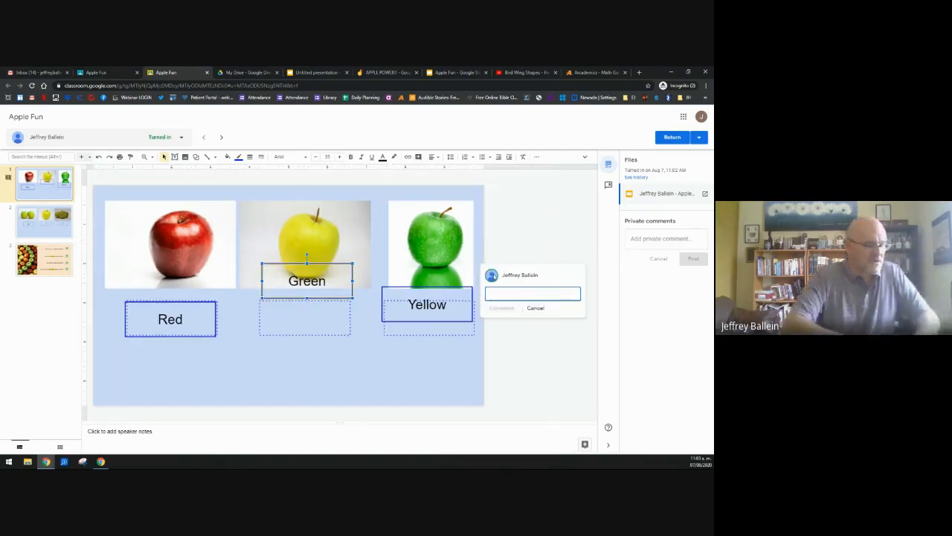
type("This is not correct")
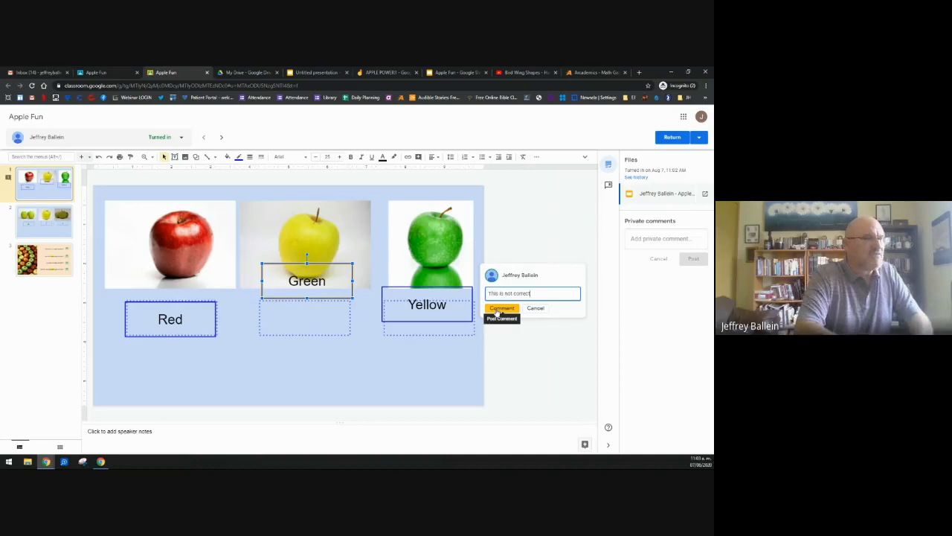
type(". Please fix it")
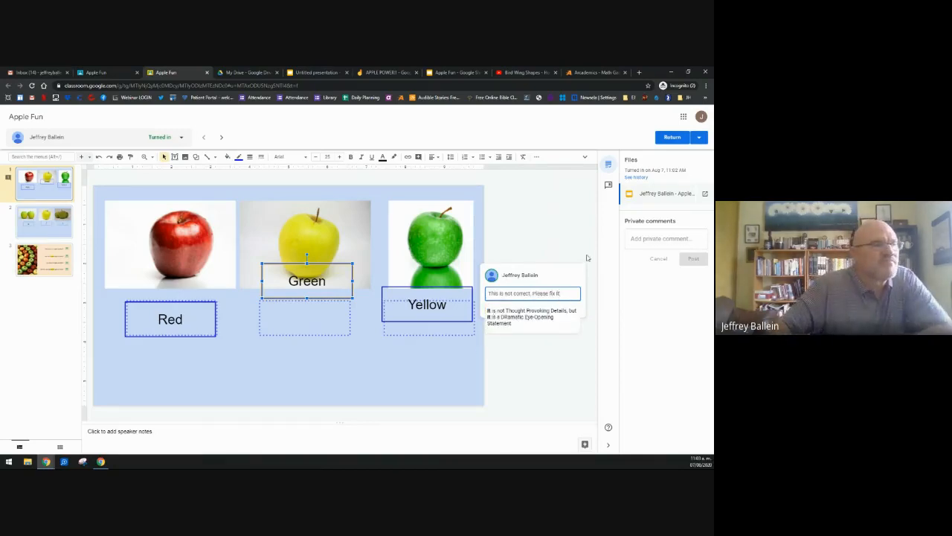
left_click(506, 307)
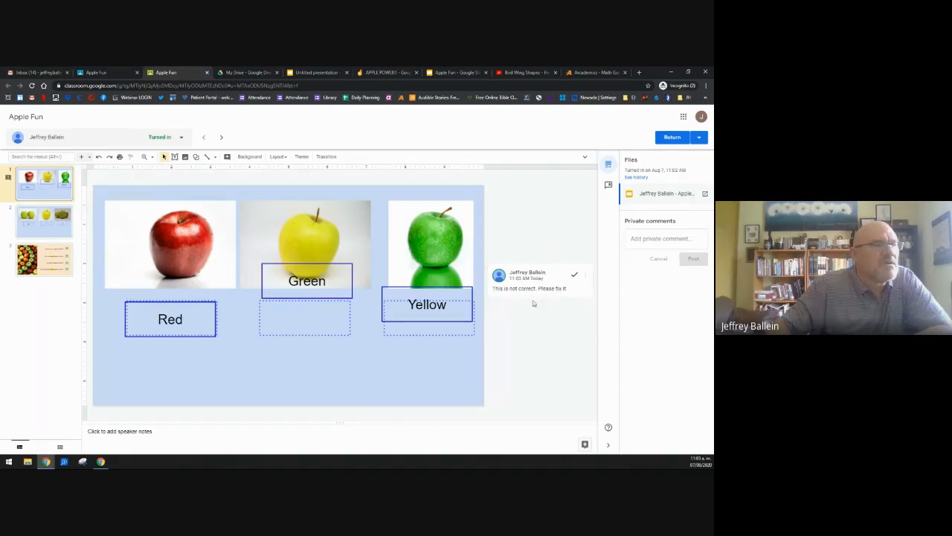
left_click(670, 141)
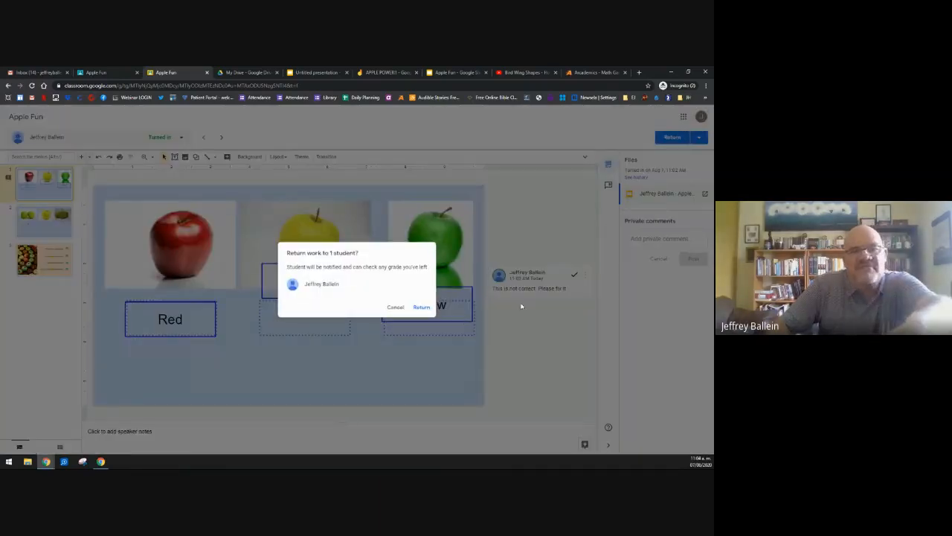
left_click(419, 308)
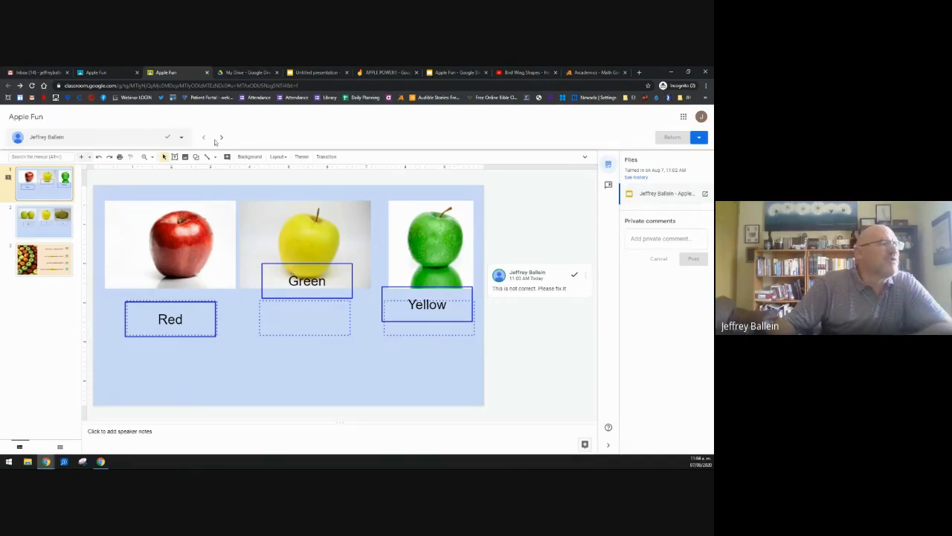
Step: On the next student's slides, comment 'good' on a label, return the work, and advance to the following student
left_click(222, 139)
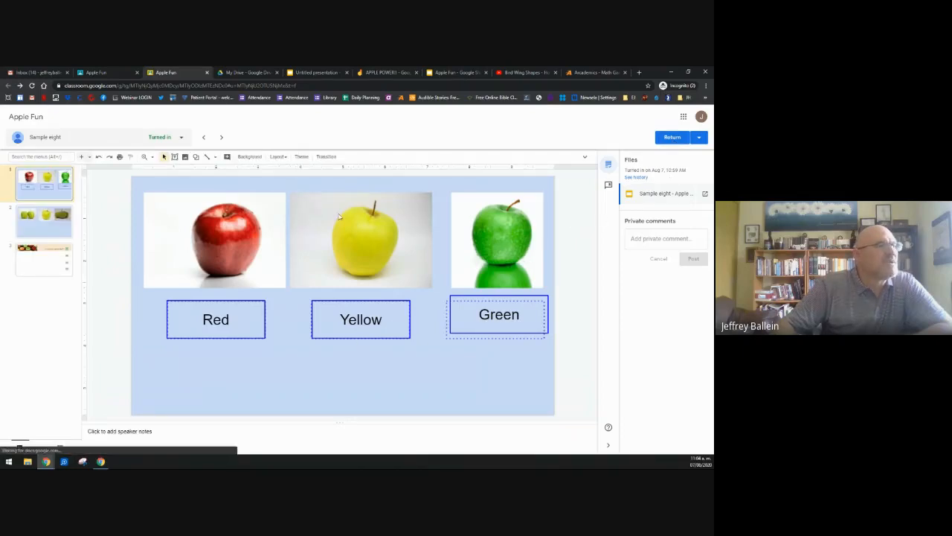
left_click(358, 330)
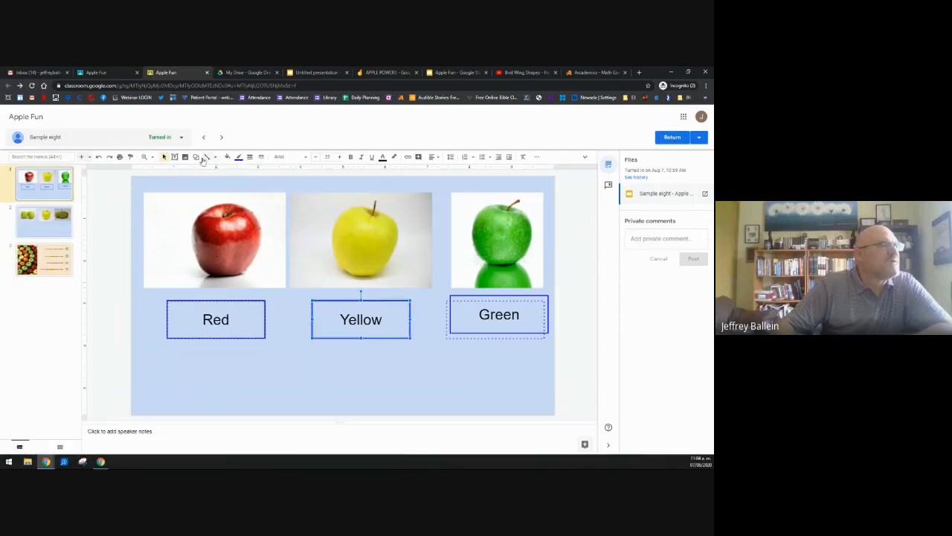
left_click(418, 156)
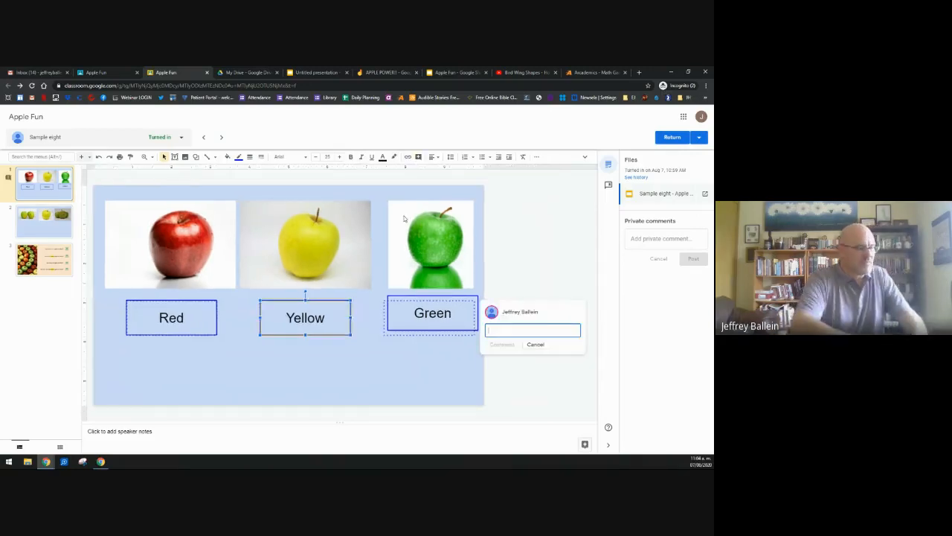
type("good")
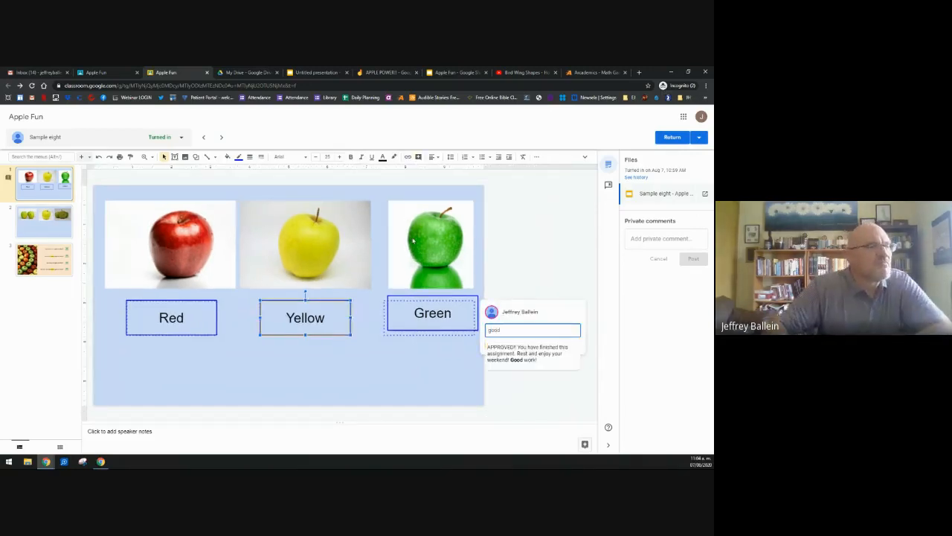
left_click(671, 137)
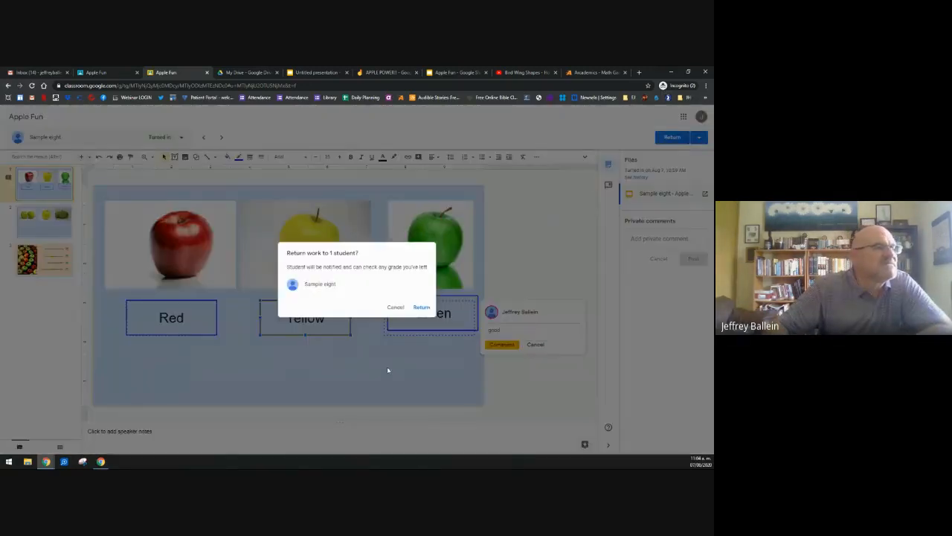
left_click(421, 307)
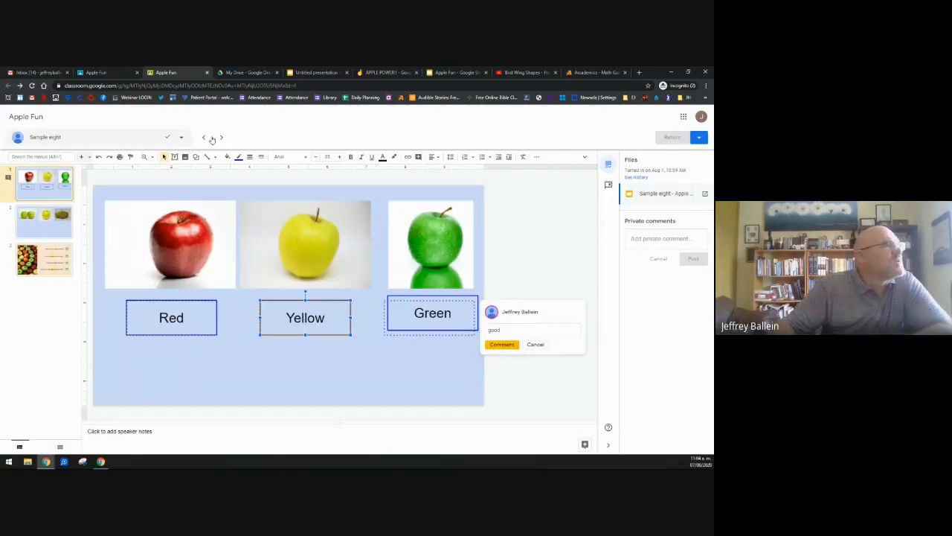
left_click(221, 138)
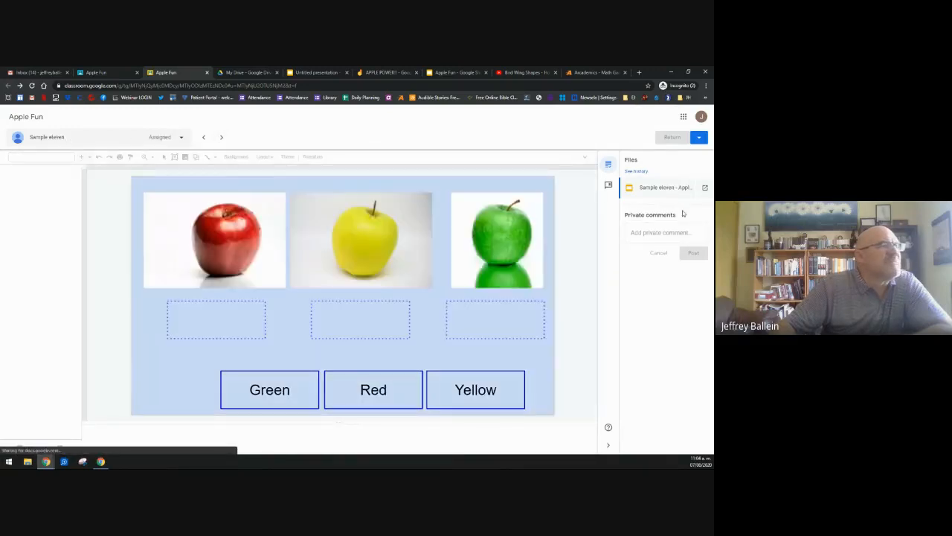
Step: Choose a student marked Turned in from the student list
left_click(221, 139)
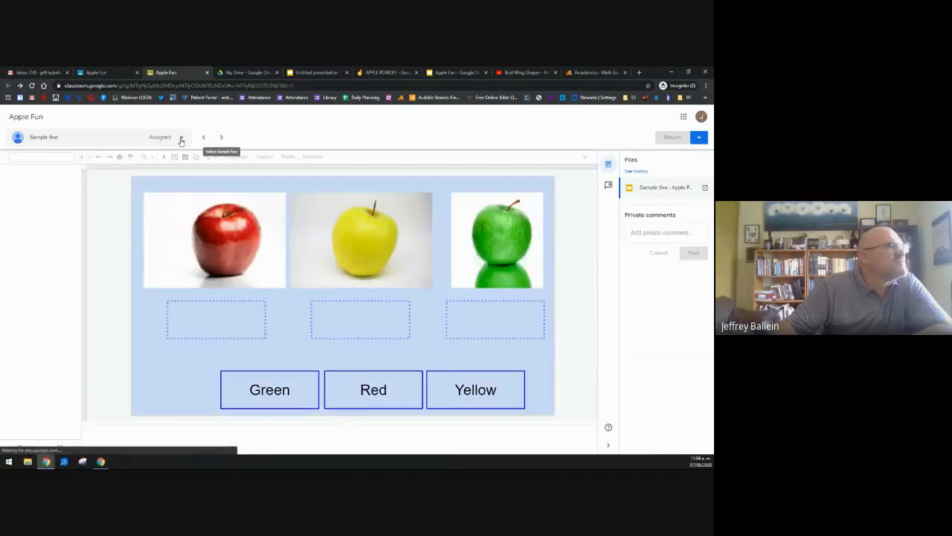
left_click(177, 138)
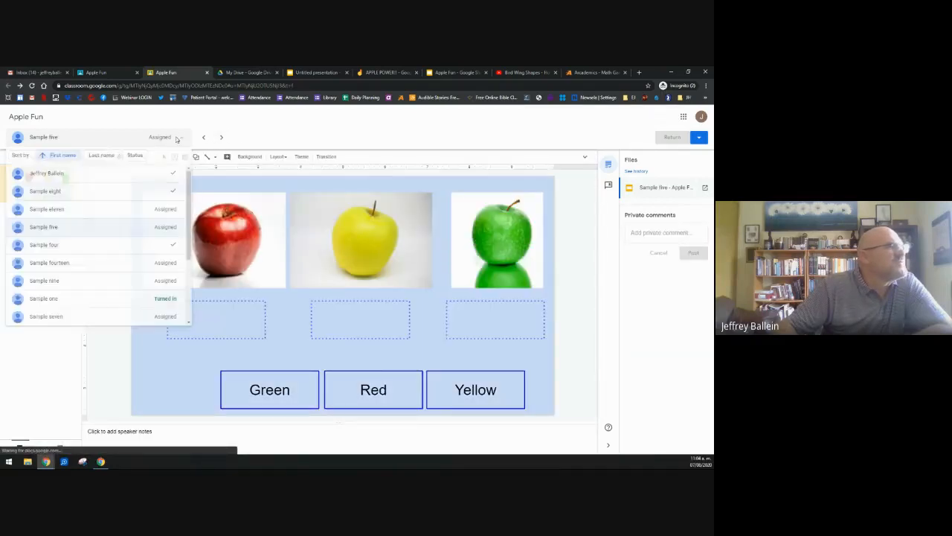
scroll(117, 302, "down", 2)
scroll(117, 302, "up", 3)
left_click(180, 138)
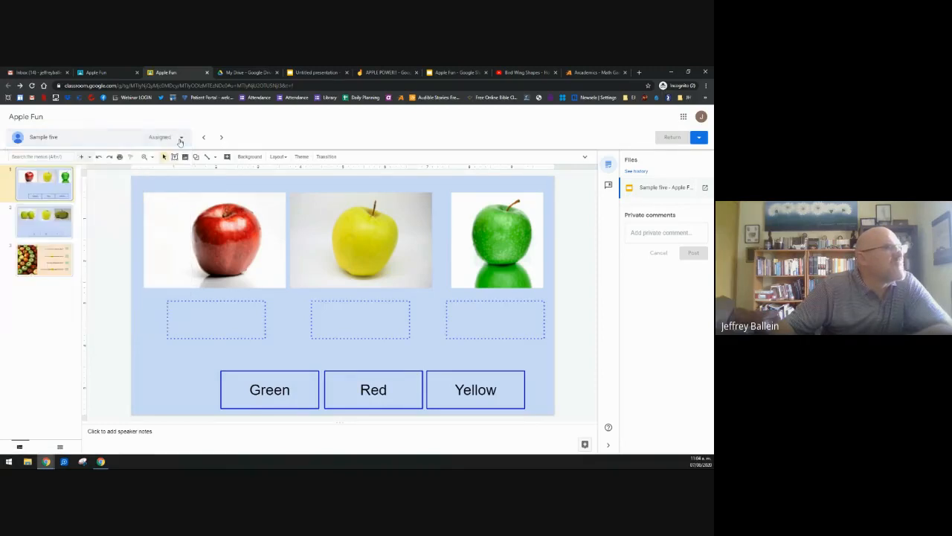
left_click(180, 138)
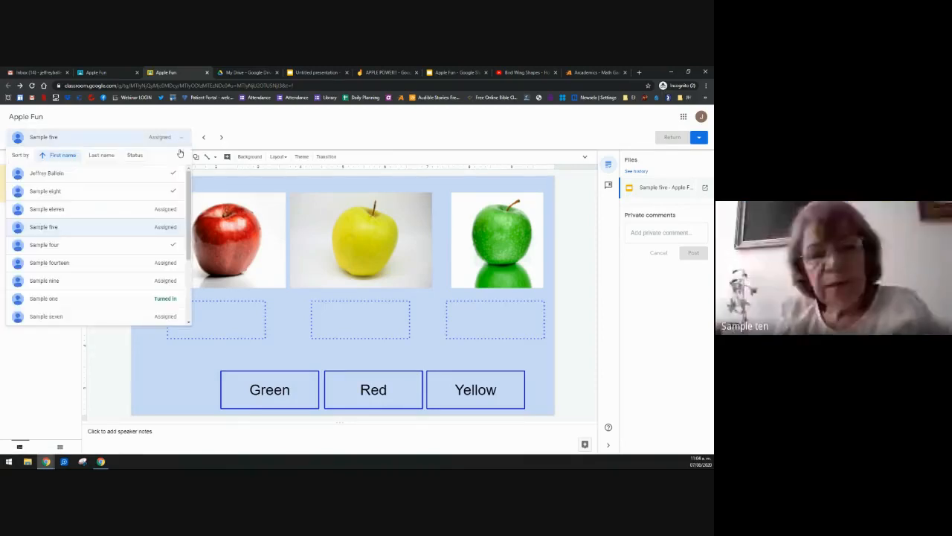
left_click(59, 302)
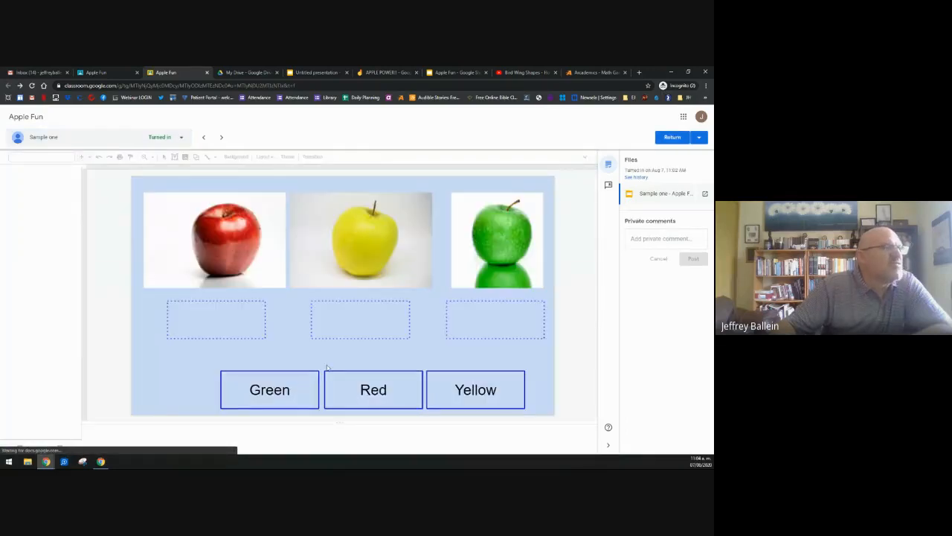
Step: Post the private comment 'Please do this assignment' and return this student's empty slides
left_click(654, 237)
type("Please do t")
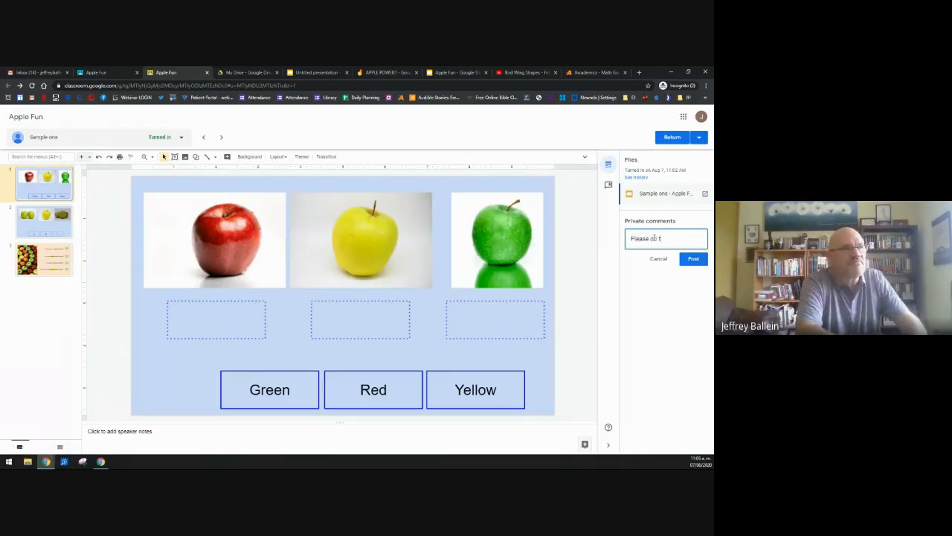
type("ent")
left_click(693, 267)
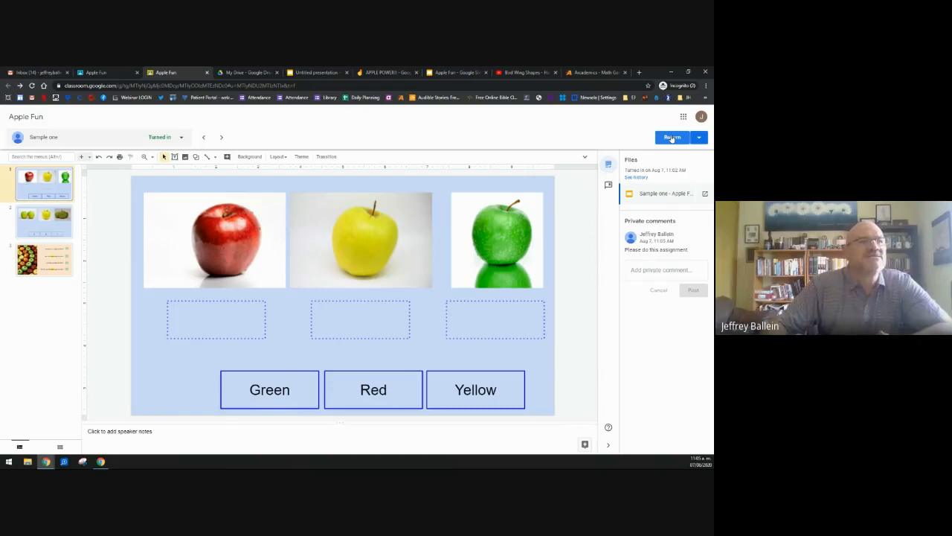
left_click(672, 138)
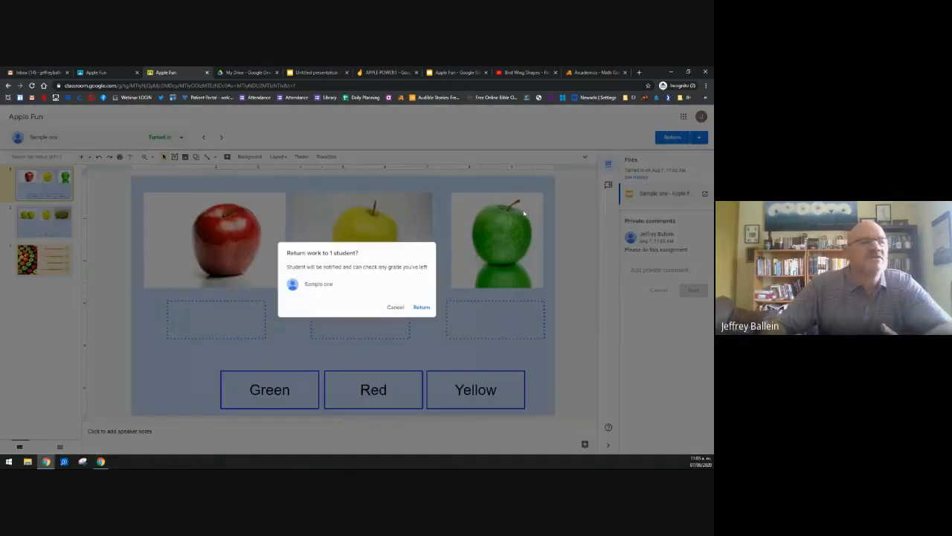
left_click(421, 307)
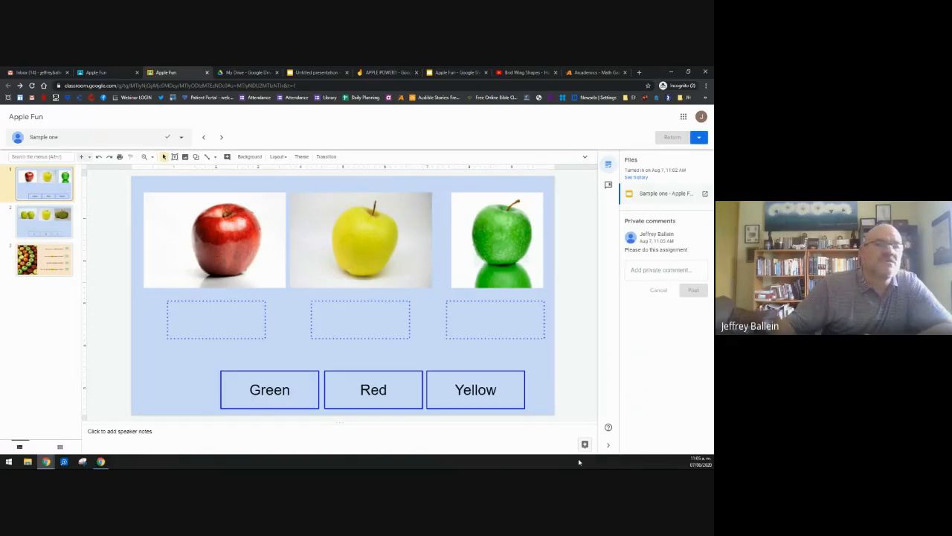
Step: Pick another turned-in student with Red, Yellow and Green correctly labelled, return their slides, and close the grading tab
left_click(181, 139)
scroll(160, 267, "down", 3)
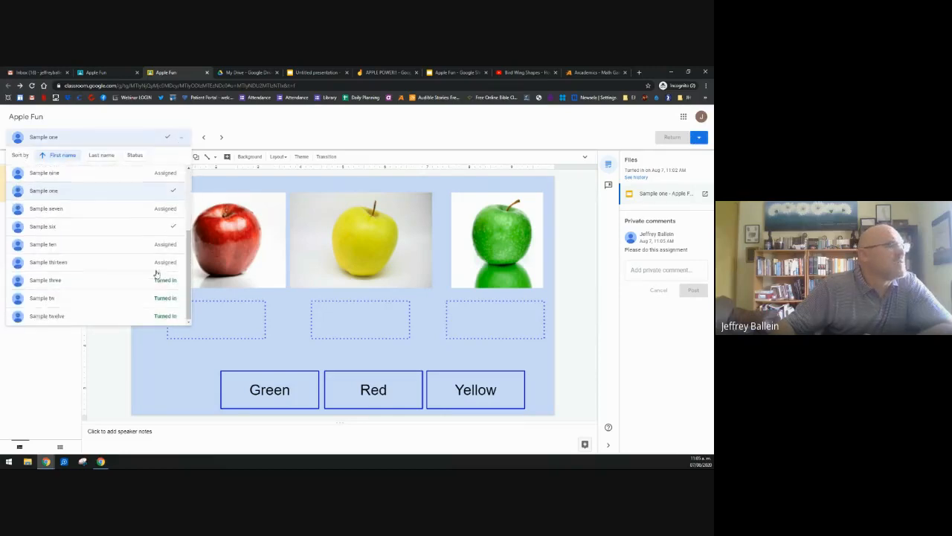
left_click(61, 280)
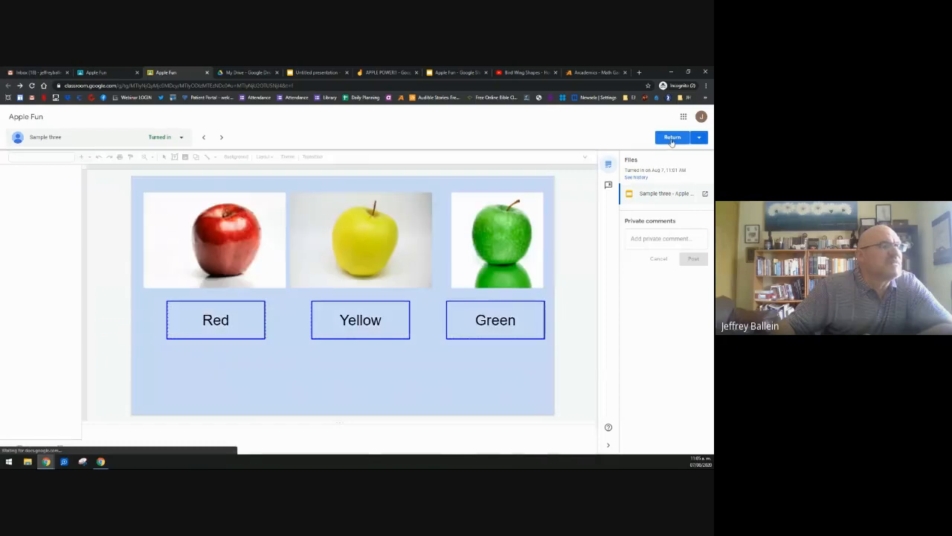
left_click(672, 139)
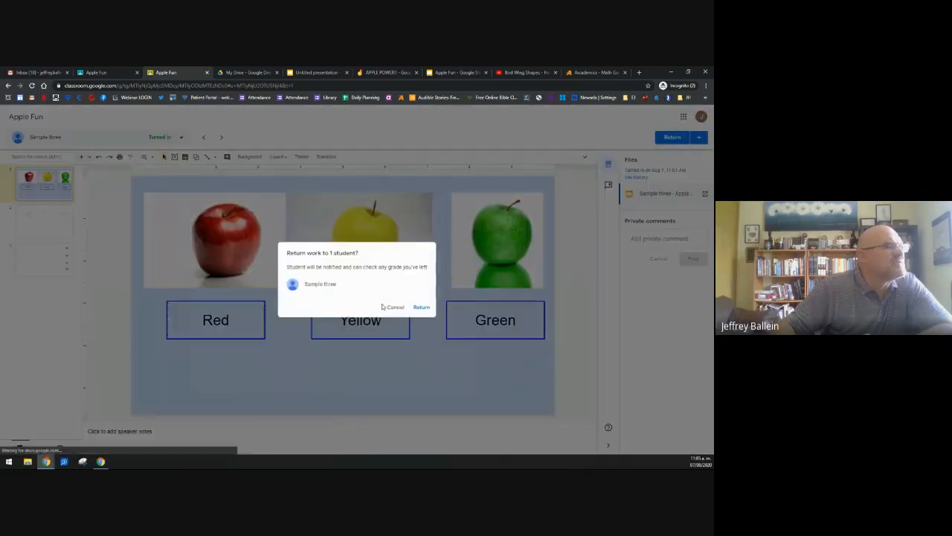
left_click(420, 306)
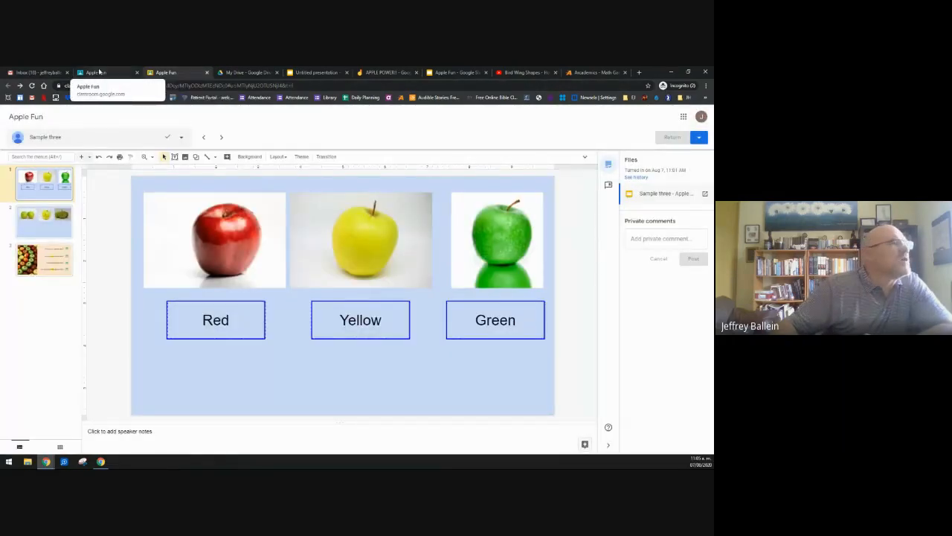
left_click(208, 72)
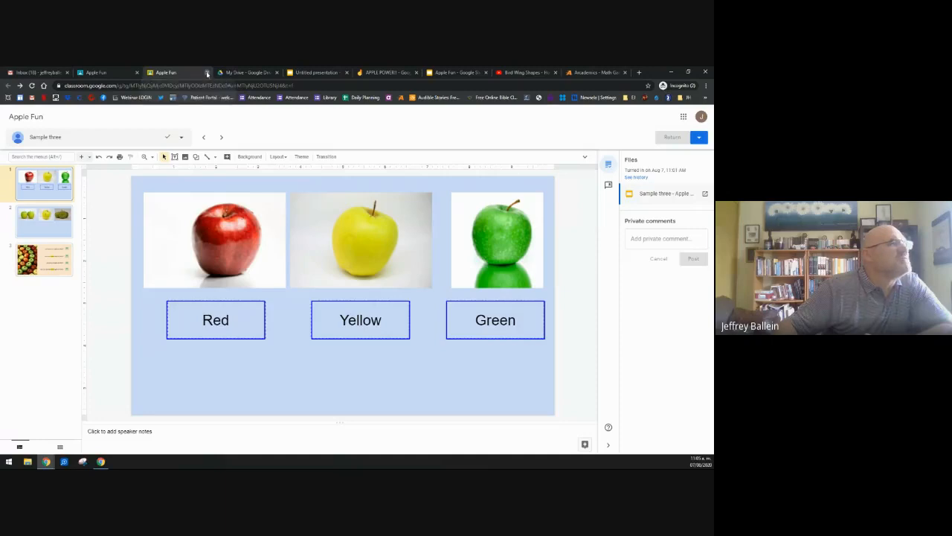
Step: Select the whole Turned in group and return the work of all four students at once
scroll(104, 312, "down", 2)
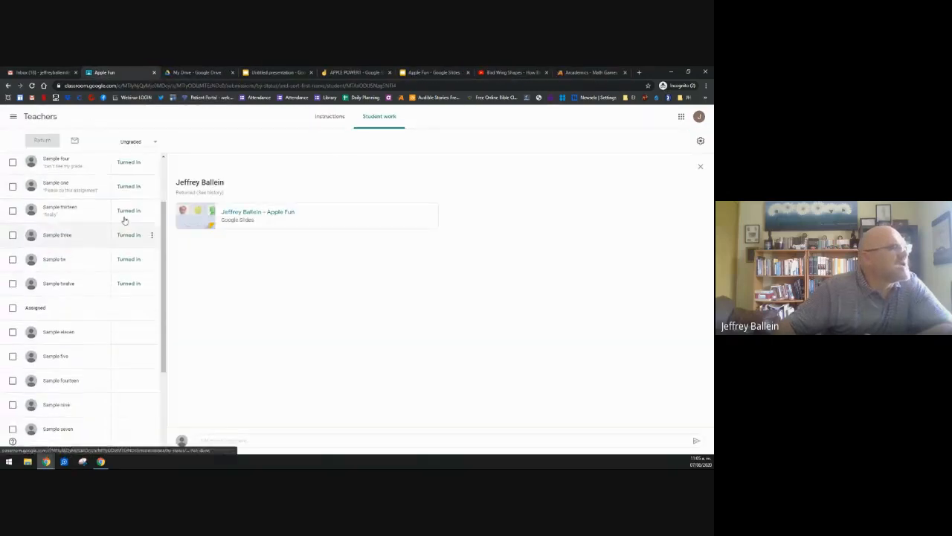
scroll(132, 246, "up", 2)
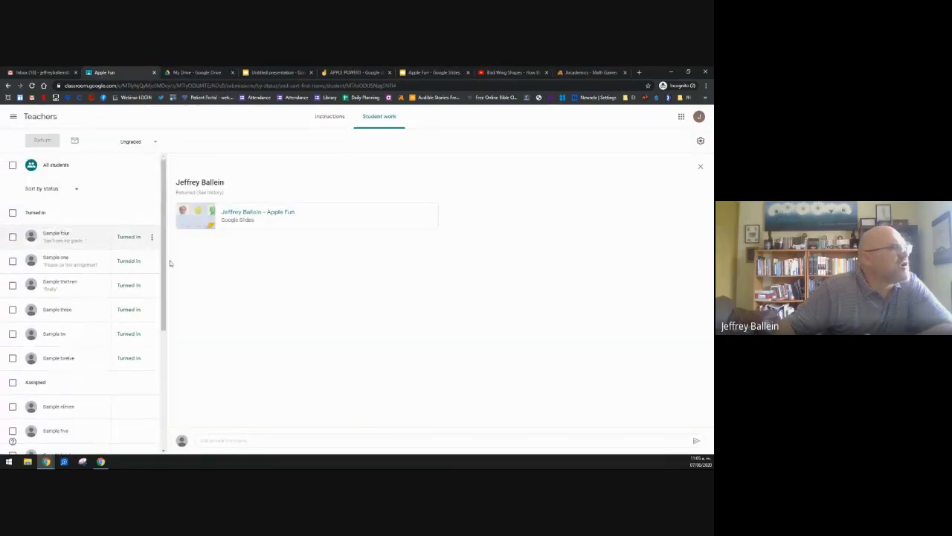
left_click(13, 214)
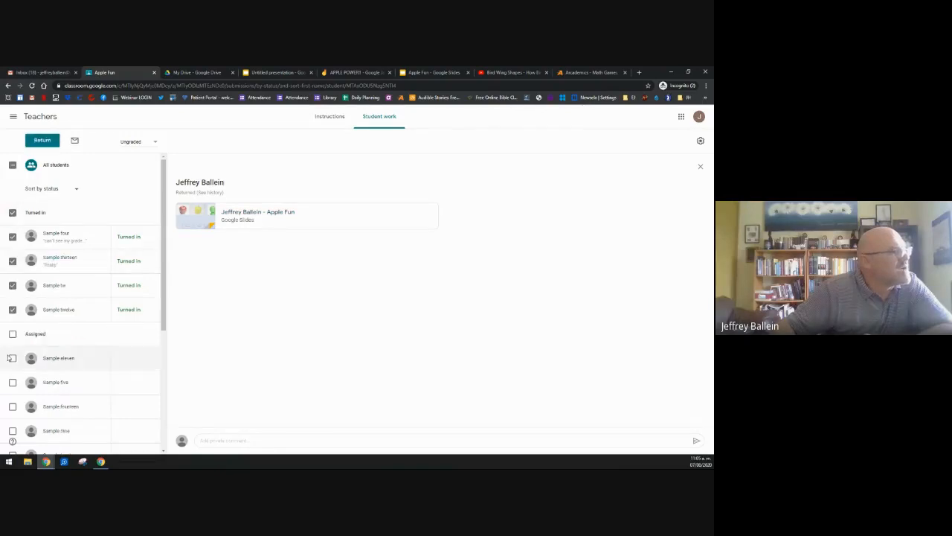
left_click(43, 142)
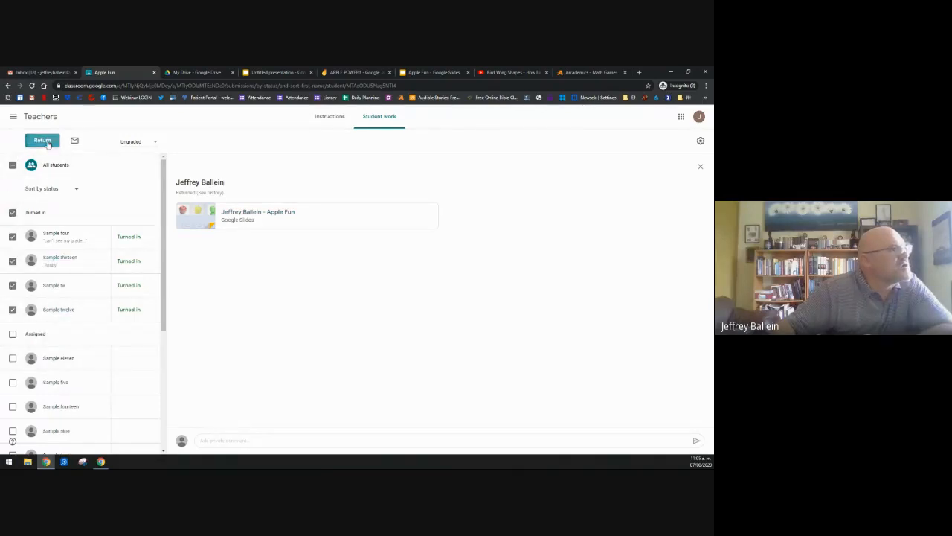
left_click(424, 347)
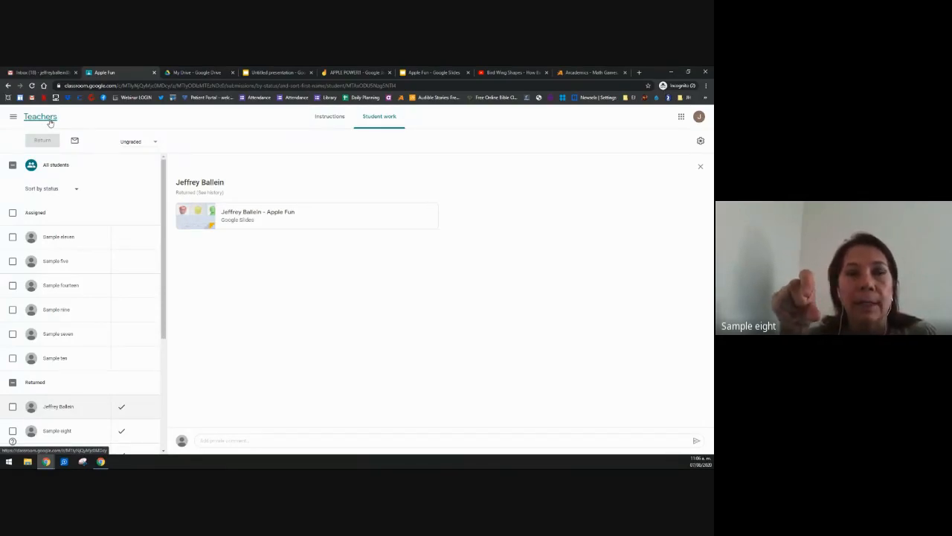
left_click(330, 117)
Step: Open the Apple Fun assignment for editing, check its Points setting, and close without saving
left_click(504, 143)
left_click(473, 160)
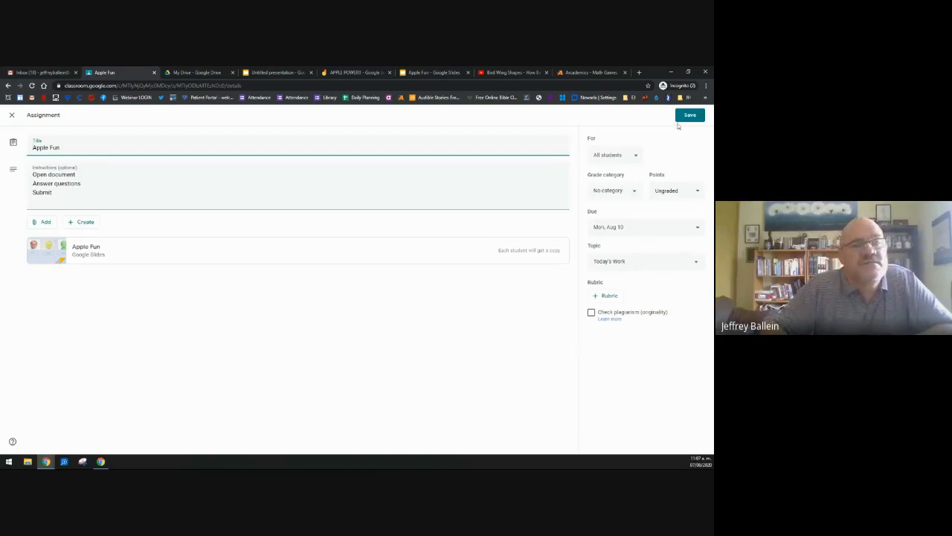
left_click(696, 192)
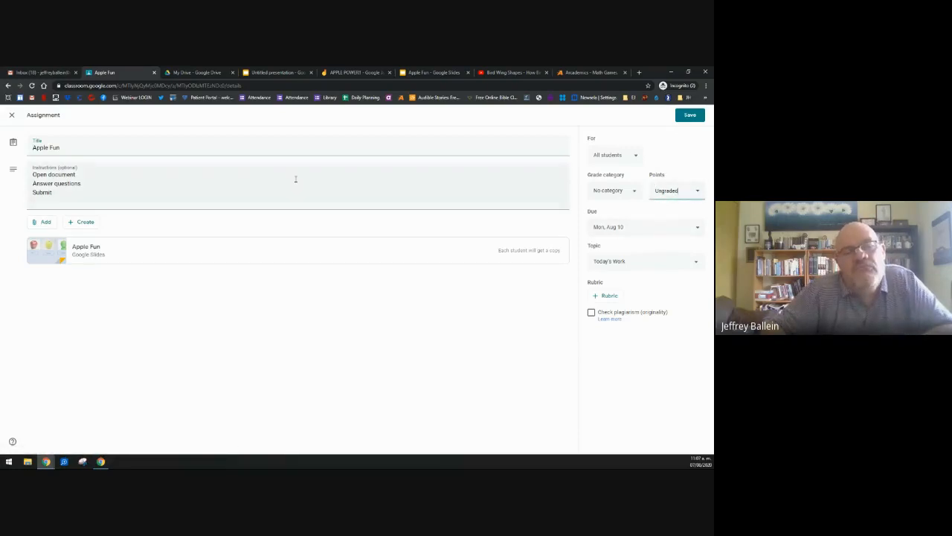
left_click(13, 116)
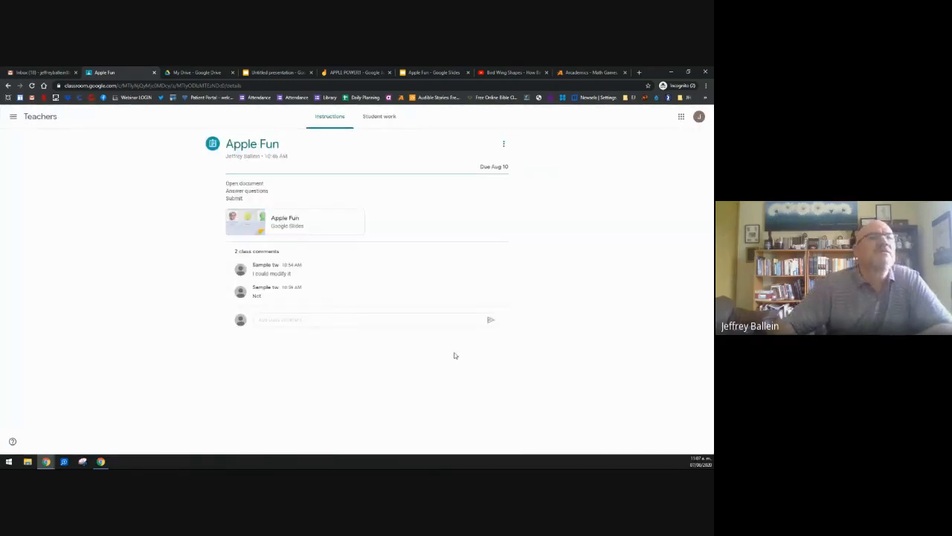
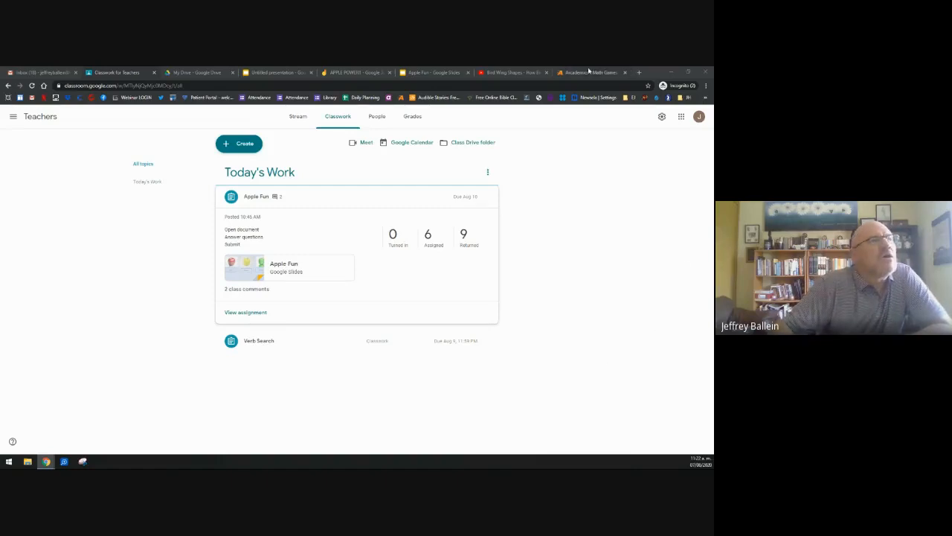
Step: Start a blank assignment from the Classwork page's Create menu
left_click(228, 146)
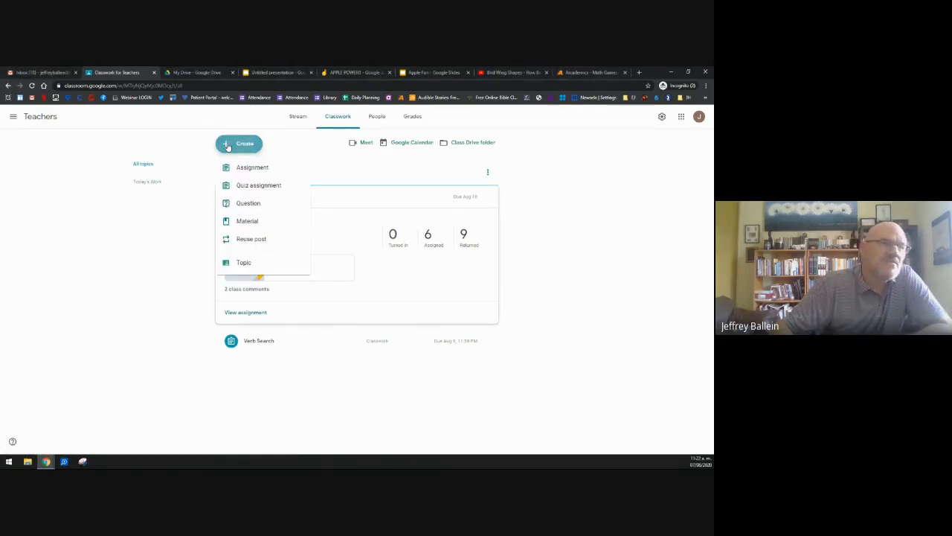
left_click(239, 170)
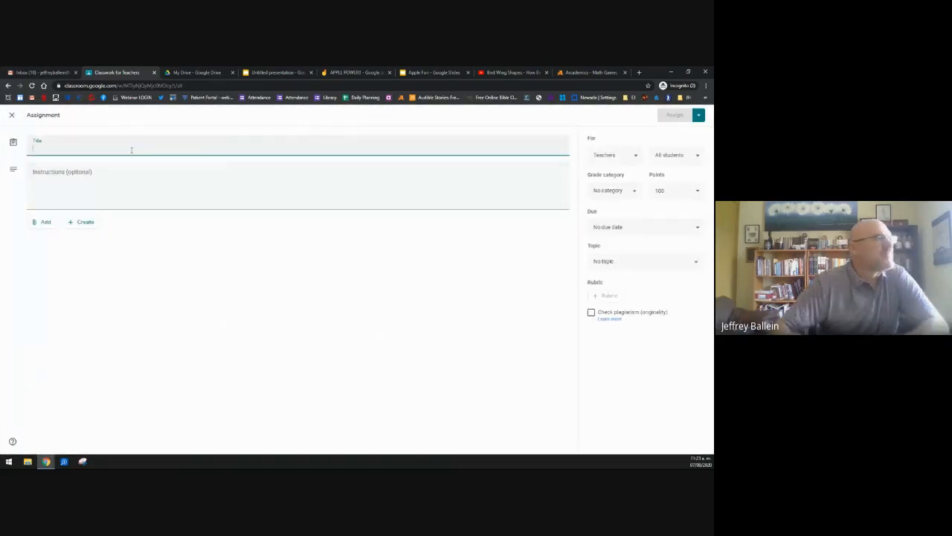
Step: Title the assignment 'Adding Practice' with instructions 'Open link' and 'Sign in with your name'
type("M")
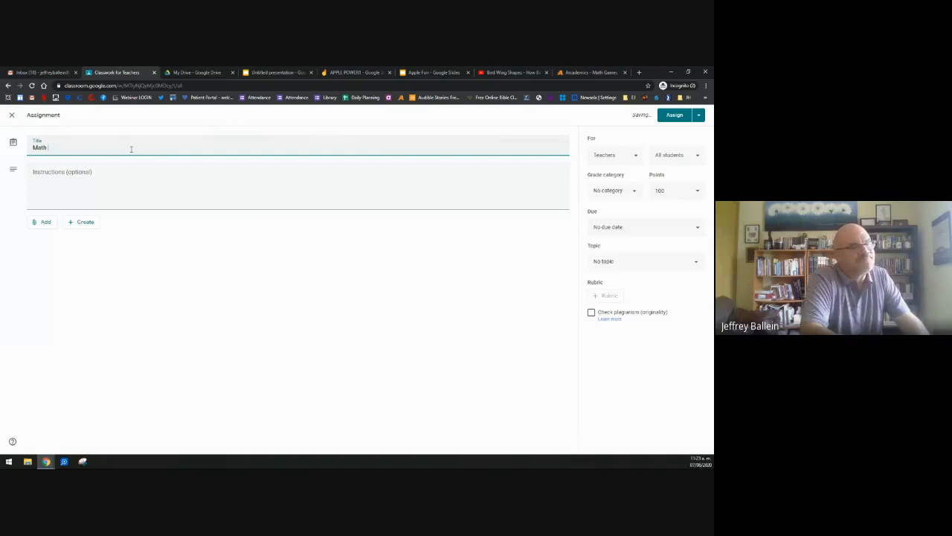
type("ath")
key("BackSpace")
key("BackSpace")
key("BackSpace")
key("BackSpace")
key("BackSpace")
type("A")
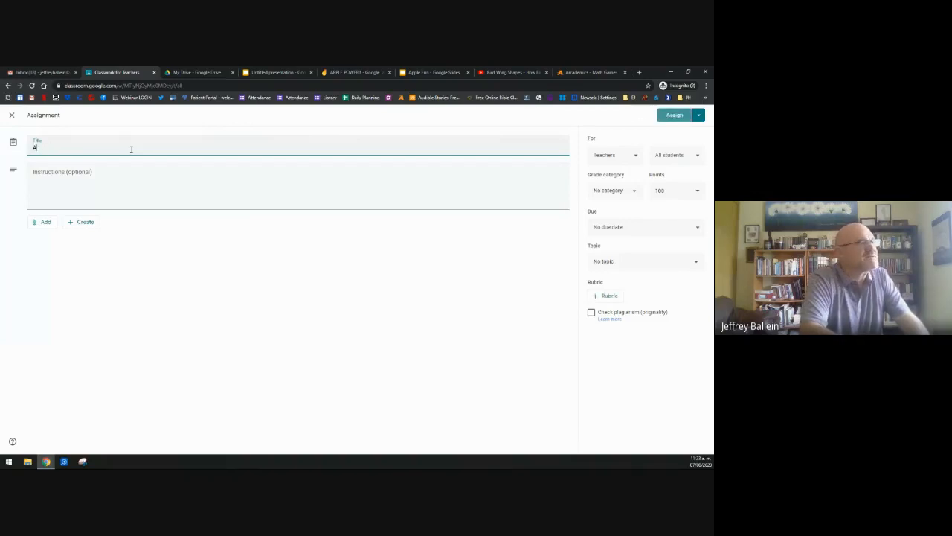
type("dding Practice")
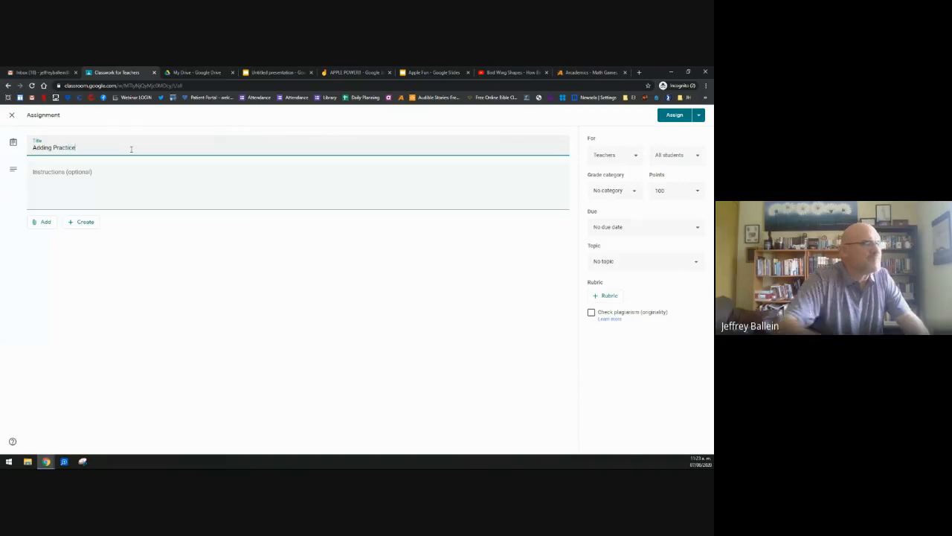
left_click(120, 173)
type("(")
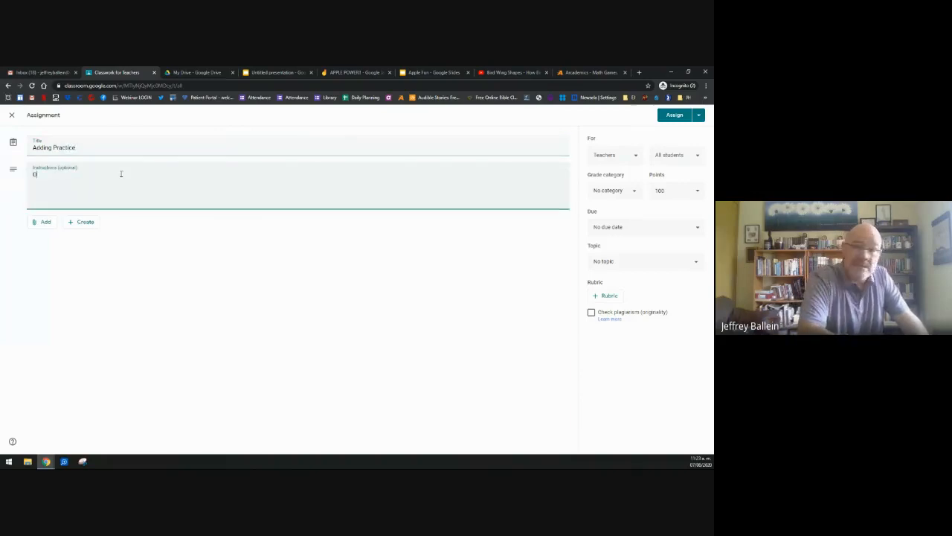
type("pen link")
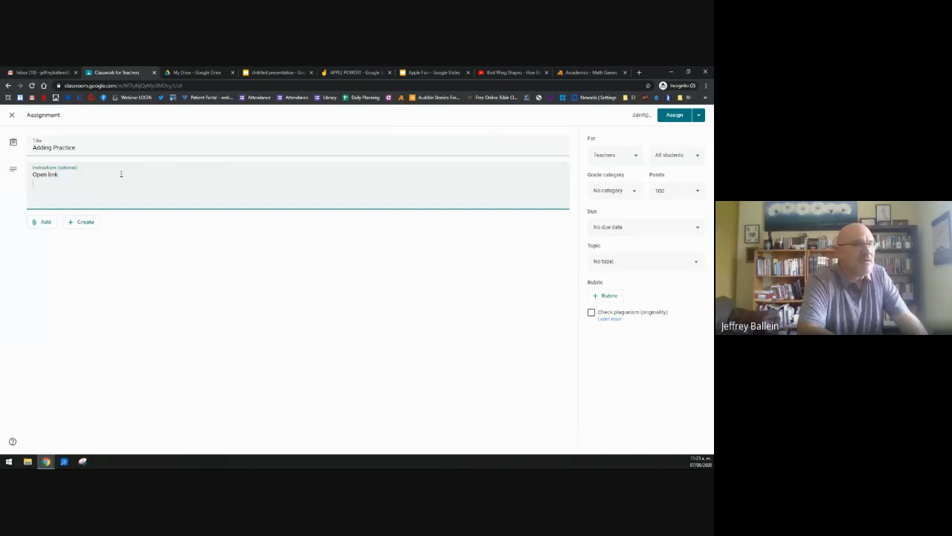
type("S")
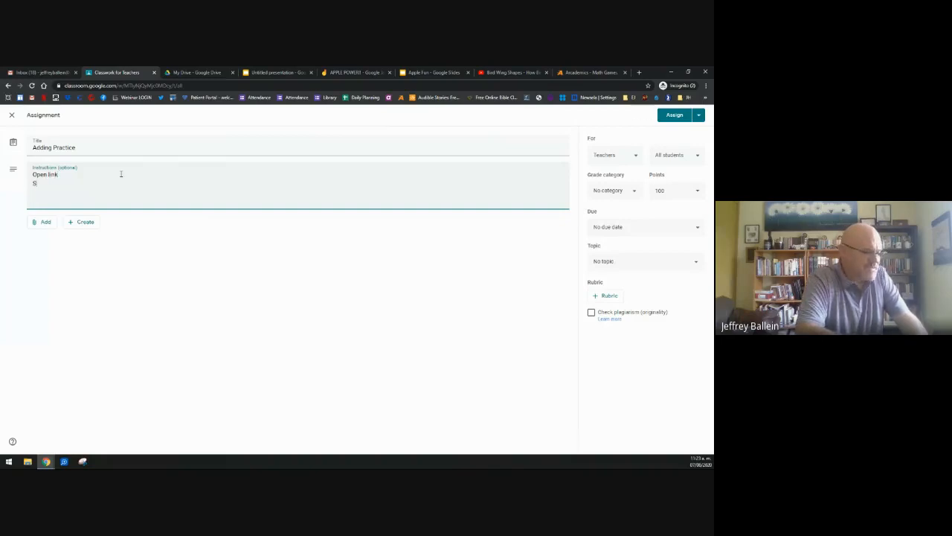
type("ign in wit")
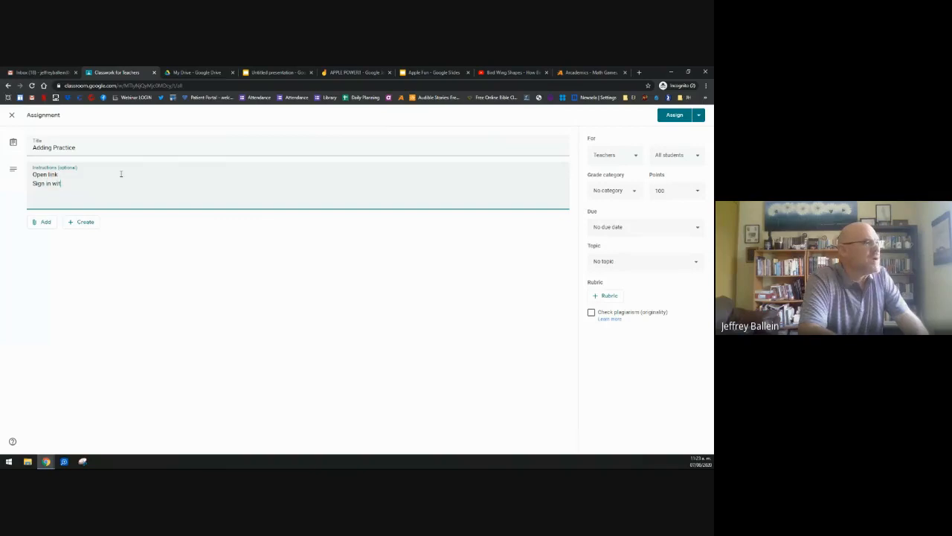
type("h your ")
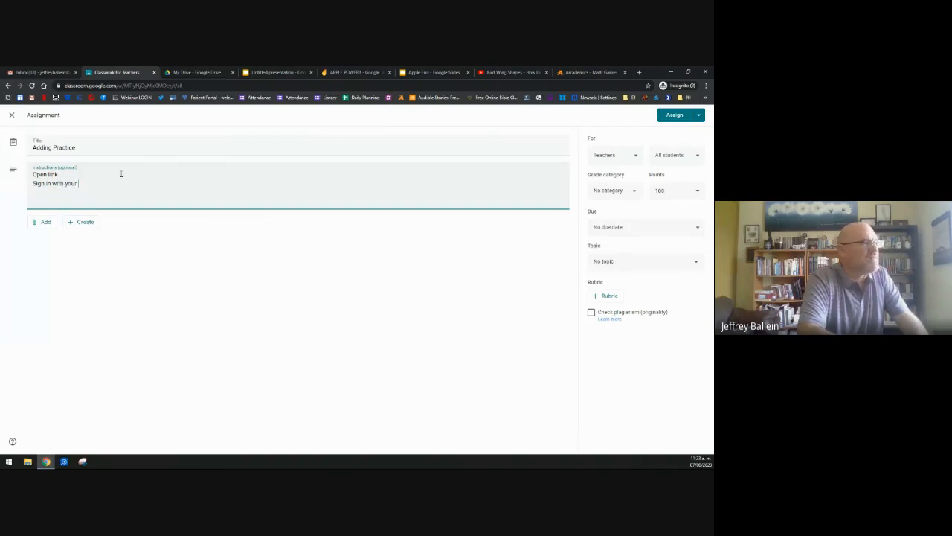
type("name")
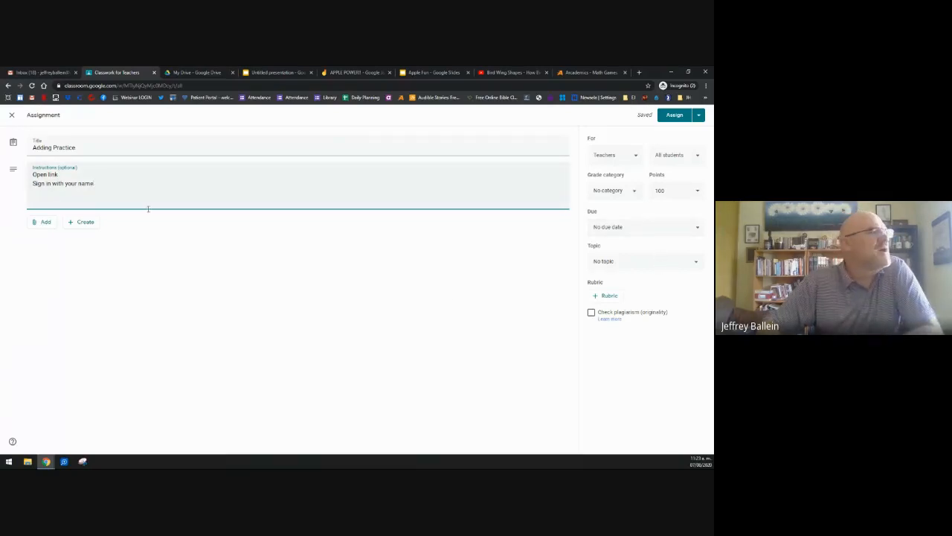
Step: Open and dismiss the attachment Add menu twice without attaching anything
left_click(41, 224)
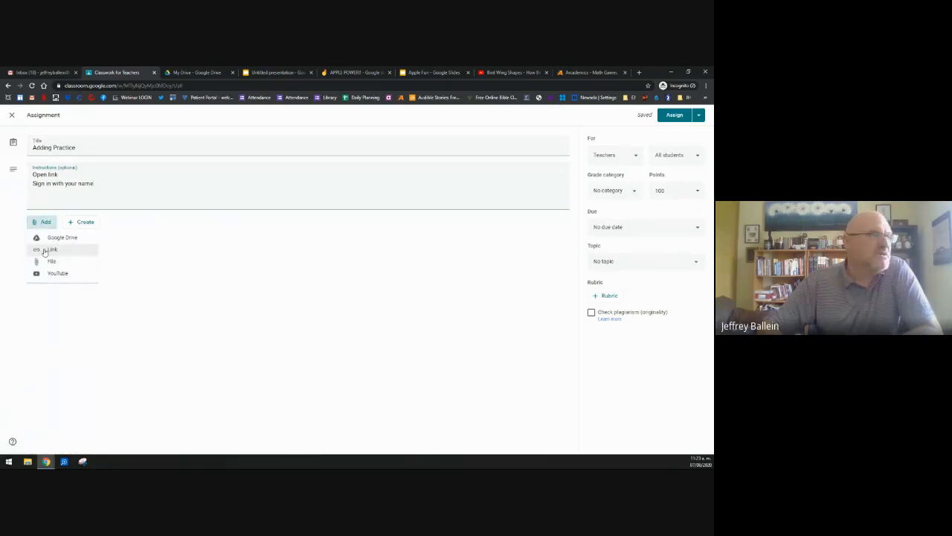
left_click(130, 283)
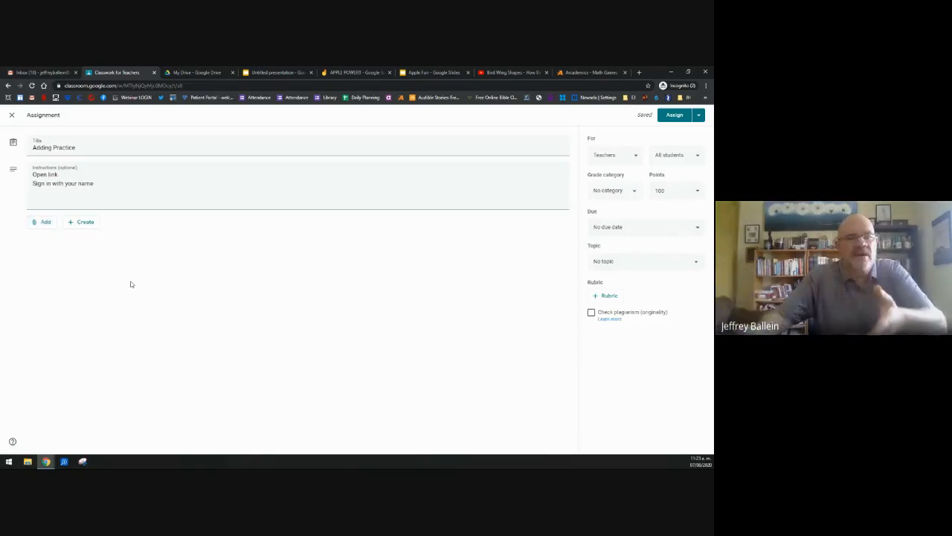
left_click(41, 222)
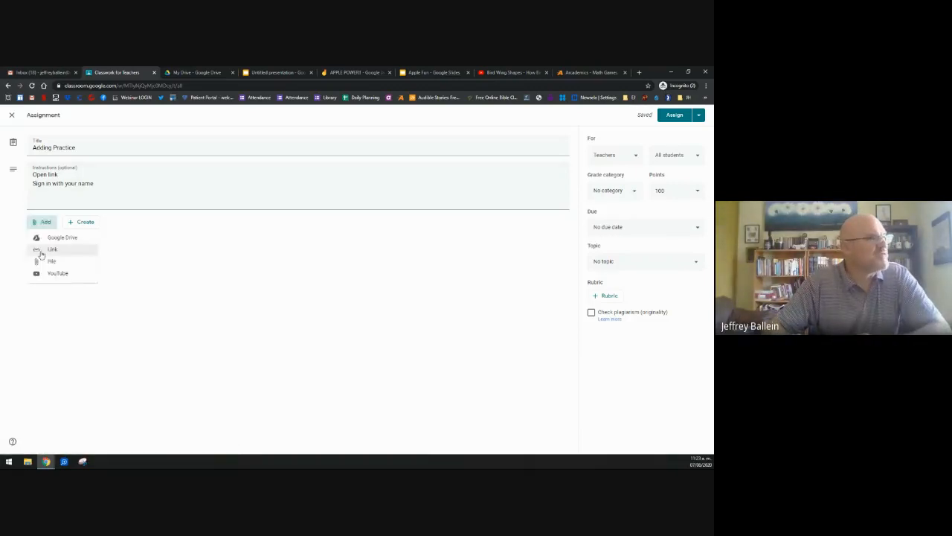
left_click(233, 304)
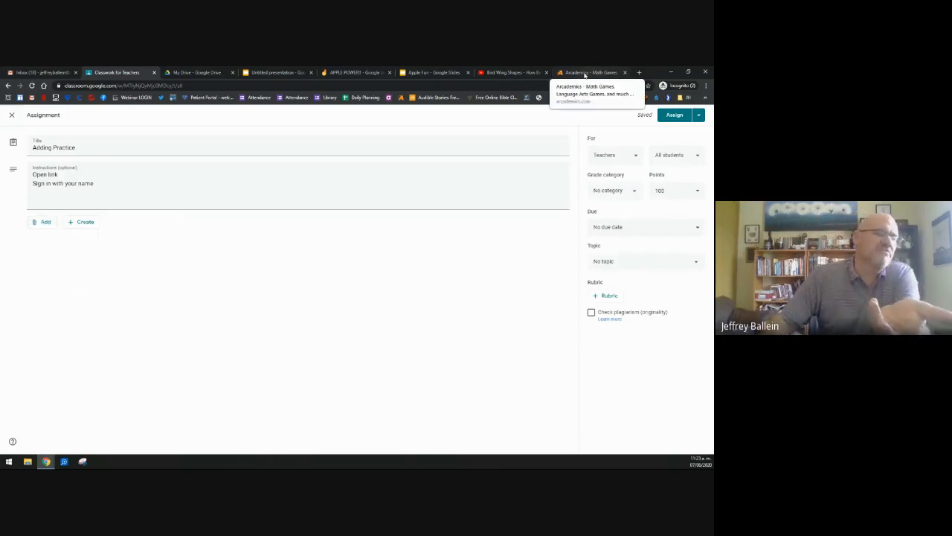
Step: On Arcademics, filter to Addition games, open Canoe Puppies, and copy its web address
left_click(584, 72)
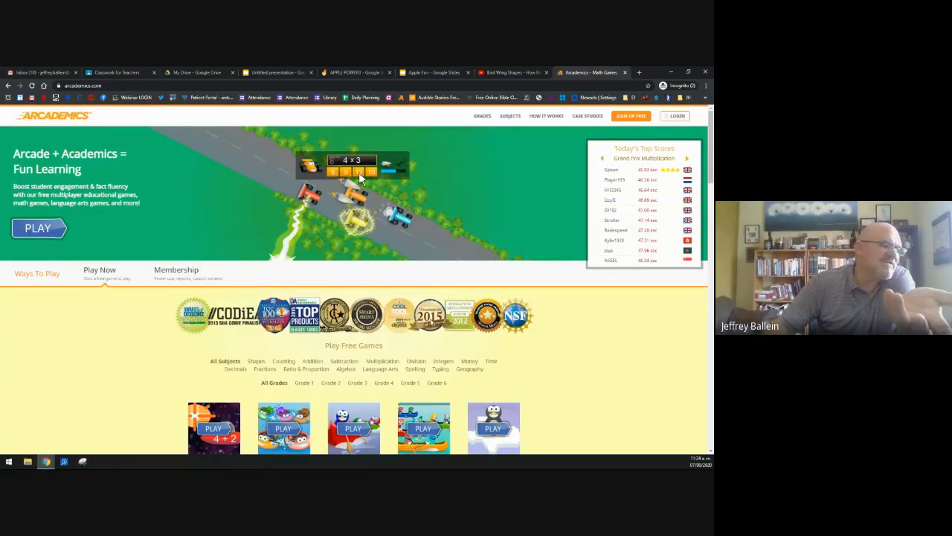
scroll(359, 177, "down", 3)
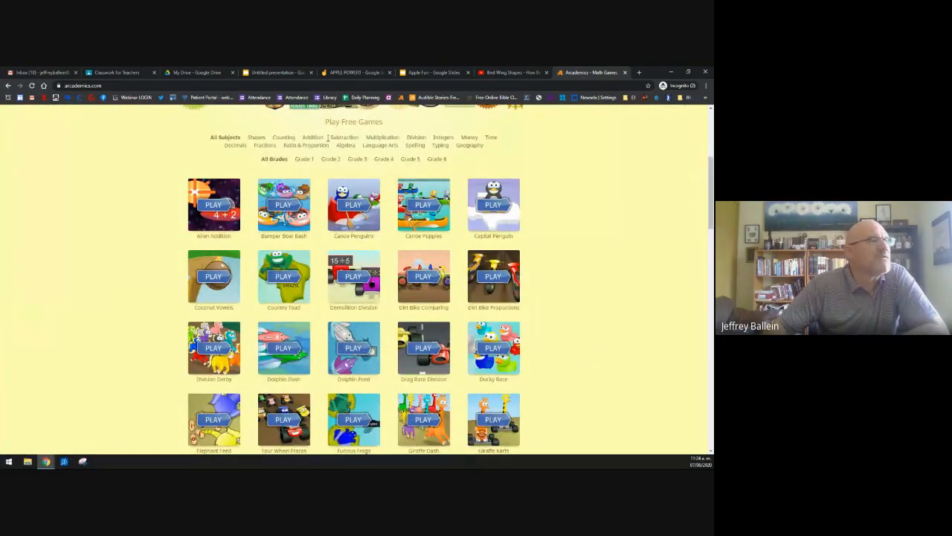
left_click(312, 138)
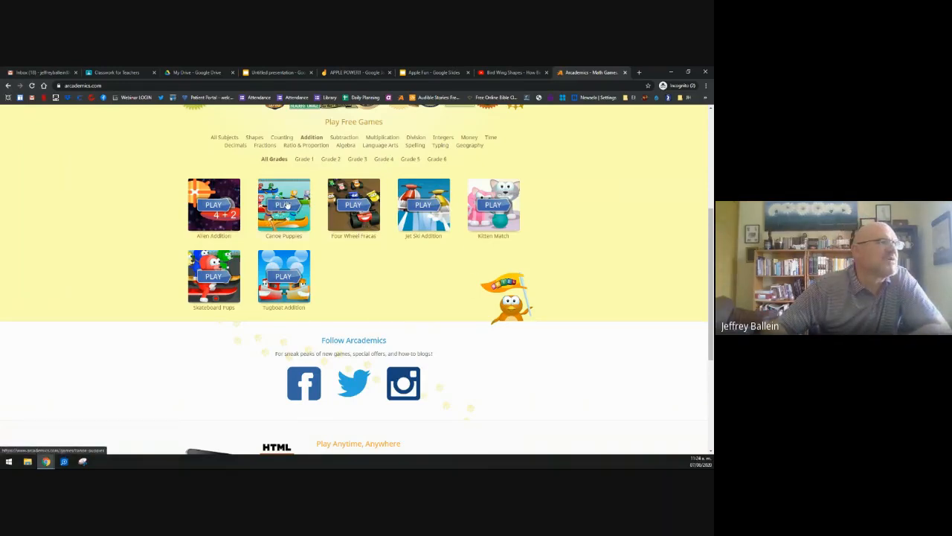
left_click(284, 203)
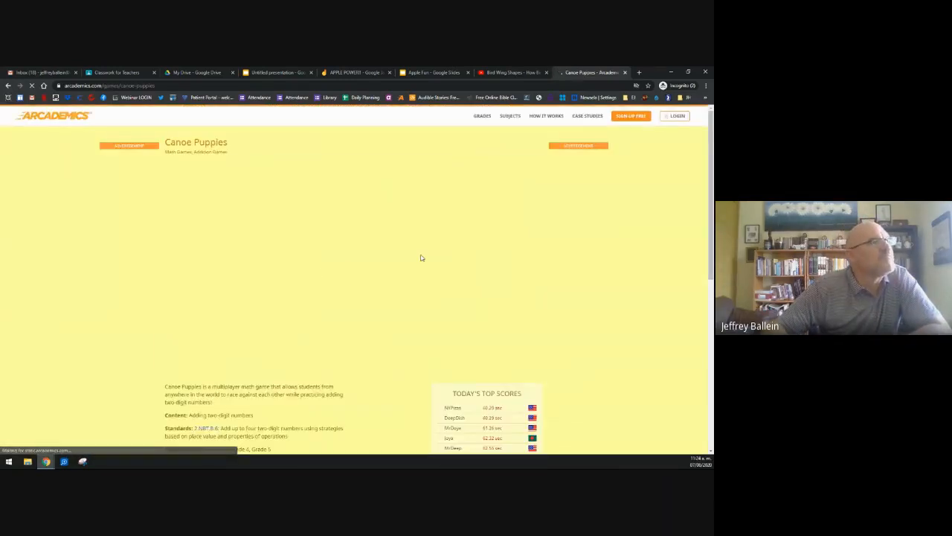
left_click(162, 85)
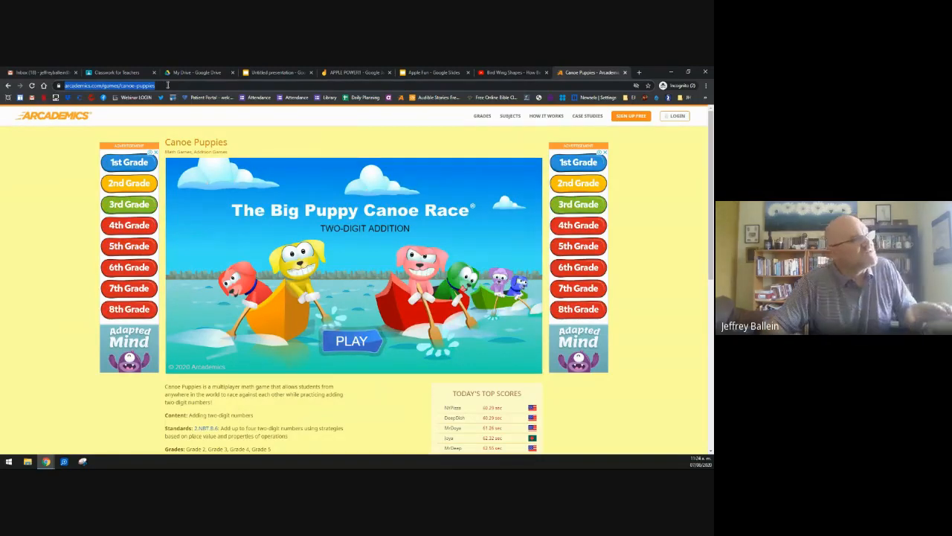
left_click(172, 87)
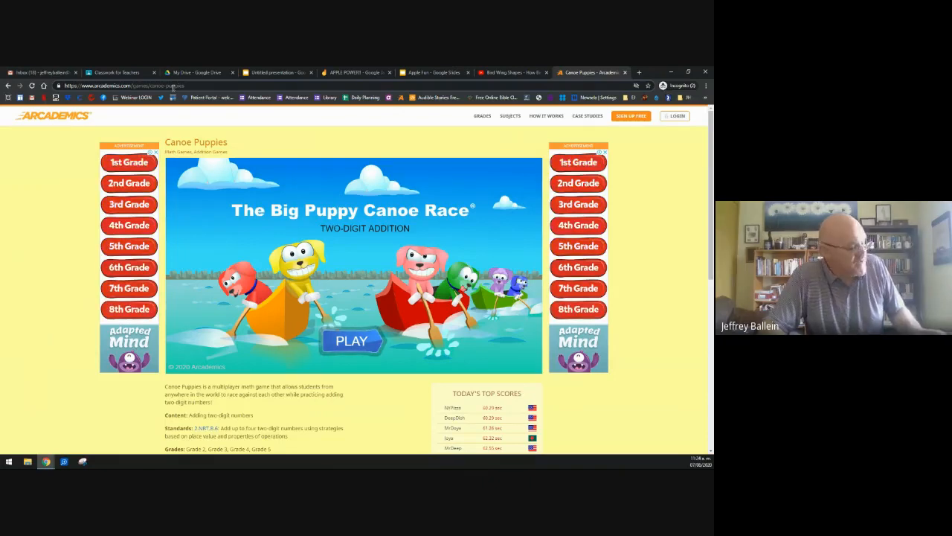
left_click(173, 86)
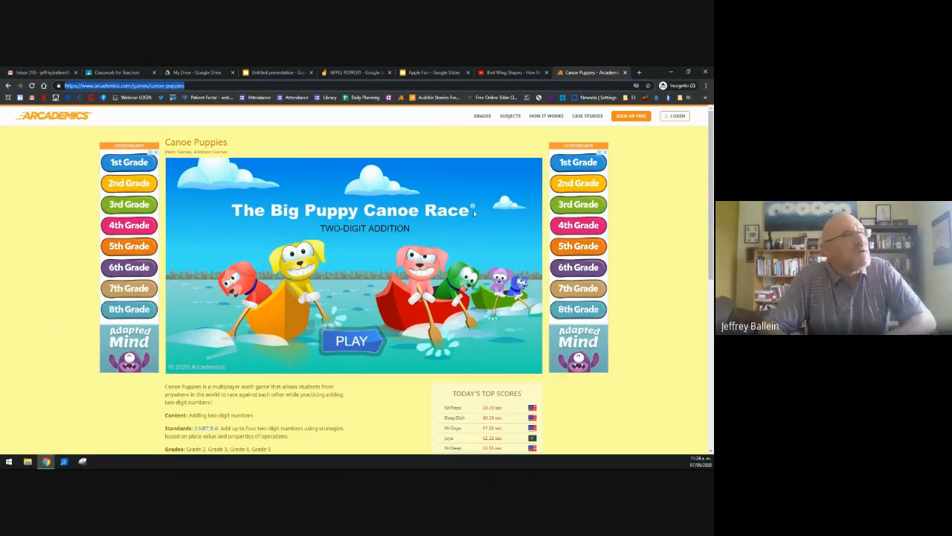
left_click(125, 74)
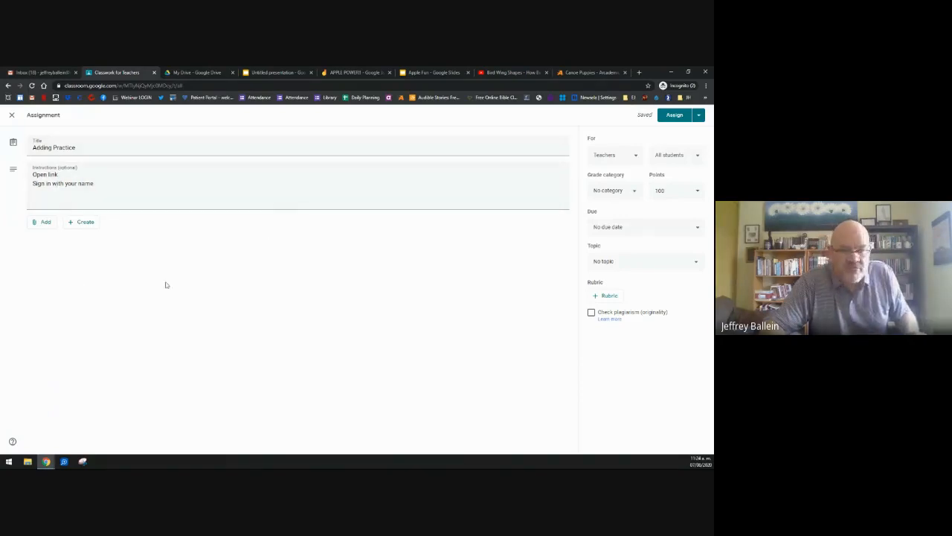
Step: Attach the copied Canoe Puppies game address to Adding Practice as a link
left_click(33, 221)
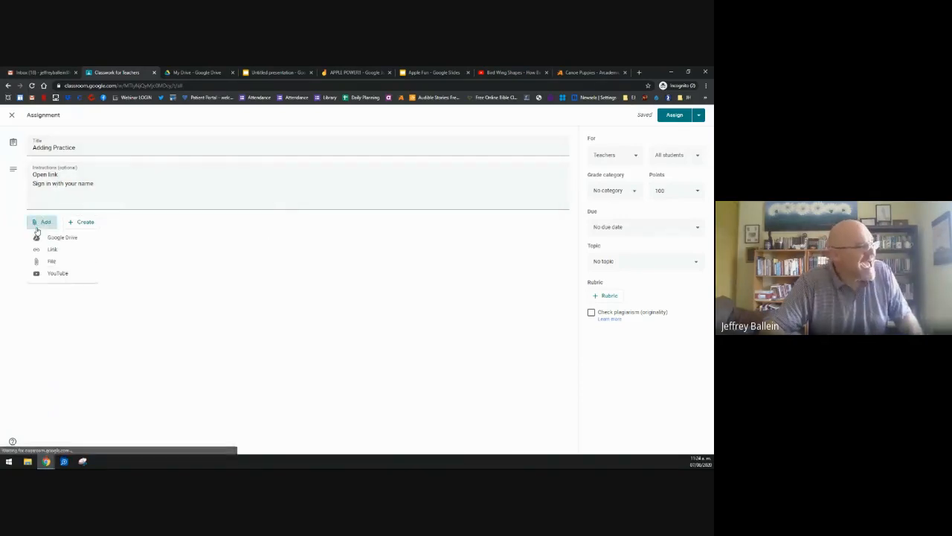
left_click(51, 250)
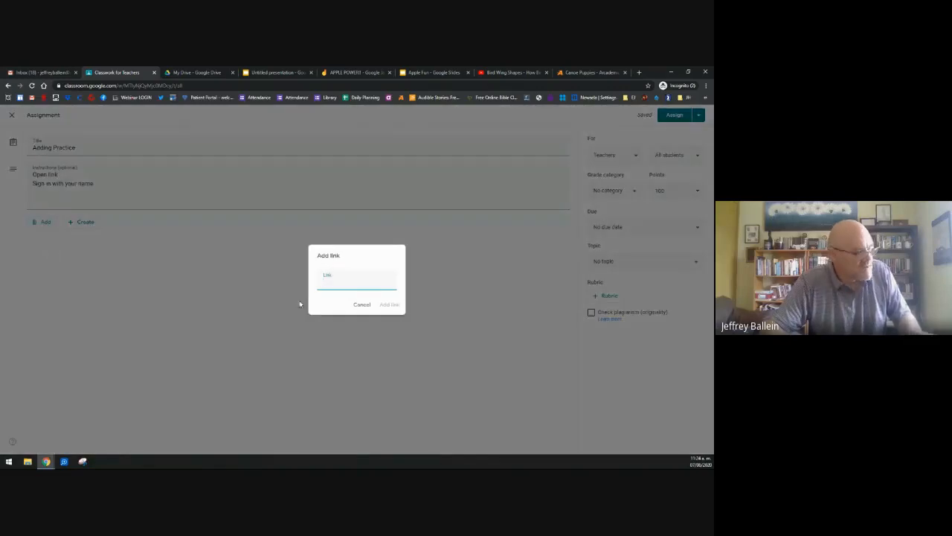
key("ctrl+v")
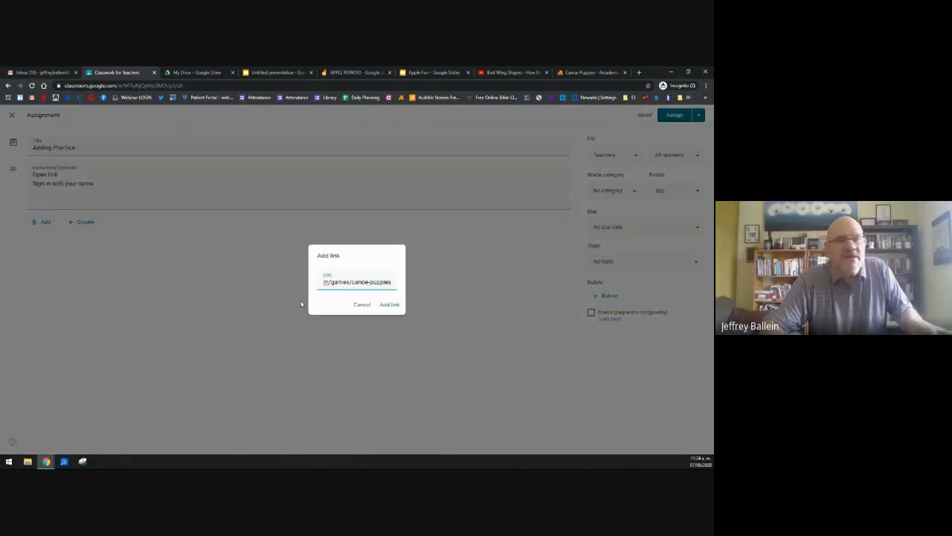
left_click(389, 304)
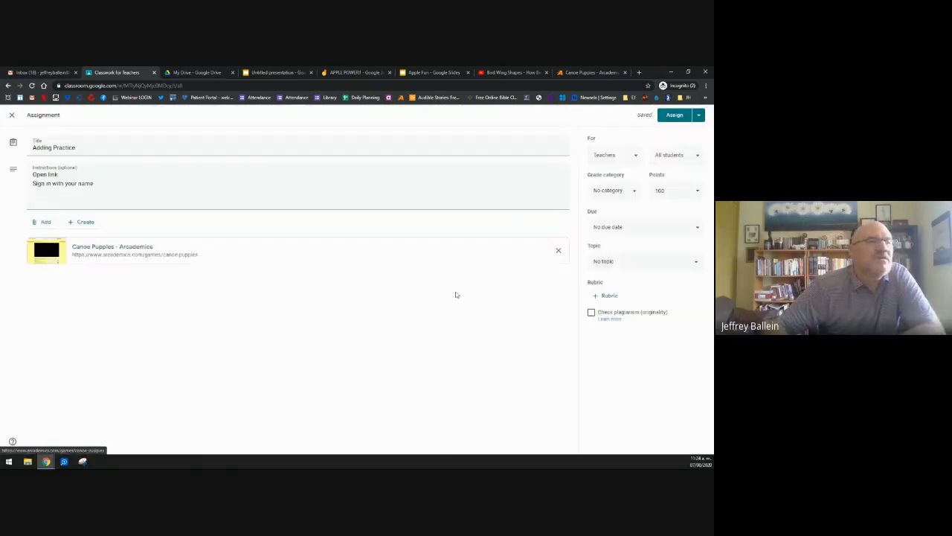
Step: Put the assignment in the Classwork grade category, worth 10 points
left_click(639, 190)
left_click(622, 206)
left_click(682, 192)
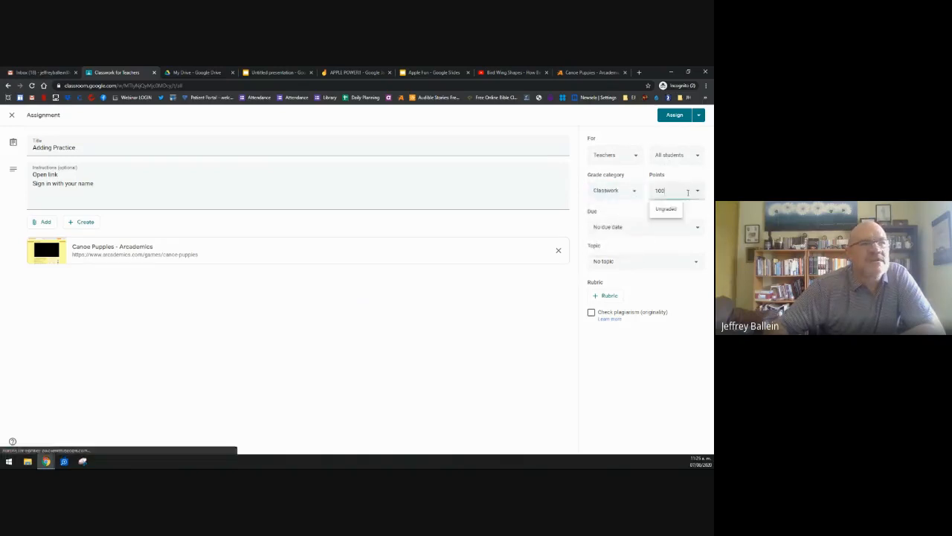
key("BackSpace")
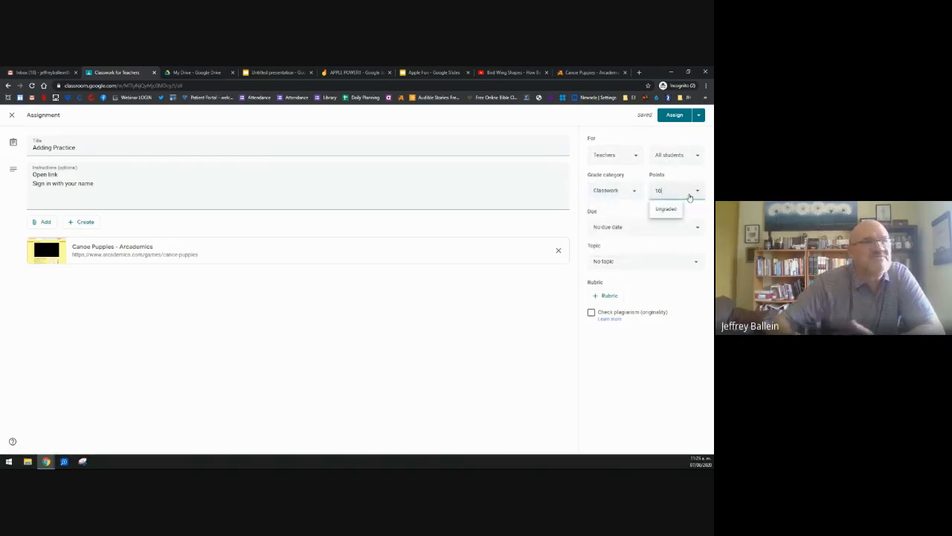
left_click(471, 306)
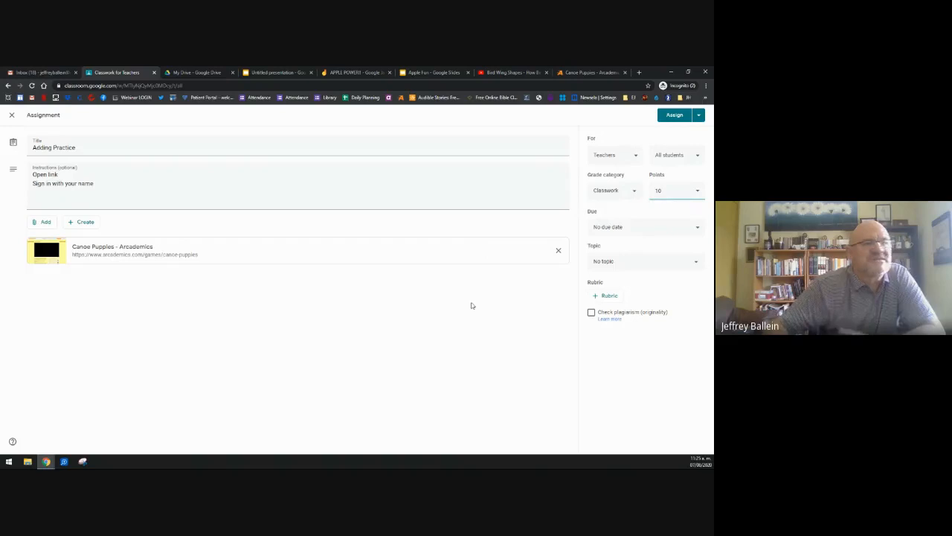
Step: Set the due date to Mon, Aug 10 and the topic to Today's Work
left_click(659, 228)
left_click(623, 255)
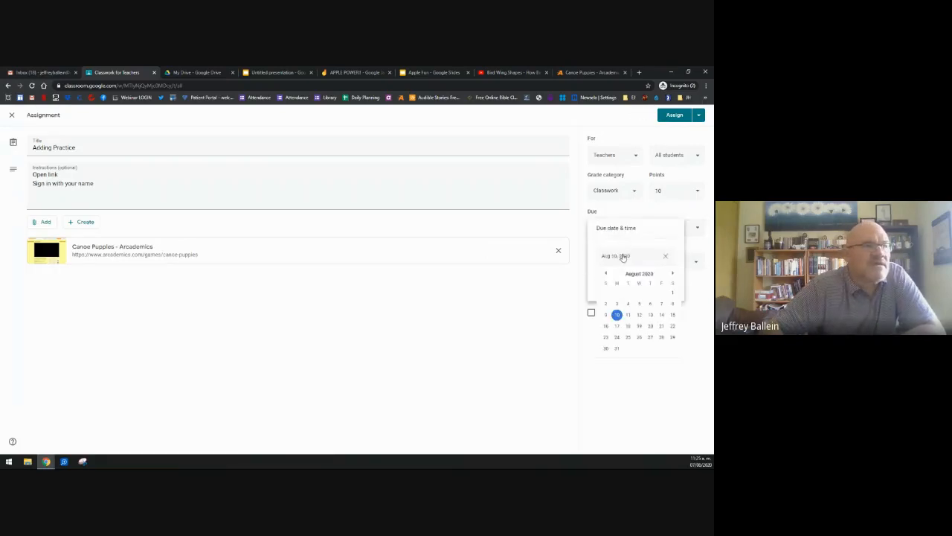
left_click(616, 314)
left_click(543, 328)
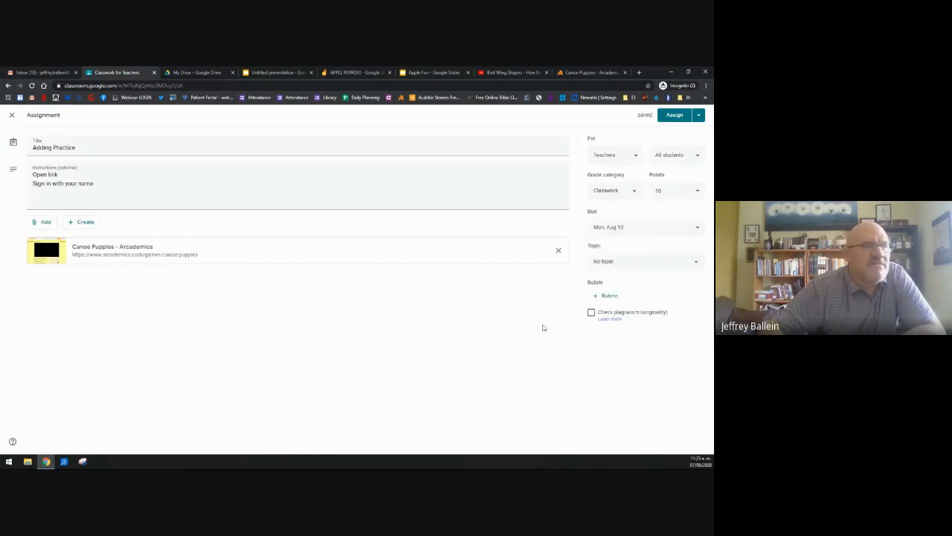
left_click(650, 261)
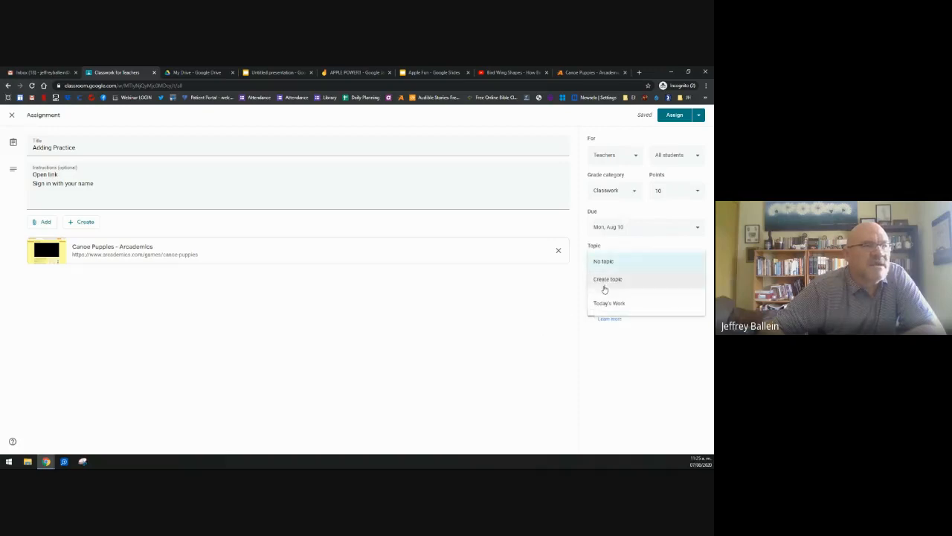
left_click(610, 303)
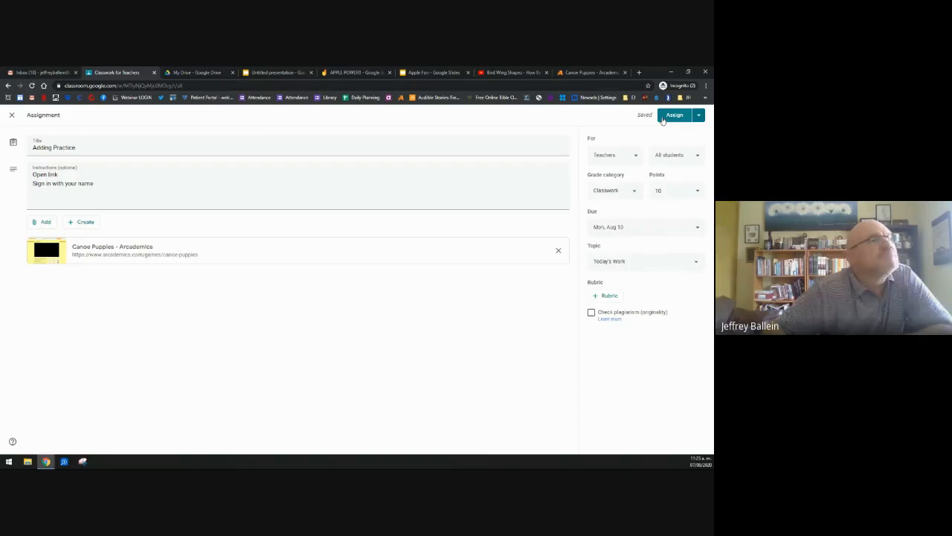
Step: Assign Adding Practice to the class and open its options menu in Today's Work
left_click(673, 115)
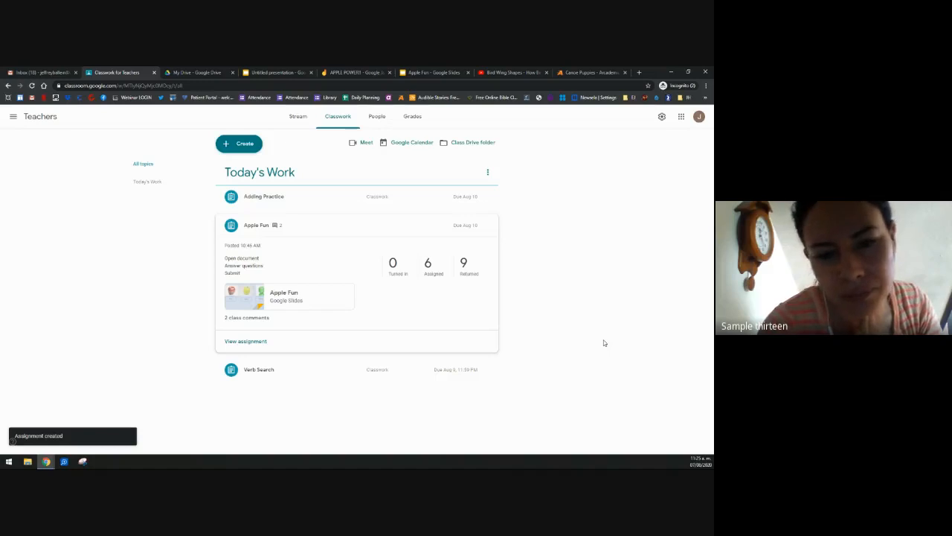
left_click(489, 197)
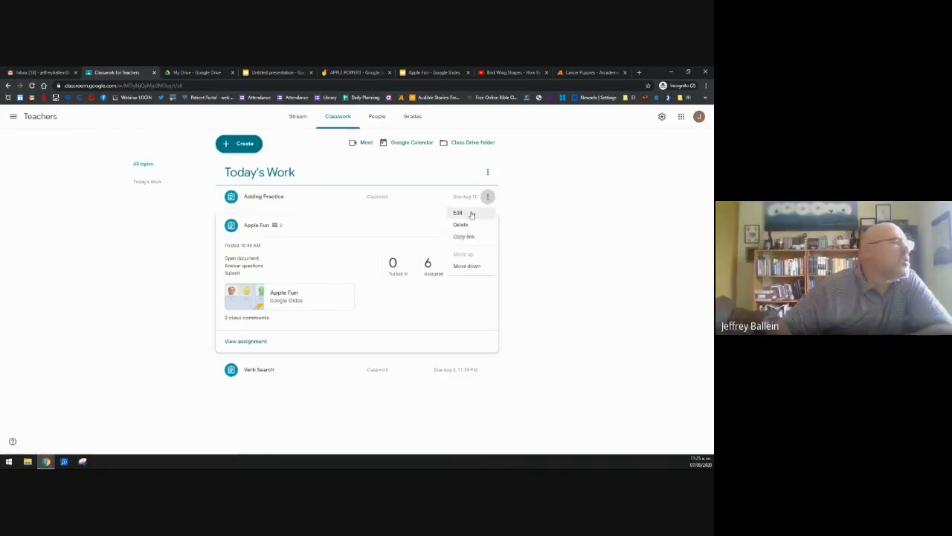
left_click(458, 214)
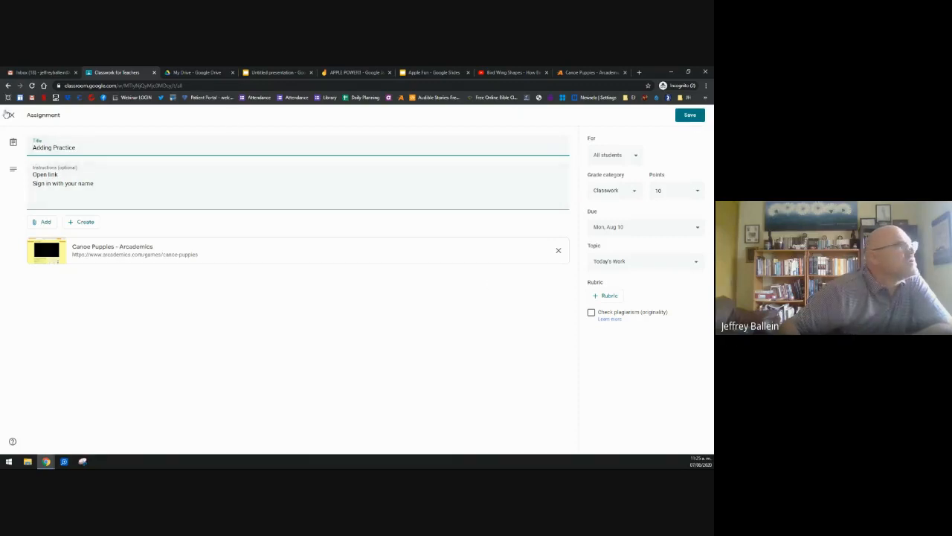
left_click(11, 114)
left_click(237, 146)
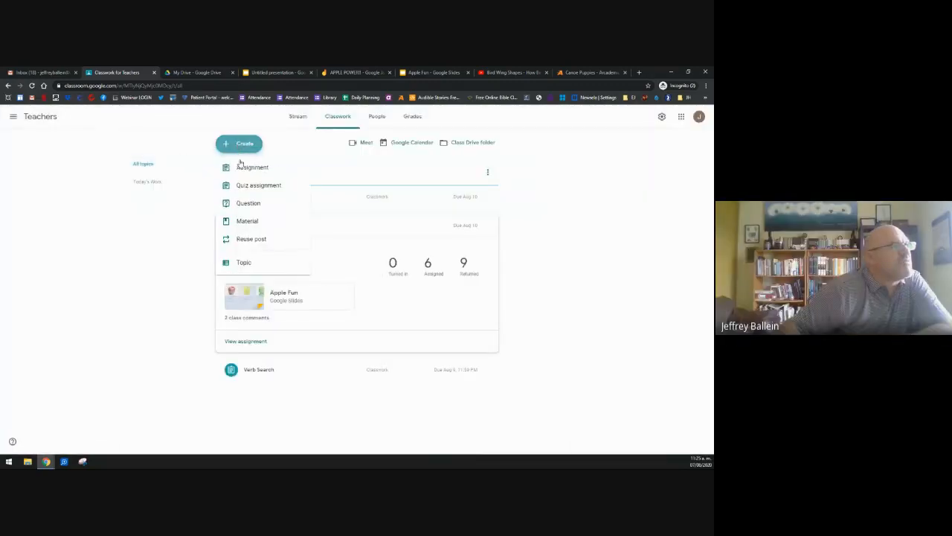
left_click(247, 165)
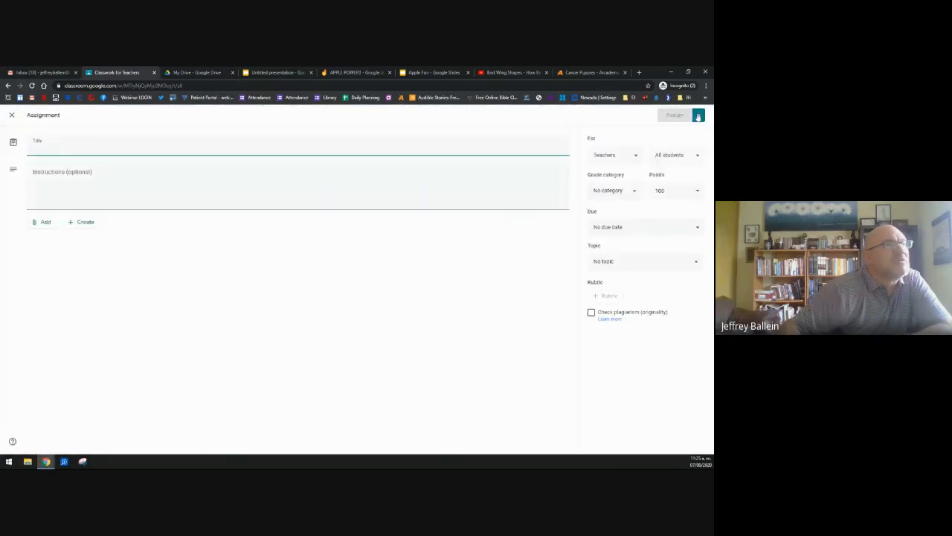
left_click(699, 115)
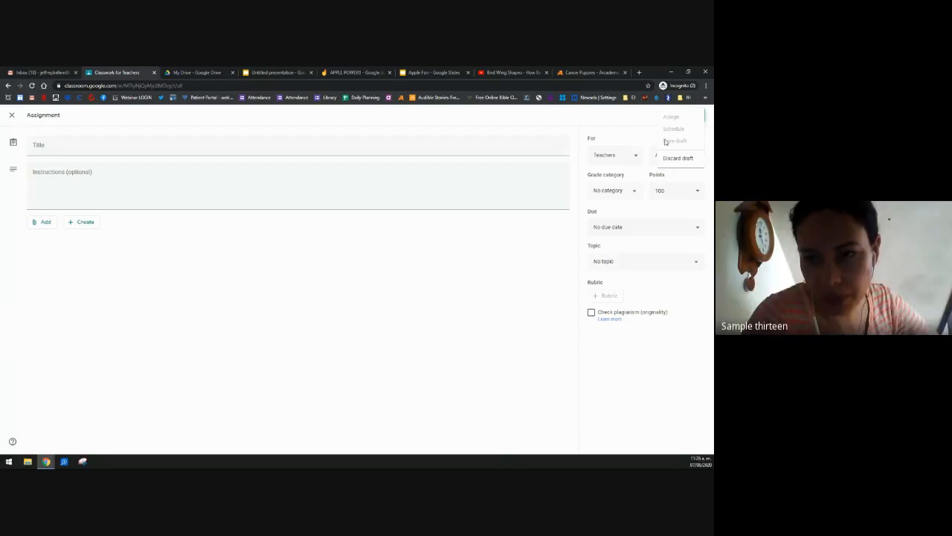
left_click(677, 159)
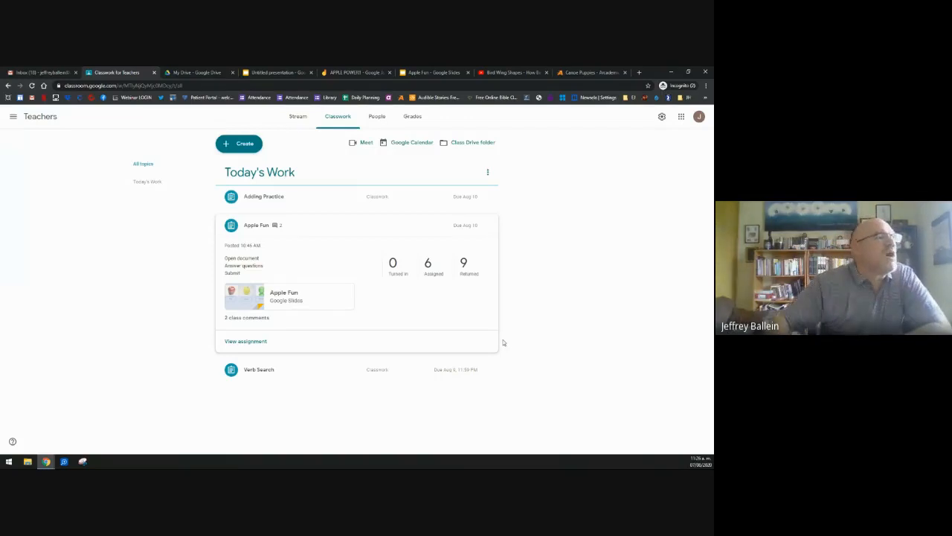
Step: Expand Adding Practice, view its student work with 15 assigned, then go to Canoe Puppies
left_click(302, 202)
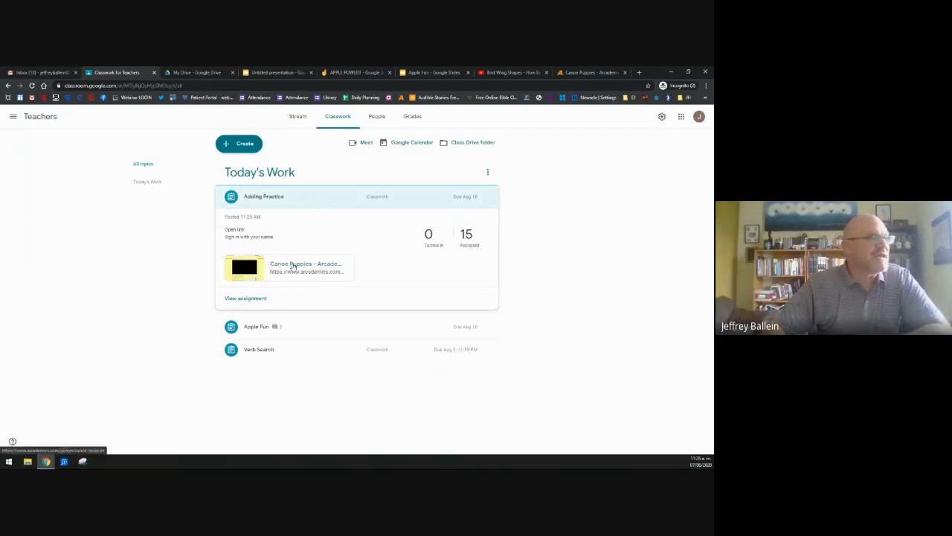
left_click(249, 298)
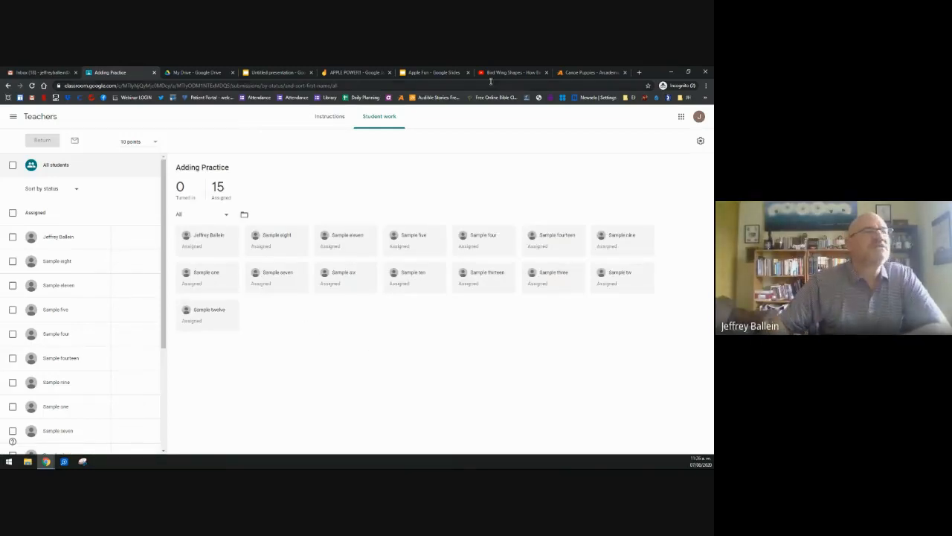
left_click(604, 72)
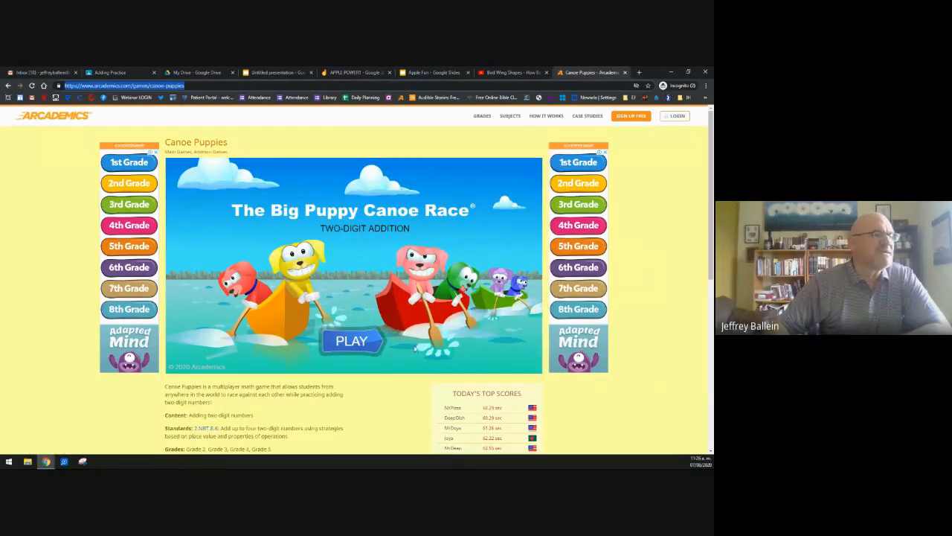
Step: Start Canoe Puppies and enter the lobby under a custom player name
left_click(348, 342)
left_click(368, 267)
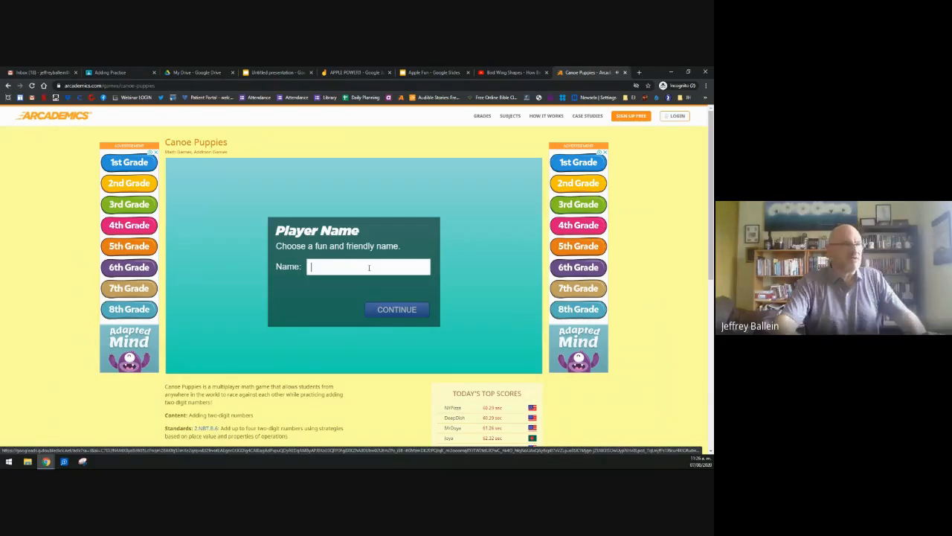
type("Mr")
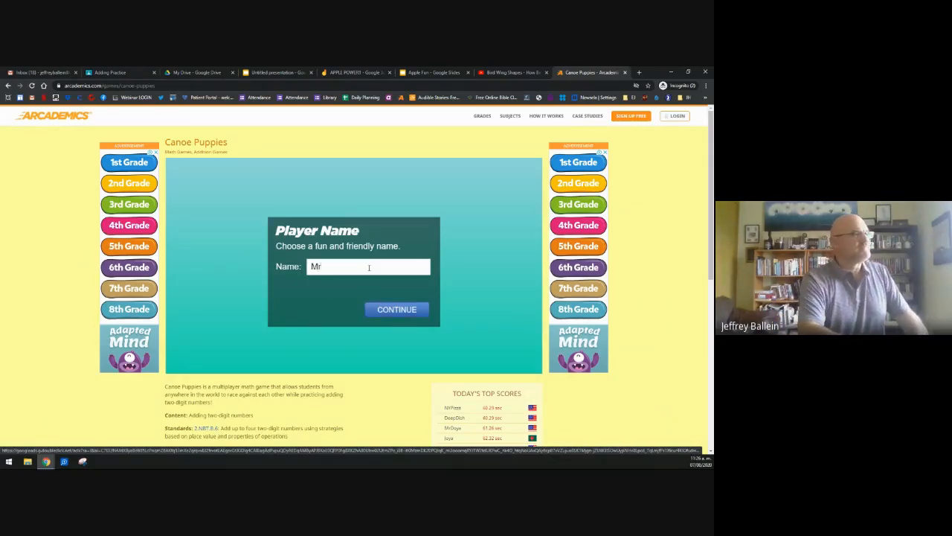
type("Nice")
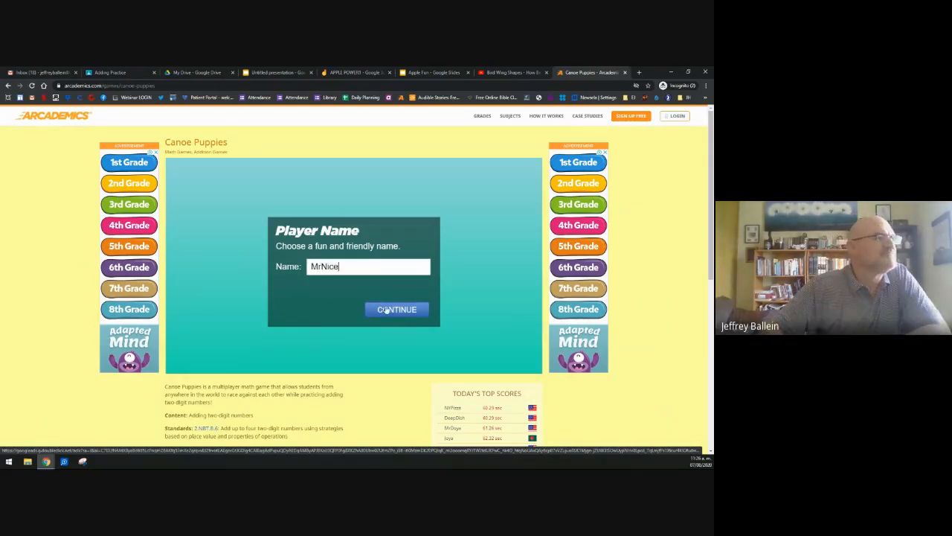
left_click(386, 310)
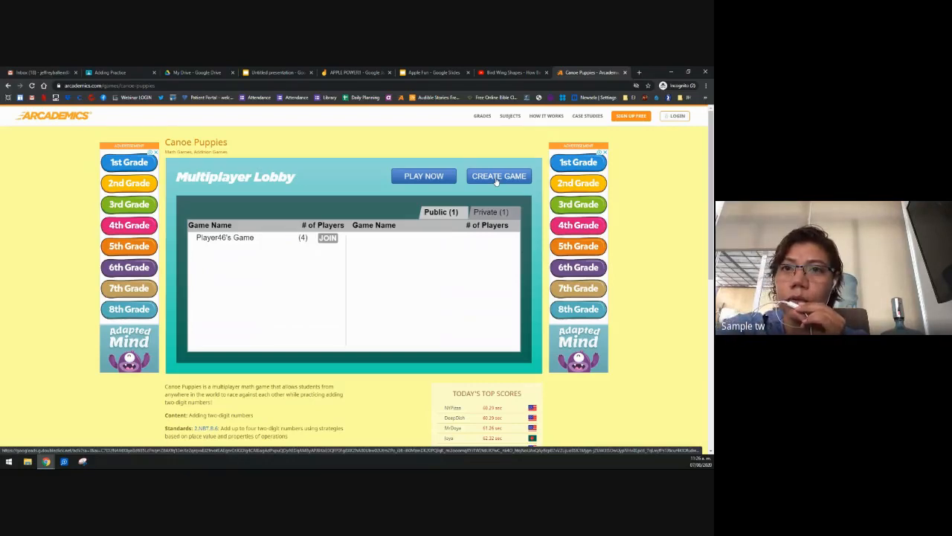
Step: Create a private Canoe Puppies game protected by a password
left_click(496, 177)
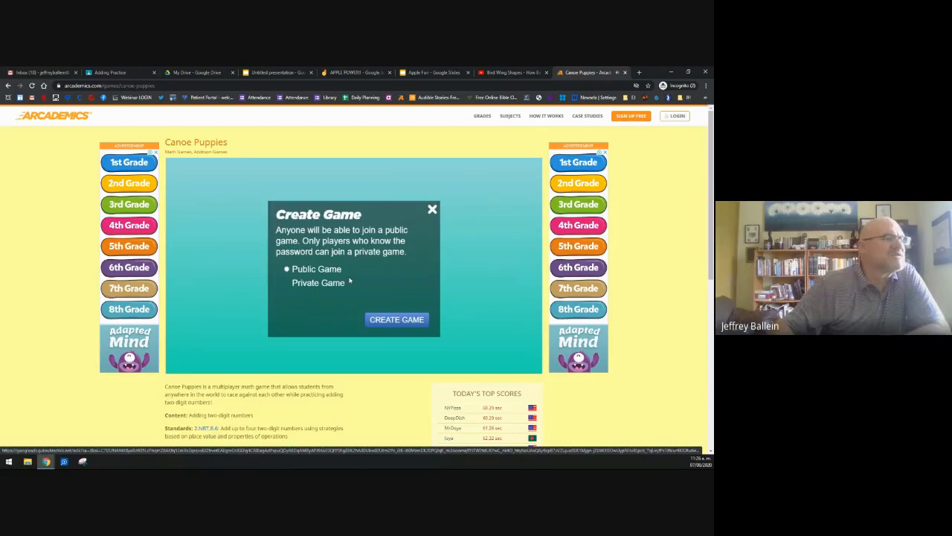
left_click(301, 285)
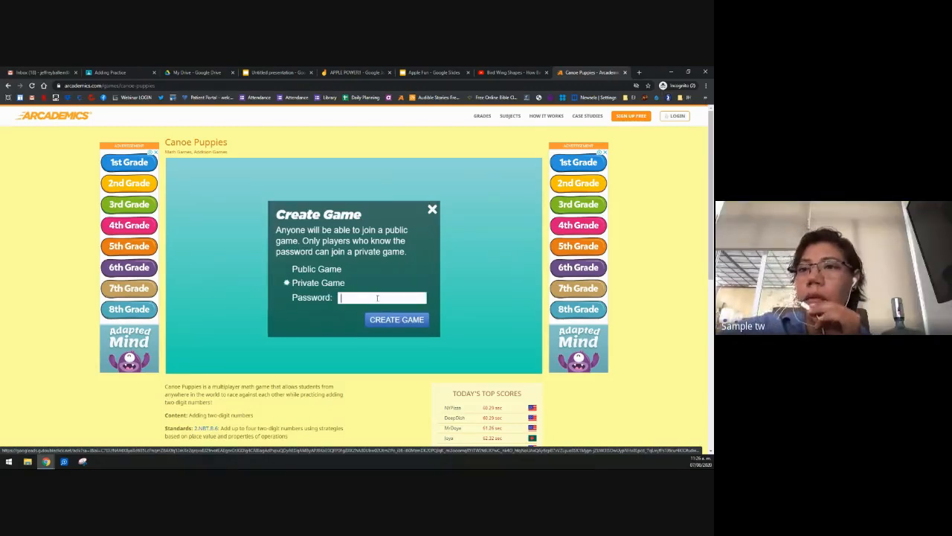
type("pizza")
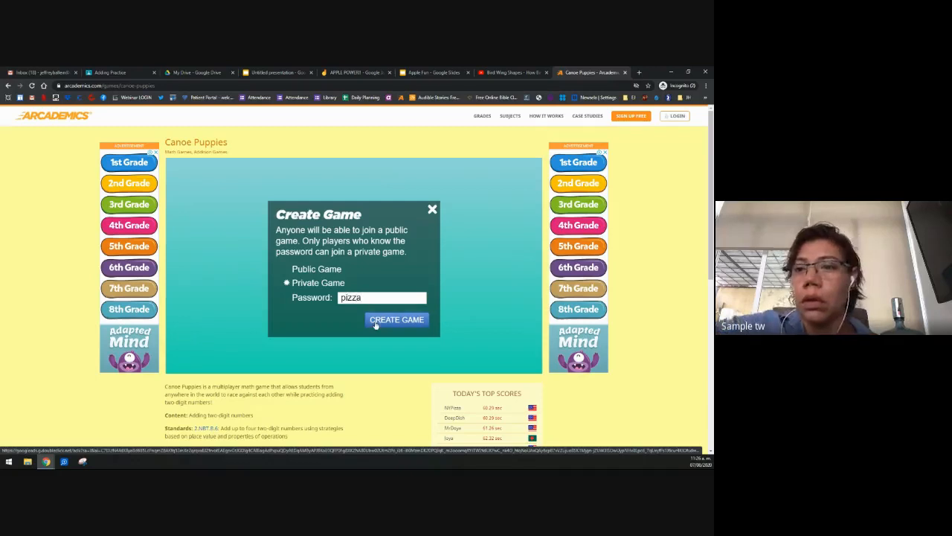
key("Return")
left_click(110, 72)
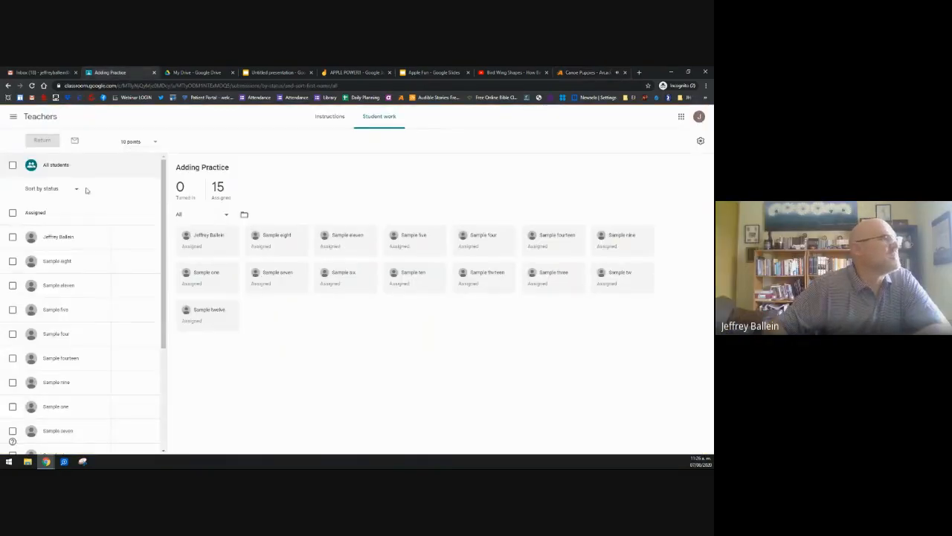
Step: Check Adding Practice's instructions and student work, then return to the Canoe Puppies lobby
left_click(330, 116)
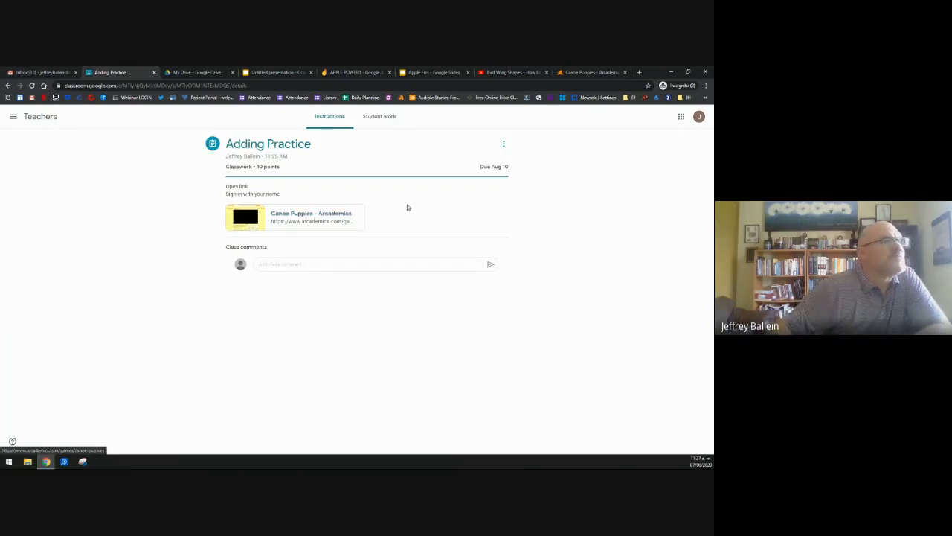
left_click(503, 144)
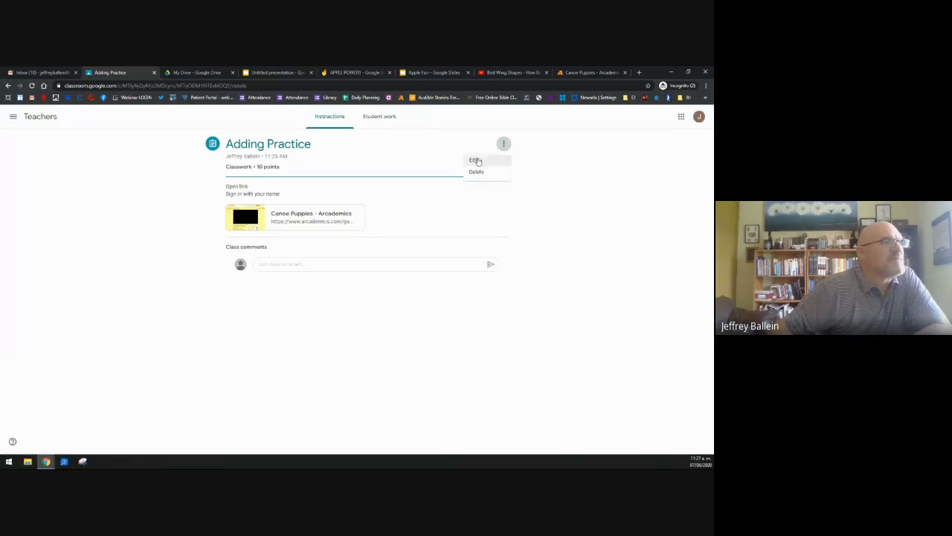
left_click(379, 117)
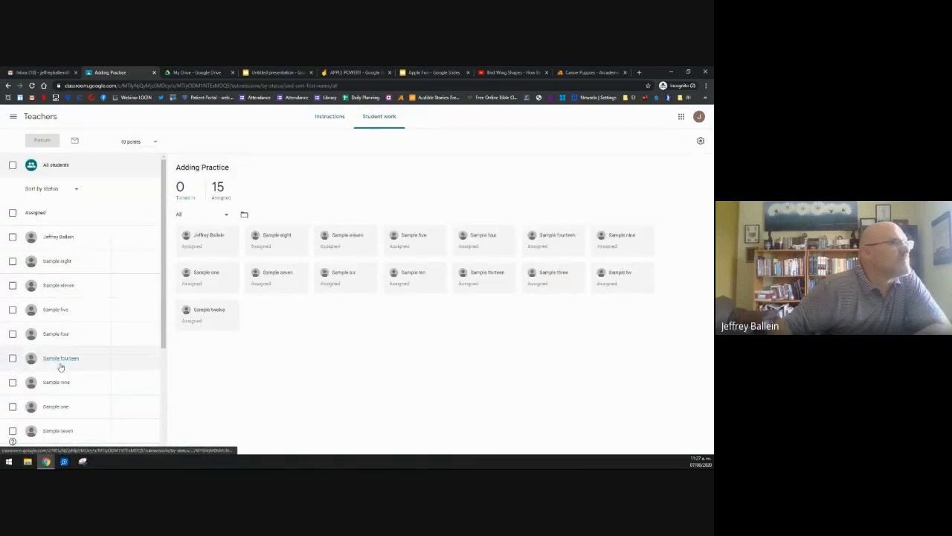
left_click(581, 73)
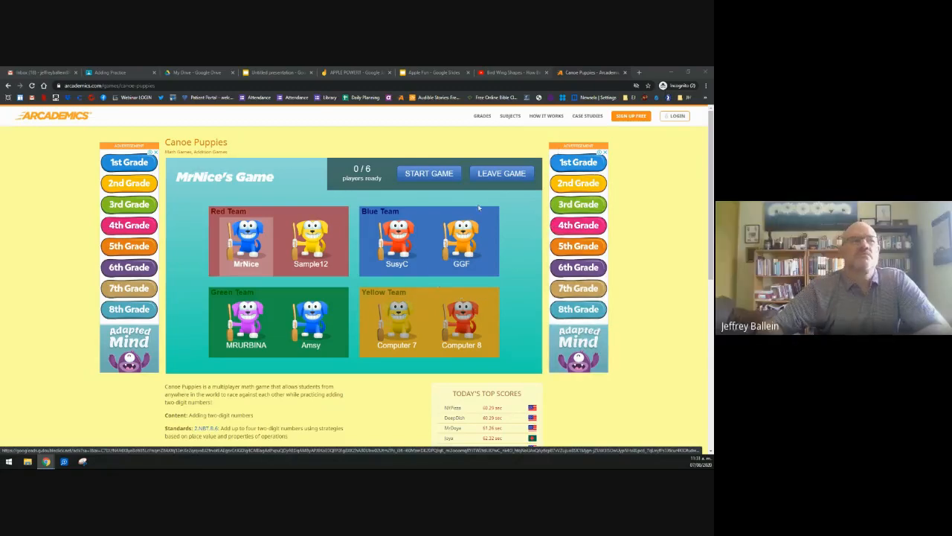
Step: Leave the current game room and rejoin the private game by entering its password
left_click(502, 179)
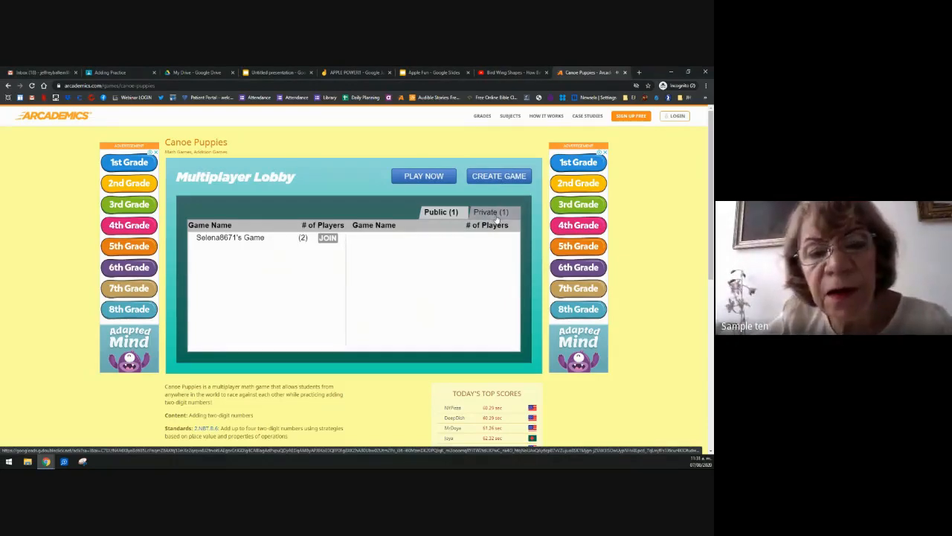
left_click(495, 214)
left_click(446, 212)
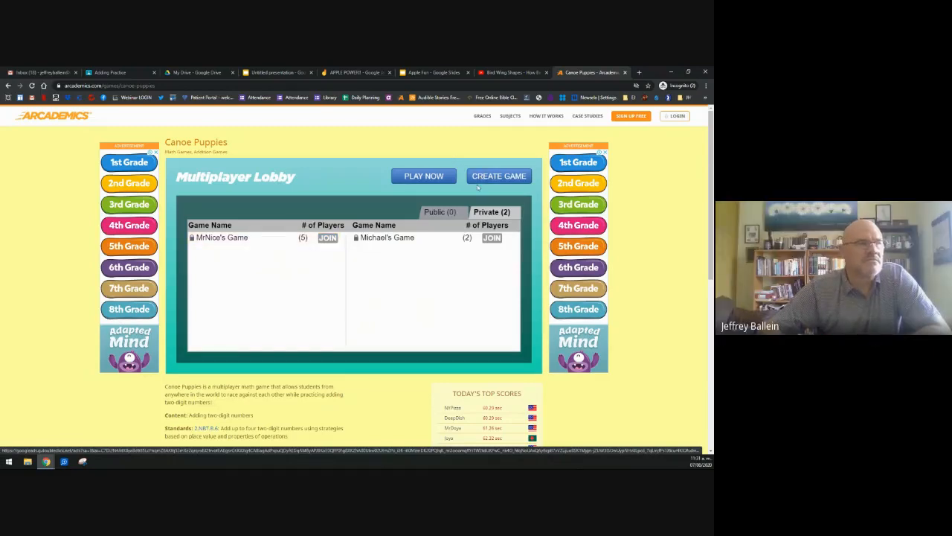
left_click(374, 241)
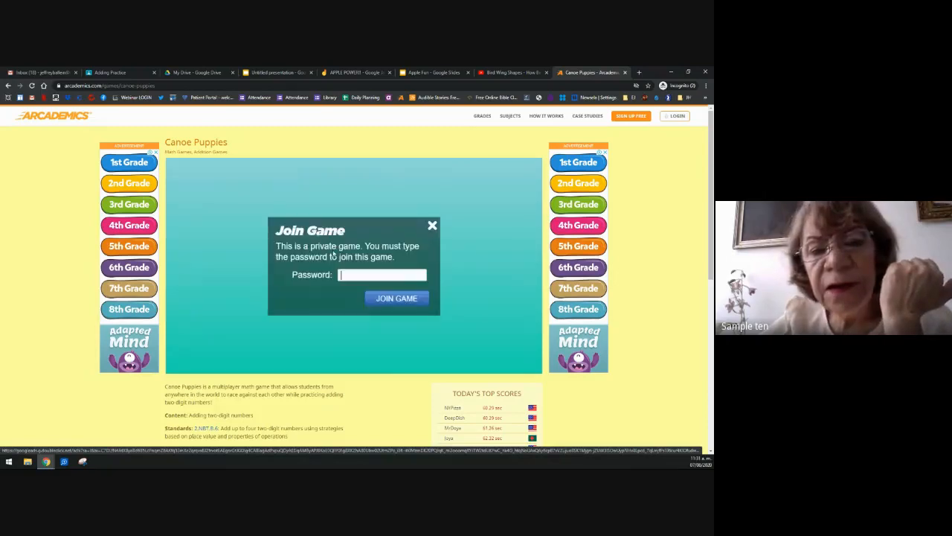
left_click(386, 277)
type("pizza")
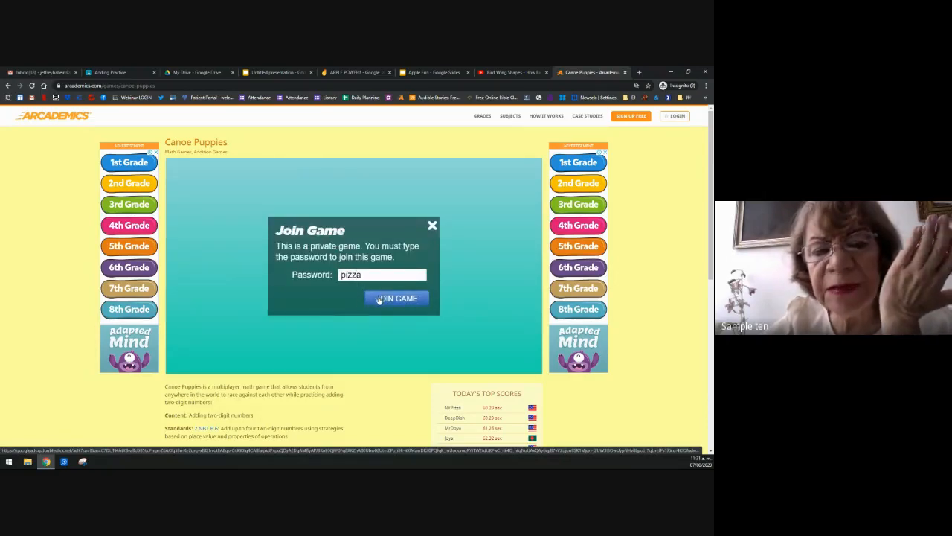
left_click(382, 298)
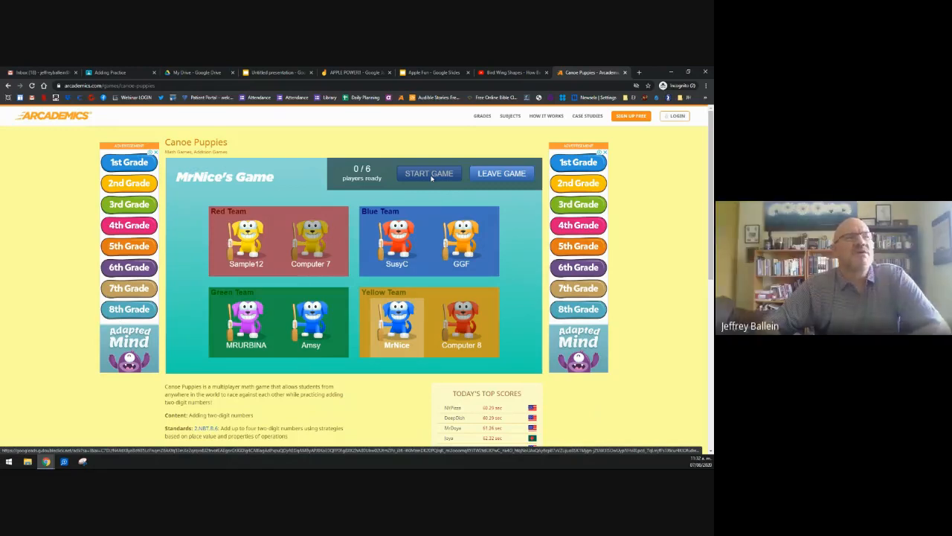
Step: Leave the game room, pick MrNice's Game from the Private list and enter its game password
left_click(503, 177)
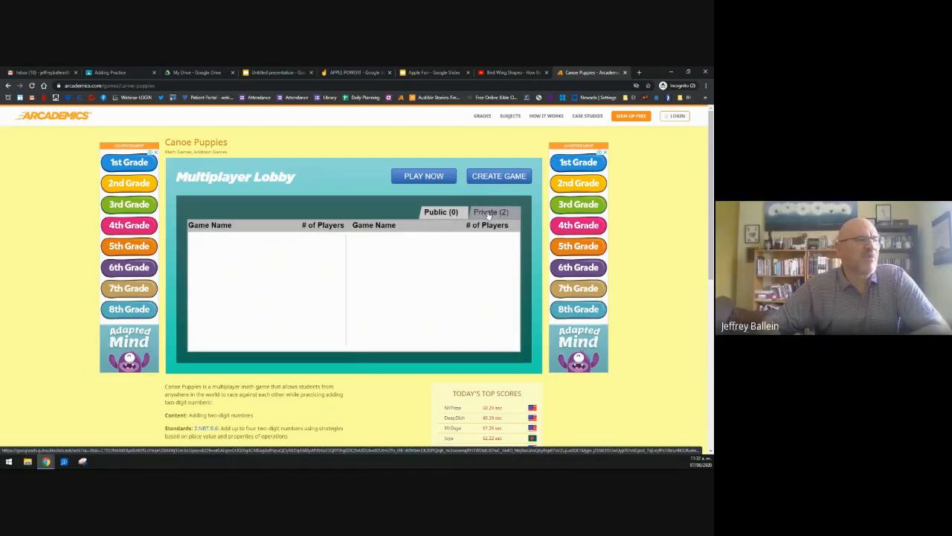
left_click(490, 214)
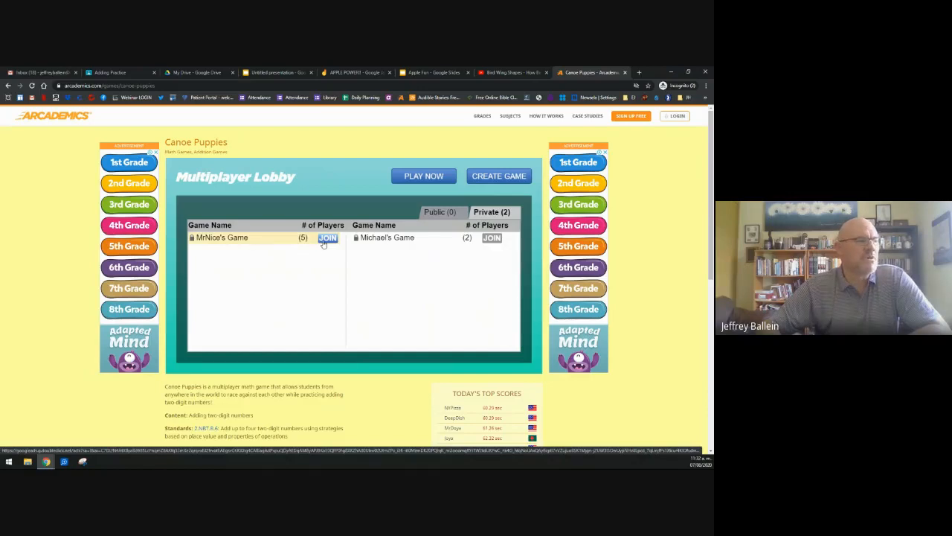
left_click(325, 239)
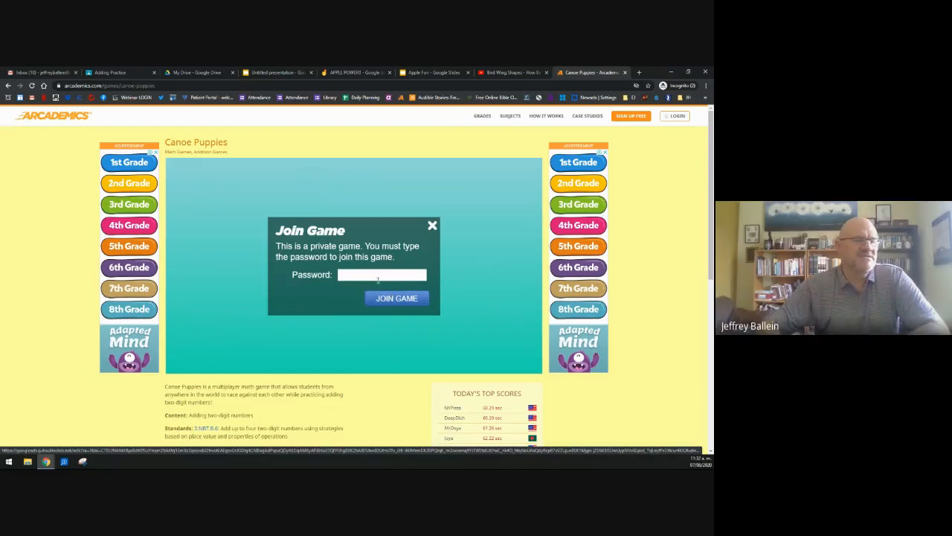
type("pizza")
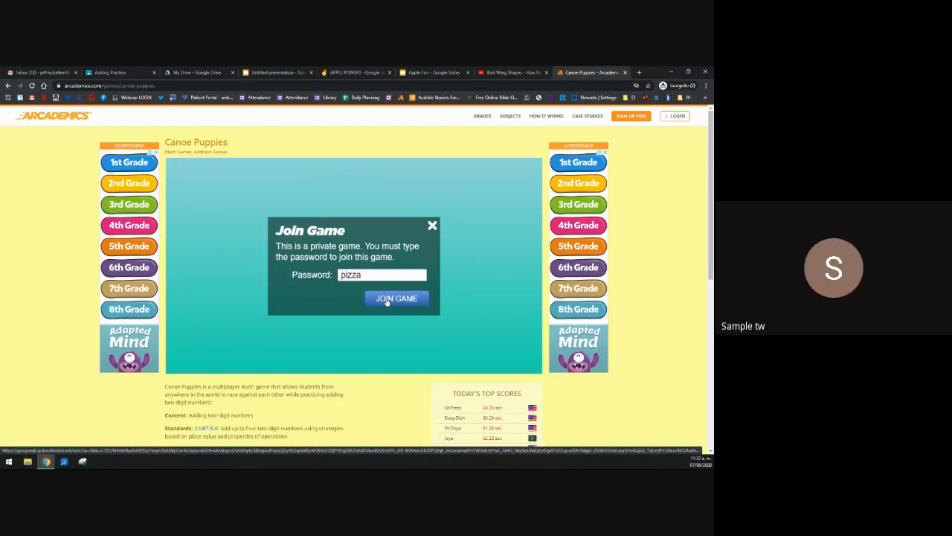
Step: Join the private MrNice's Game room and wait in its team lobby
left_click(386, 300)
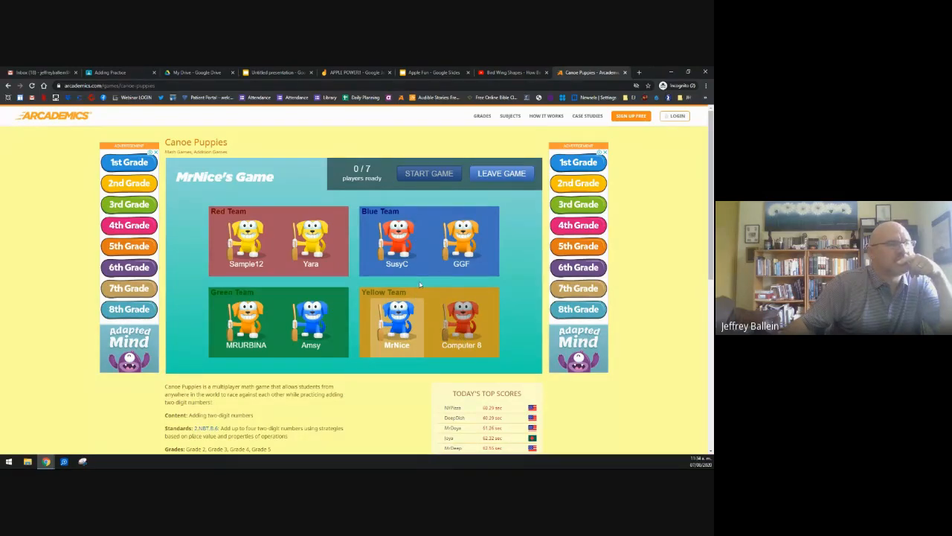
Step: Recolour the host's Yellow Team puppy, trying yellow first and finally choosing purple
scroll(419, 284, "down", 2)
scroll(420, 284, "up", 2)
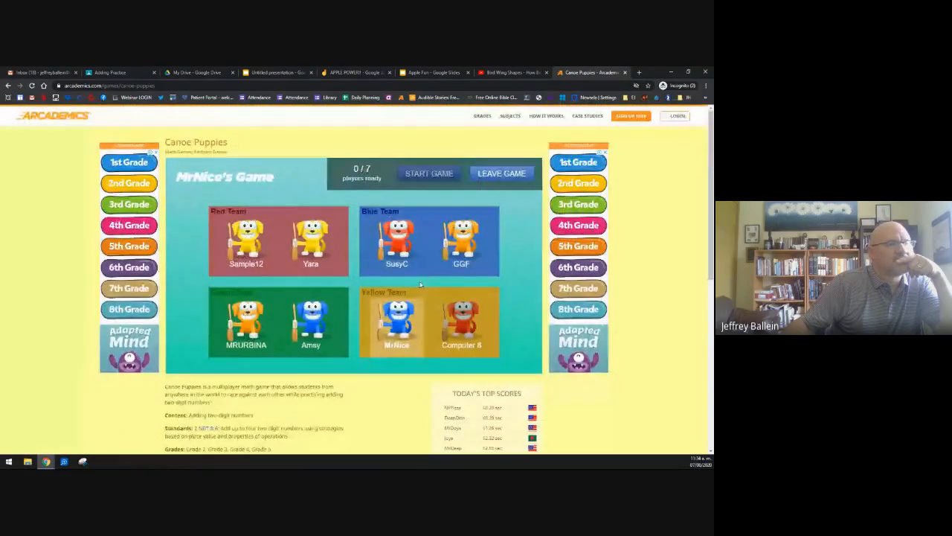
scroll(420, 284, "down", 3)
scroll(419, 284, "up", 3)
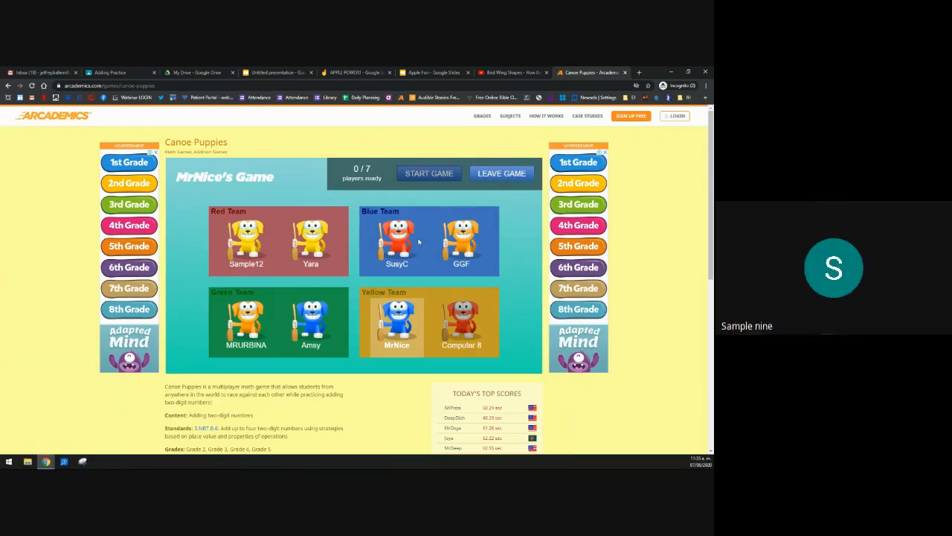
left_click(398, 322)
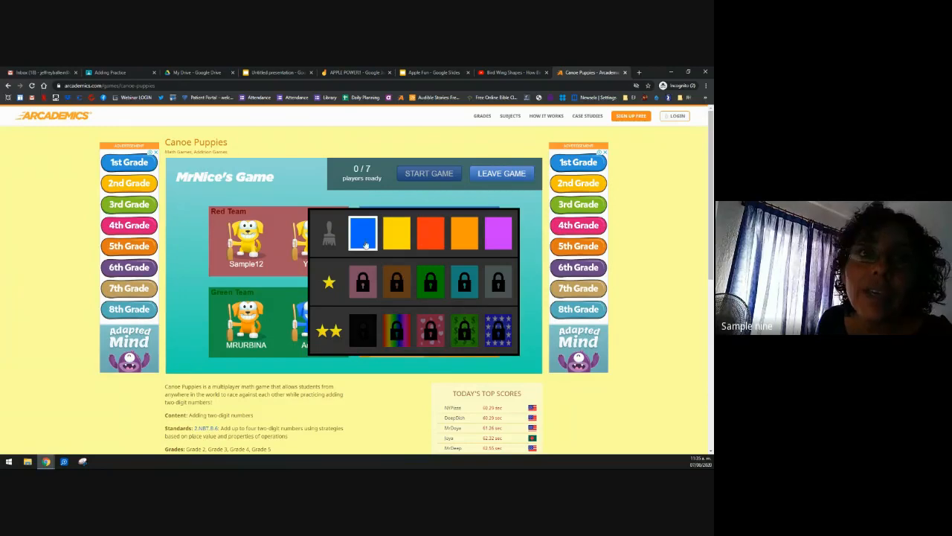
left_click(387, 234)
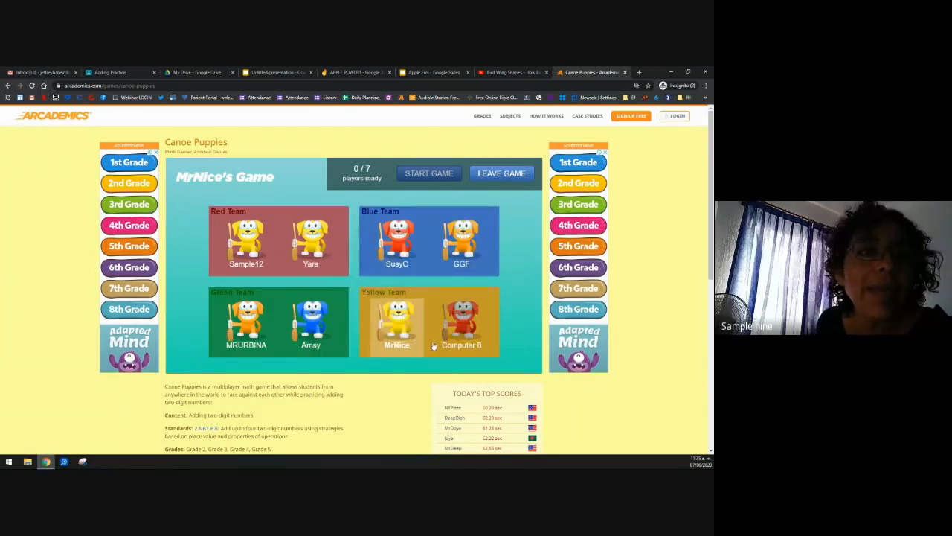
left_click(396, 327)
left_click(391, 238)
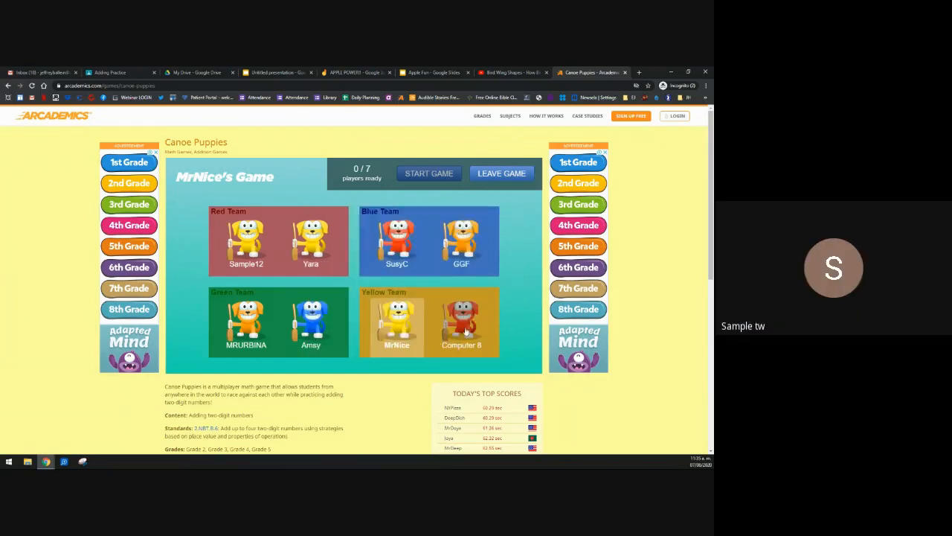
left_click(397, 320)
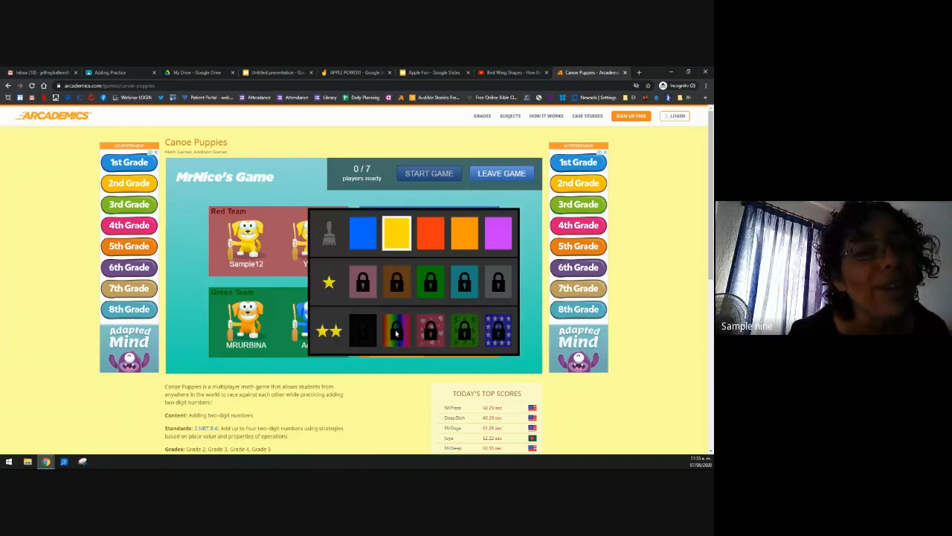
left_click(496, 236)
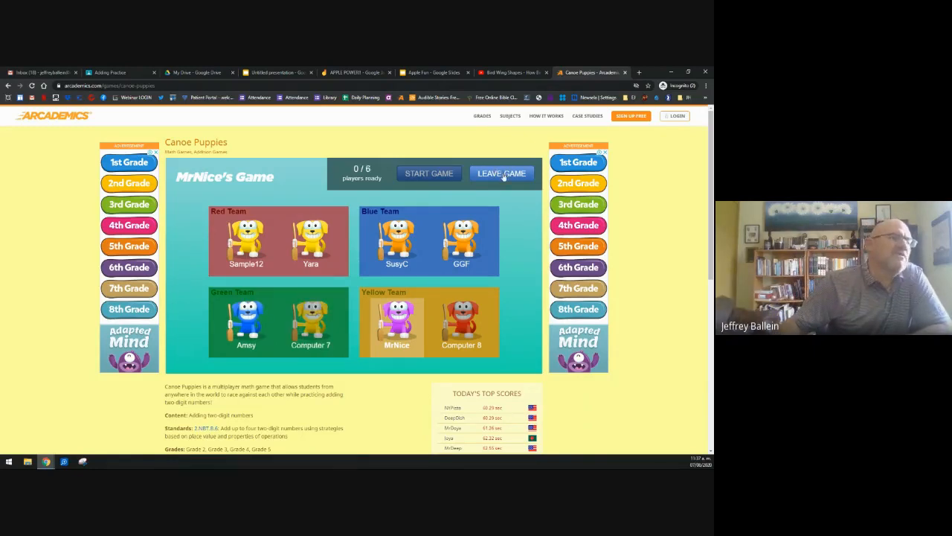
left_click(503, 174)
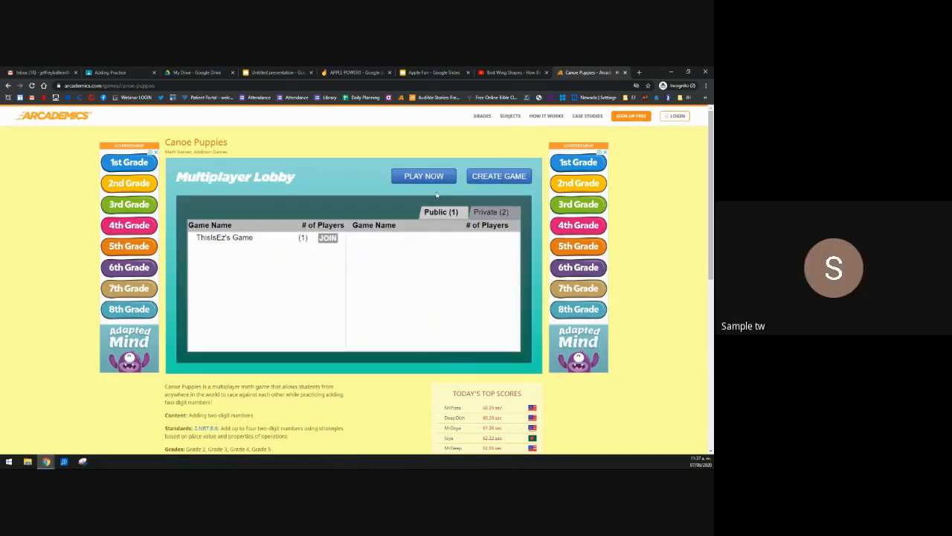
left_click(485, 176)
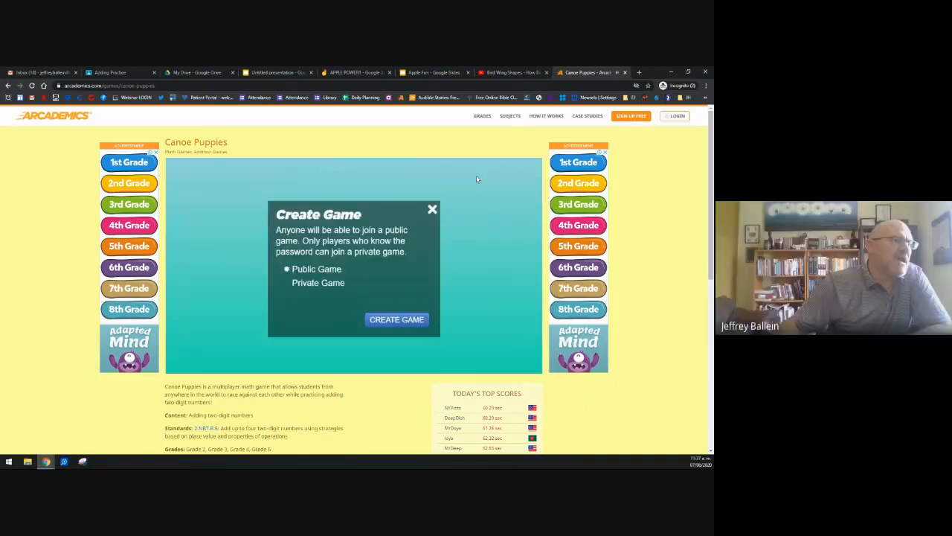
left_click(389, 321)
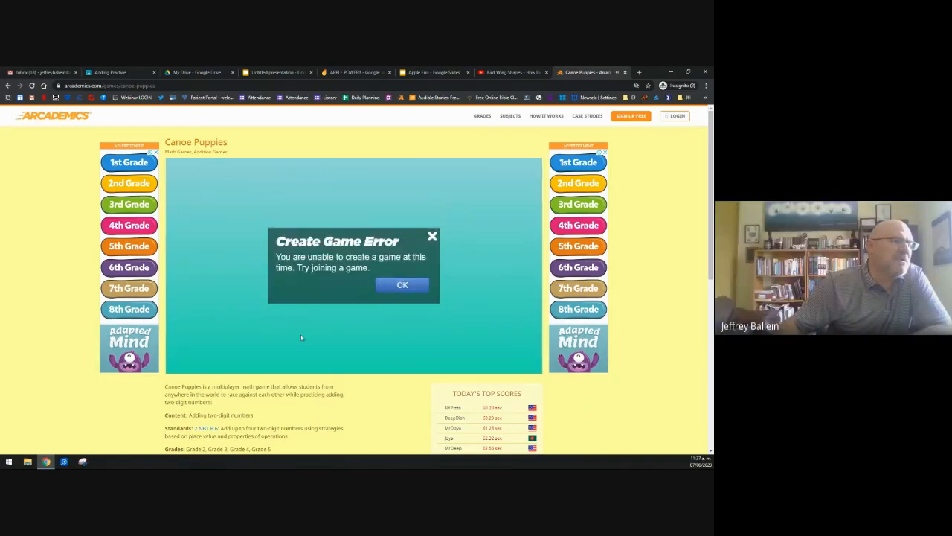
left_click(407, 286)
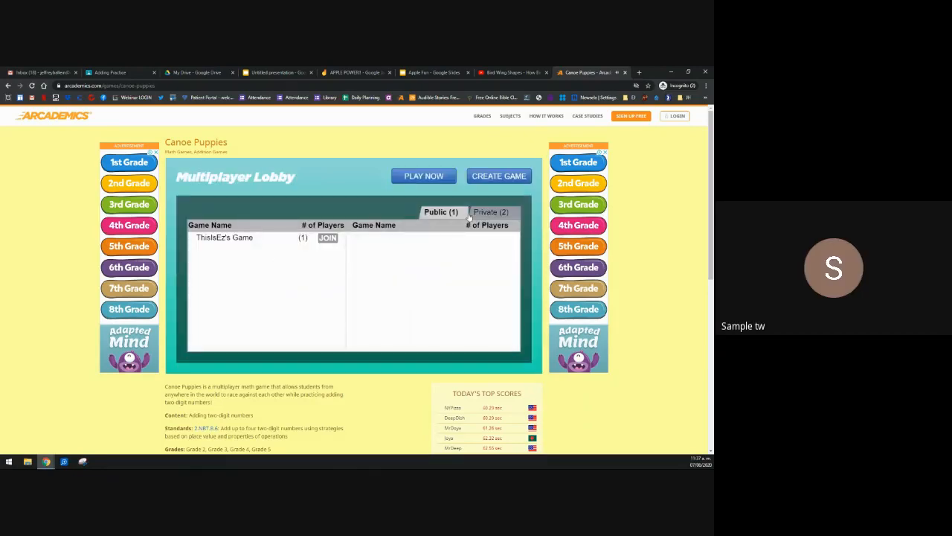
left_click(496, 212)
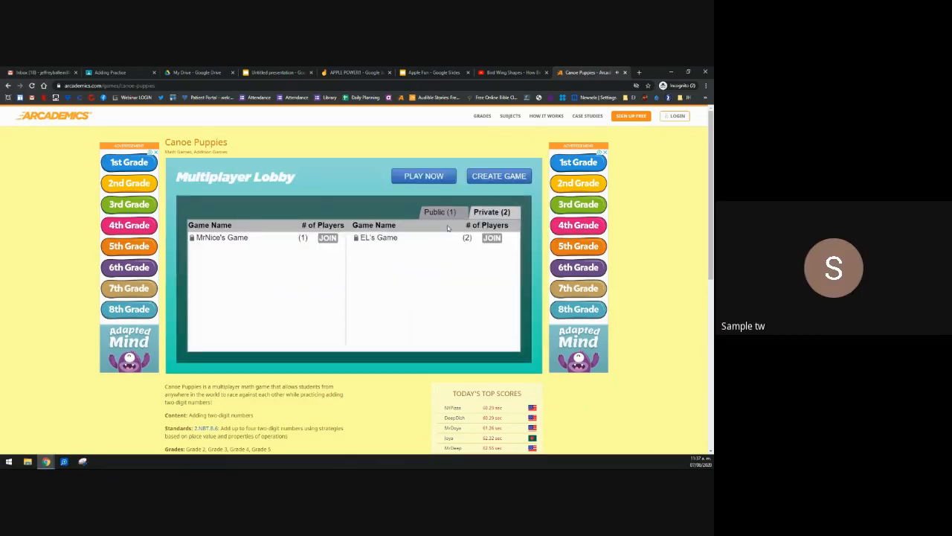
left_click(328, 237)
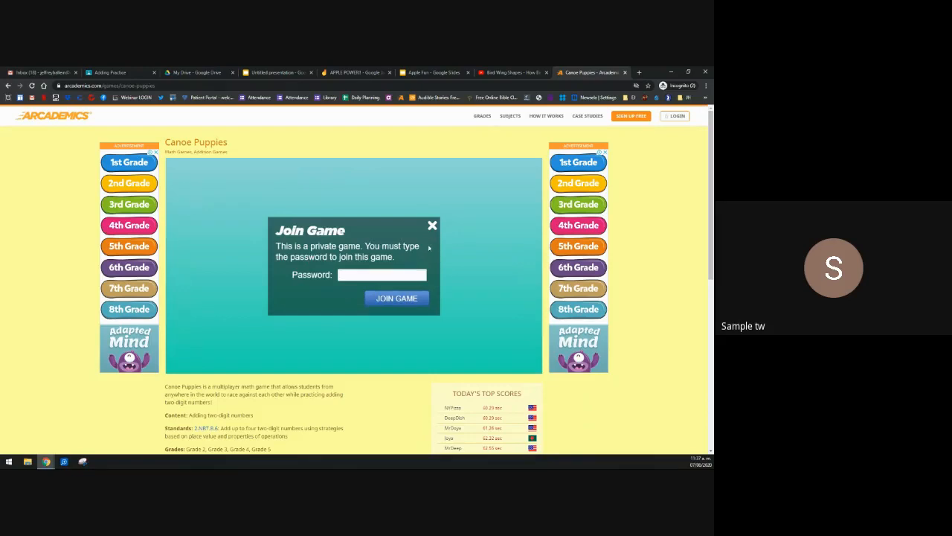
left_click(432, 226)
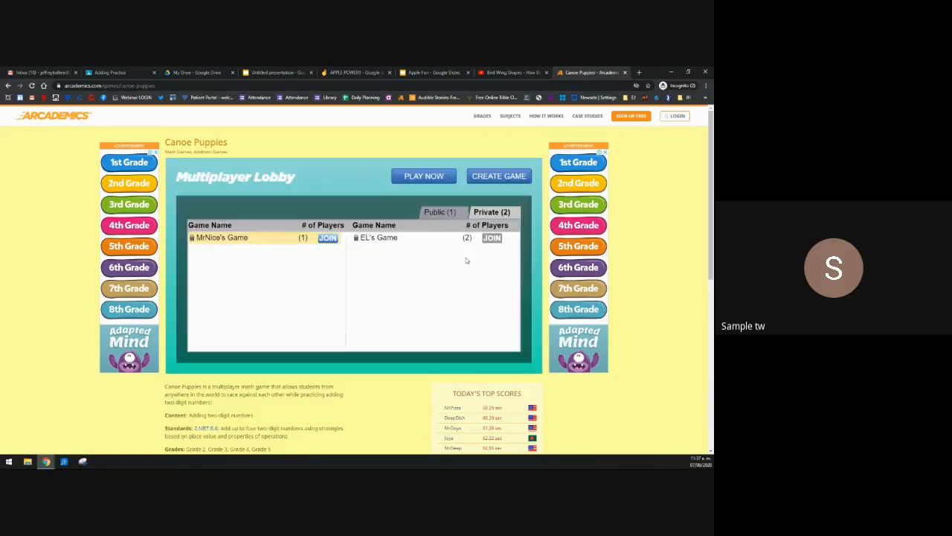
left_click(480, 177)
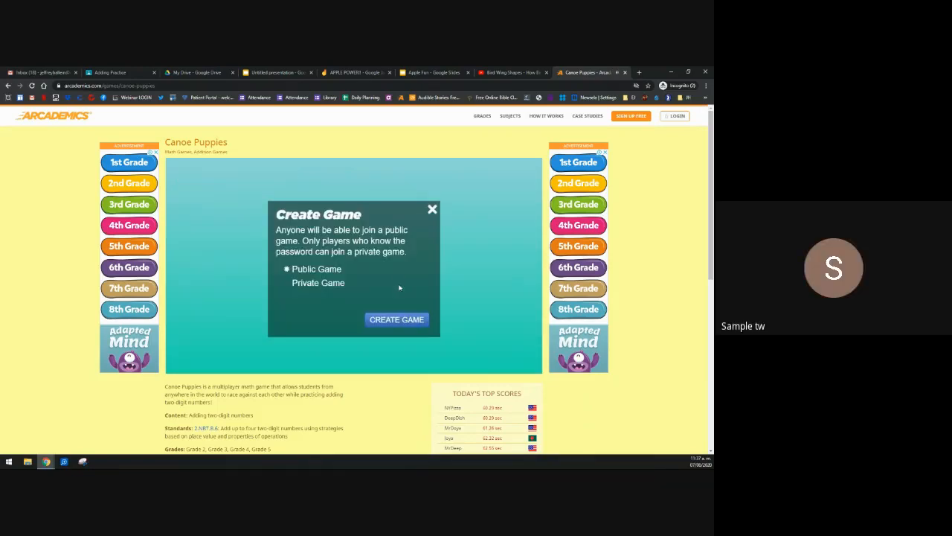
left_click(389, 326)
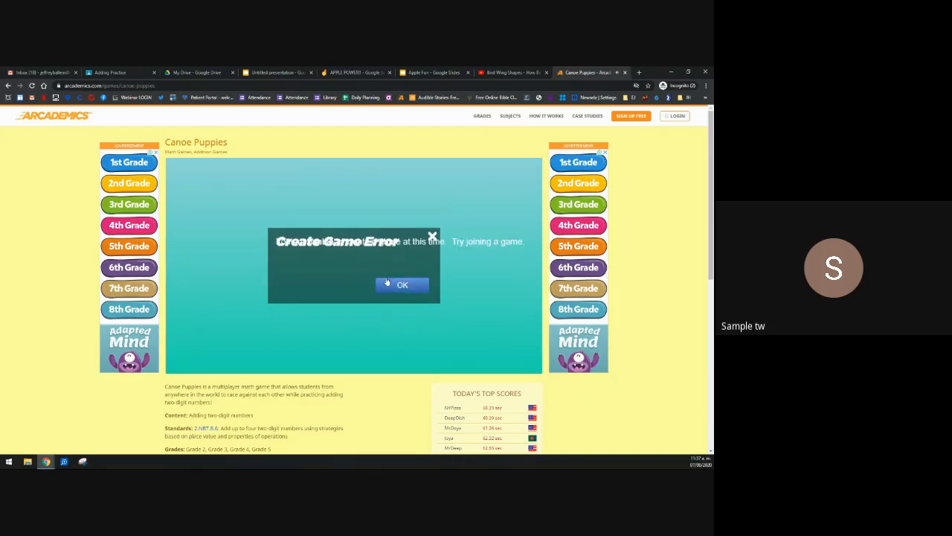
left_click(387, 283)
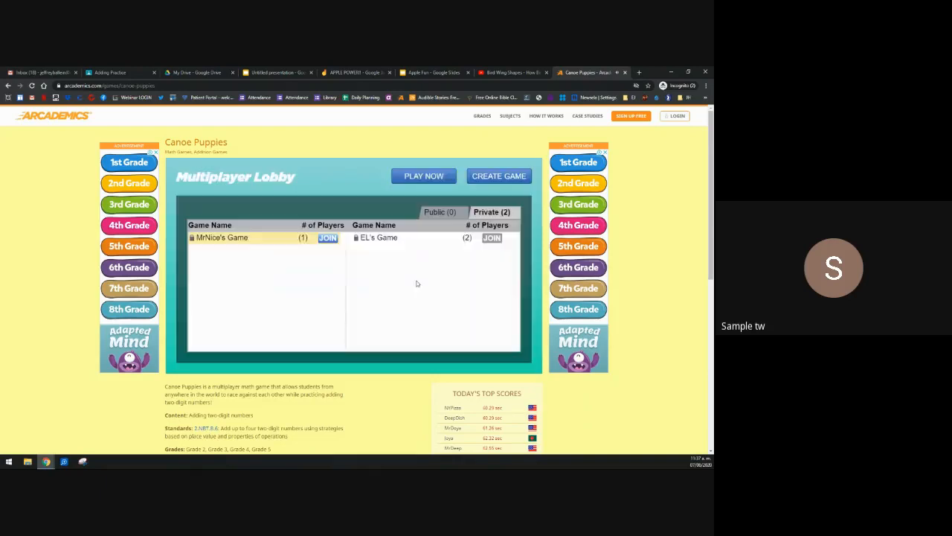
Step: Close the game tab and relaunch Canoe Puppies from the Adding Practice instructions' attachment
left_click(625, 72)
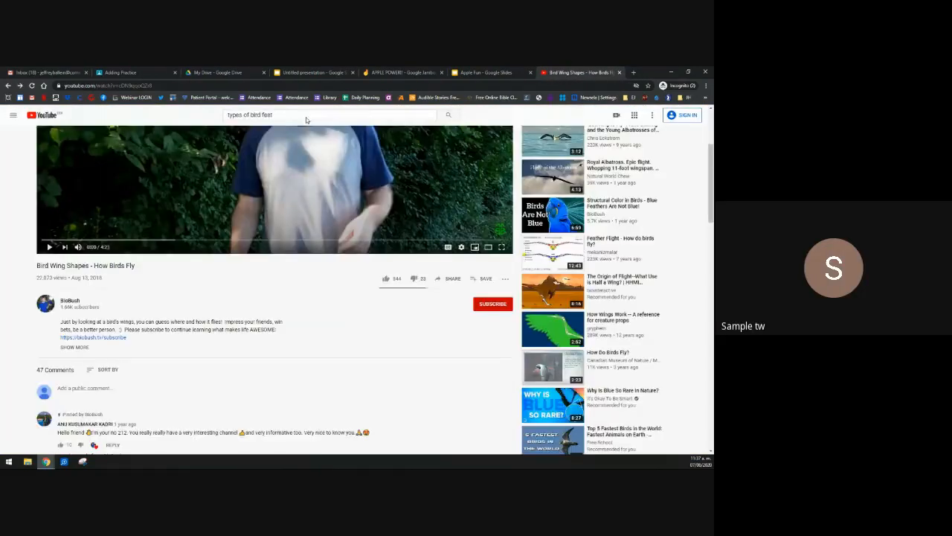
left_click(138, 74)
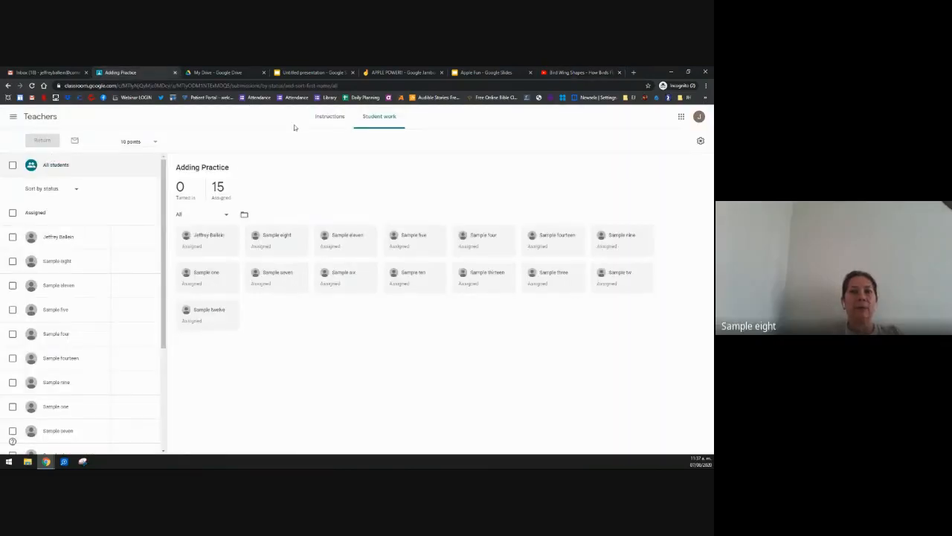
left_click(329, 116)
left_click(278, 218)
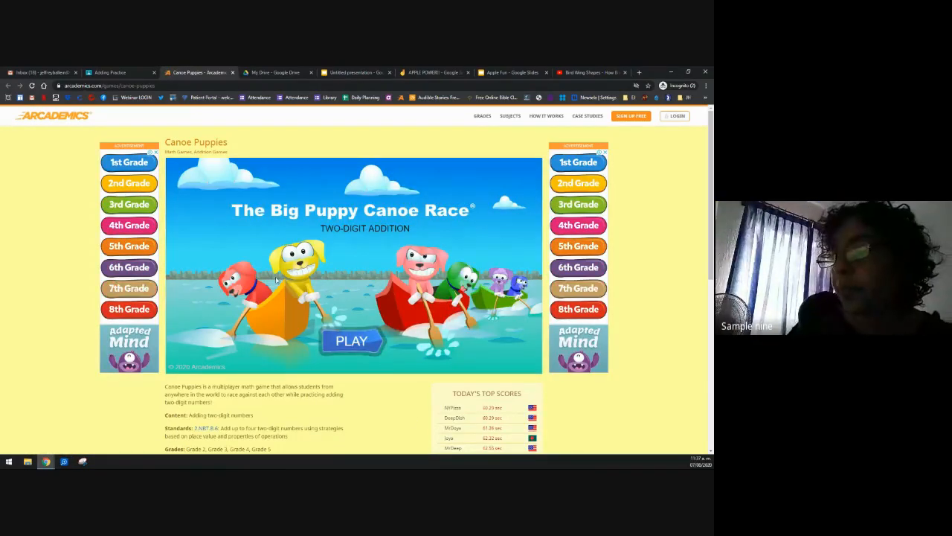
Step: Play Canoe Puppies under the name MrNice and create a public game room
left_click(364, 344)
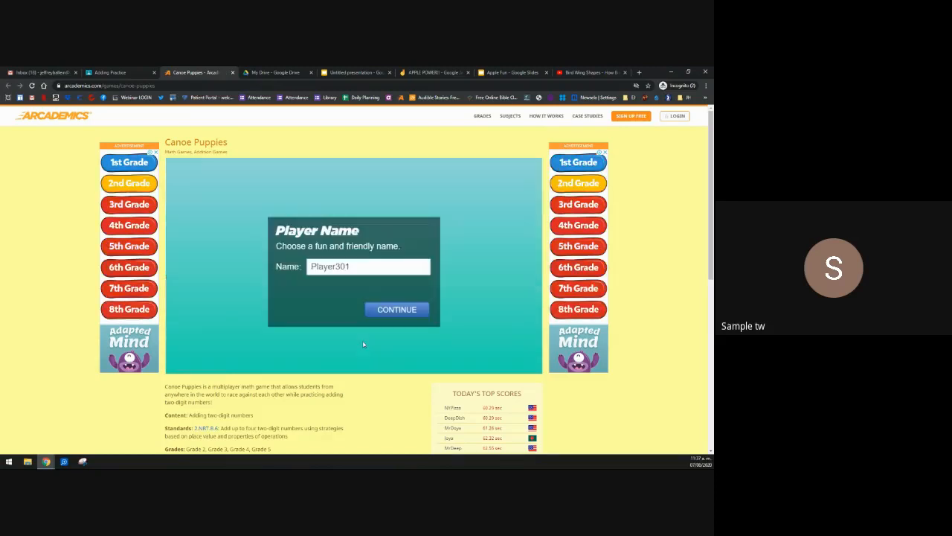
left_click(370, 271)
type("Mr")
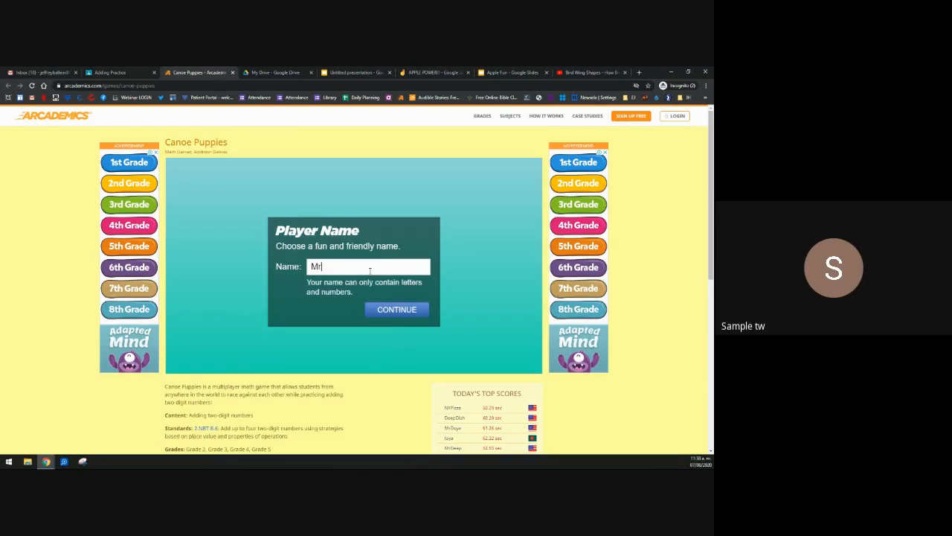
type("Nice")
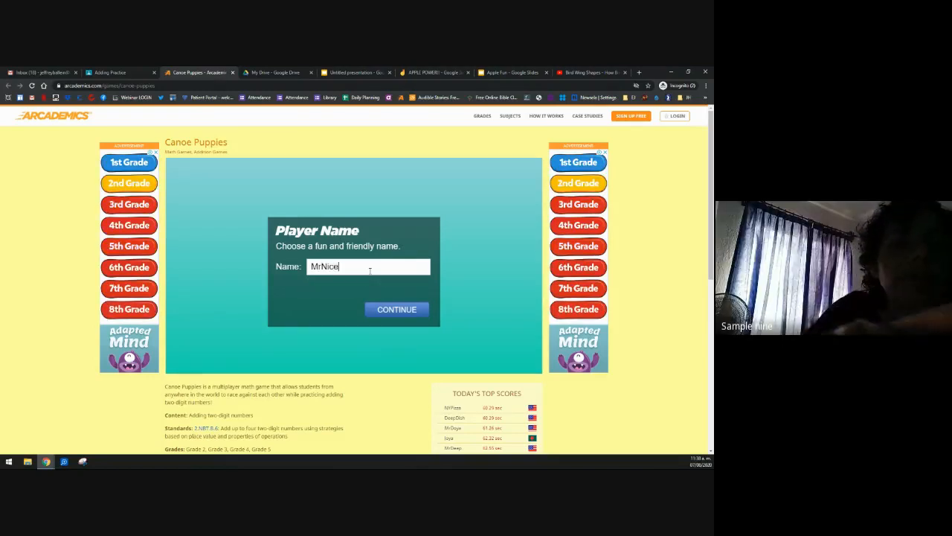
left_click(390, 311)
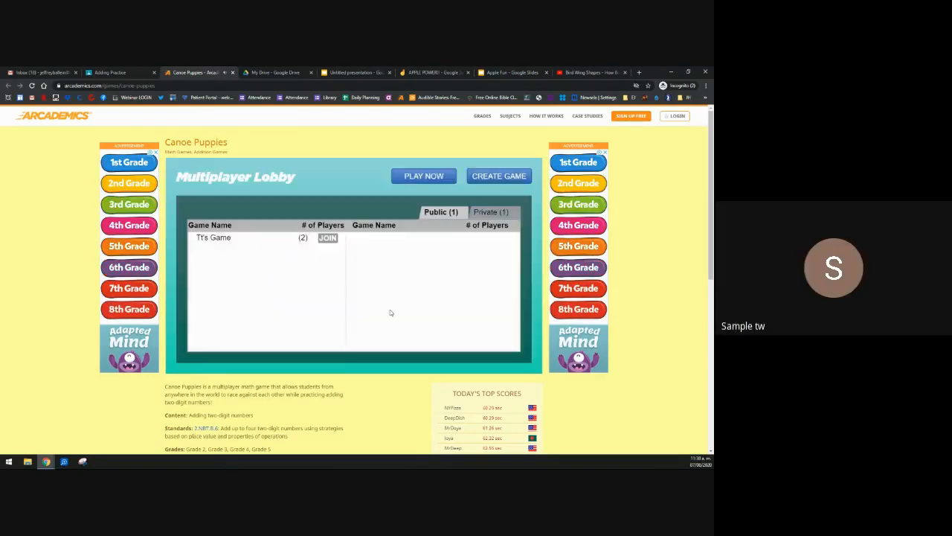
left_click(500, 176)
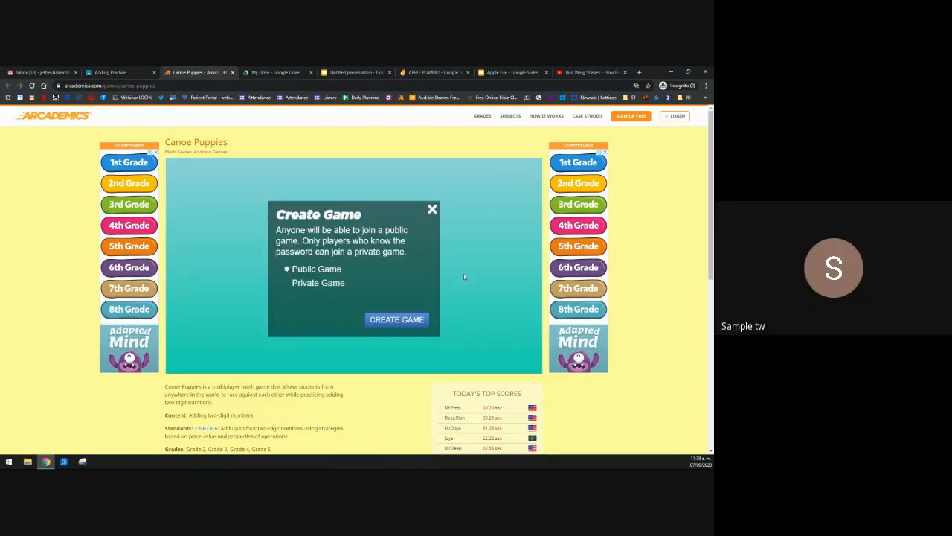
left_click(394, 319)
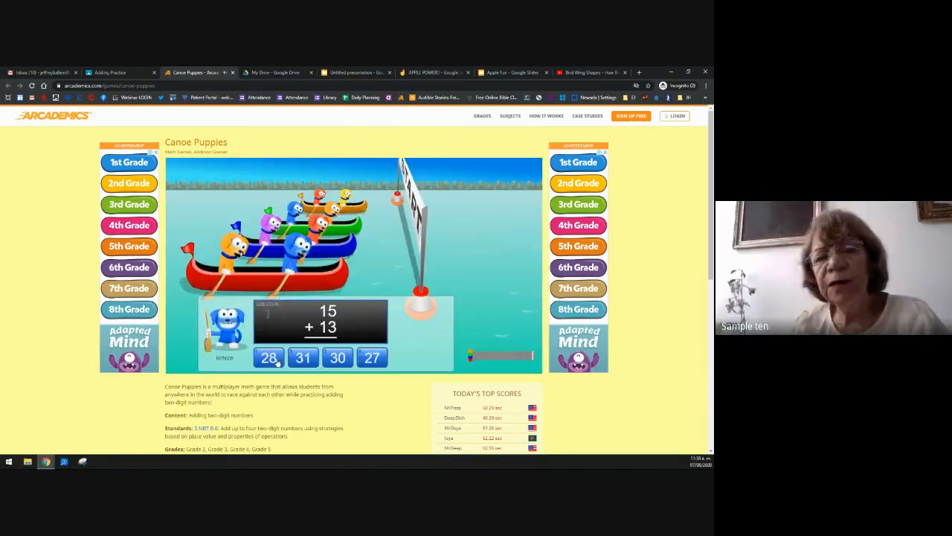
Step: Answer eighteen addition problems, from 15 + 13 = 28 through 66 + 68 = 134
left_click(270, 358)
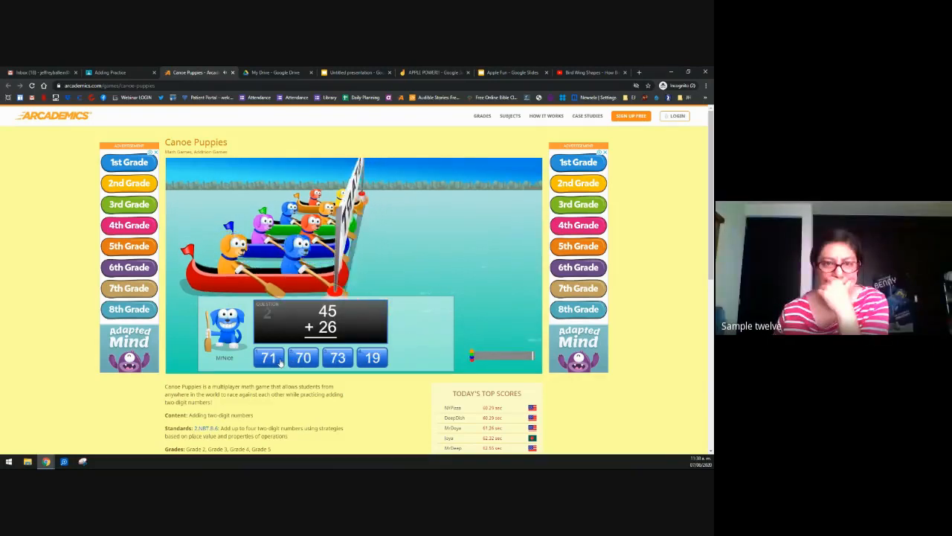
left_click(269, 358)
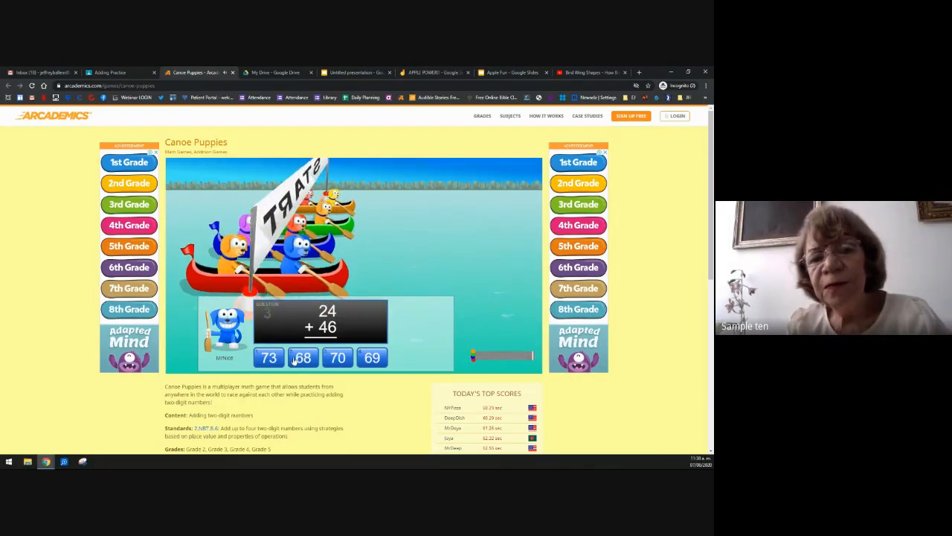
left_click(338, 358)
left_click(338, 358)
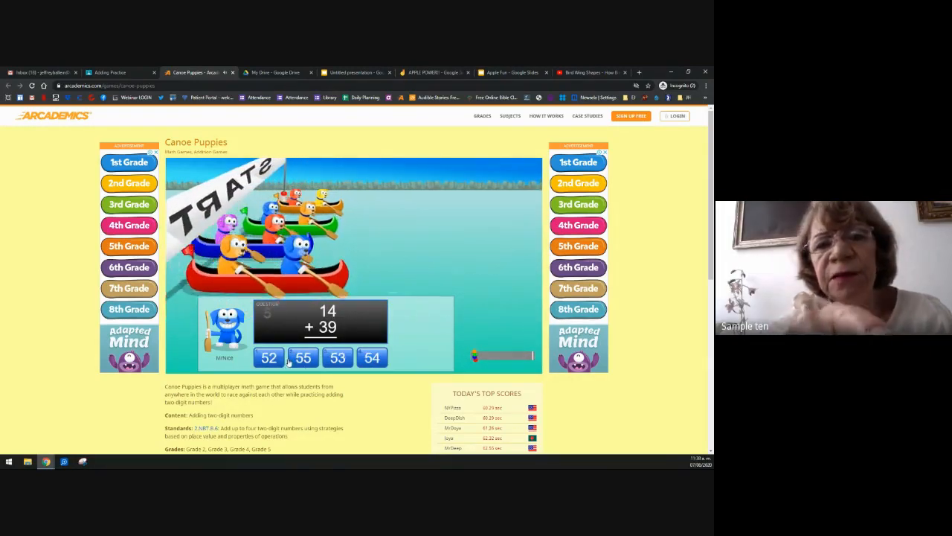
left_click(333, 358)
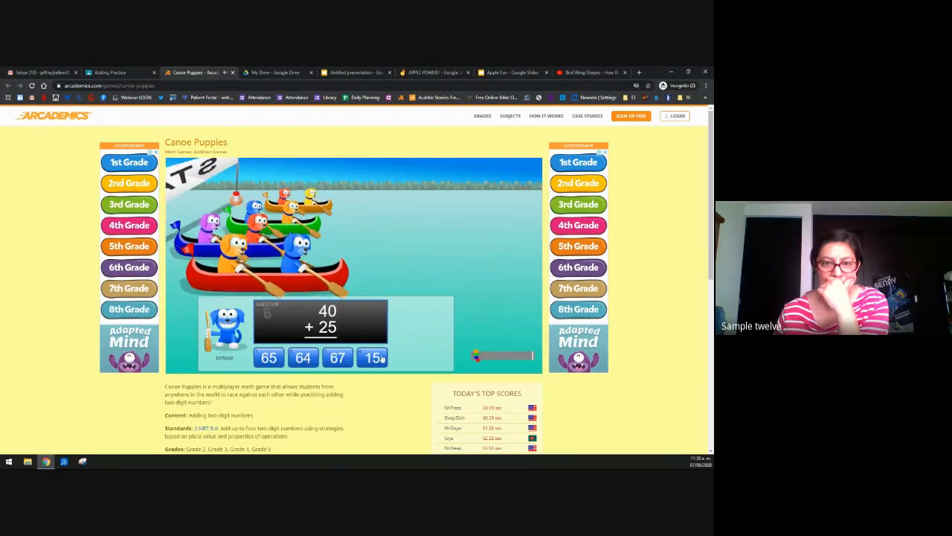
left_click(272, 363)
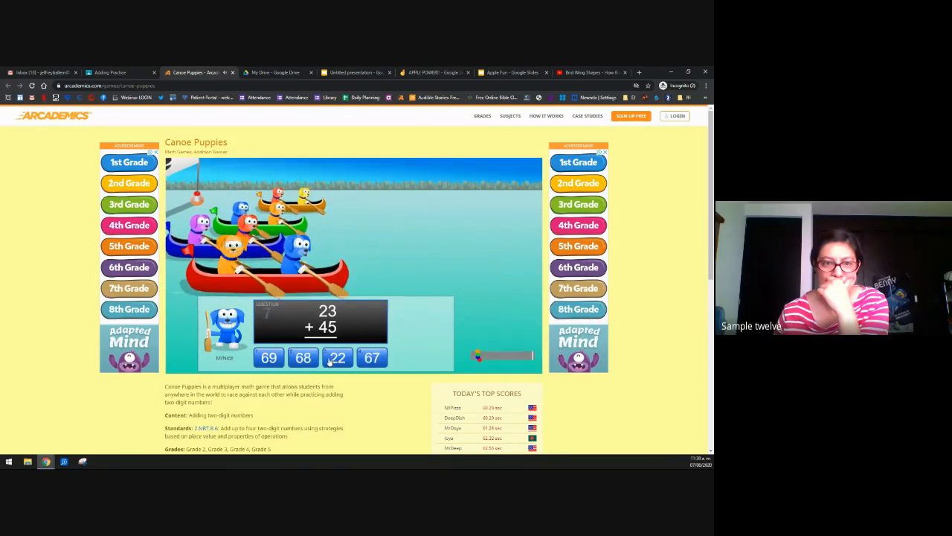
left_click(304, 360)
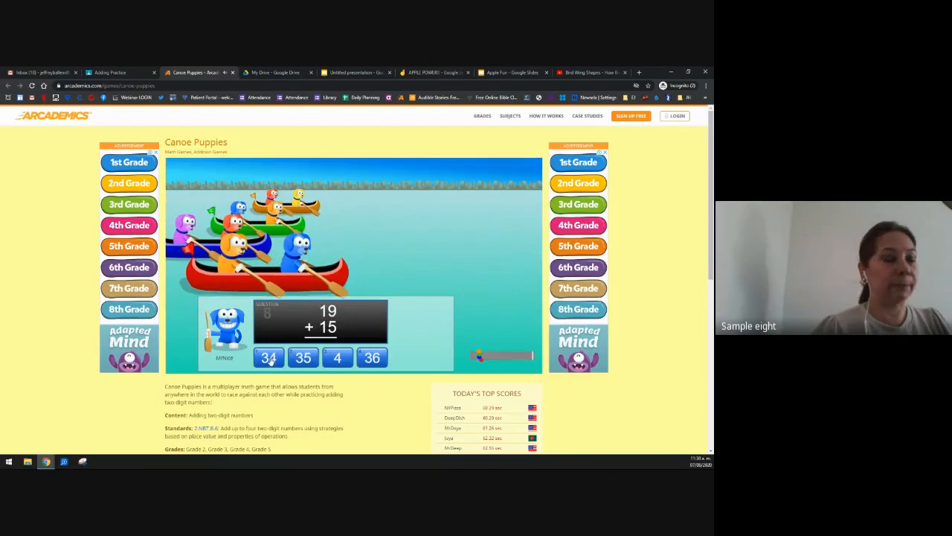
left_click(269, 359)
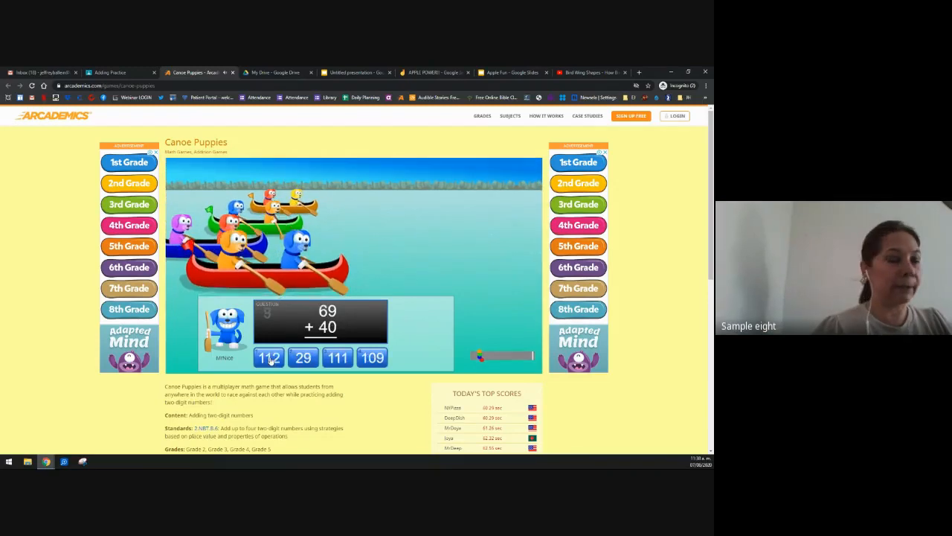
left_click(372, 359)
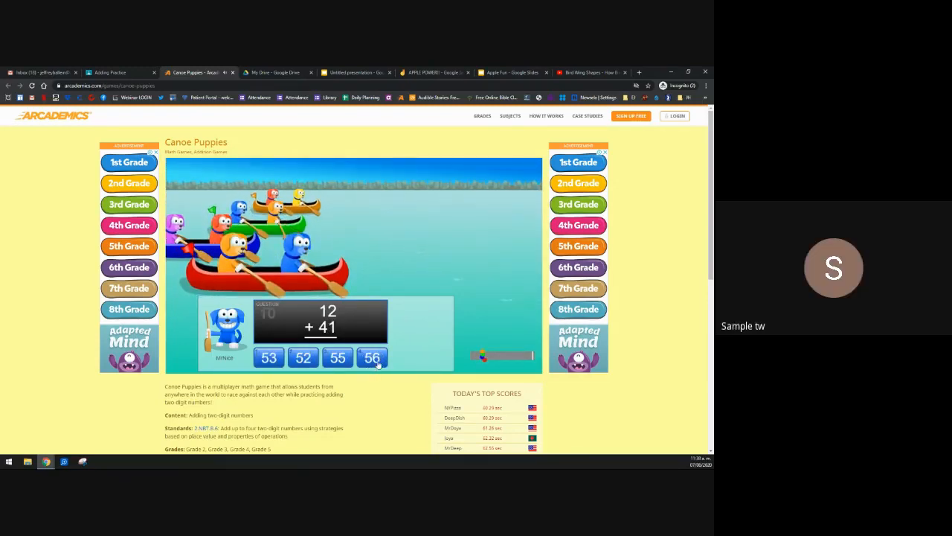
left_click(273, 360)
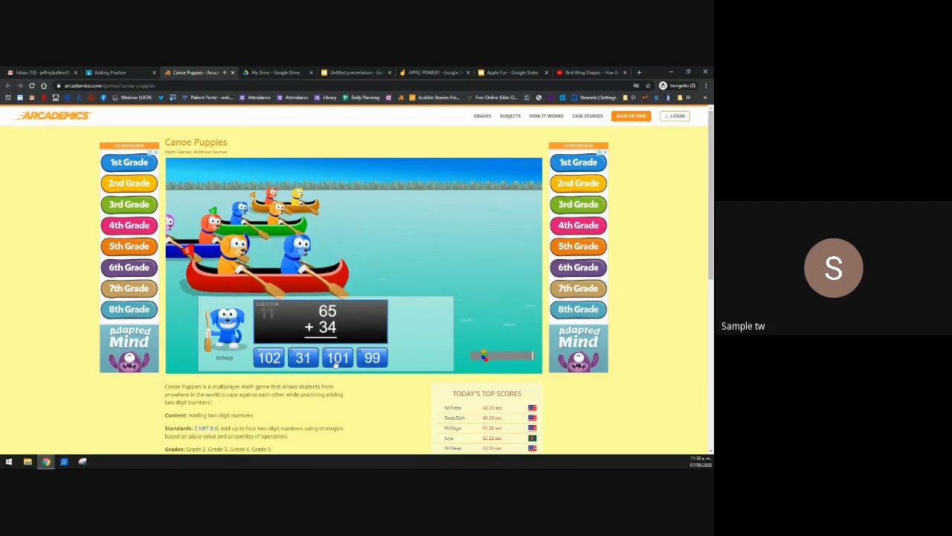
left_click(372, 358)
left_click(336, 360)
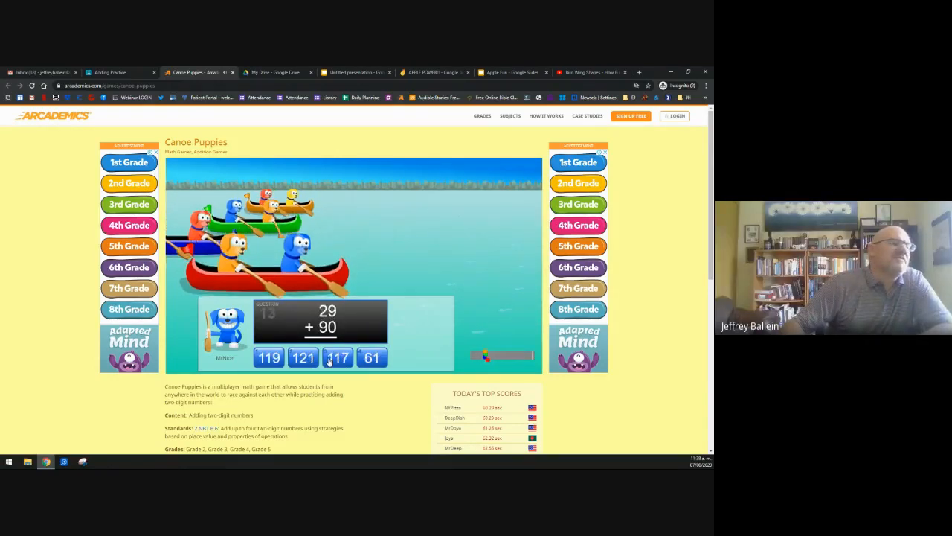
left_click(268, 358)
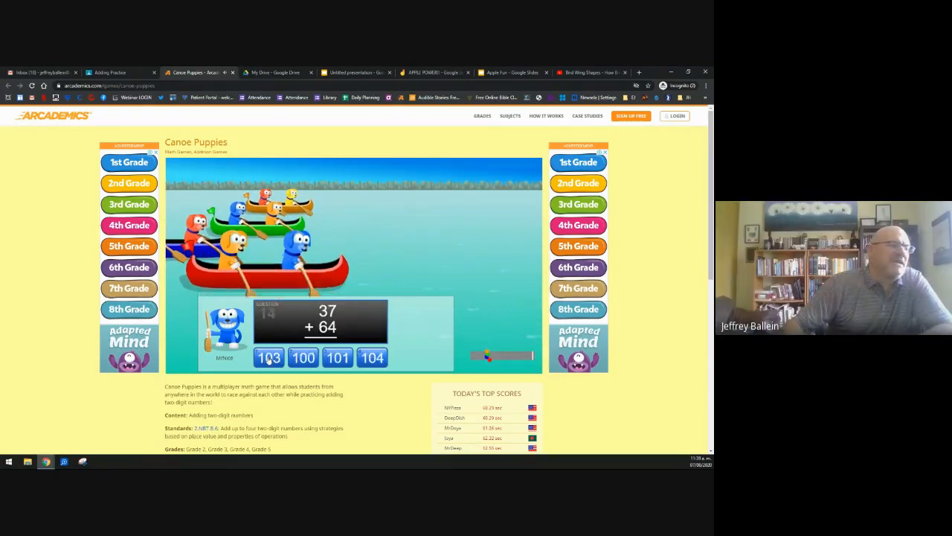
left_click(337, 358)
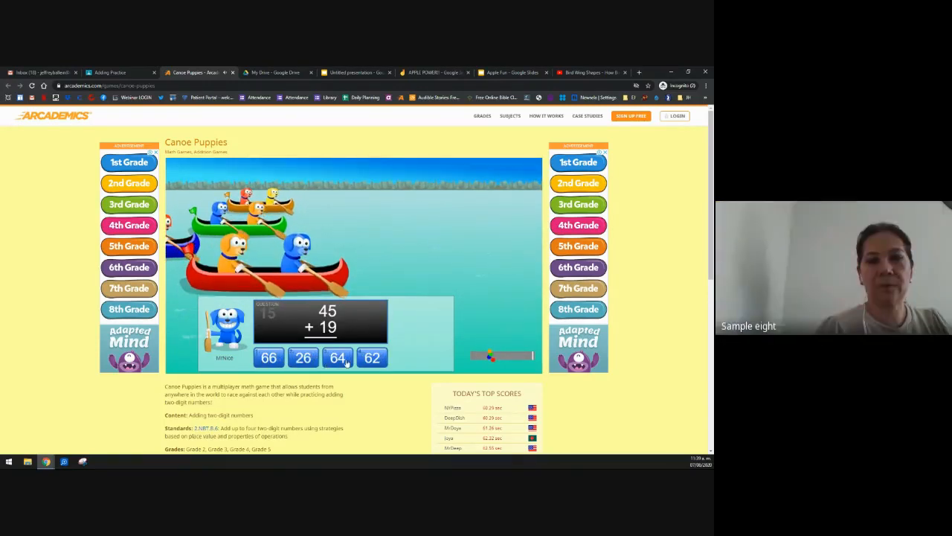
left_click(337, 358)
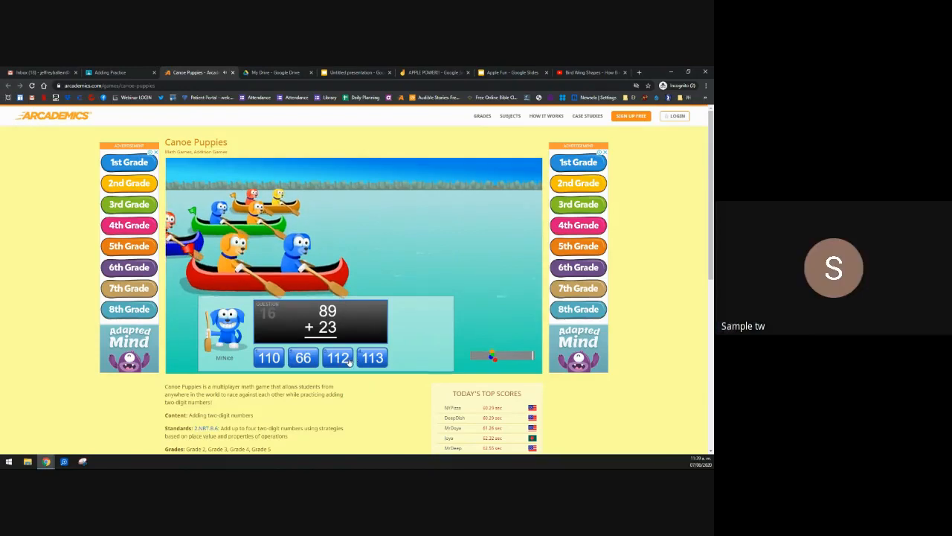
left_click(337, 358)
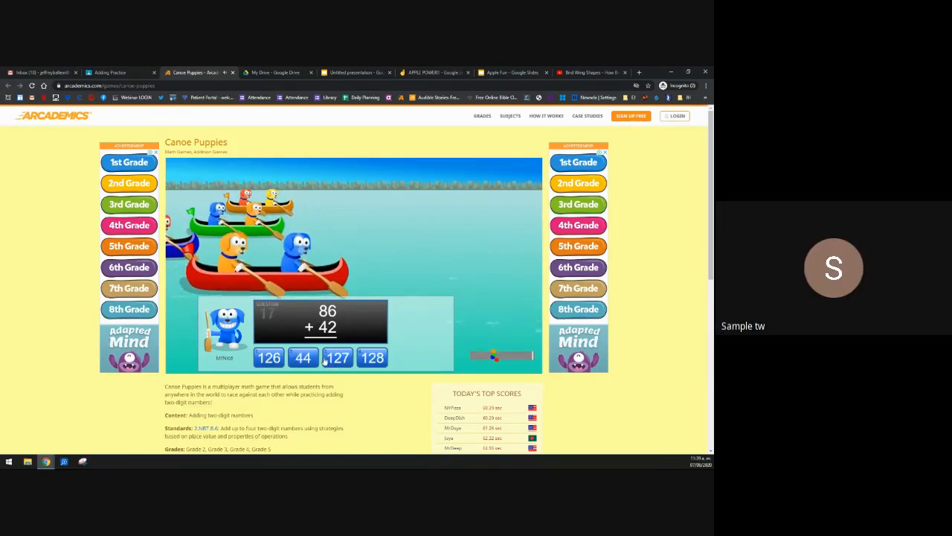
left_click(375, 360)
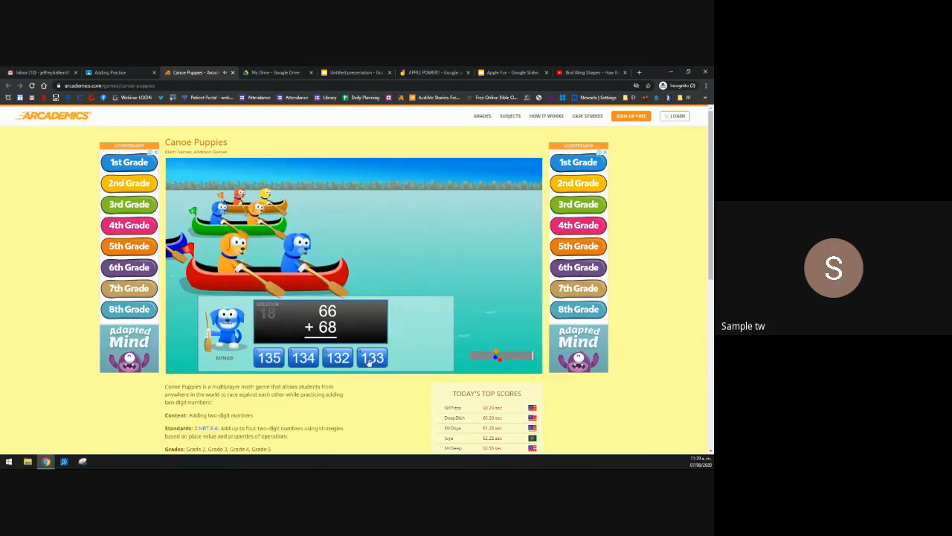
left_click(370, 360)
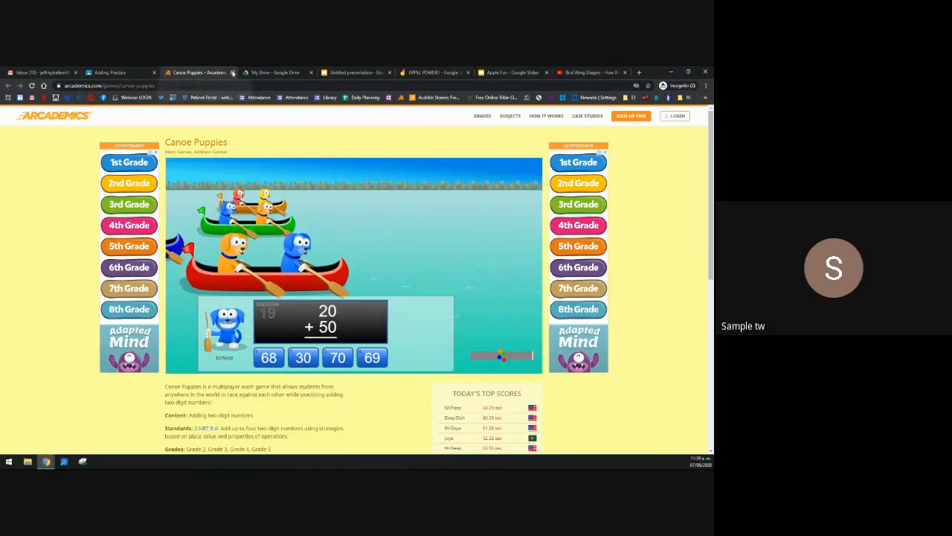
Step: Close the game and relaunch Canoe Puppies from the assignment link to the name prompt
left_click(232, 72)
left_click(300, 213)
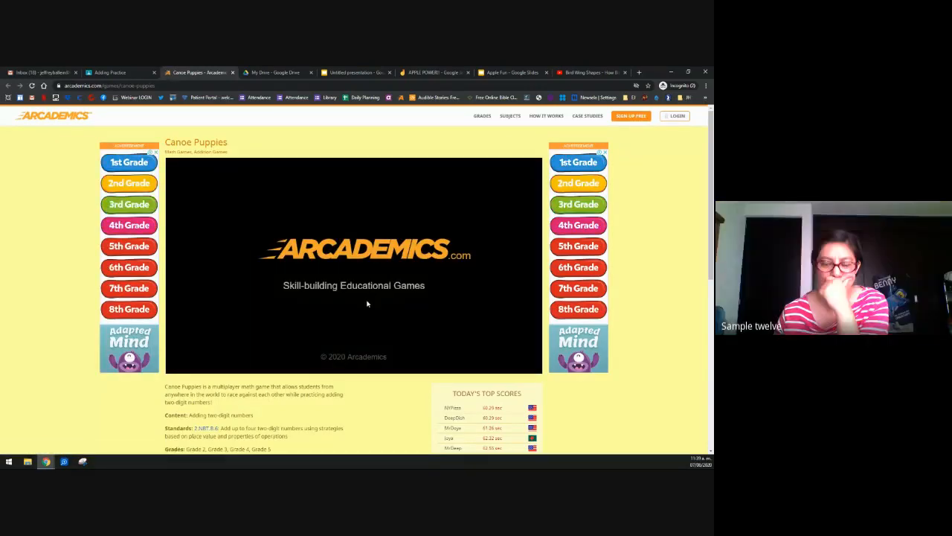
left_click(350, 340)
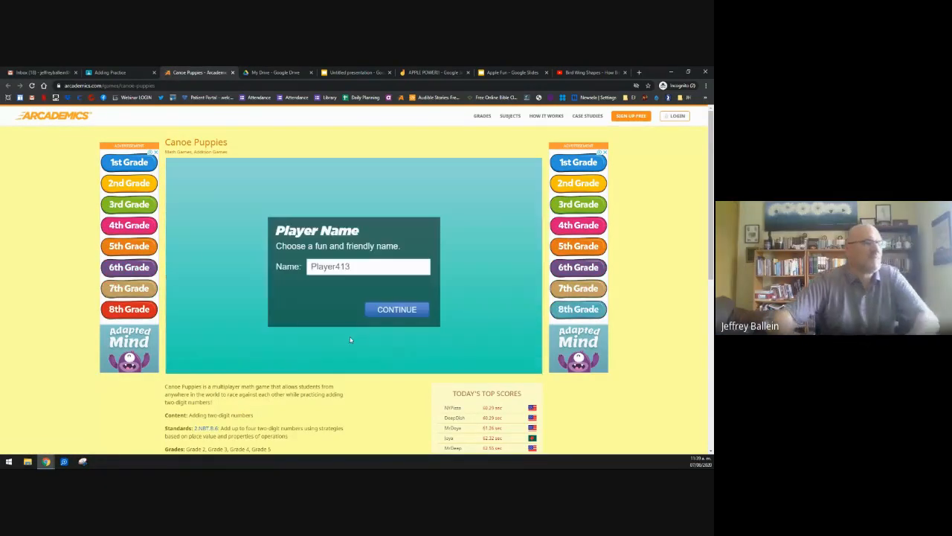
Step: Enter the lobby as MrNice and attempt a password-protected private game, dismissing the resulting error
left_click(362, 262)
type("MrNice")
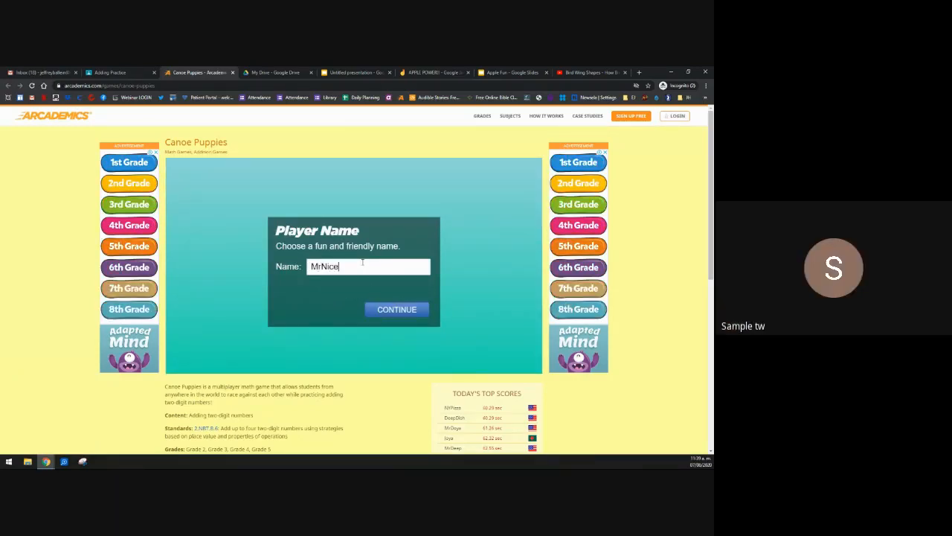
left_click(397, 309)
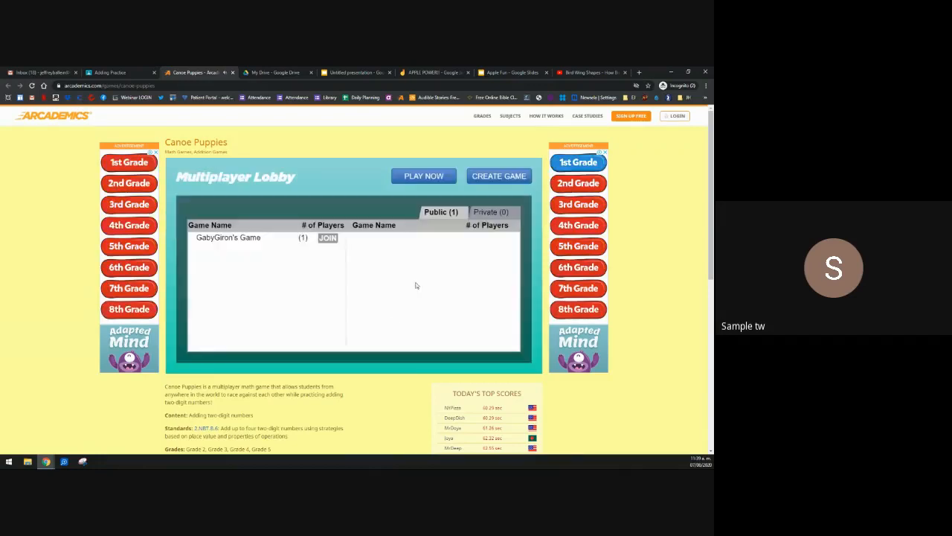
left_click(491, 212)
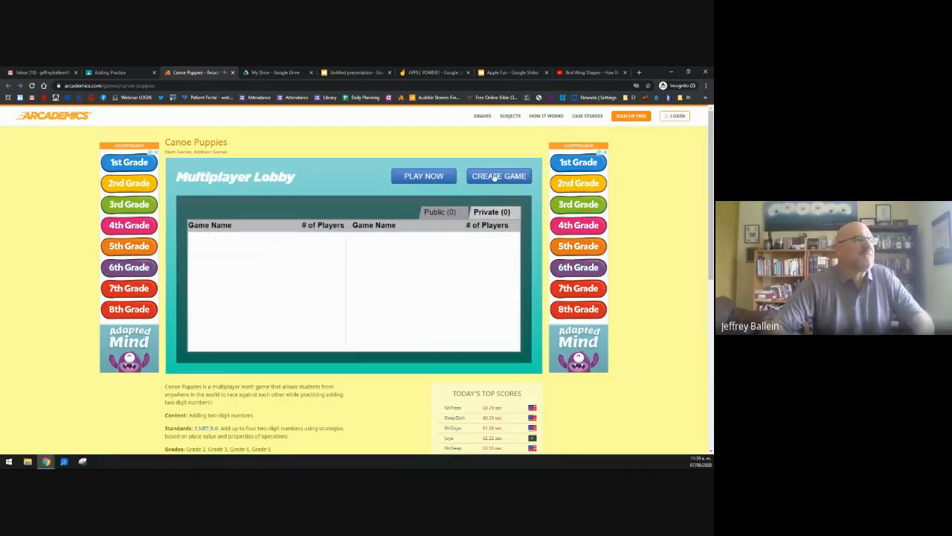
left_click(495, 176)
left_click(310, 283)
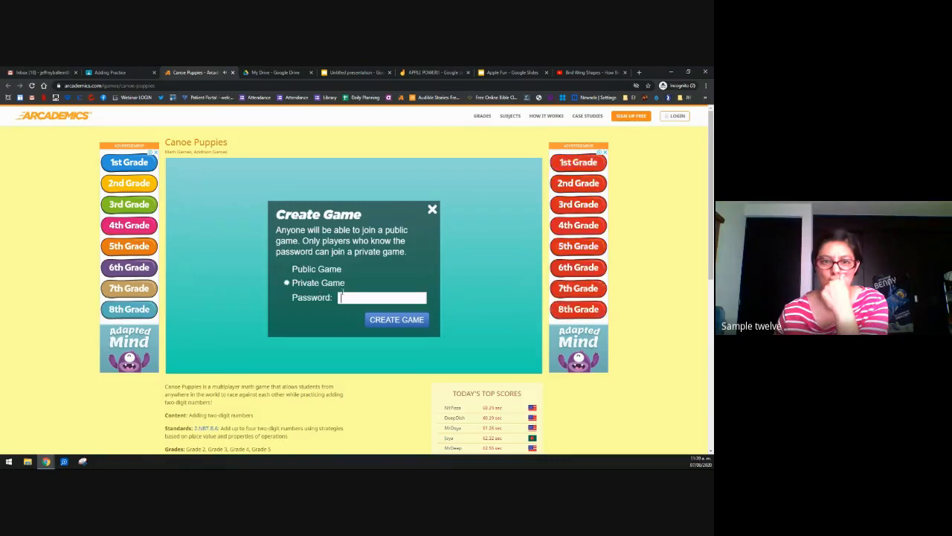
type("pizz")
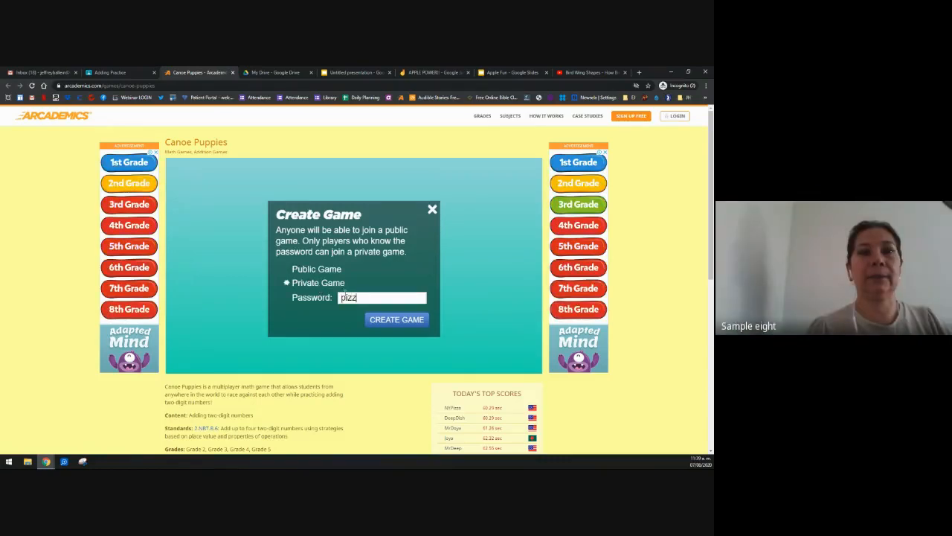
type("a")
left_click(374, 319)
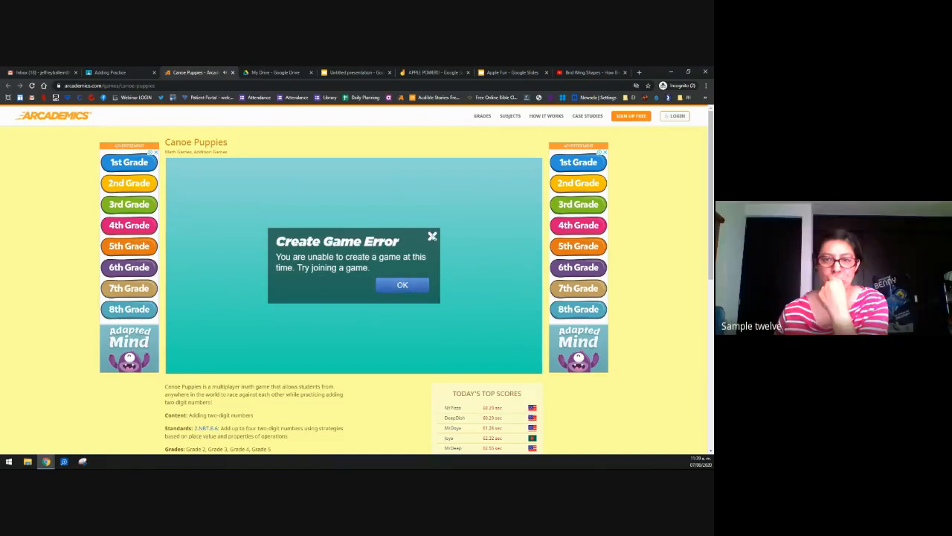
left_click(410, 286)
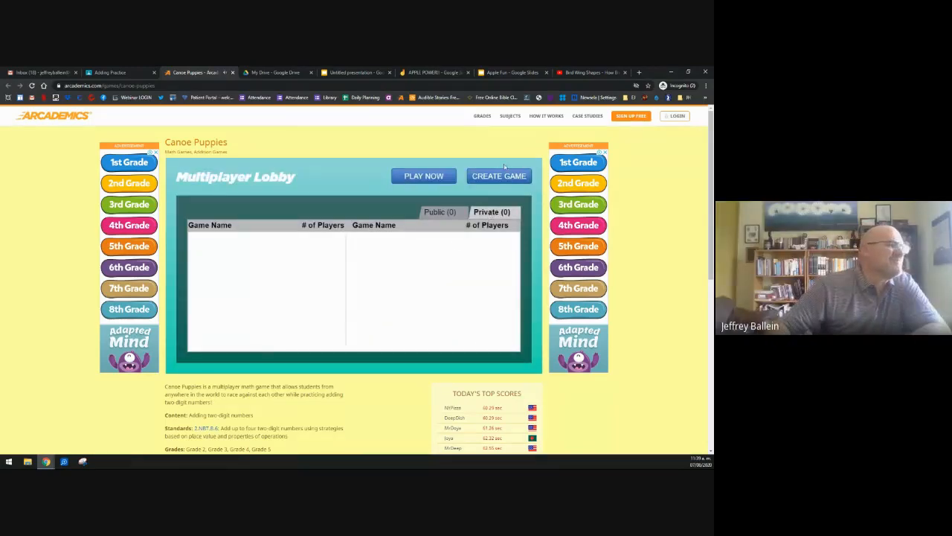
Step: Retry creating the private game with the game password, and dismiss the error again
left_click(498, 176)
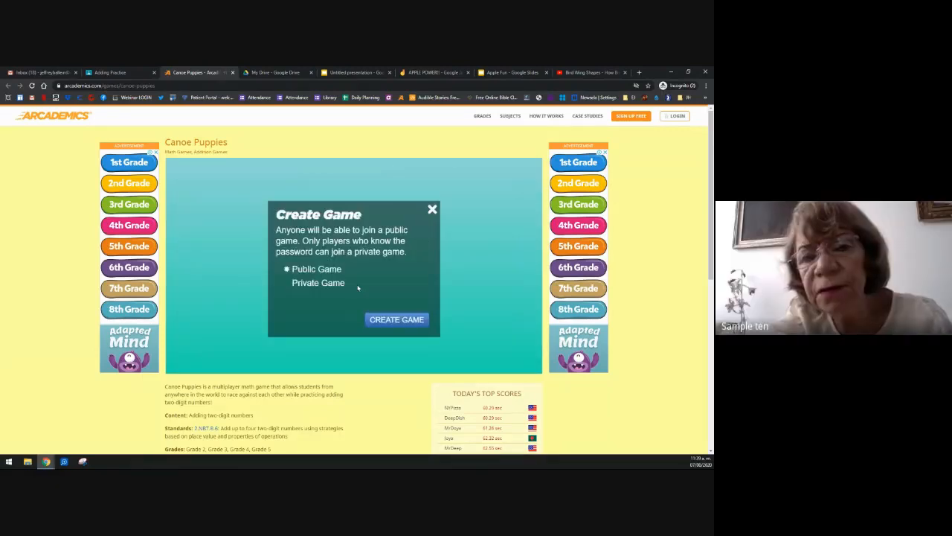
left_click(318, 283)
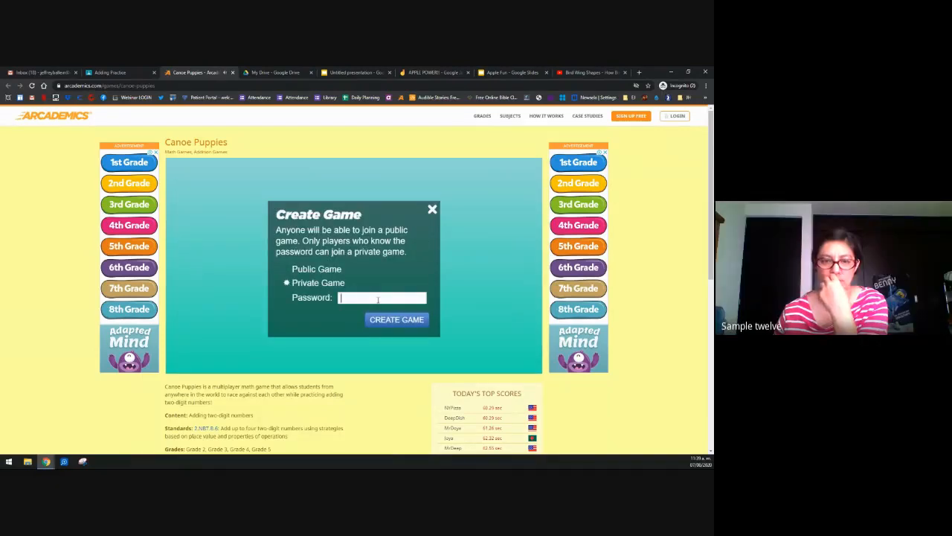
type("pizza")
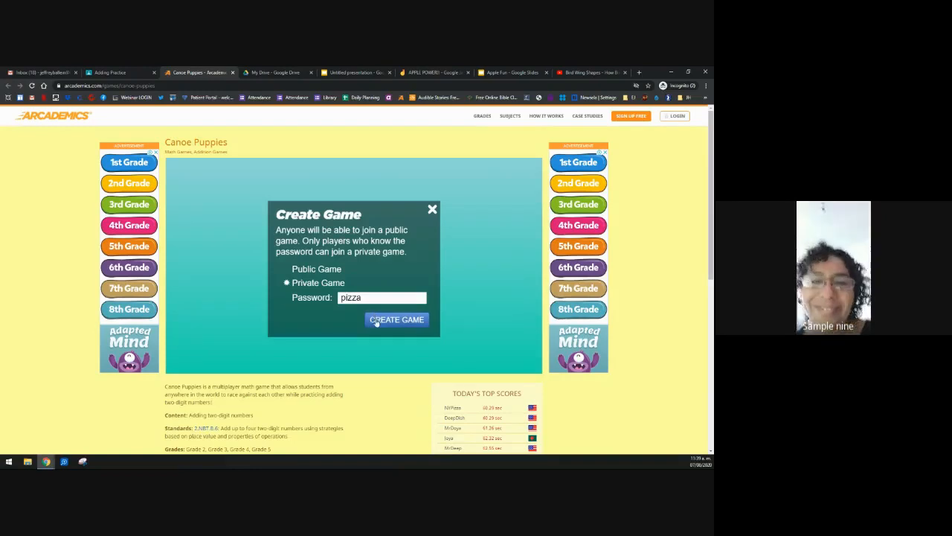
left_click(376, 320)
left_click(410, 291)
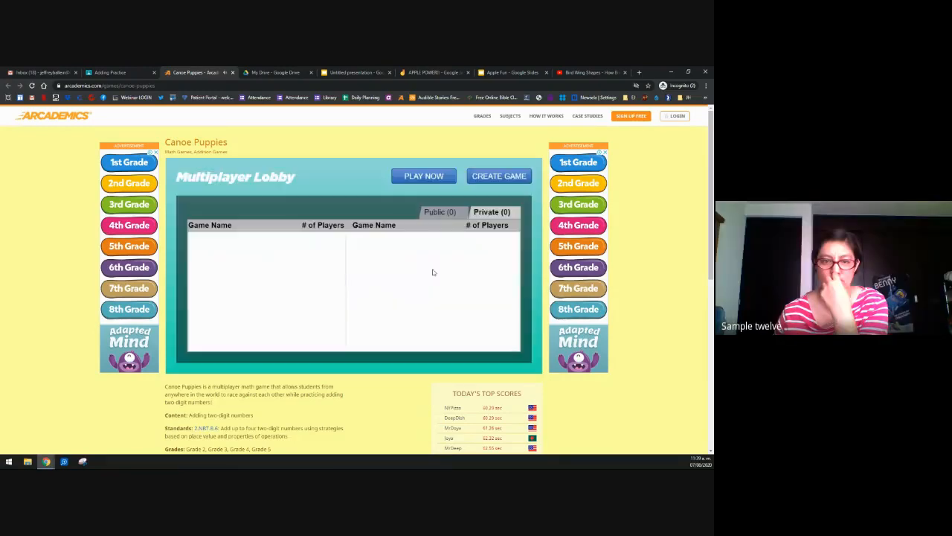
Step: Close the failed game tab and reopen the Canoe Puppies – Arcademics attachment
left_click(231, 72)
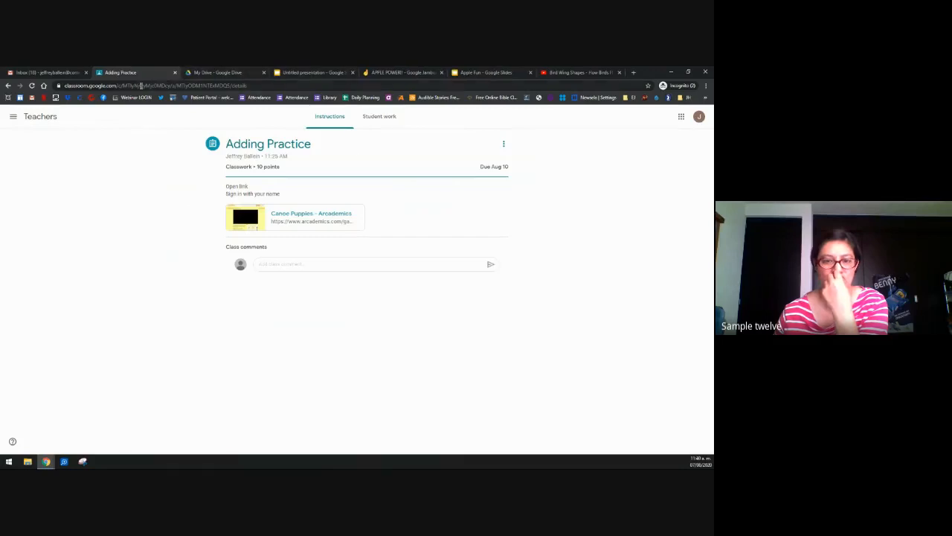
left_click(312, 216)
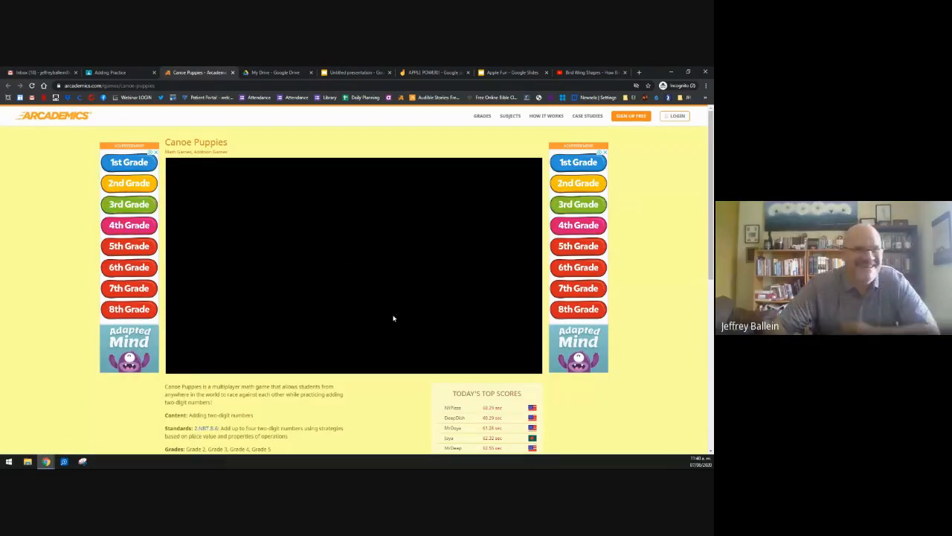
Step: Play as MrNice and create a password-protected private game, opening its MrNice's Game lobby
left_click(348, 342)
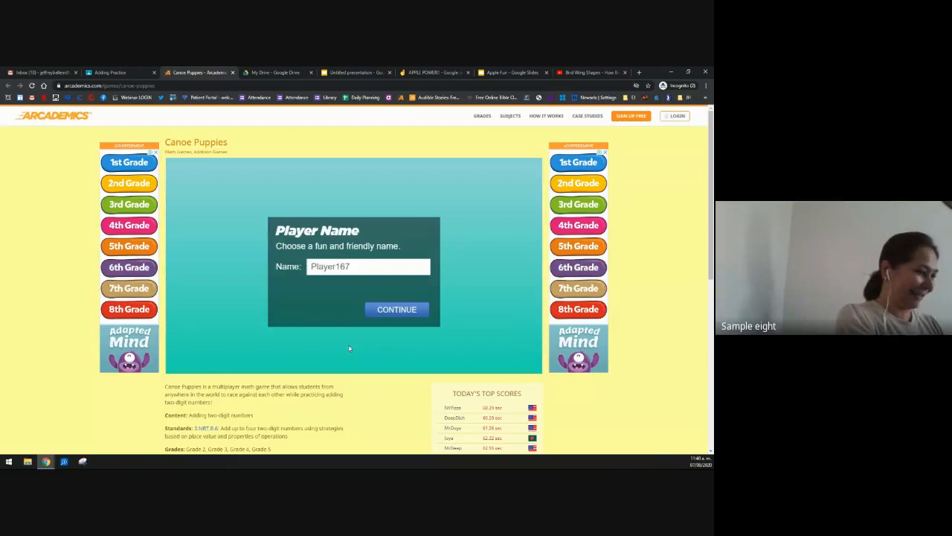
left_click(374, 270)
type("Mr")
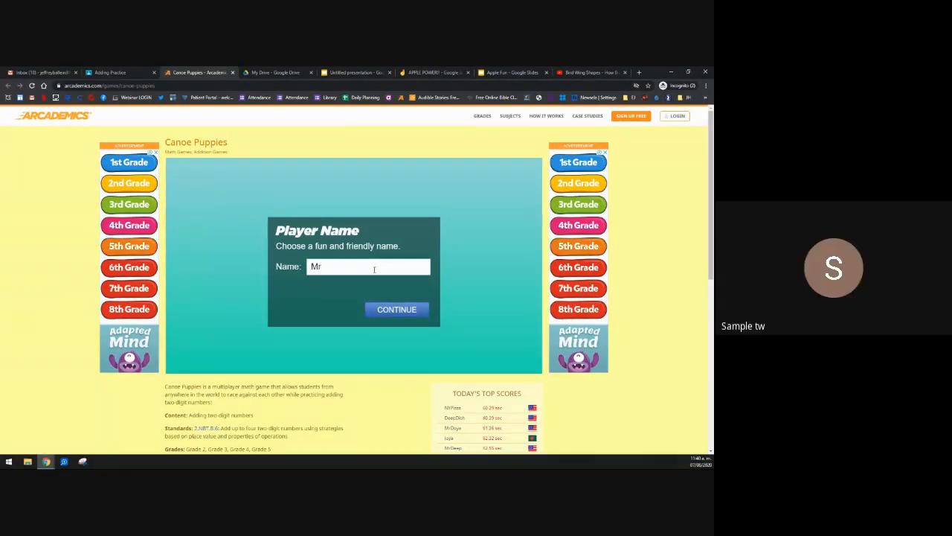
type("Nice")
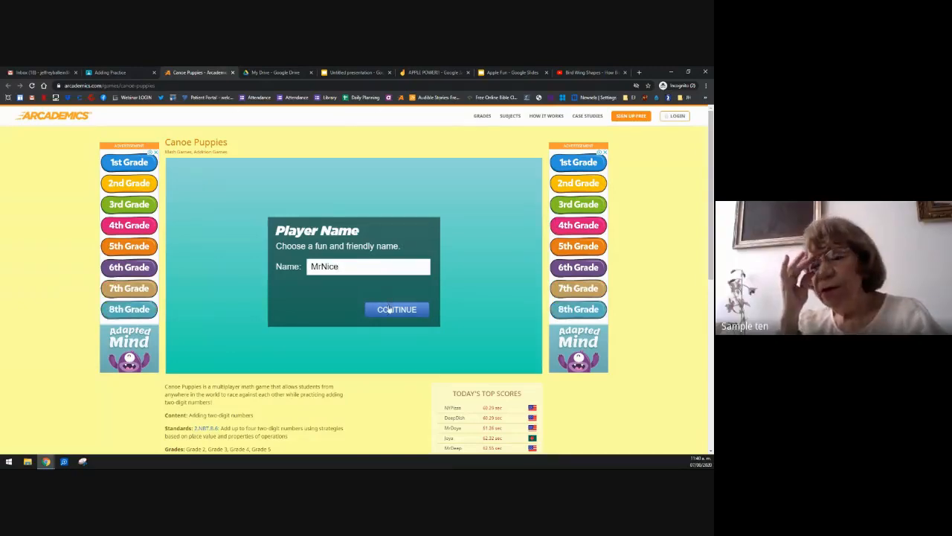
left_click(389, 309)
left_click(508, 177)
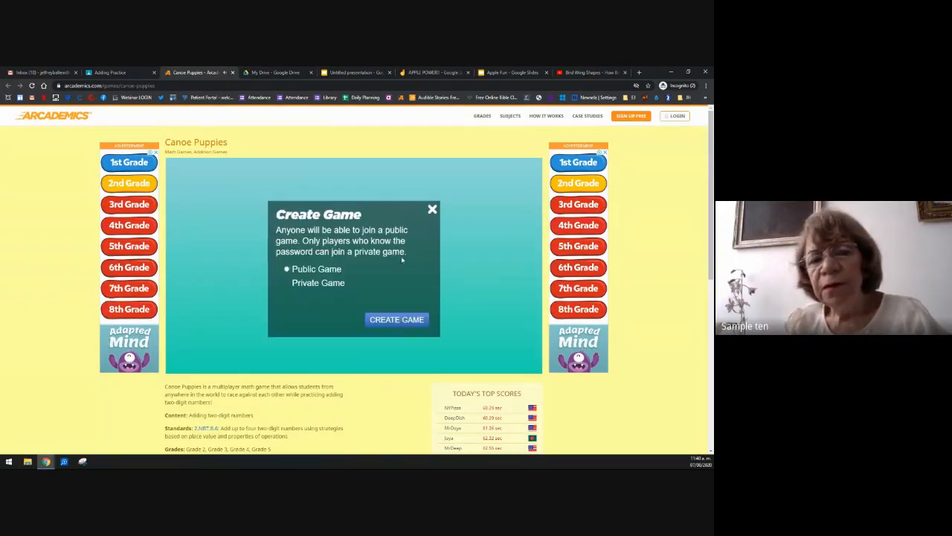
left_click(330, 284)
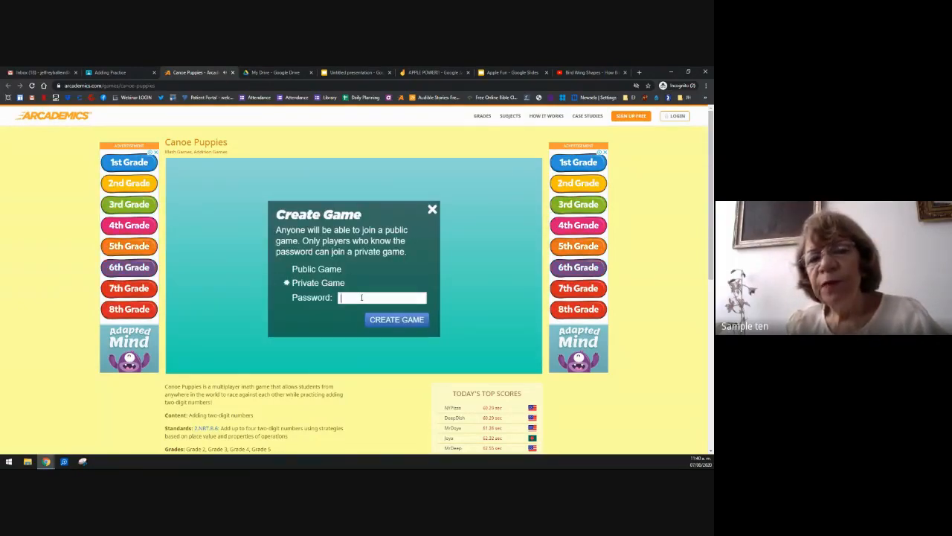
type("pizza")
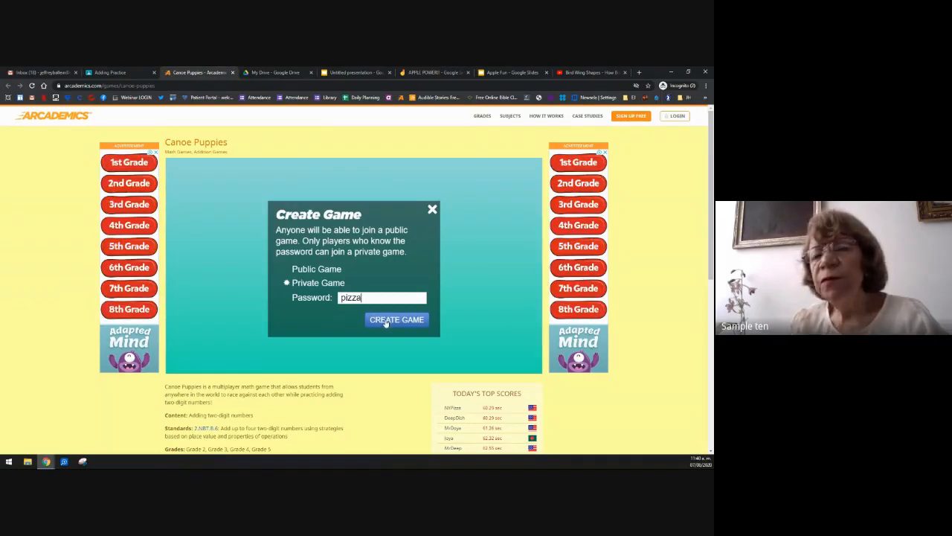
left_click(387, 320)
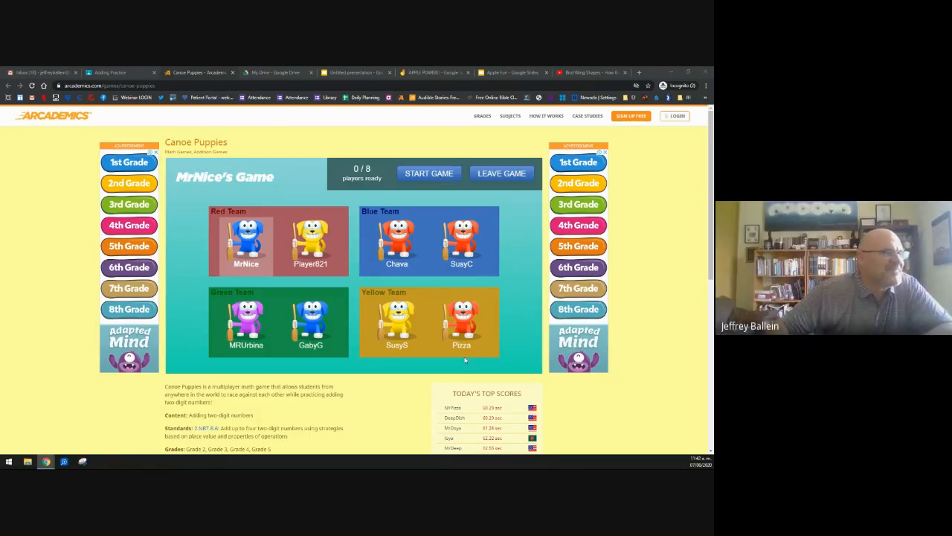
Step: Start the race and answer the first twenty problems, 14 + 10 = 24 through 89 + 31 = 120
left_click(427, 173)
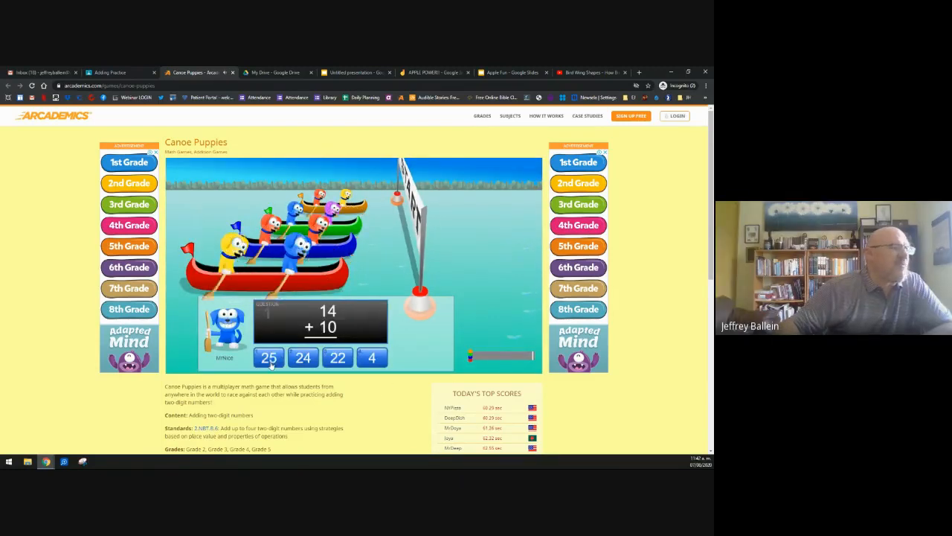
left_click(307, 360)
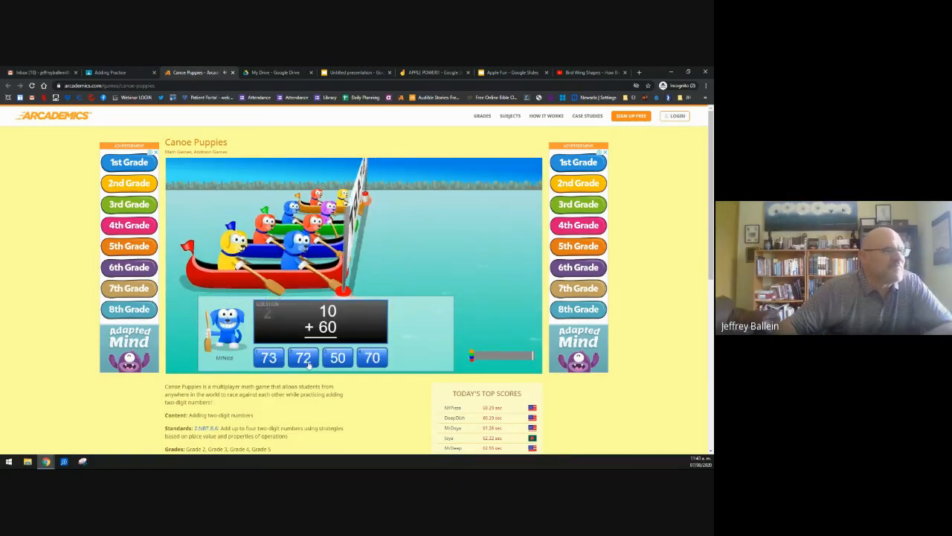
left_click(370, 360)
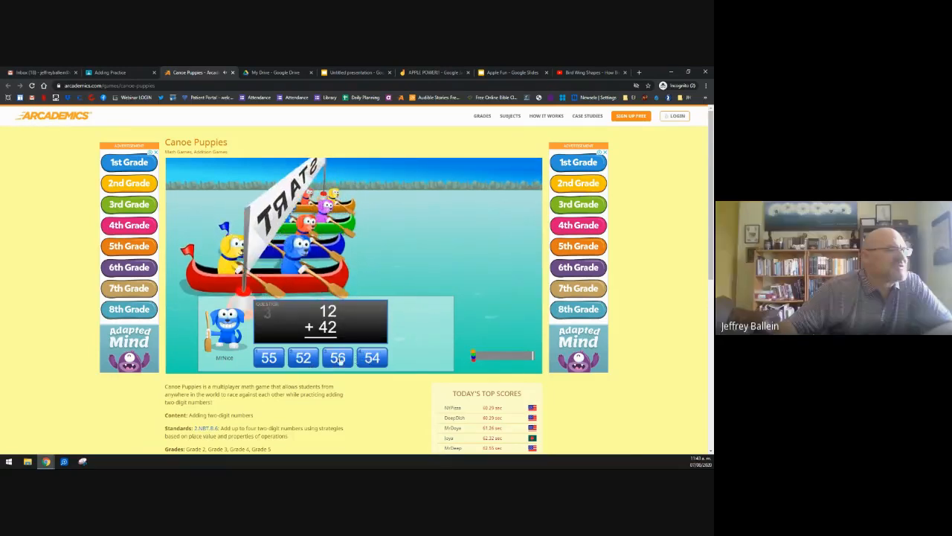
left_click(382, 362)
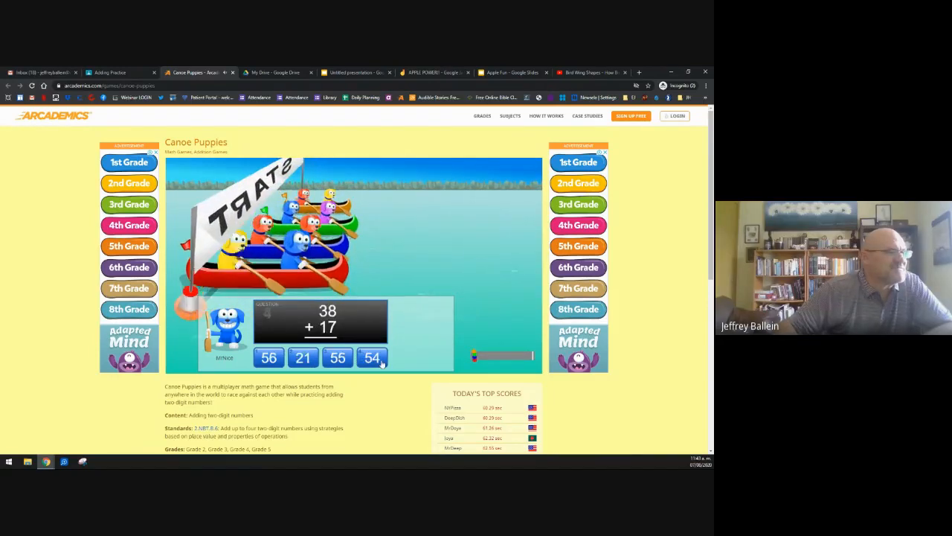
left_click(336, 360)
left_click(335, 361)
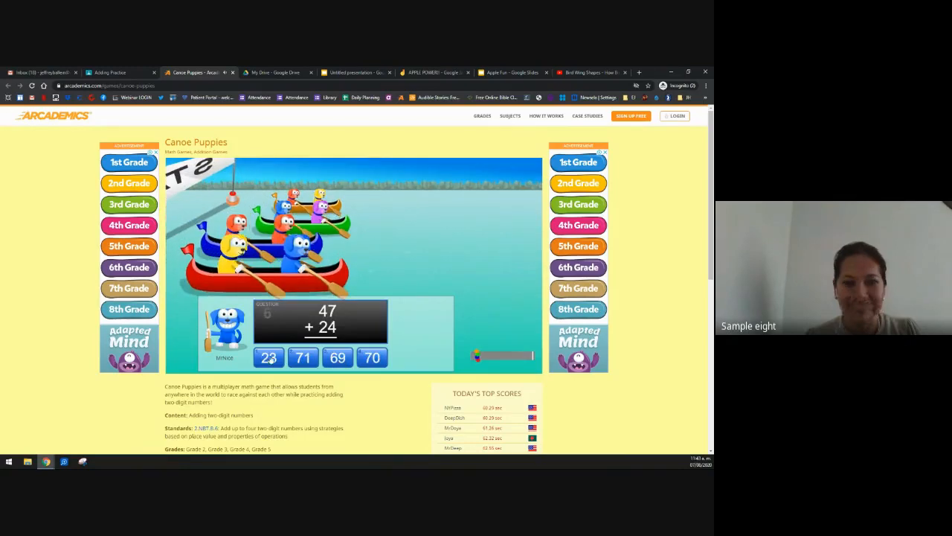
left_click(311, 361)
left_click(337, 357)
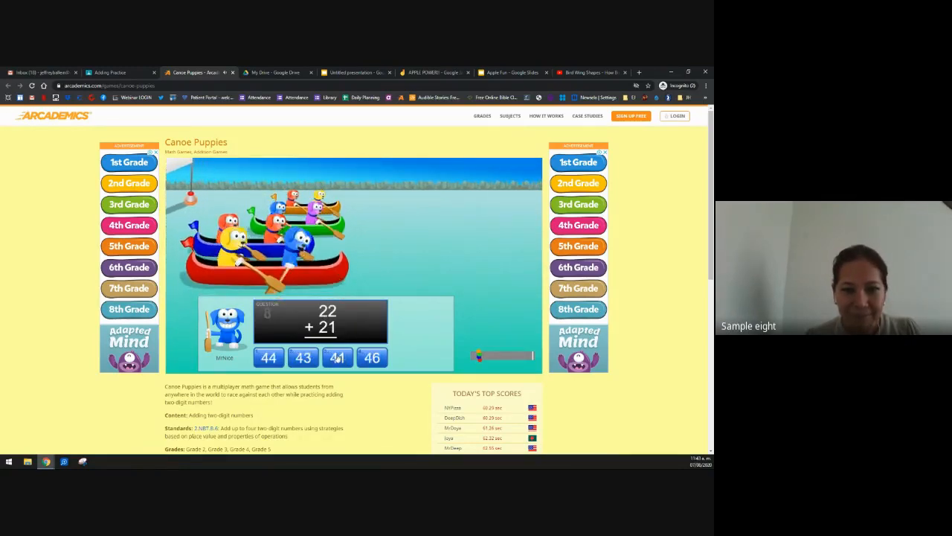
left_click(305, 359)
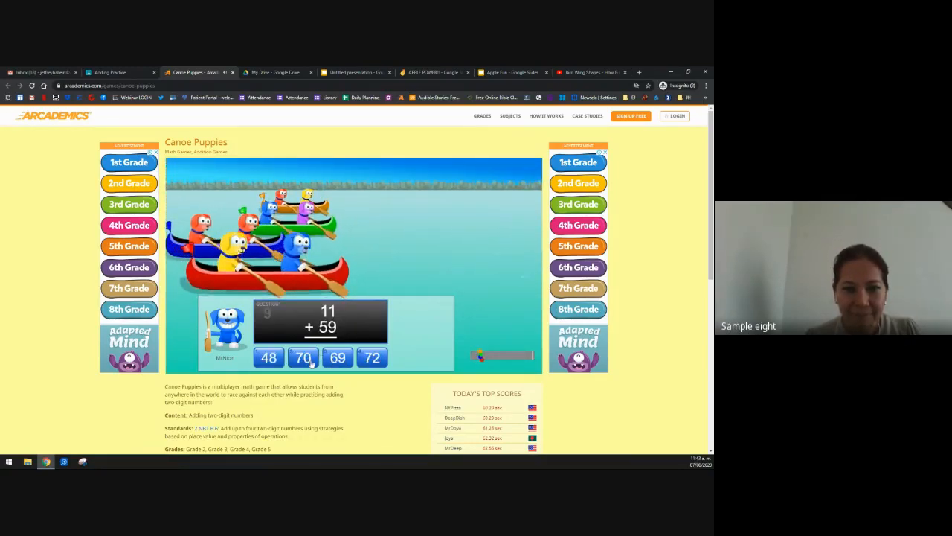
left_click(311, 362)
left_click(367, 359)
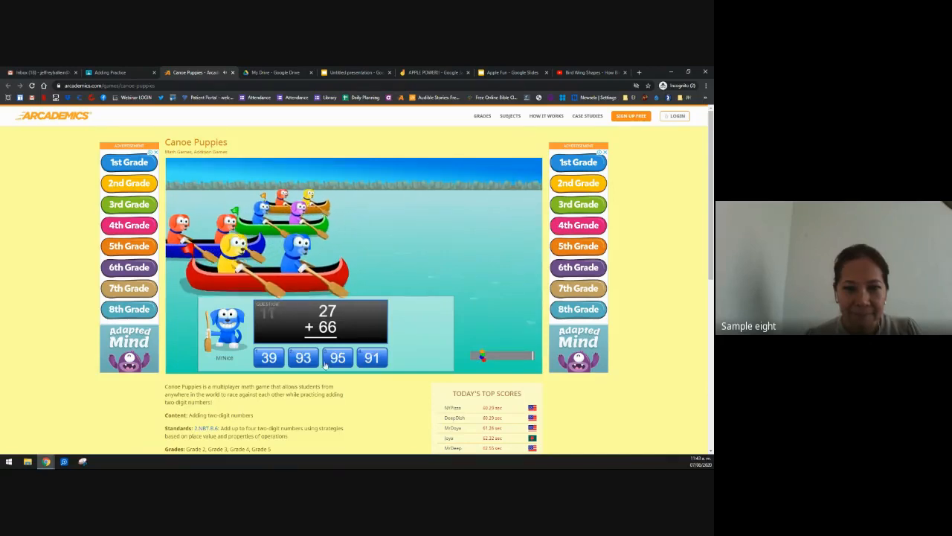
left_click(301, 360)
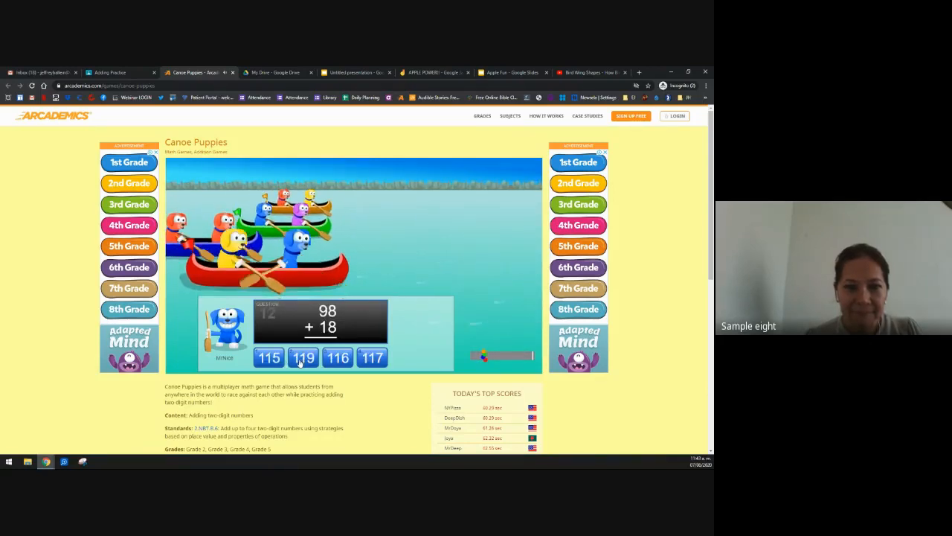
left_click(338, 359)
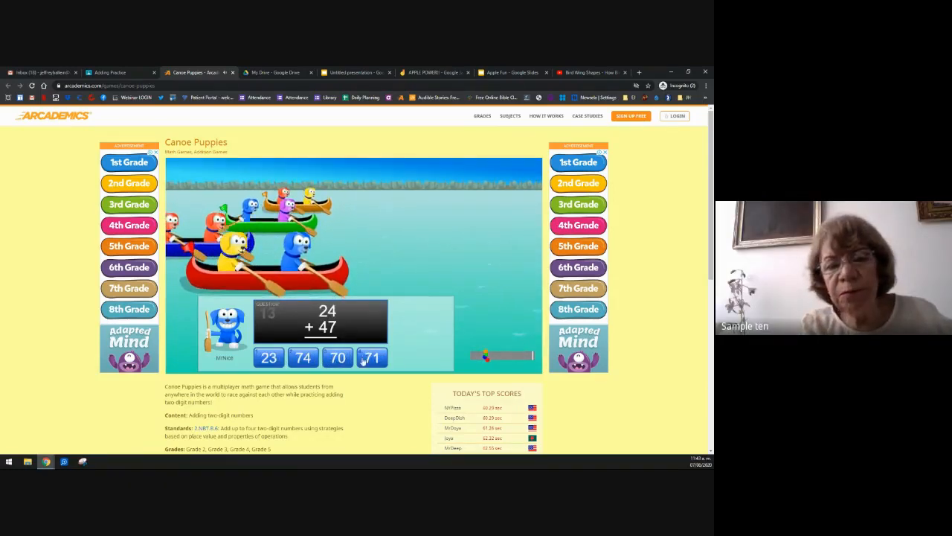
left_click(366, 361)
left_click(337, 359)
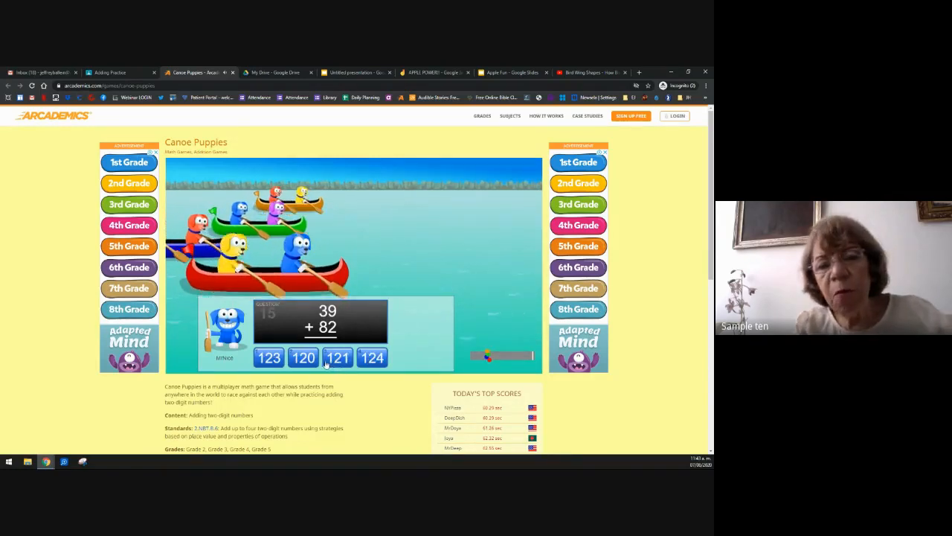
left_click(336, 360)
left_click(372, 359)
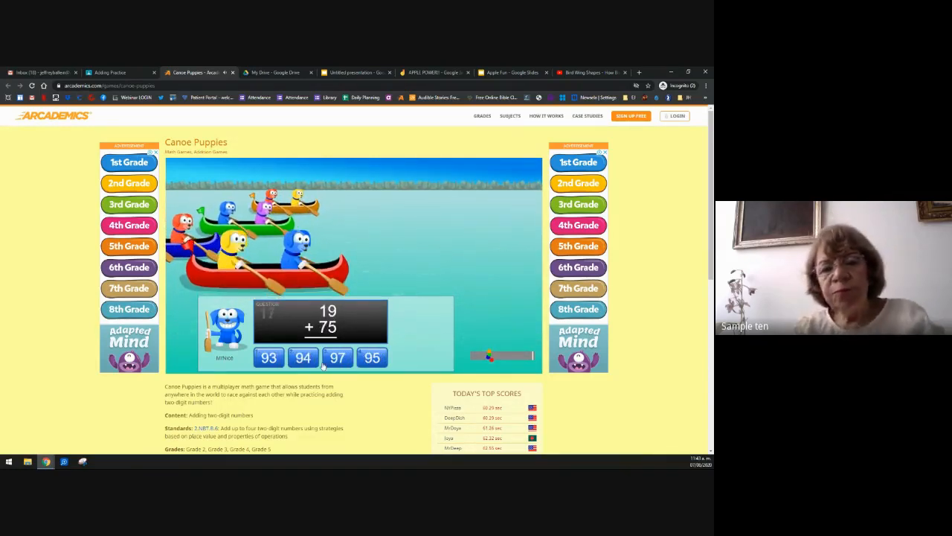
left_click(301, 359)
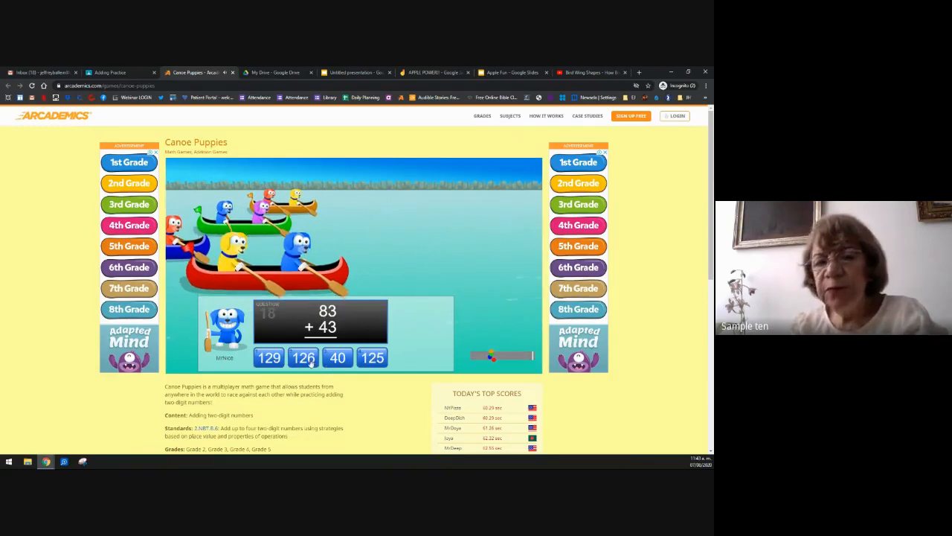
left_click(311, 360)
left_click(338, 360)
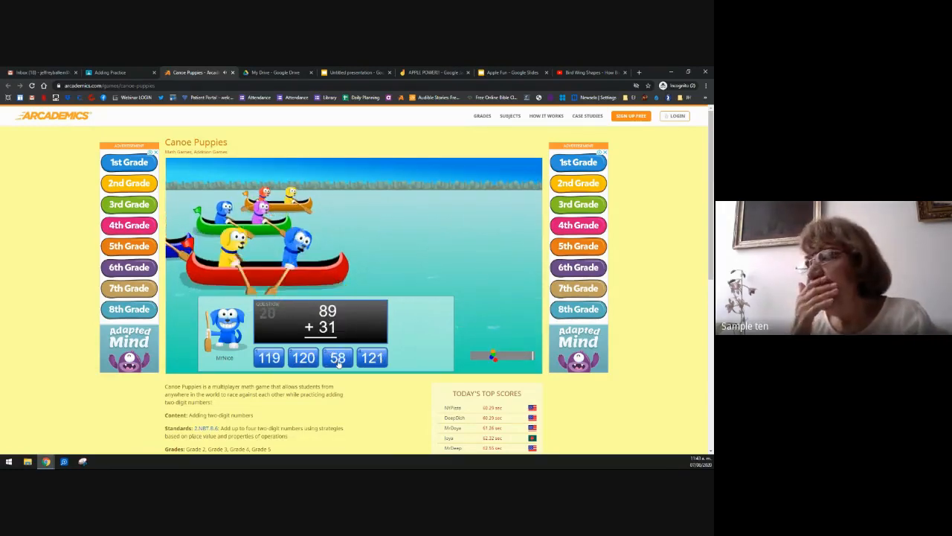
left_click(304, 358)
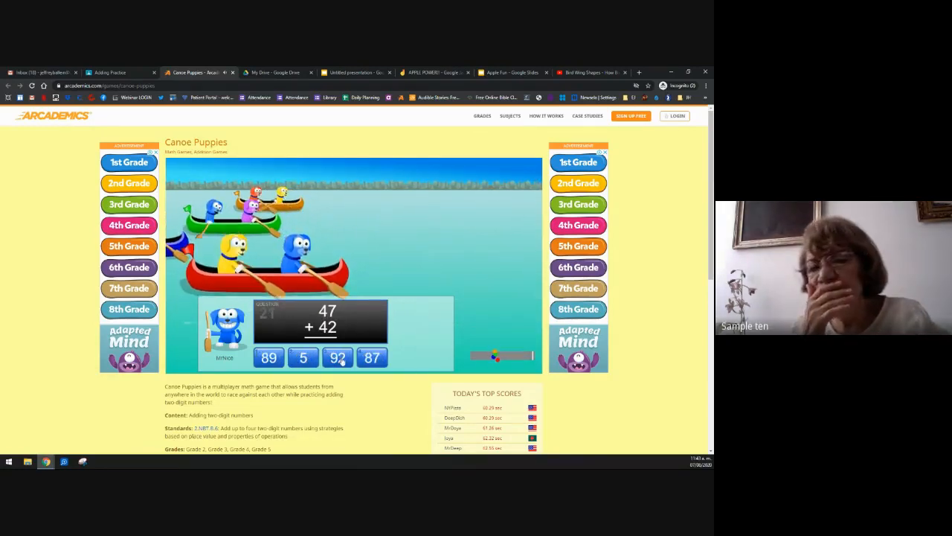
Step: Answer the remaining problems, 47 + 42 = 89 through 84 + 43 = 127, to finish the race
left_click(273, 360)
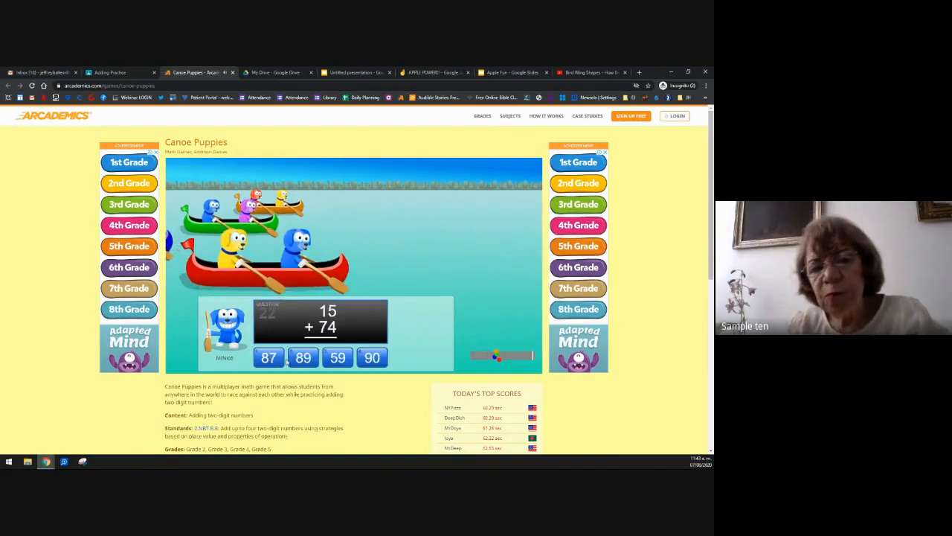
left_click(331, 360)
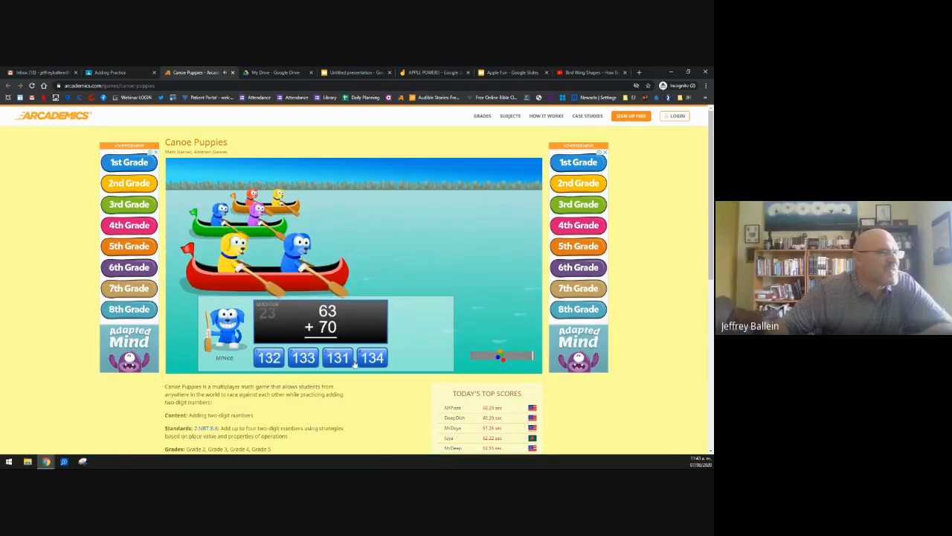
left_click(311, 360)
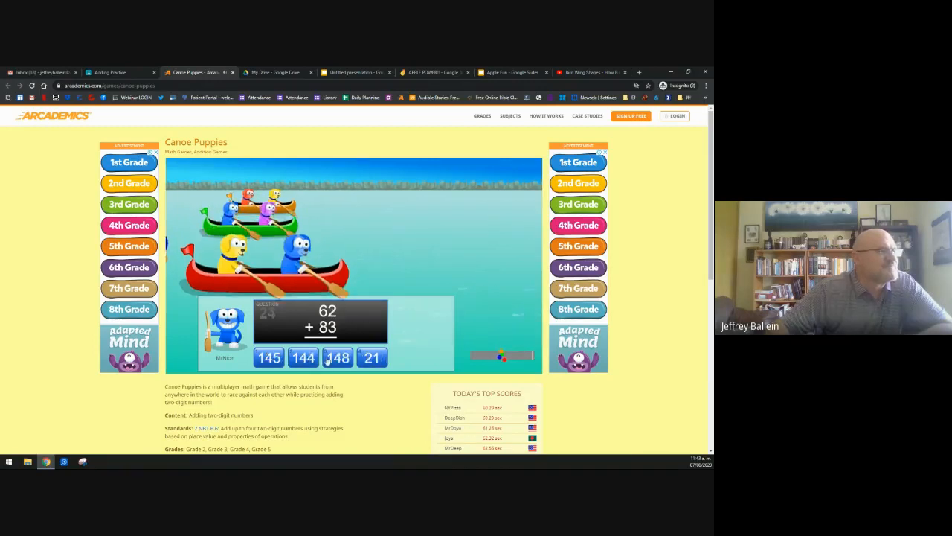
left_click(272, 360)
left_click(338, 360)
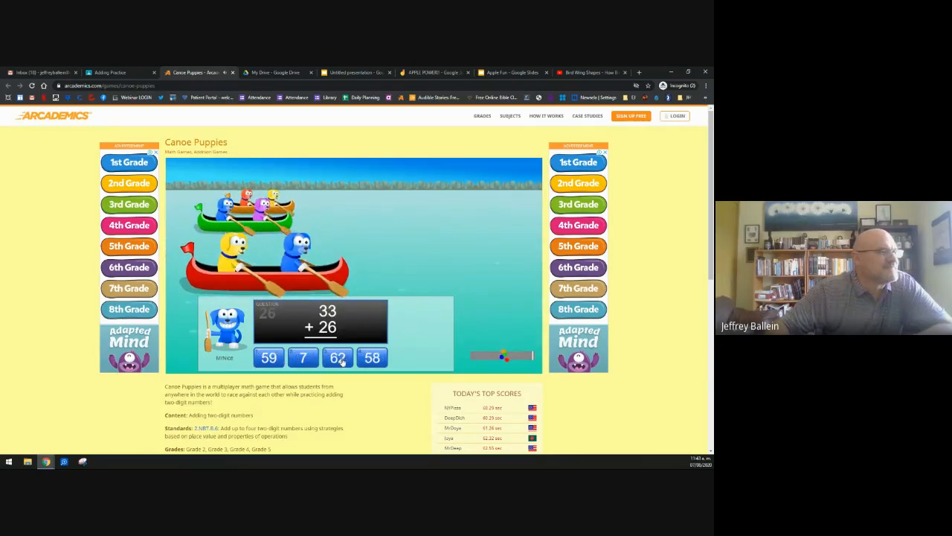
left_click(270, 360)
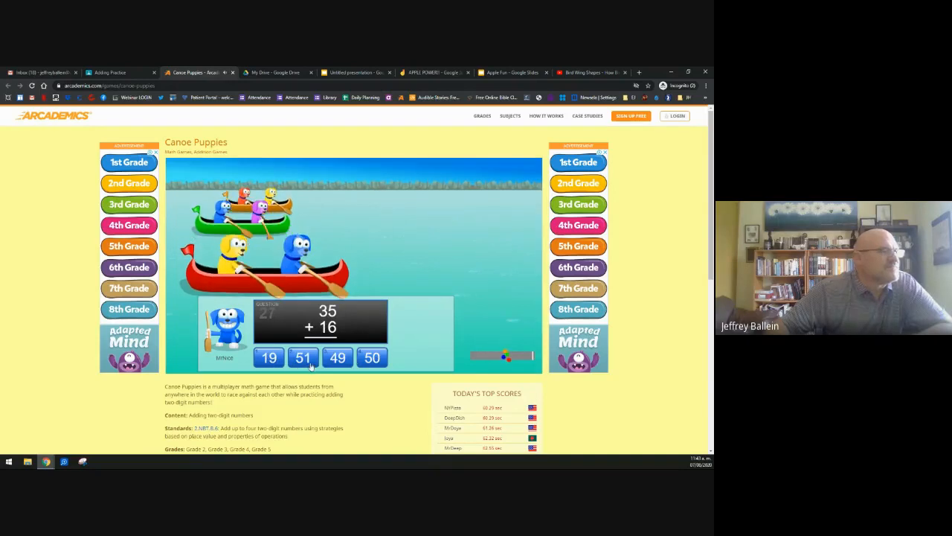
left_click(305, 360)
left_click(270, 361)
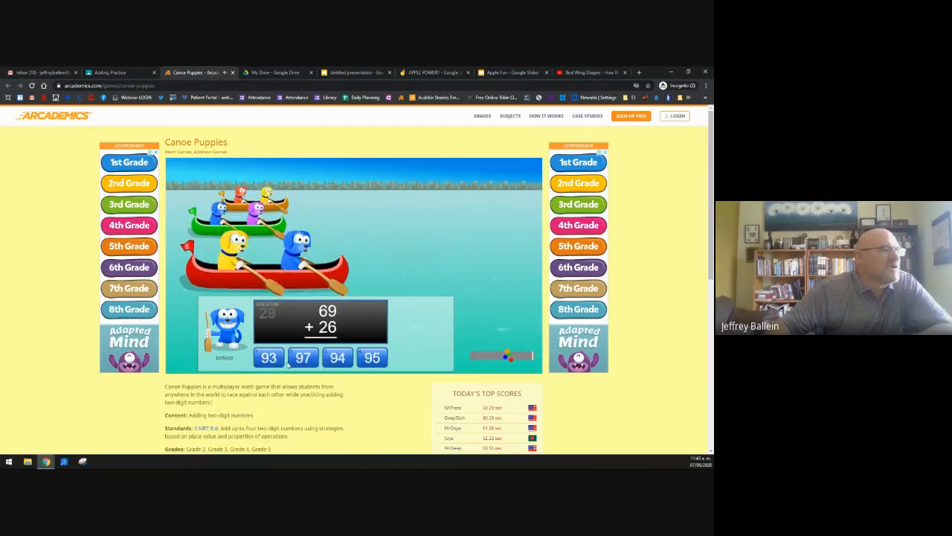
left_click(372, 359)
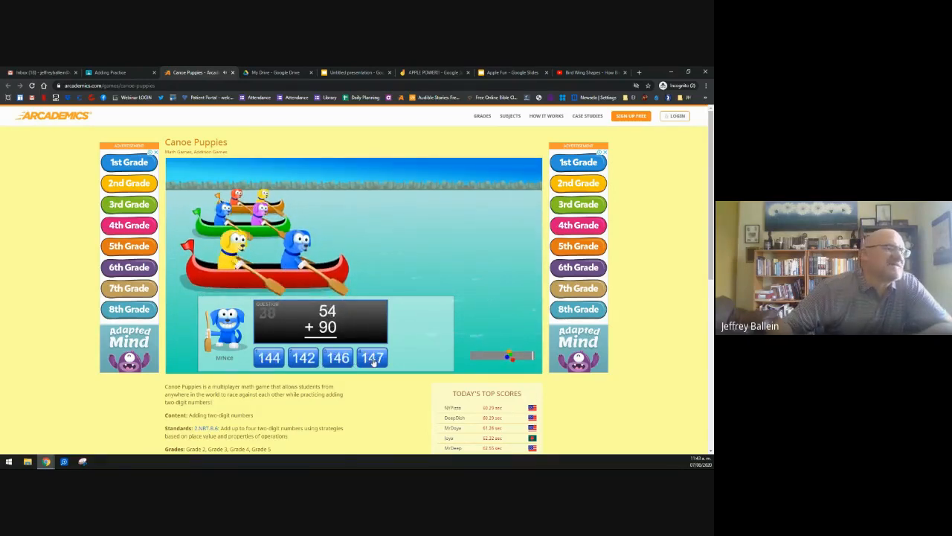
left_click(279, 360)
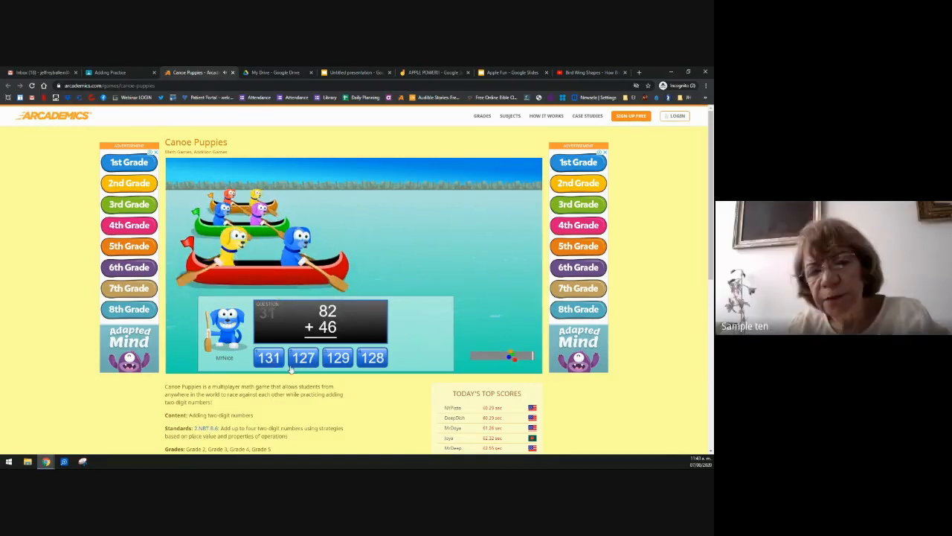
left_click(373, 360)
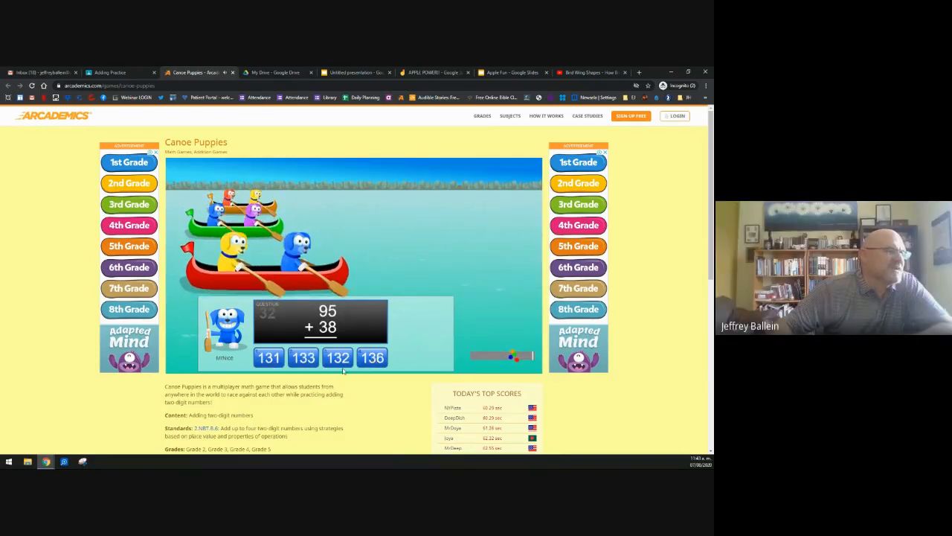
left_click(304, 360)
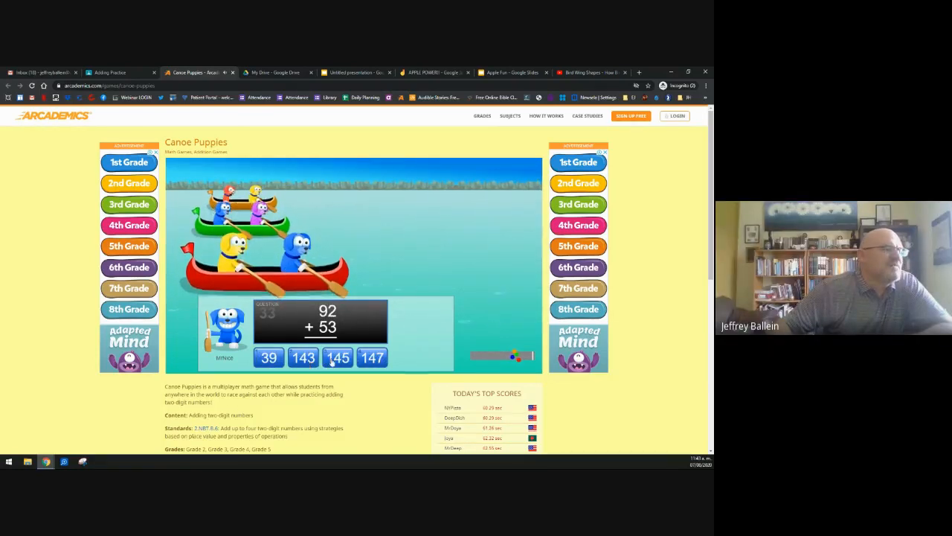
left_click(336, 360)
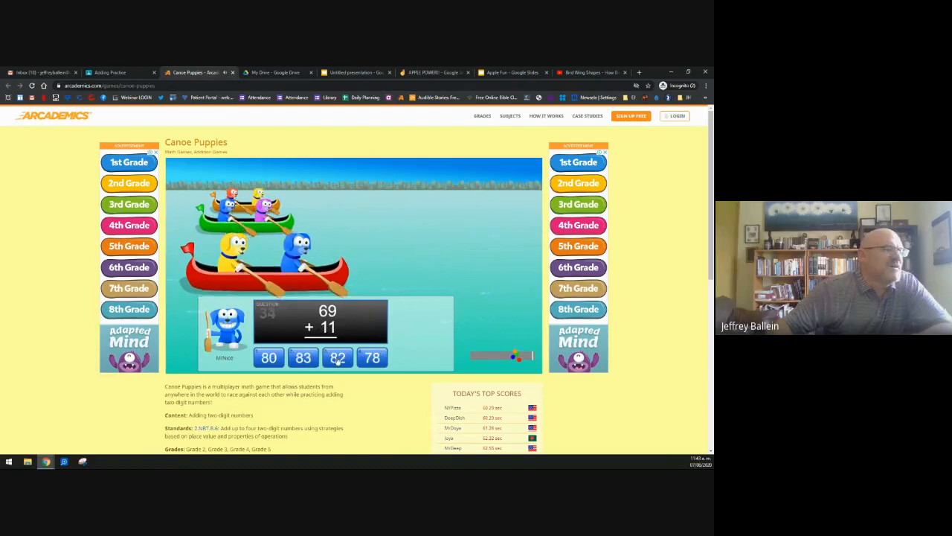
left_click(268, 360)
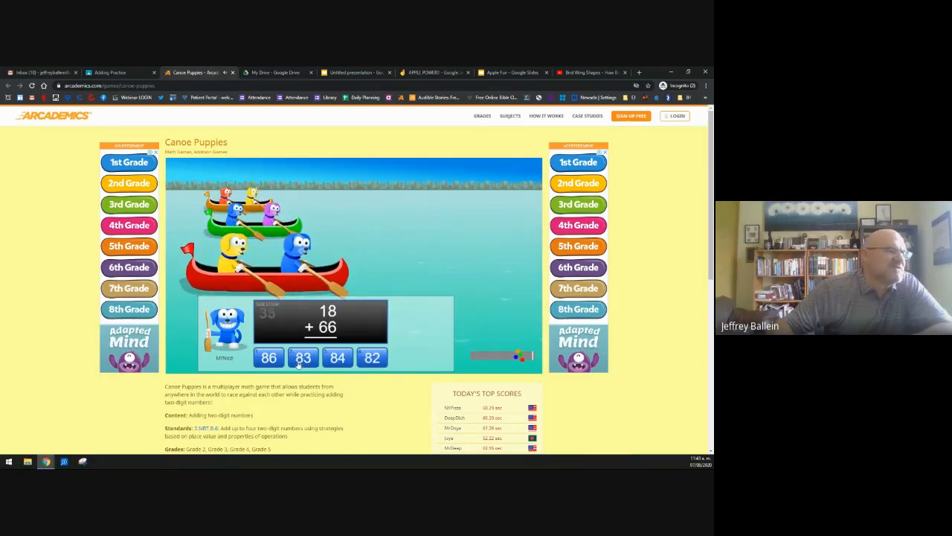
left_click(337, 358)
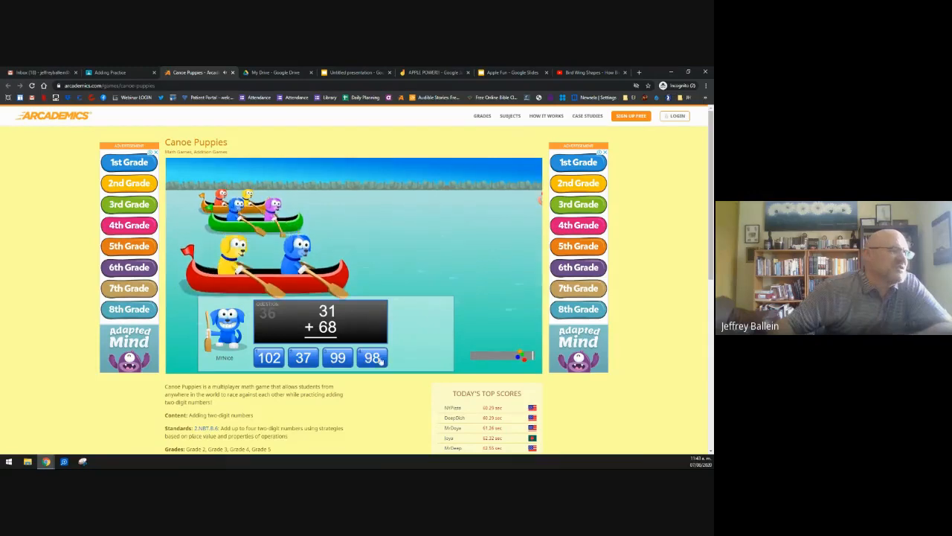
left_click(340, 360)
left_click(338, 360)
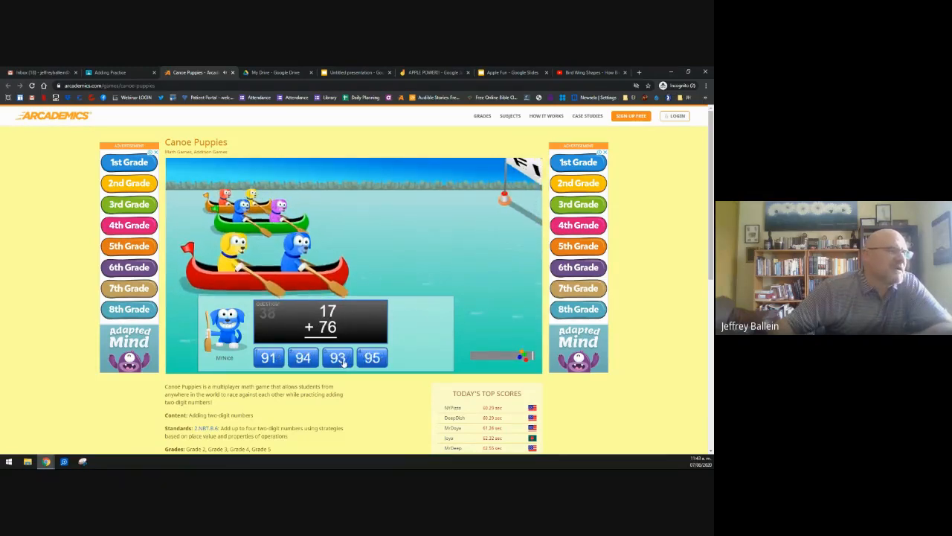
left_click(339, 360)
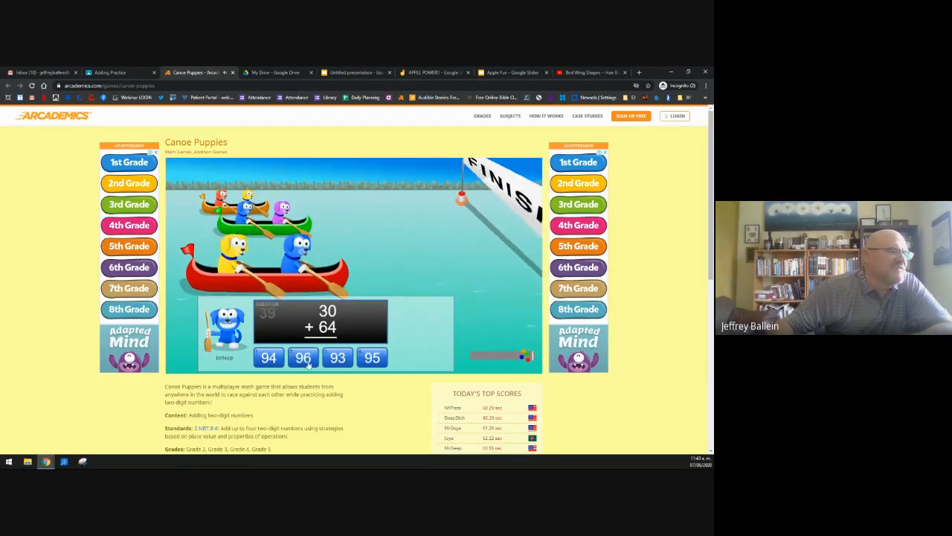
left_click(269, 360)
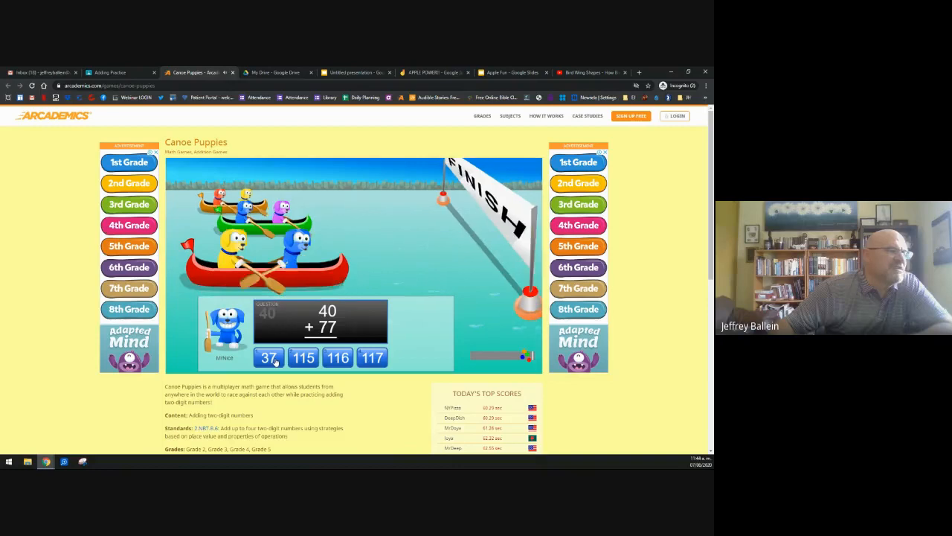
left_click(372, 360)
left_click(340, 361)
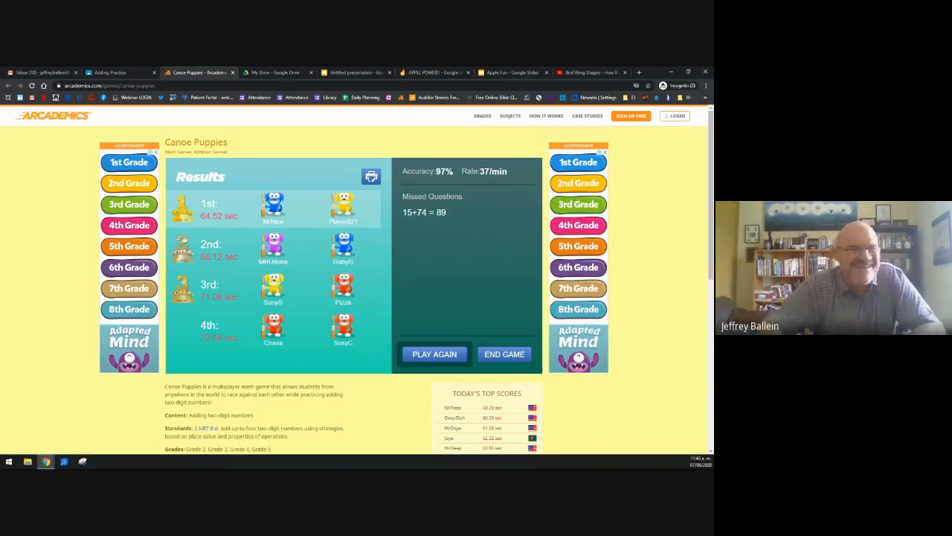
Step: End the Canoe Puppies game, filter Arcademics to Grade 1 games and open Ducky Race
left_click(504, 356)
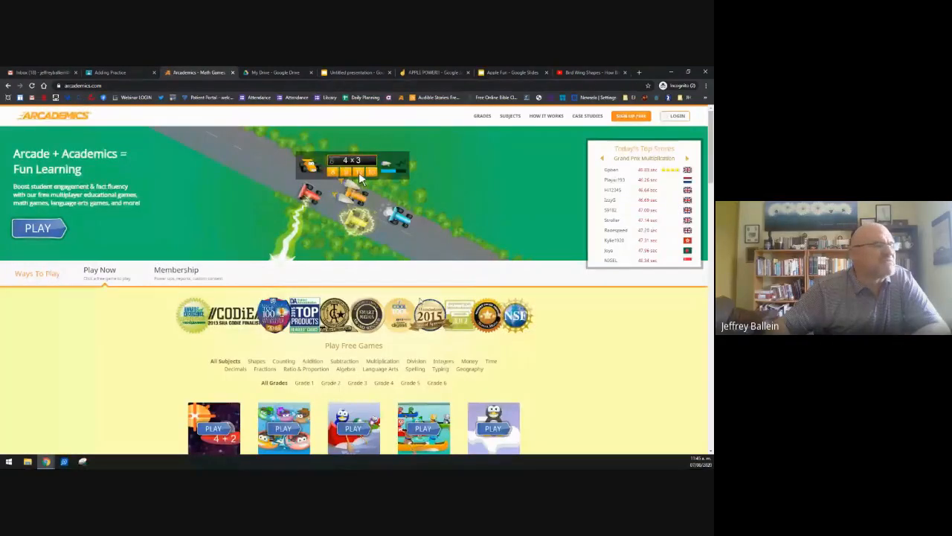
scroll(358, 172, "down", 3)
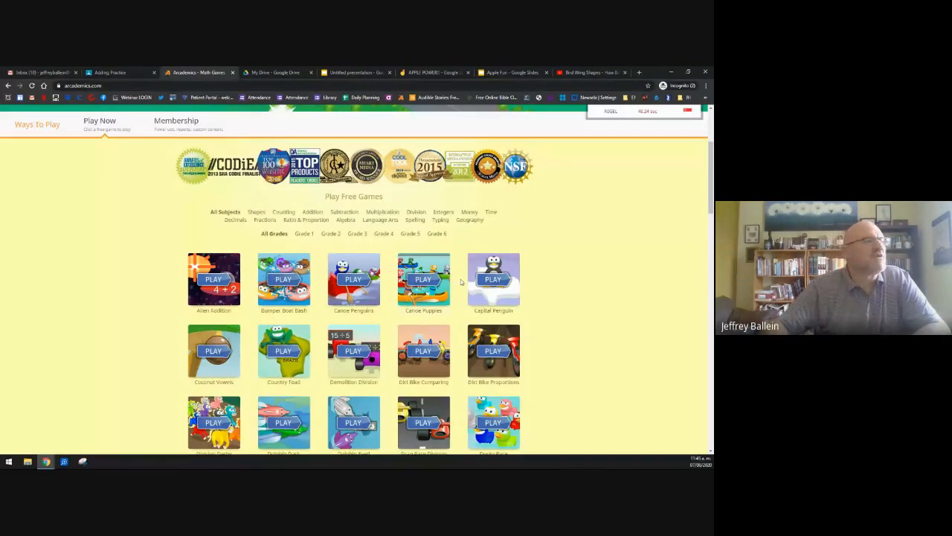
scroll(357, 212, "down", 2)
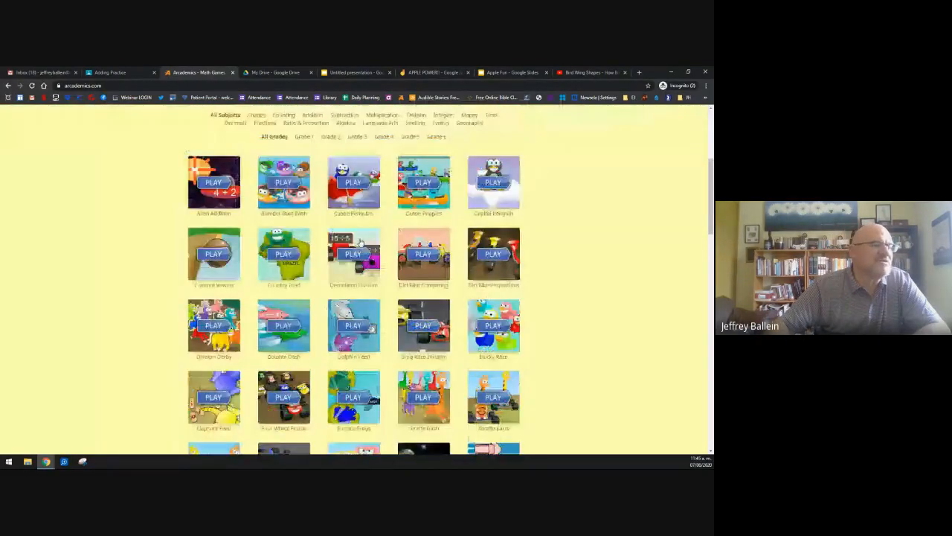
scroll(359, 242, "down", 2)
scroll(307, 275, "up", 4)
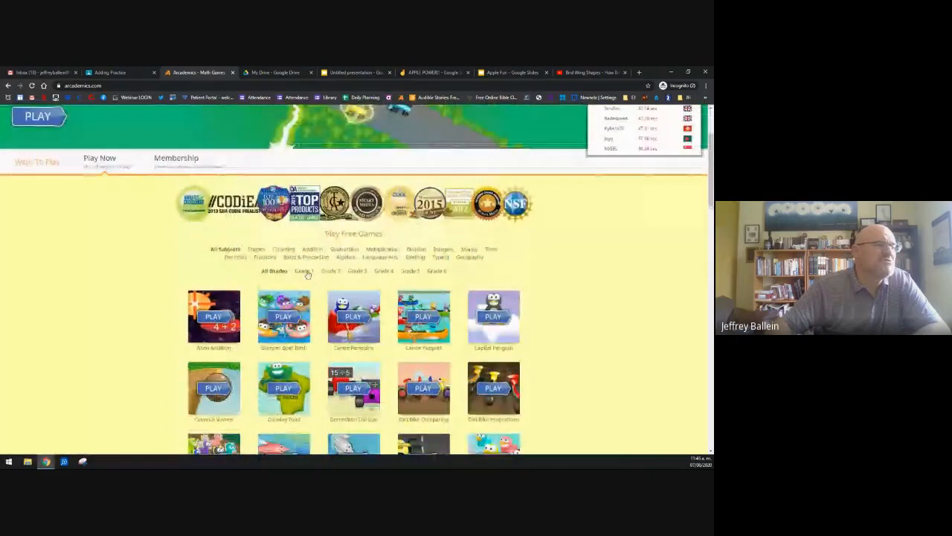
left_click(309, 274)
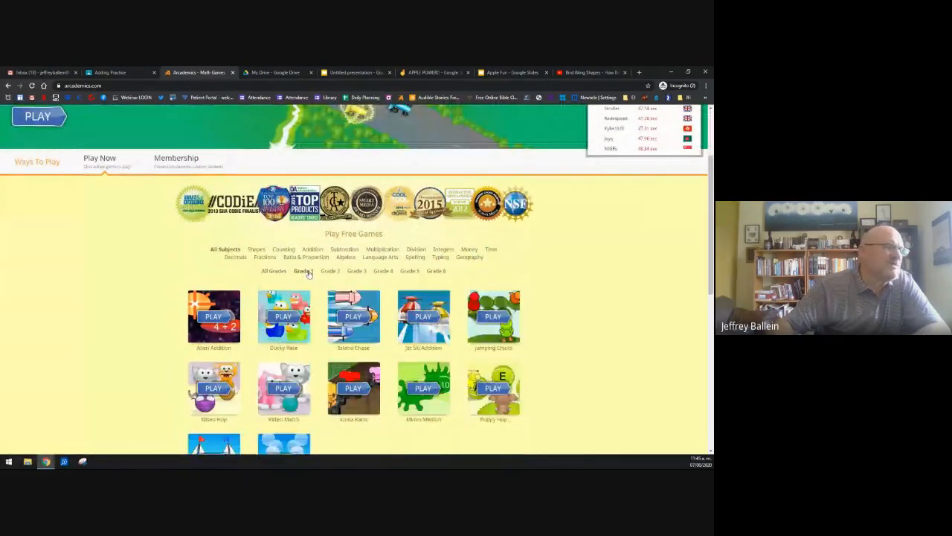
scroll(151, 322, "down", 2)
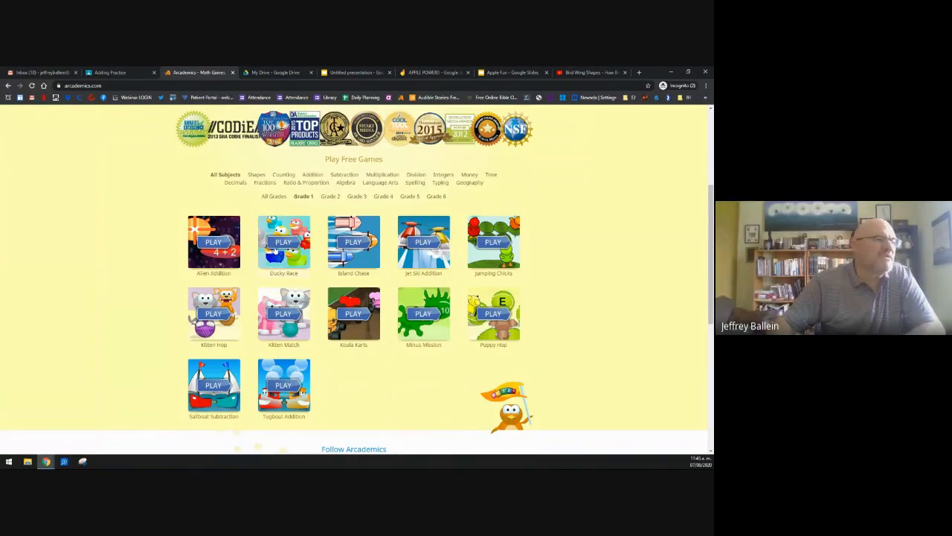
left_click(288, 258)
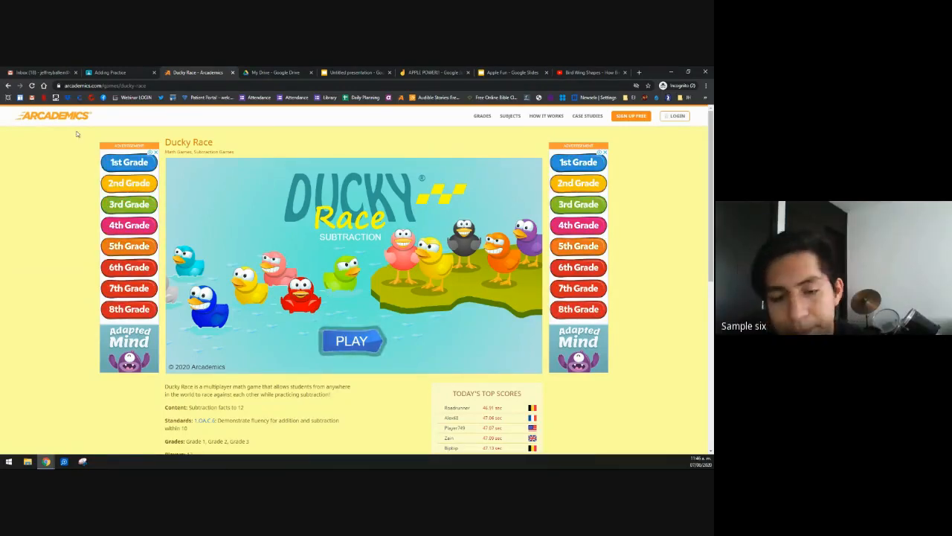
Step: Start Ducky Race, accept the player name to reach the lobby, then close the game tab
left_click(114, 86)
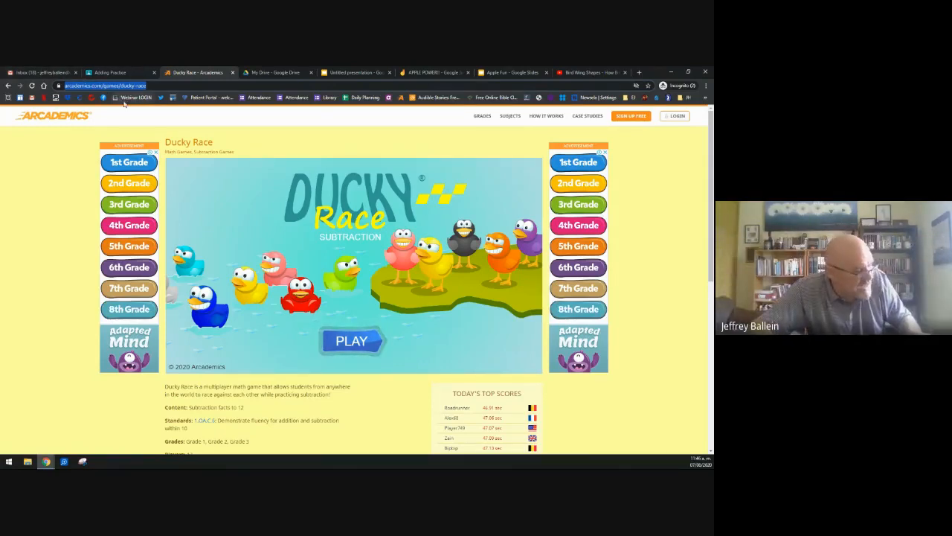
left_click(351, 342)
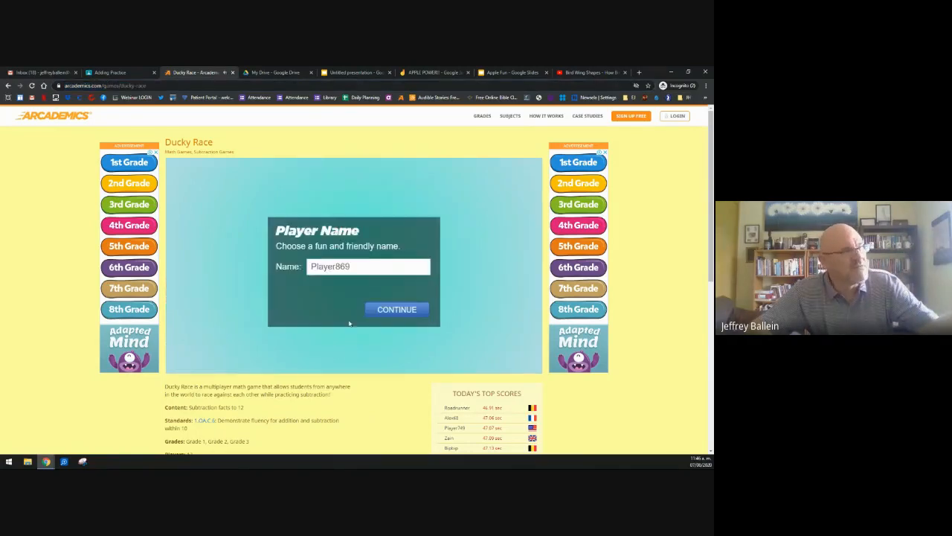
left_click(392, 311)
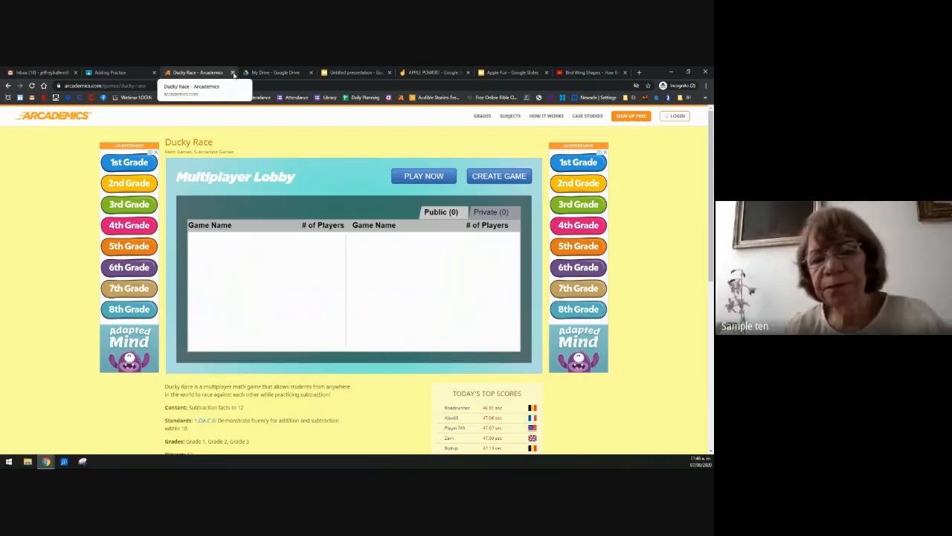
left_click(233, 72)
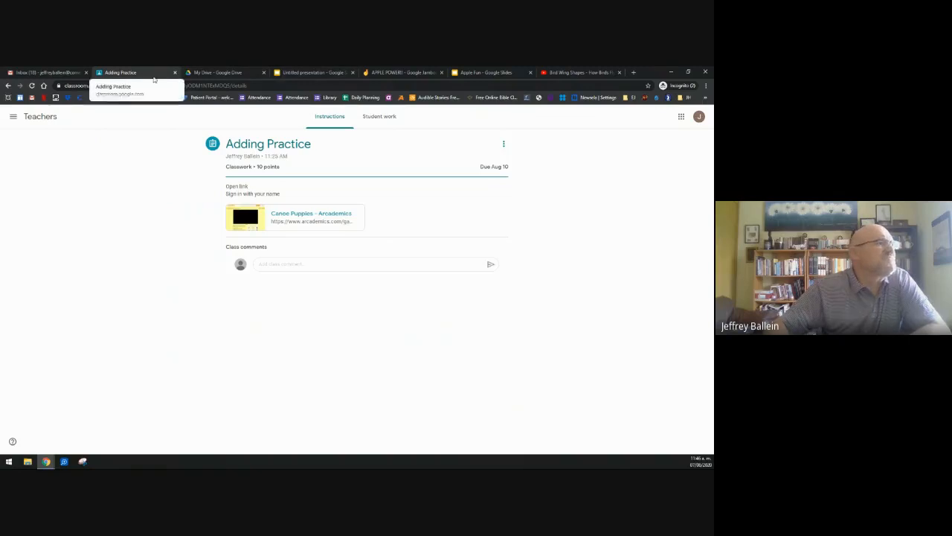
Step: Go to the Teachers class's Classwork page and open the Create menu
left_click(45, 119)
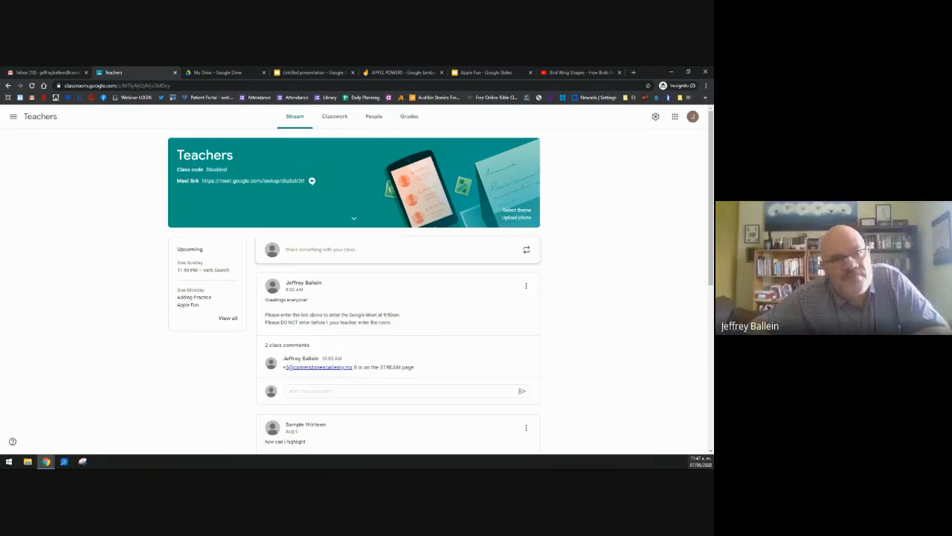
left_click(334, 116)
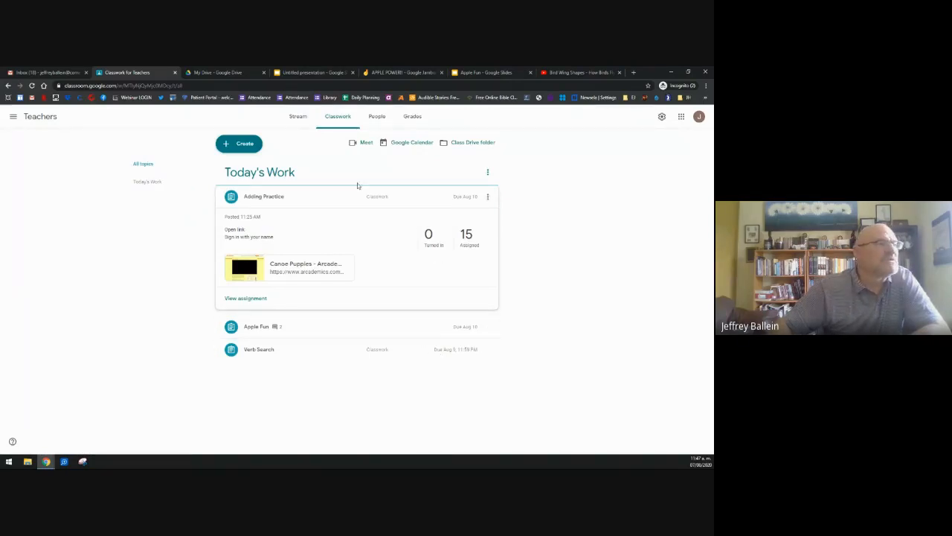
left_click(236, 145)
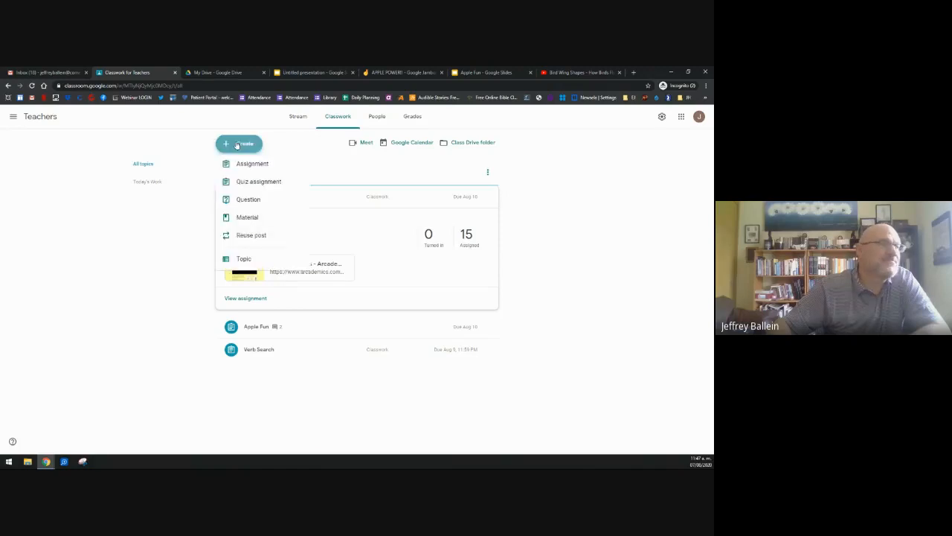
Step: Create assignment 'Bird Wings' with instructions: watch video with class, click assignment, answer questions, submit
left_click(241, 169)
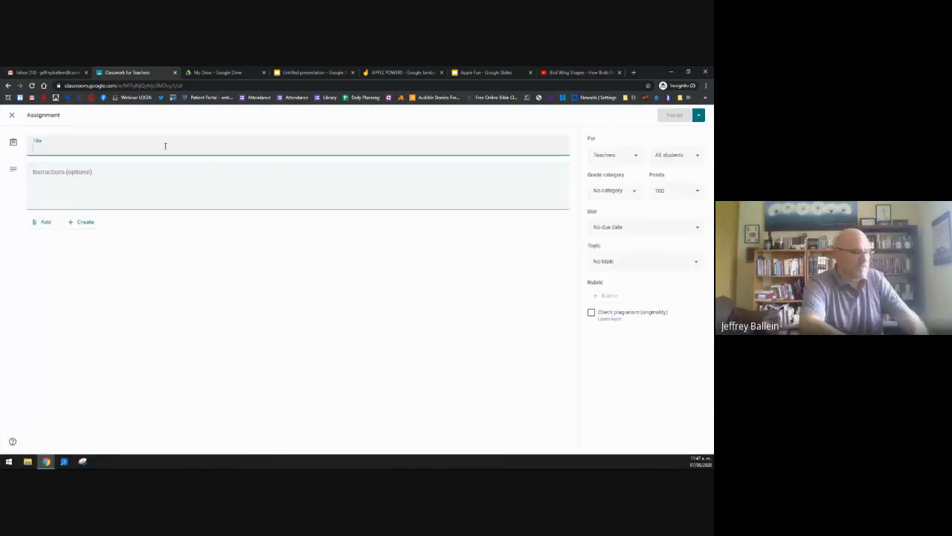
type("Bird Wings")
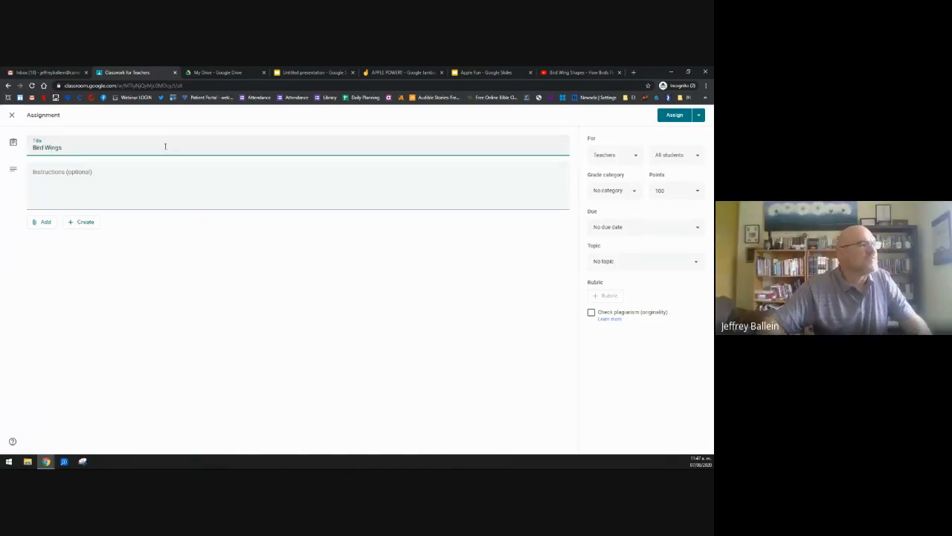
left_click(153, 172)
type("Cl")
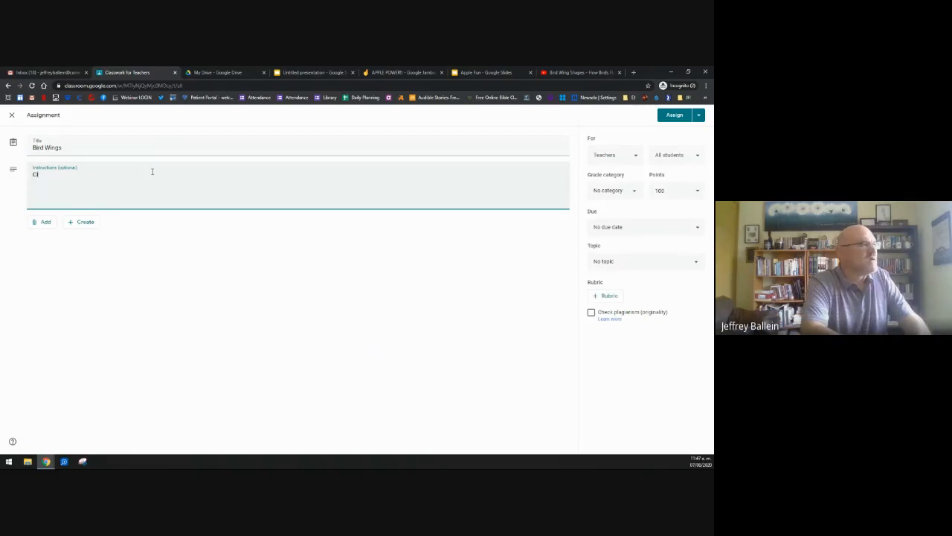
type("ick")
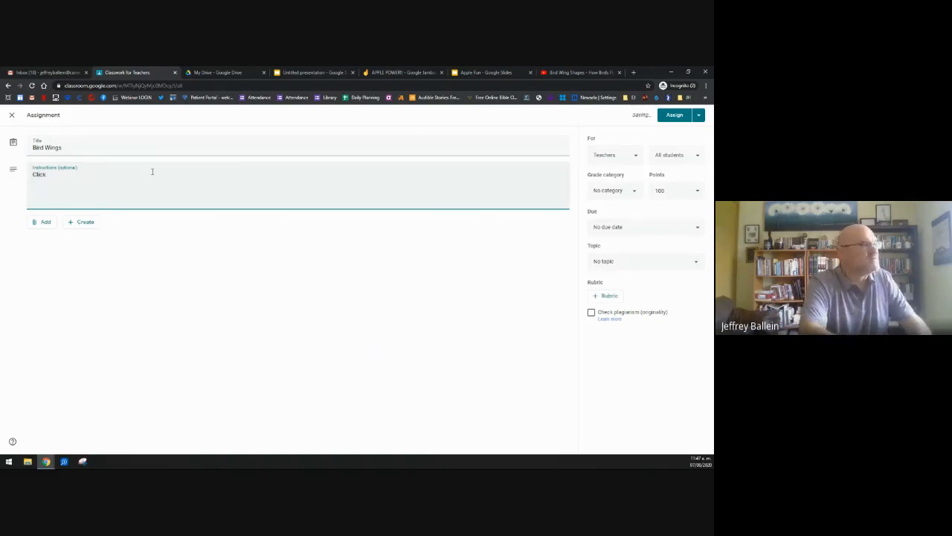
key("BackSpace")
key("BackSpace")
key("BackSpace")
key("BackSpace")
key("BackSpace")
key("BackSpace")
type("Watch with video with class")
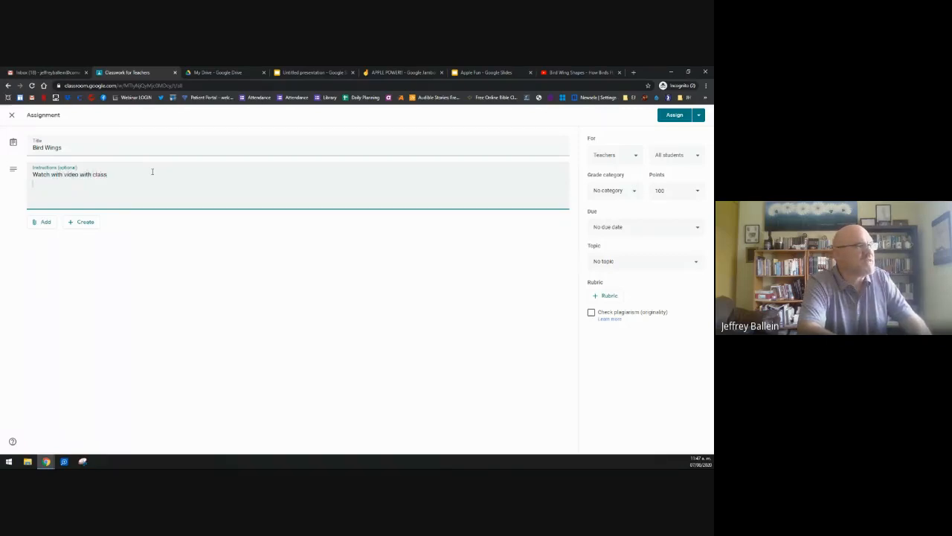
key("Return")
type("Cli")
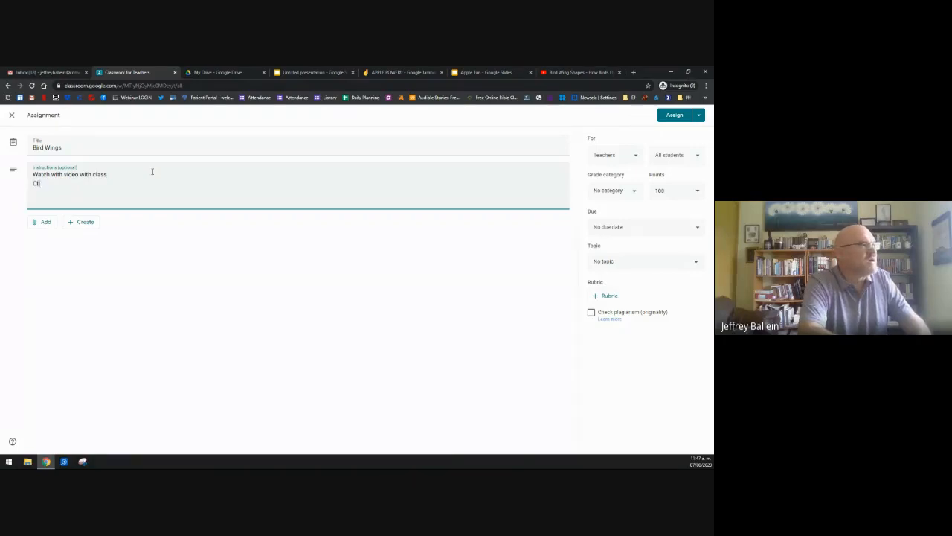
type("ck")
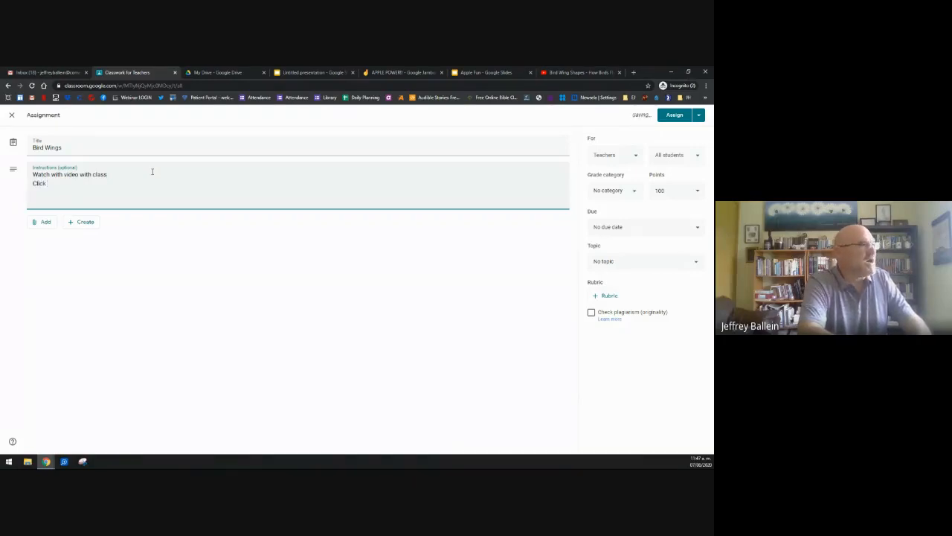
type(" assignment ans")
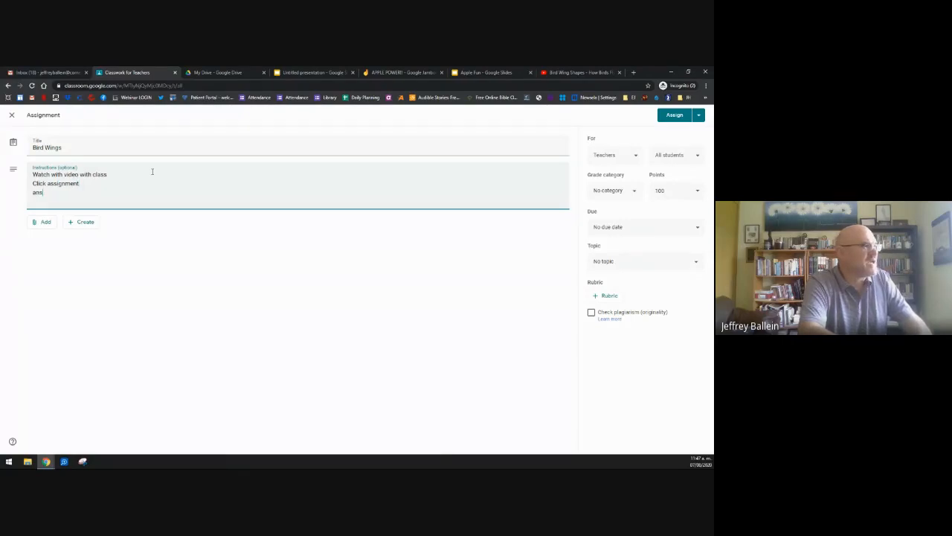
type("w")
key("BackSpace")
key("BackSpace")
key("BackSpace")
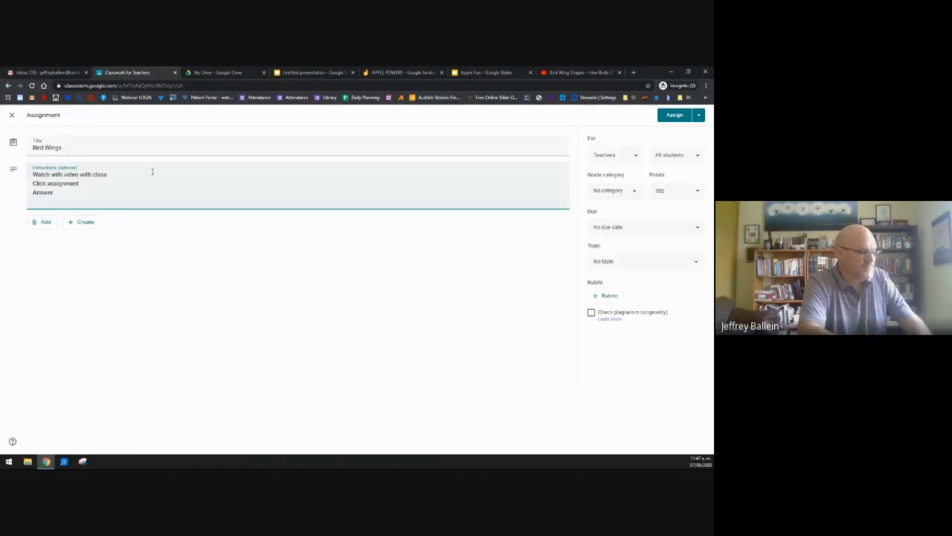
type("Answer quest")
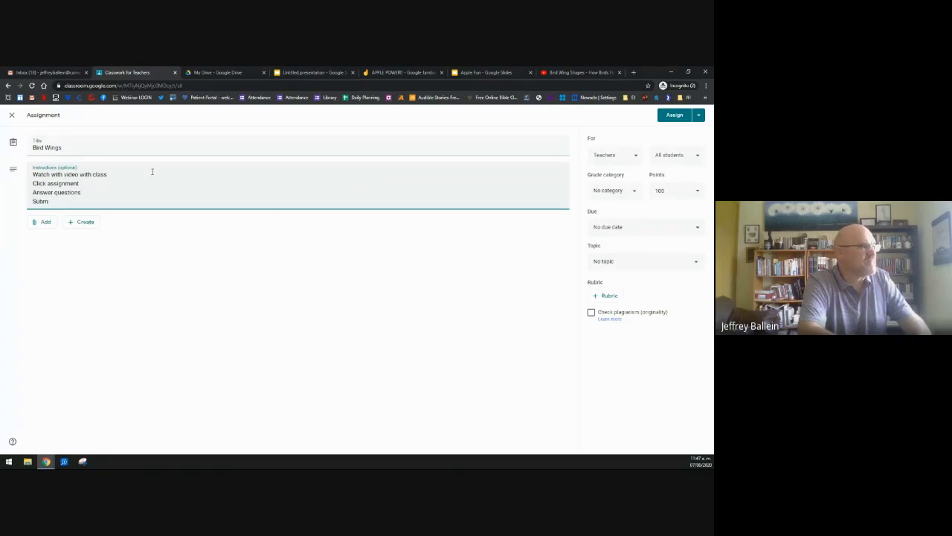
type("ions Submit")
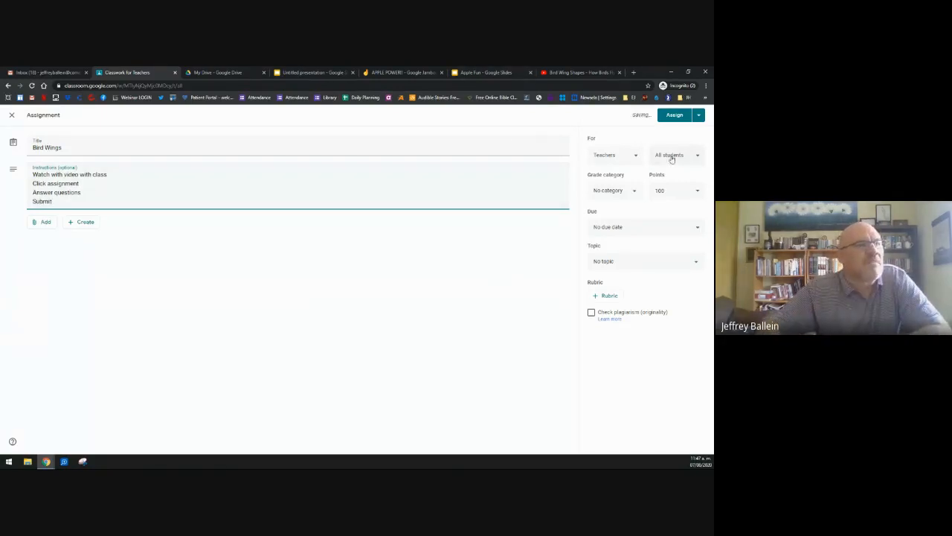
Step: Set the grade category to Homework and change the points from 100 to 10
left_click(633, 195)
left_click(618, 226)
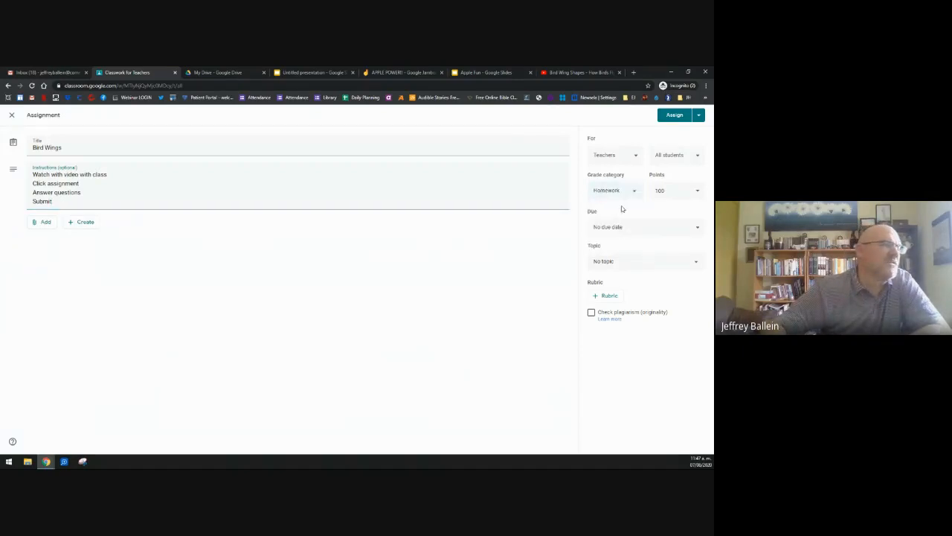
left_click(696, 191)
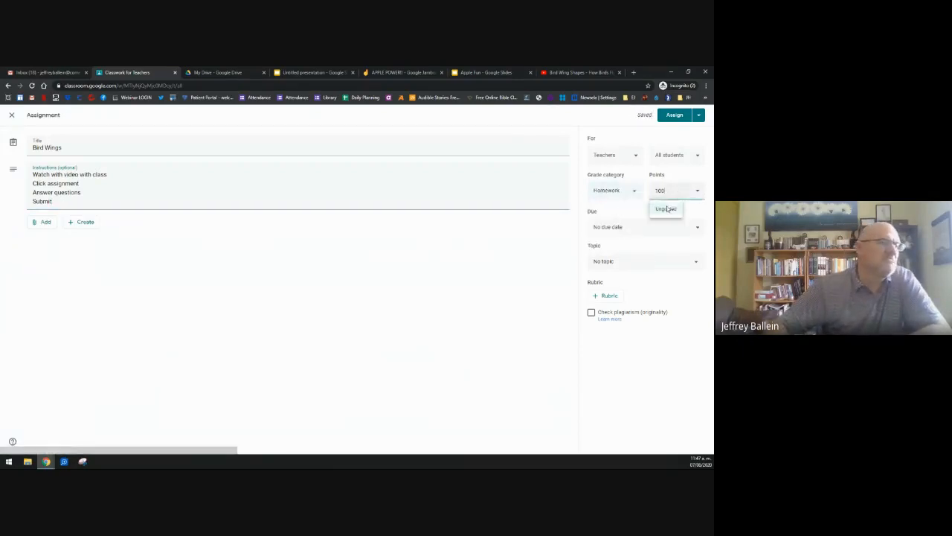
key("BackSpace")
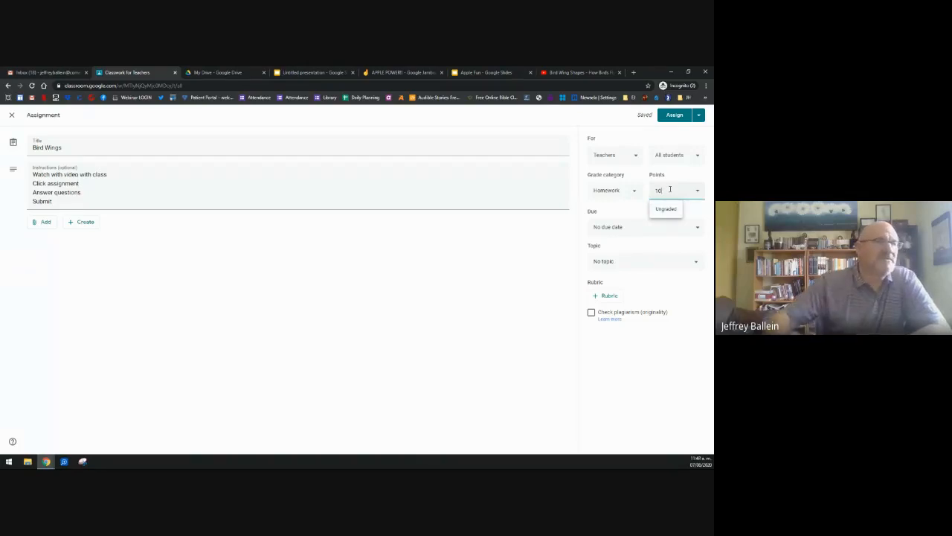
Step: Set the due date to Mon, Aug 10 and file it under the topic Today's Work
left_click(604, 226)
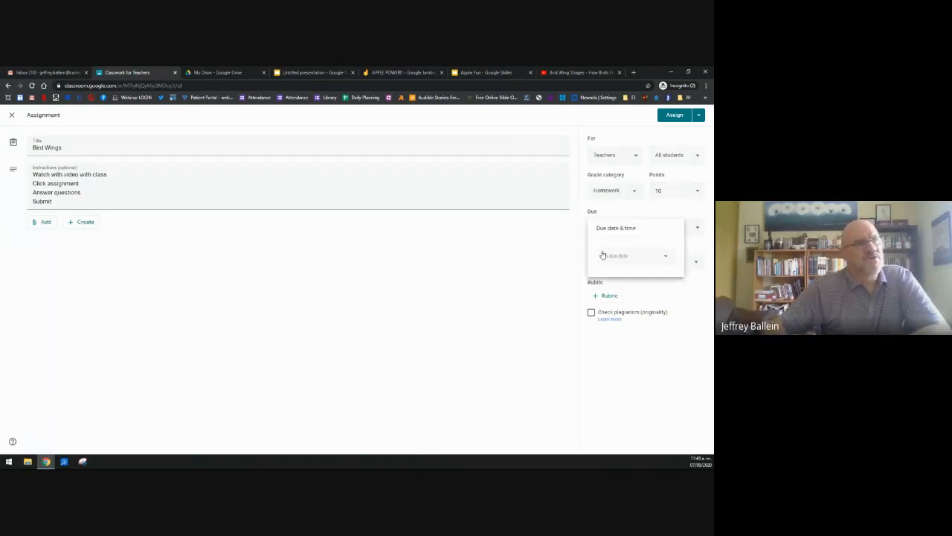
left_click(607, 256)
left_click(619, 316)
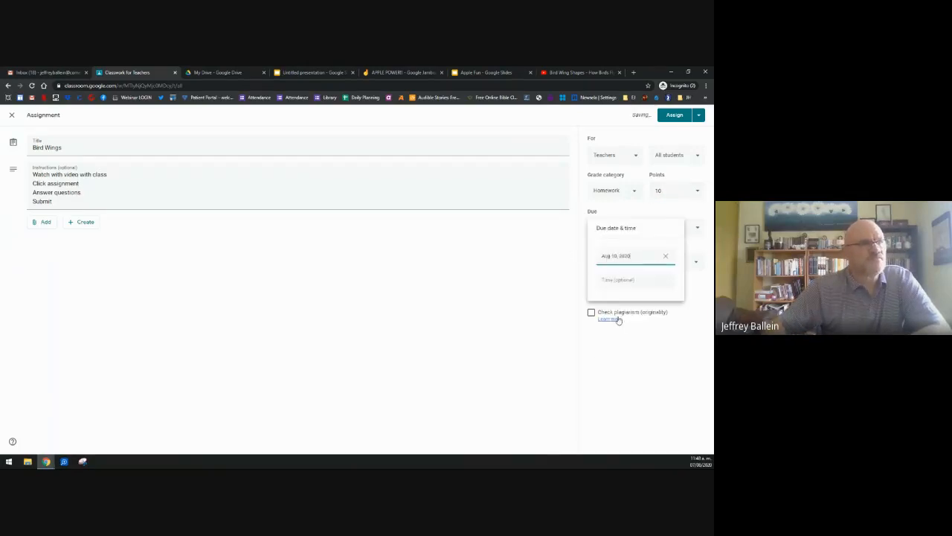
left_click(574, 312)
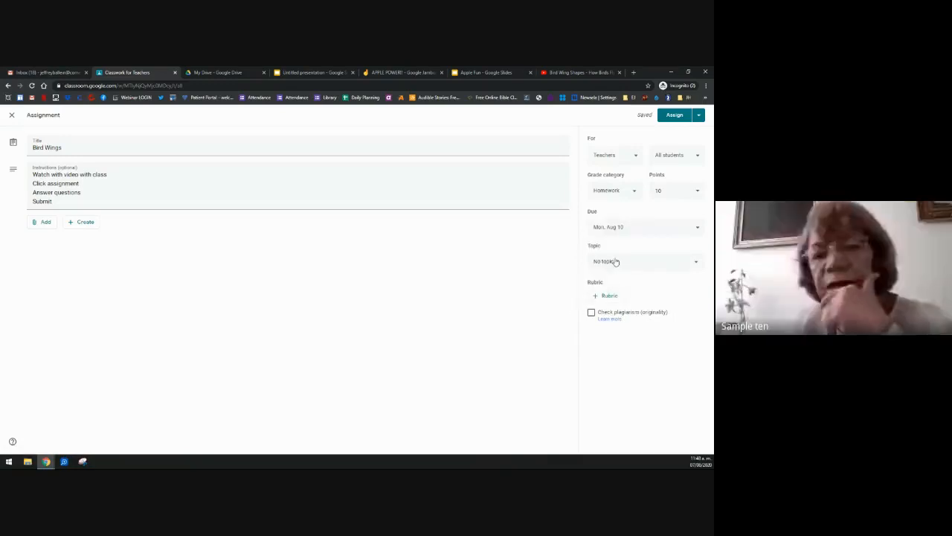
left_click(611, 260)
left_click(612, 305)
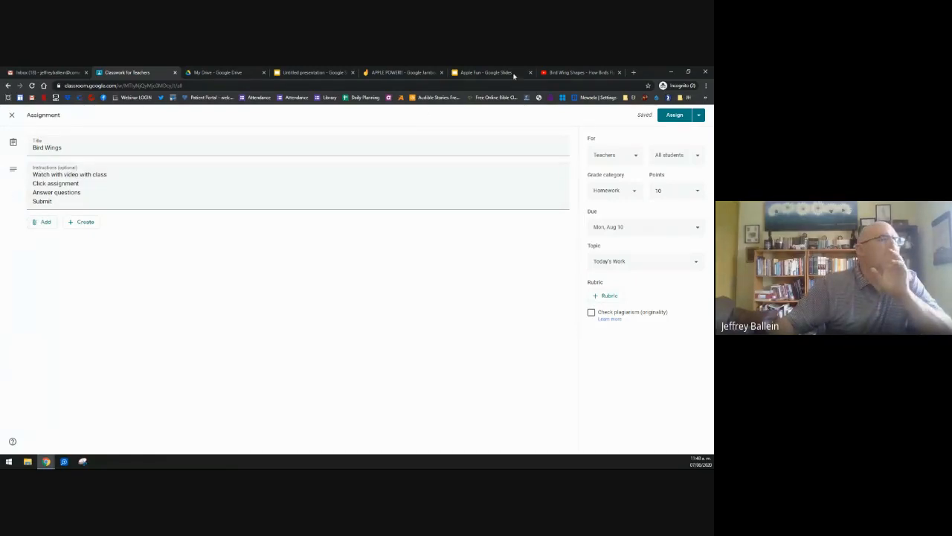
left_click(549, 74)
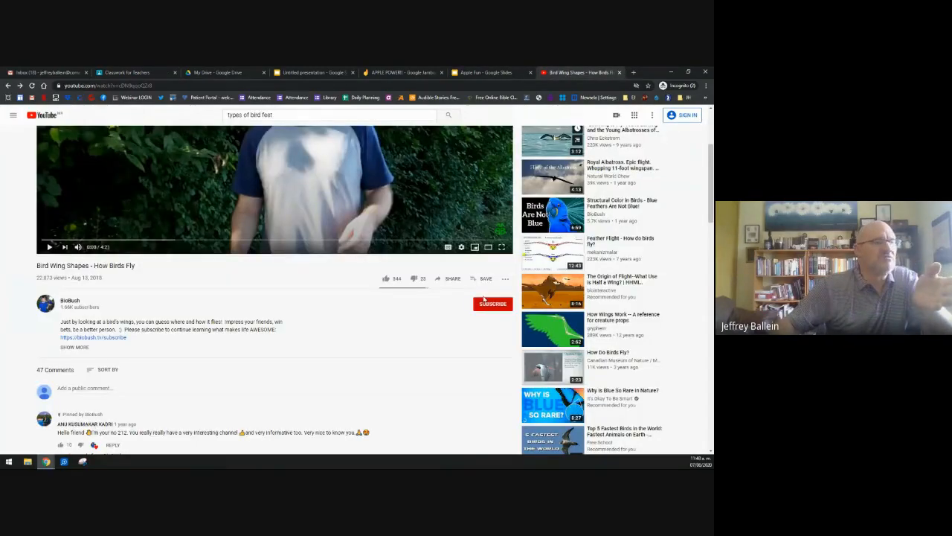
Step: Copy the URL of the 'Bird Wing Shapes - How Birds Fly' YouTube video
scroll(491, 294, "up", 3)
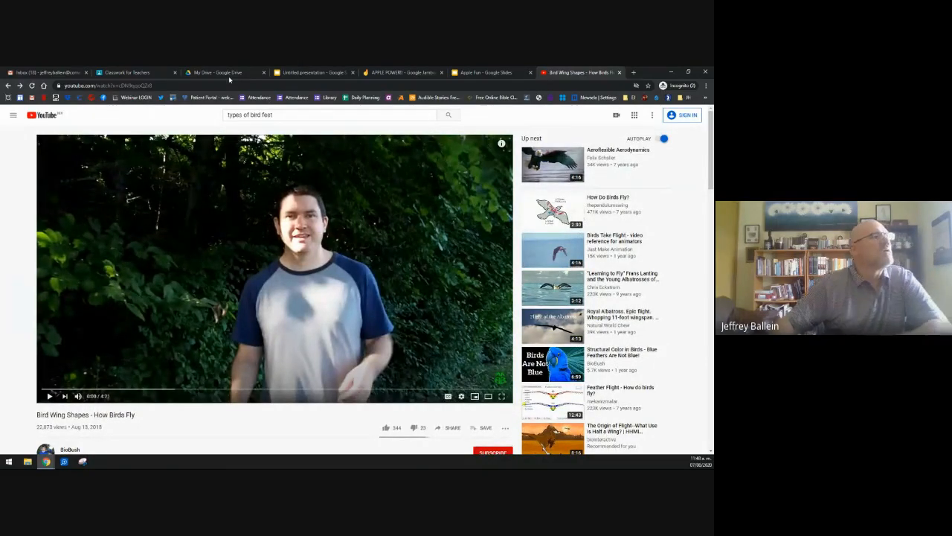
left_click(209, 85)
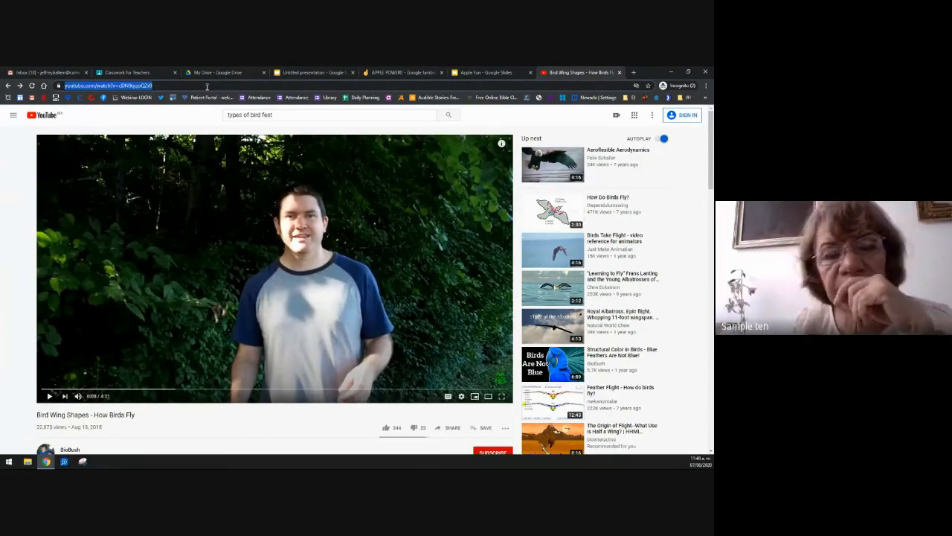
left_click(146, 75)
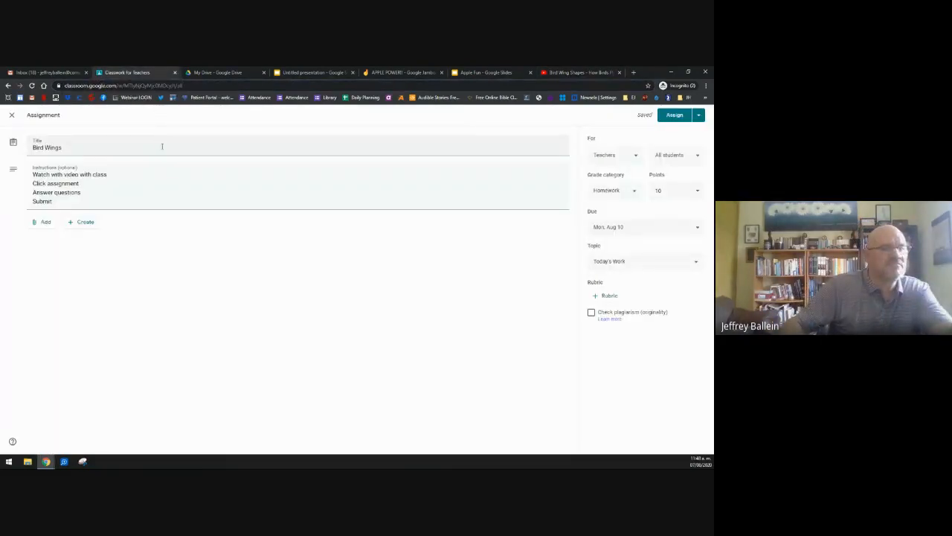
Step: Attach the YouTube video 'Bird Wing Shapes - How Birds Fly' by pasting its URL into the search
left_click(42, 222)
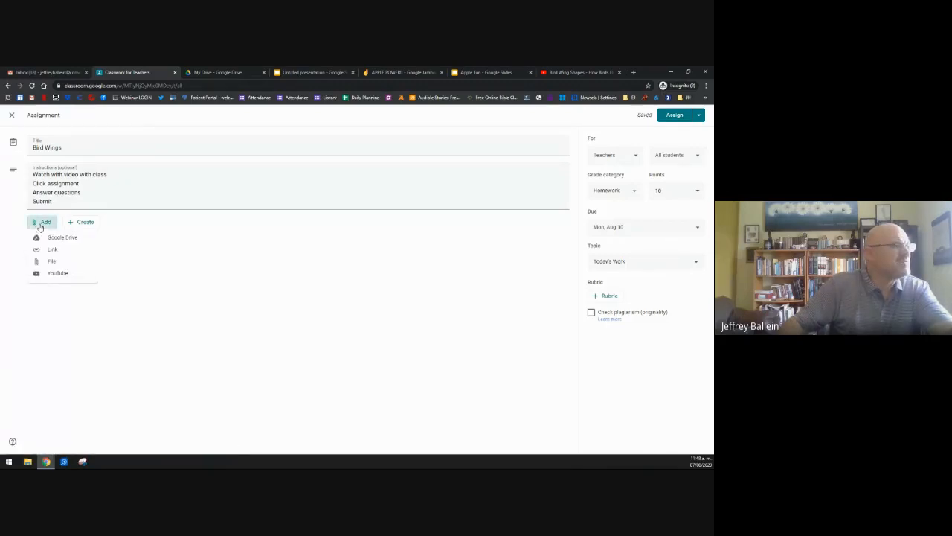
left_click(58, 273)
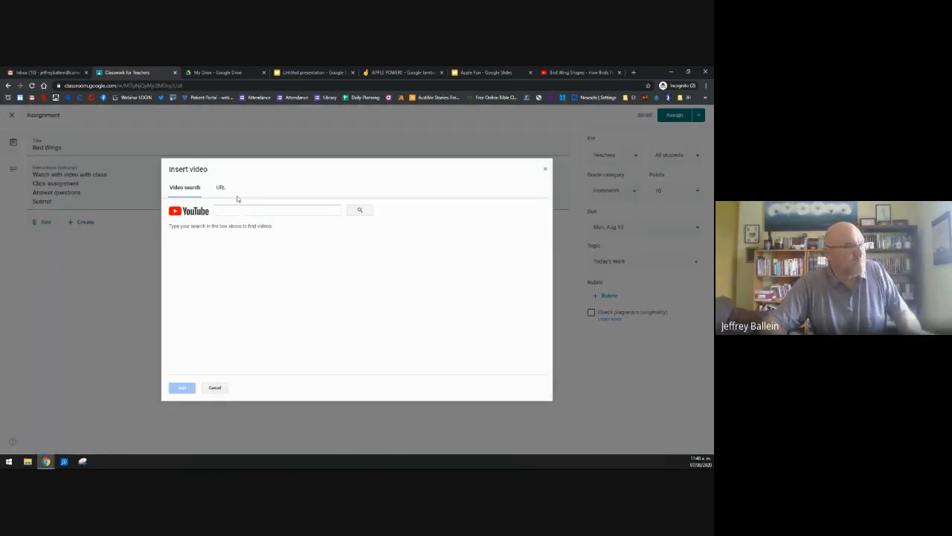
left_click(244, 212)
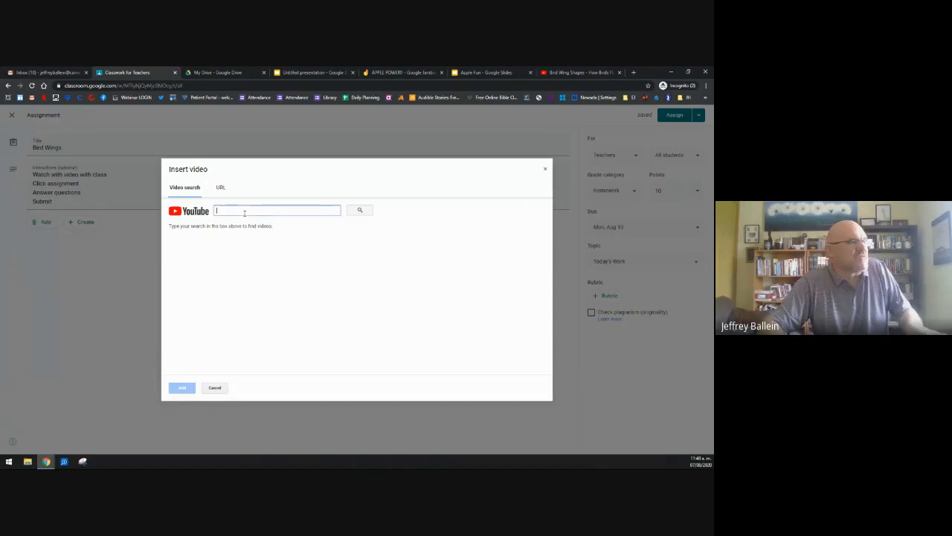
type("https://www.youtube.com/watch?v=cDN9gqpQZxE")
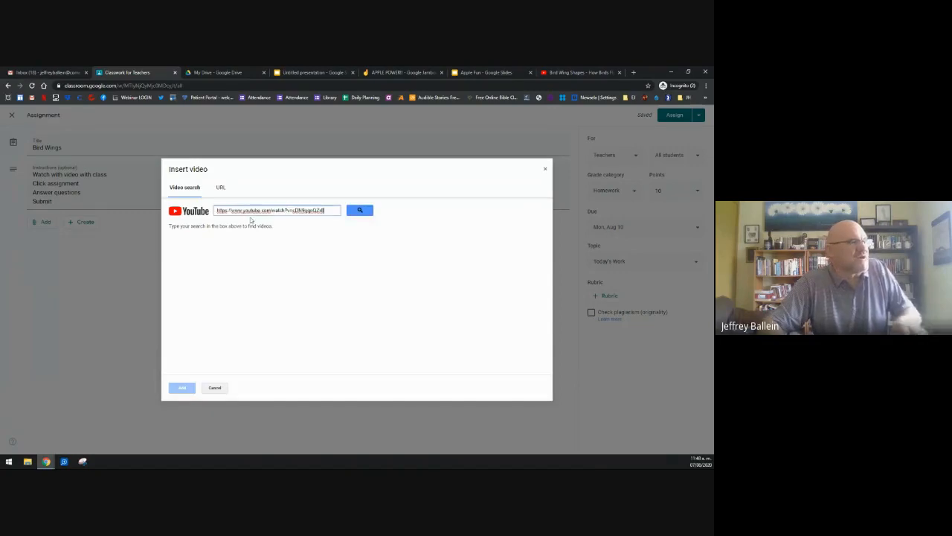
left_click(365, 211)
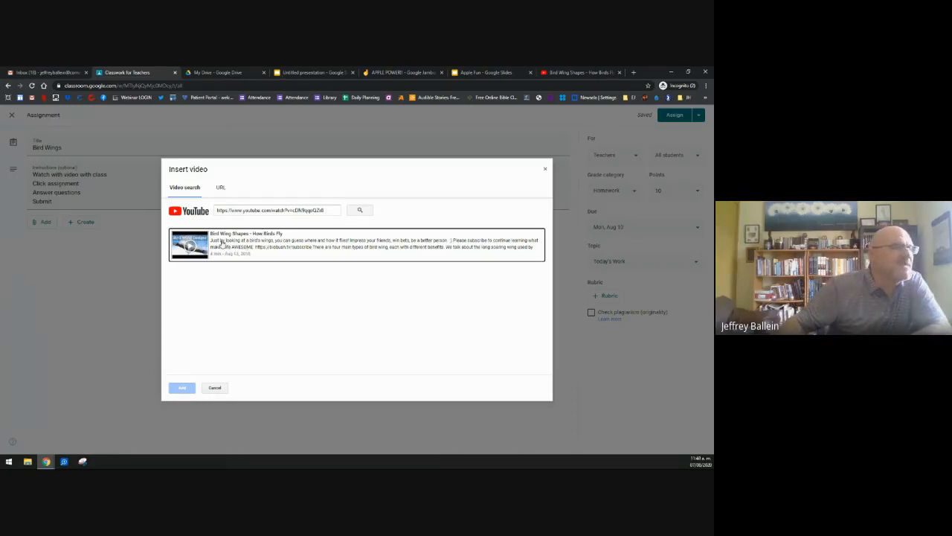
left_click(221, 243)
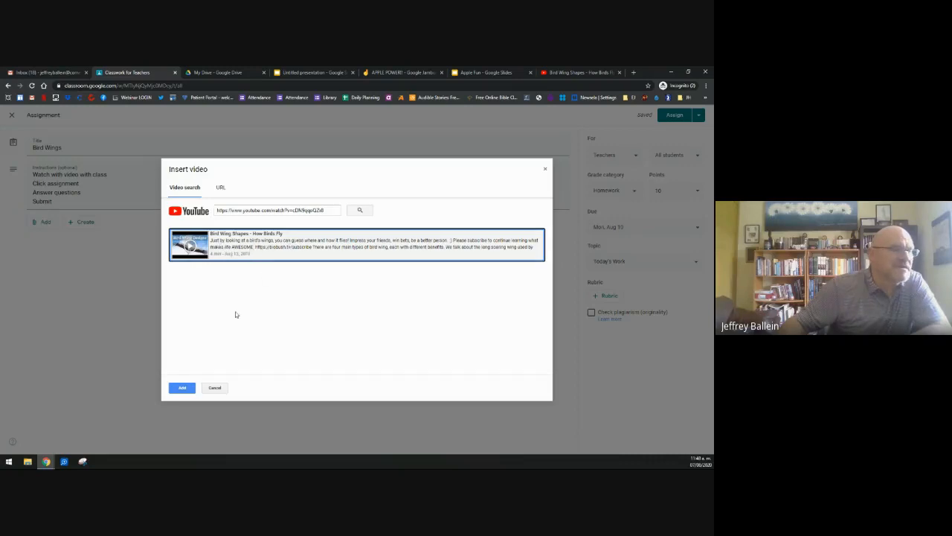
left_click(181, 388)
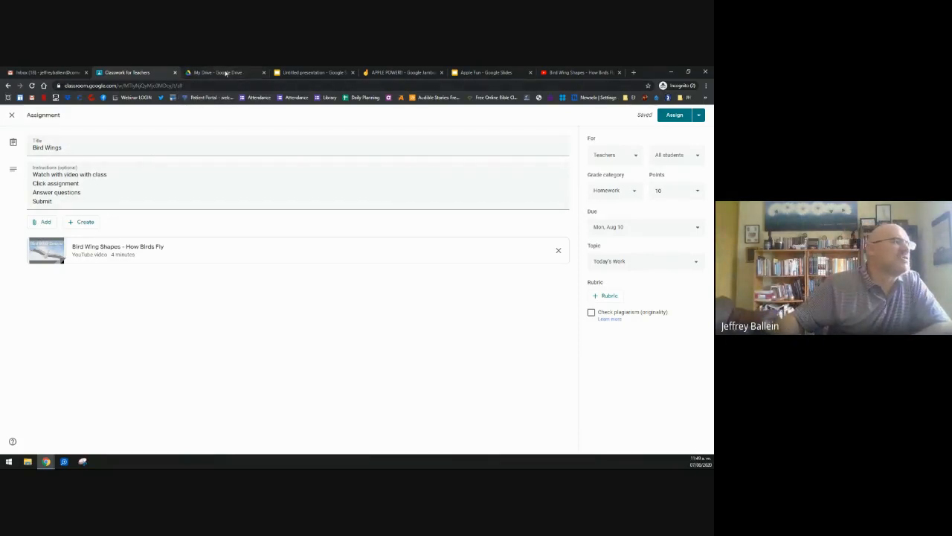
Step: Close the extra blank Untitled presentation from Drive and go back to the Bird Wings form
left_click(223, 72)
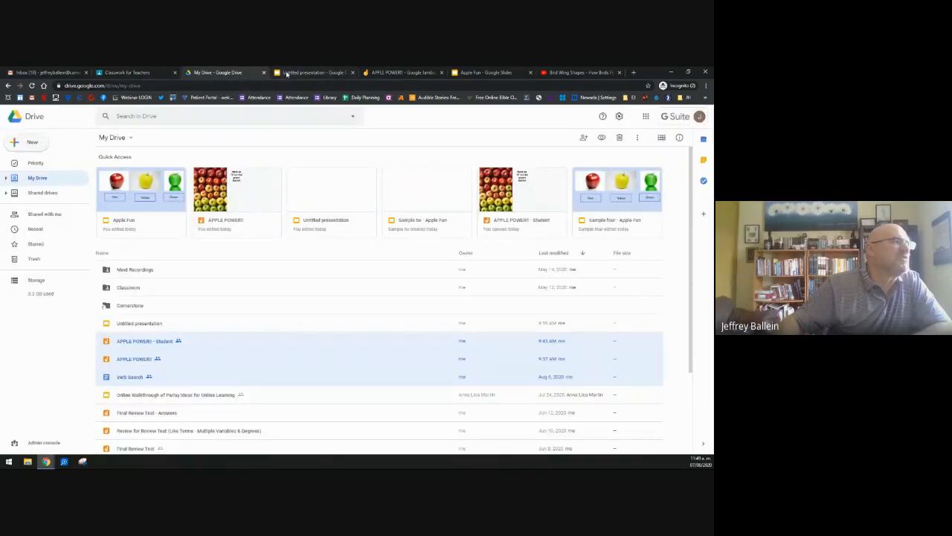
left_click(34, 150)
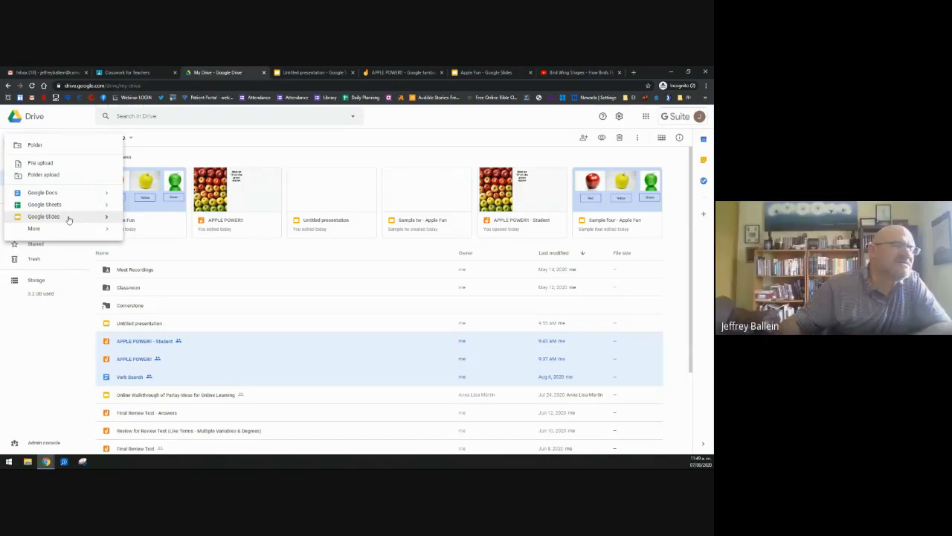
left_click(313, 72)
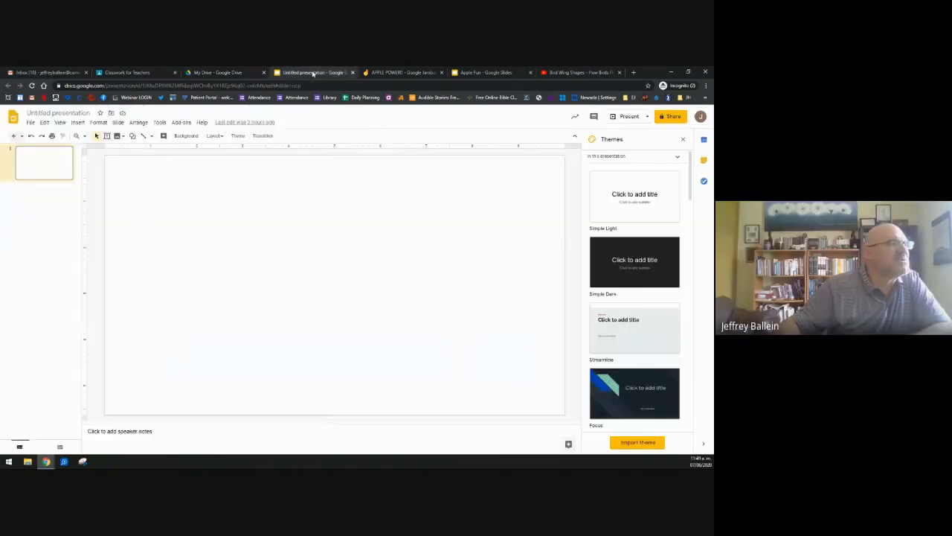
left_click(353, 73)
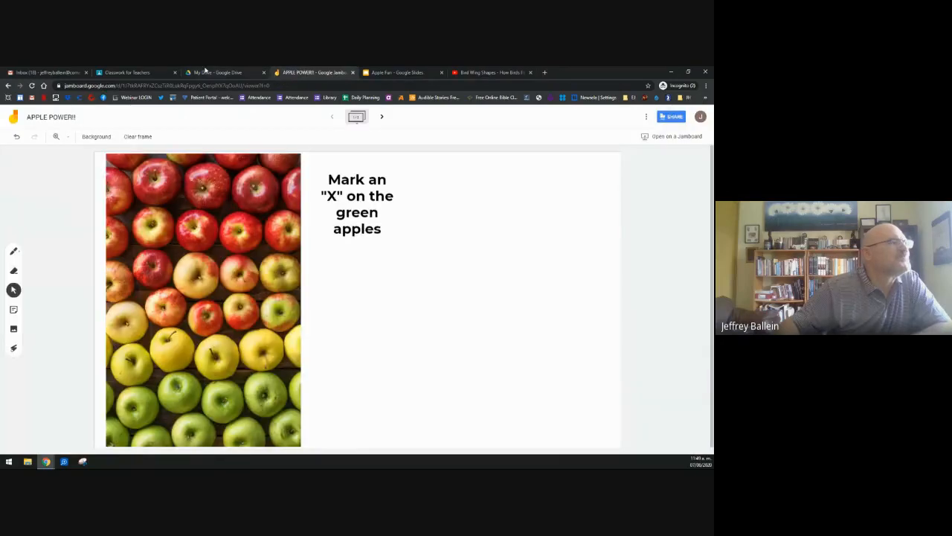
left_click(126, 72)
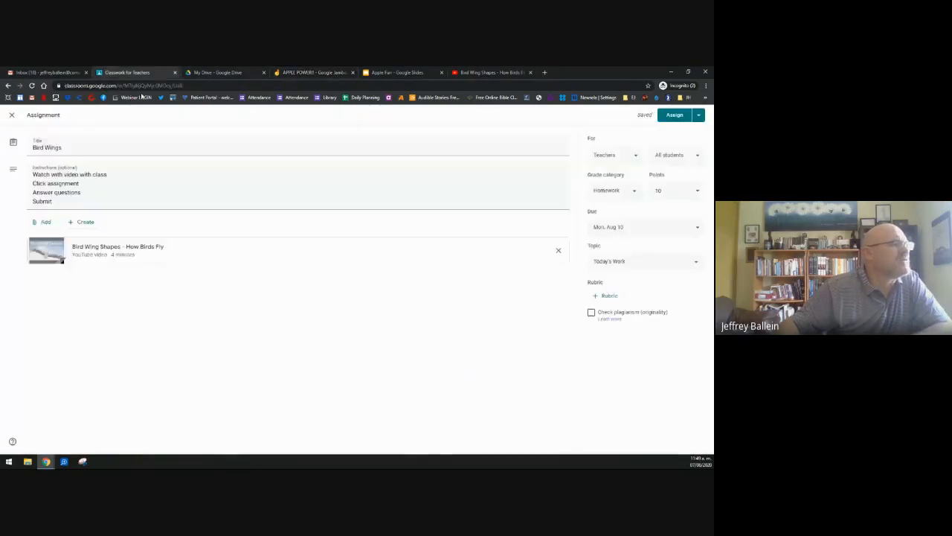
Step: Create a new Google Slides file attached to the Bird Wings assignment
left_click(93, 222)
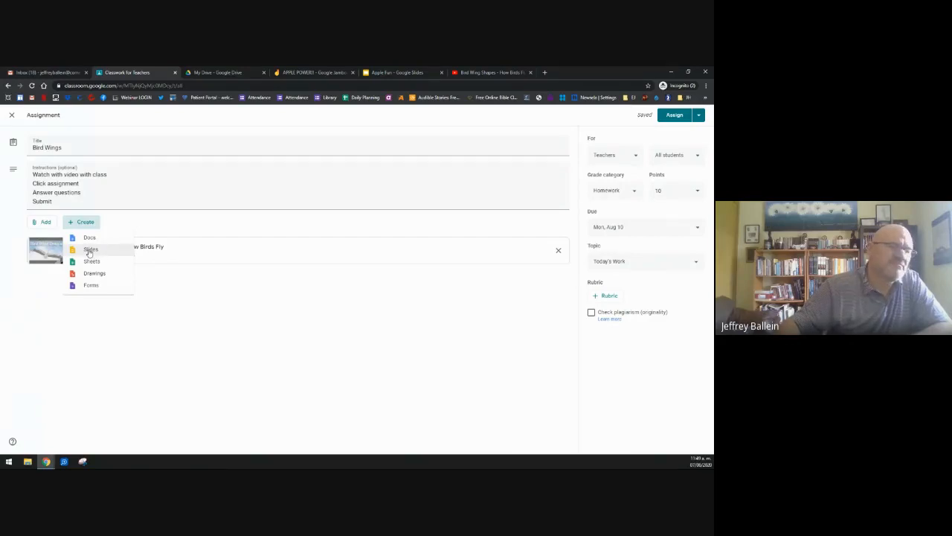
left_click(90, 250)
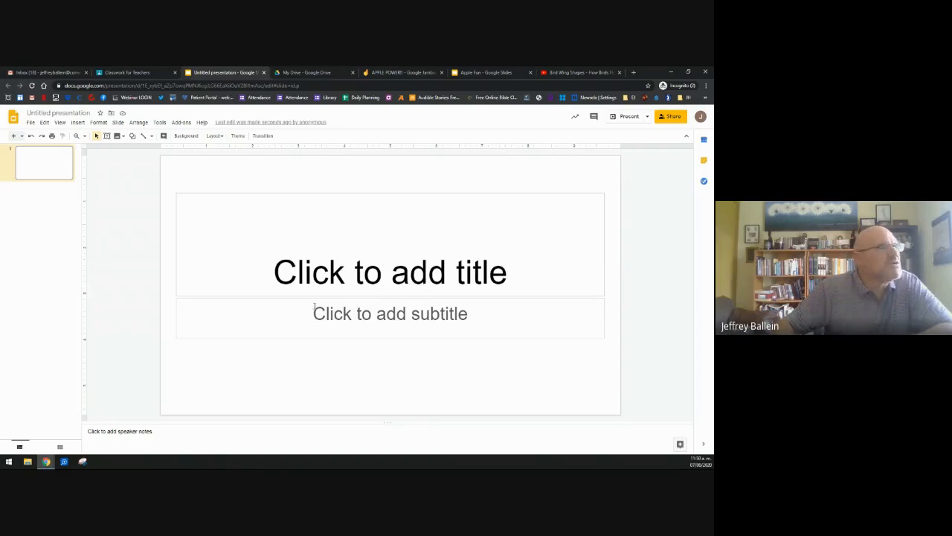
Step: Delete the title and subtitle placeholders from the first slide
left_click(236, 192)
key("Delete")
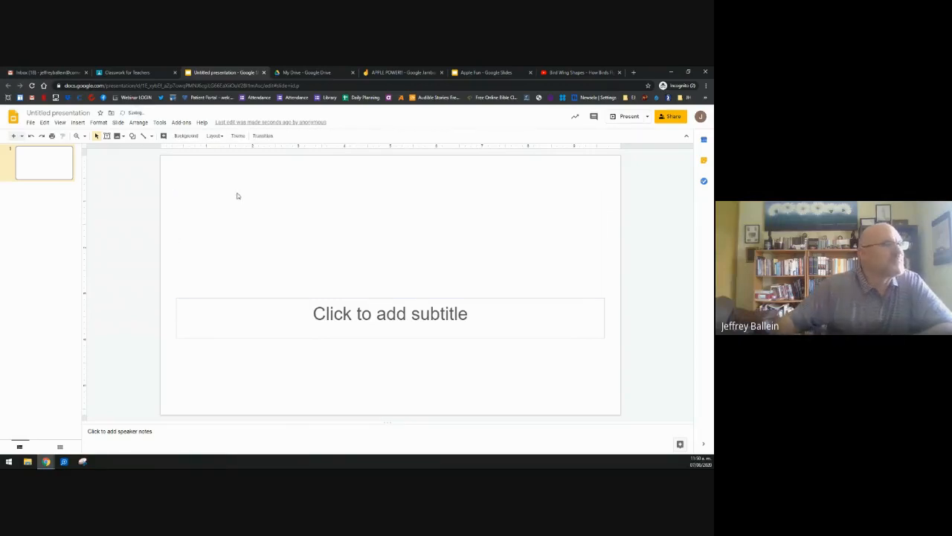
left_click(269, 296)
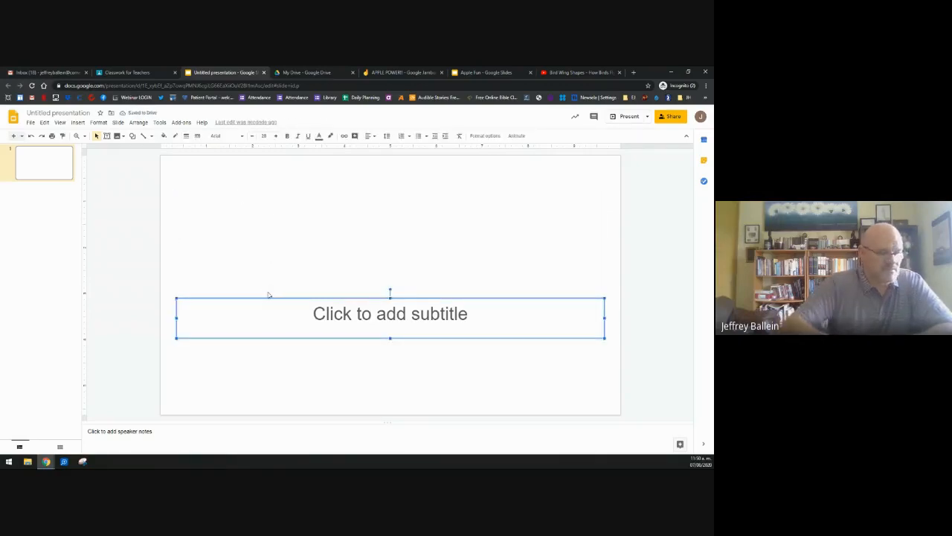
key("Delete")
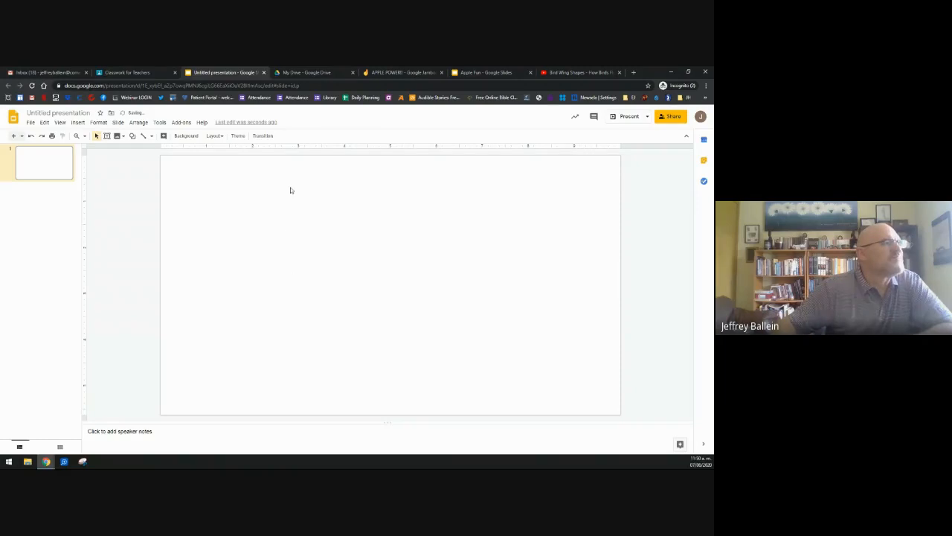
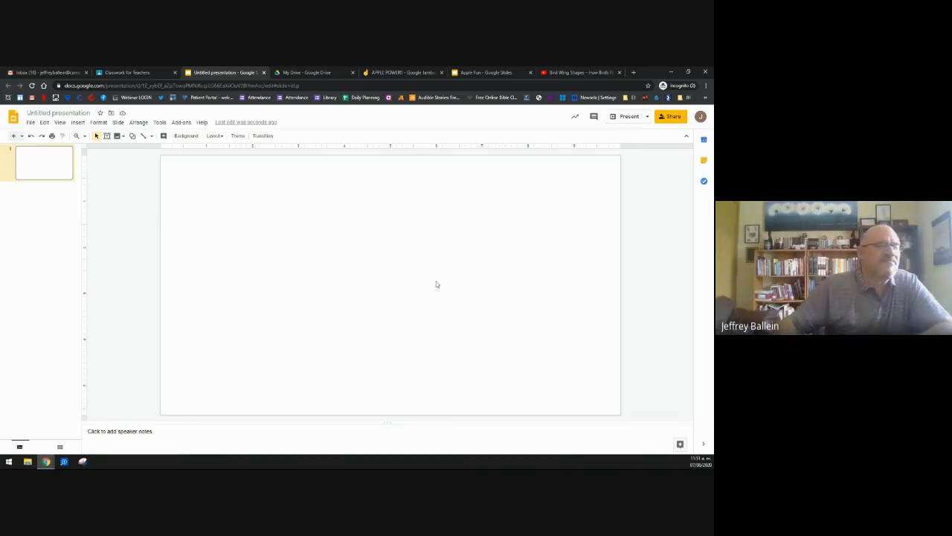
Step: Browse the Google Drive folders for the wing picture, then close the picker without inserting anything
left_click(117, 137)
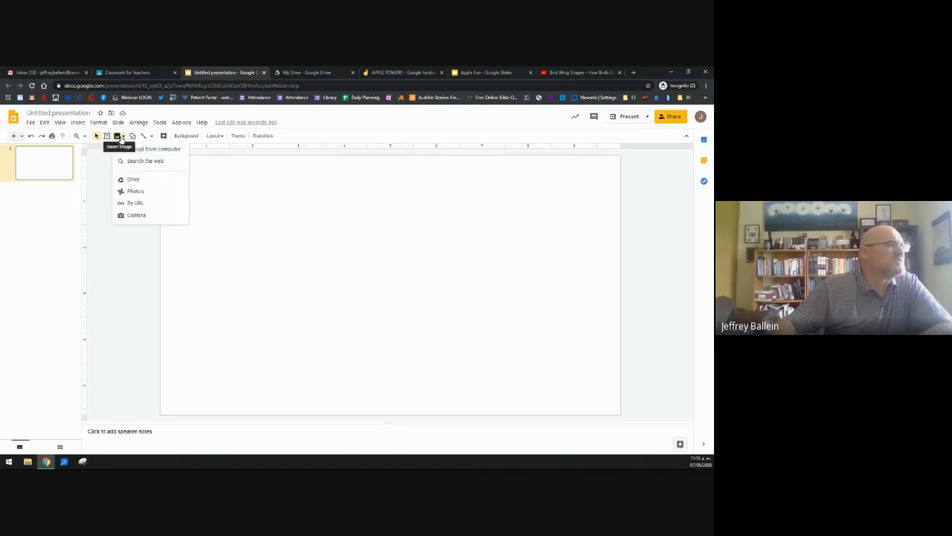
left_click(134, 180)
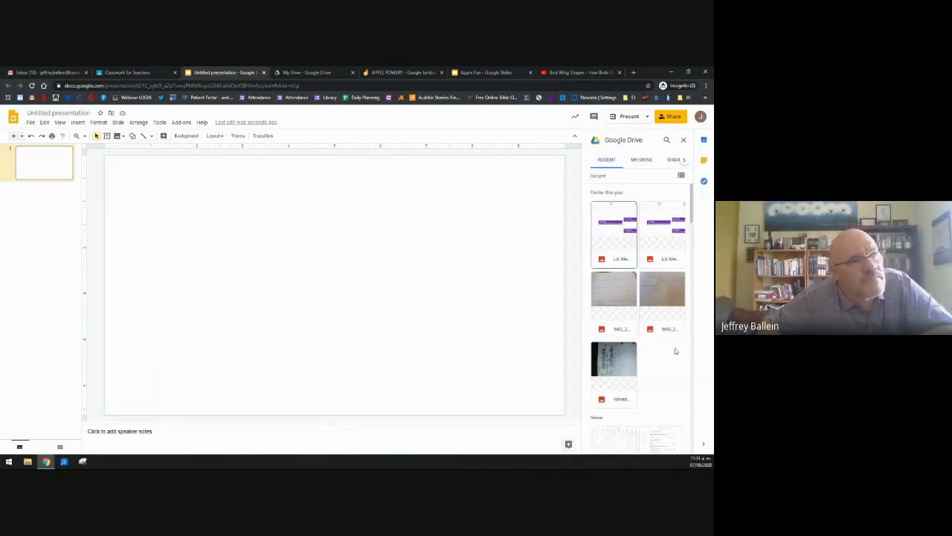
left_click(640, 161)
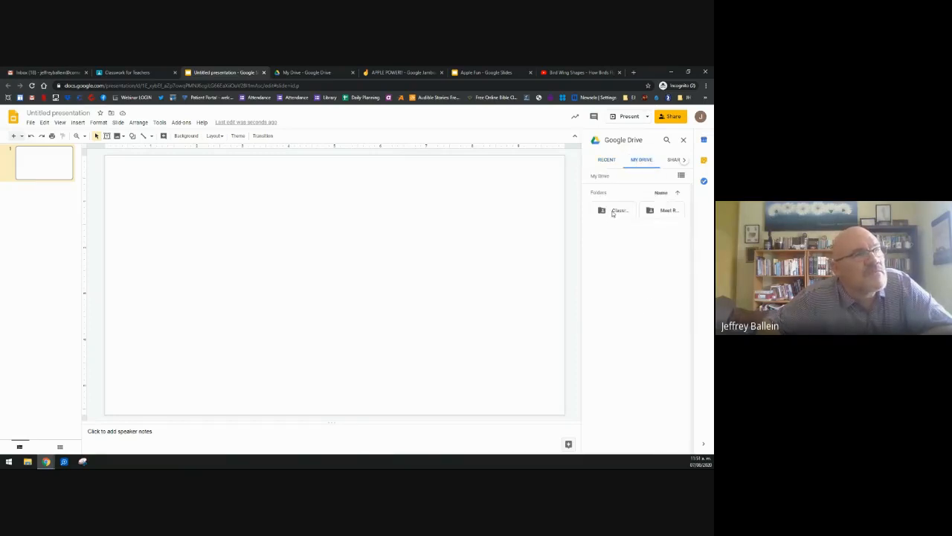
left_click(619, 213)
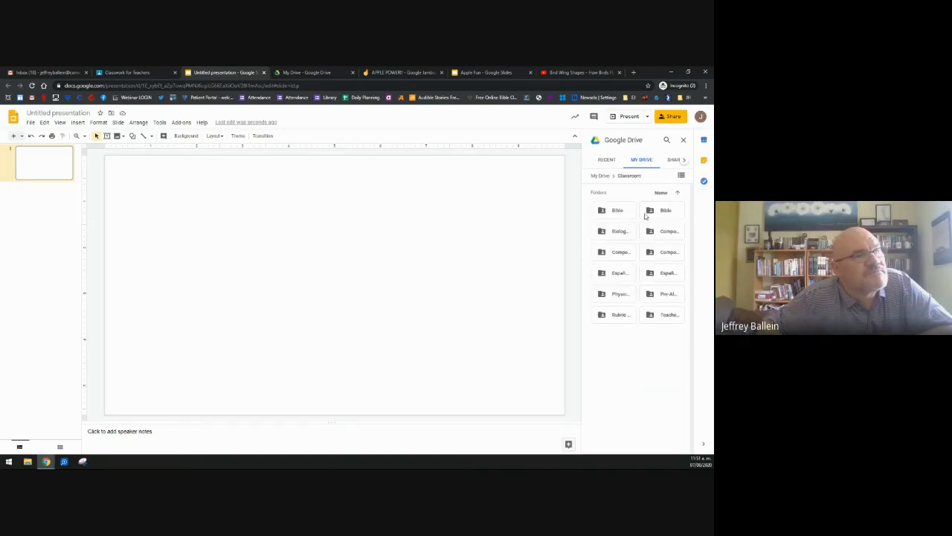
left_click(654, 313)
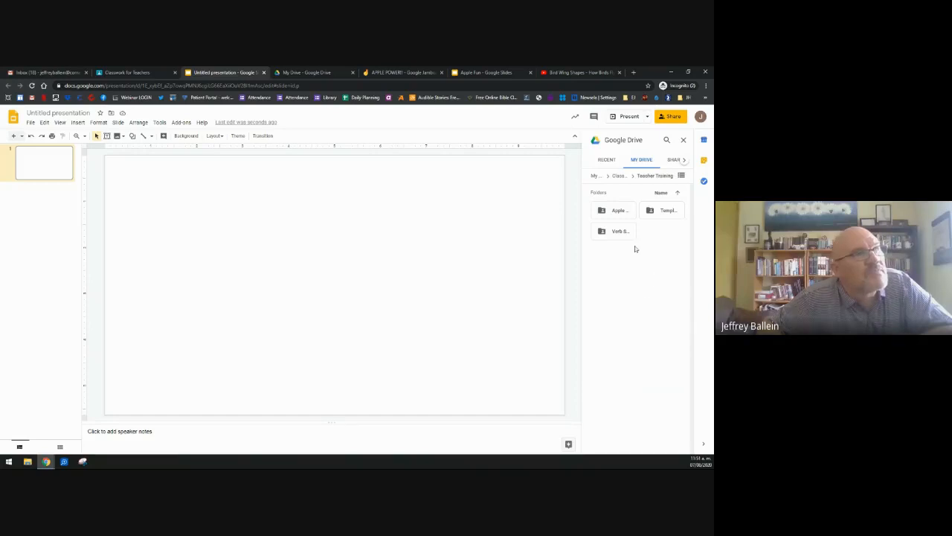
left_click(618, 176)
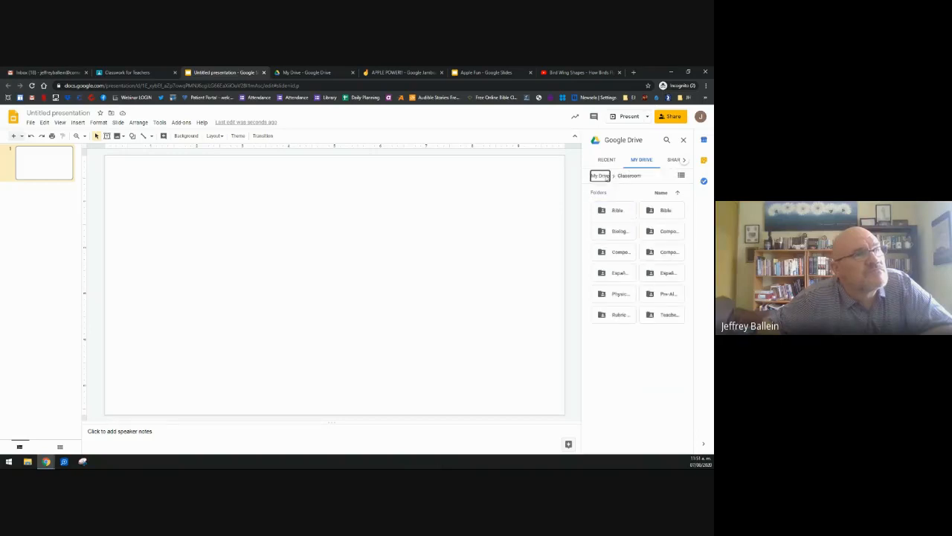
left_click(603, 176)
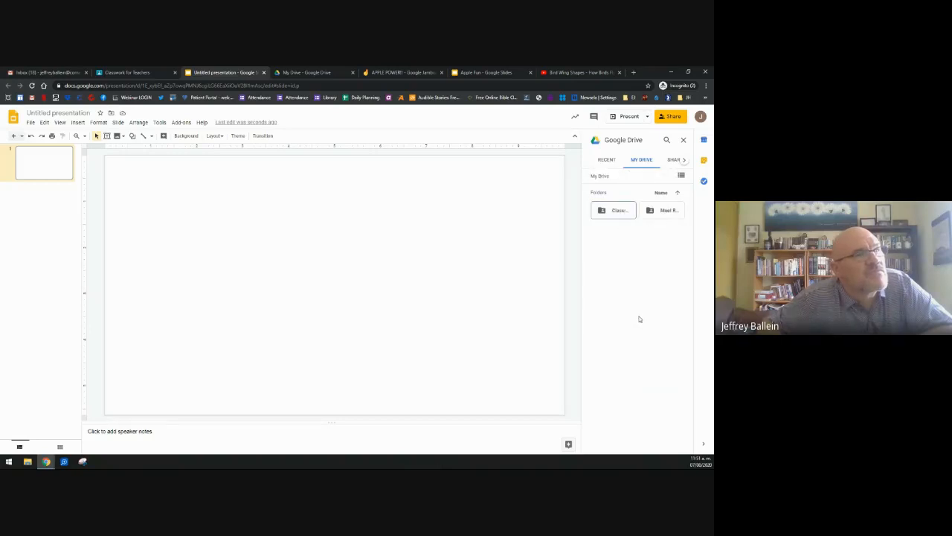
left_click(673, 160)
left_click(610, 165)
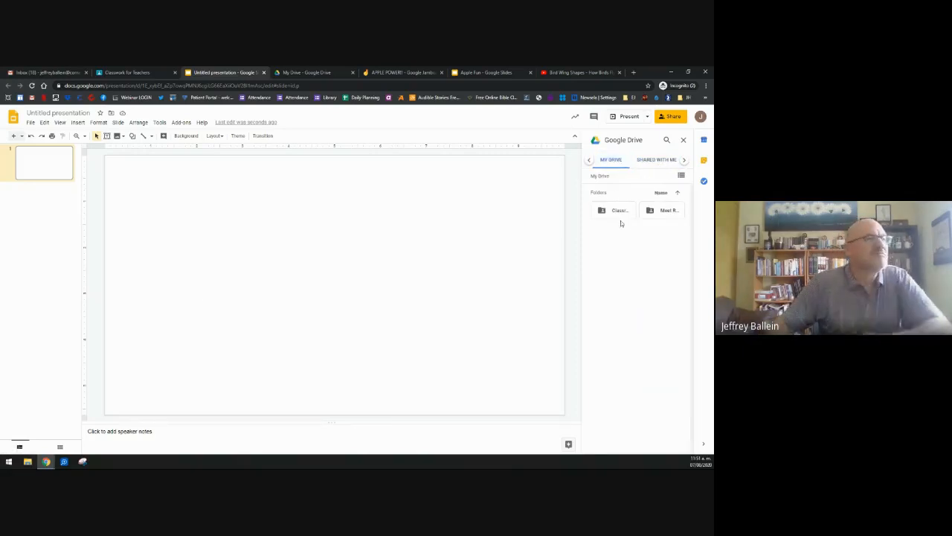
left_click(682, 139)
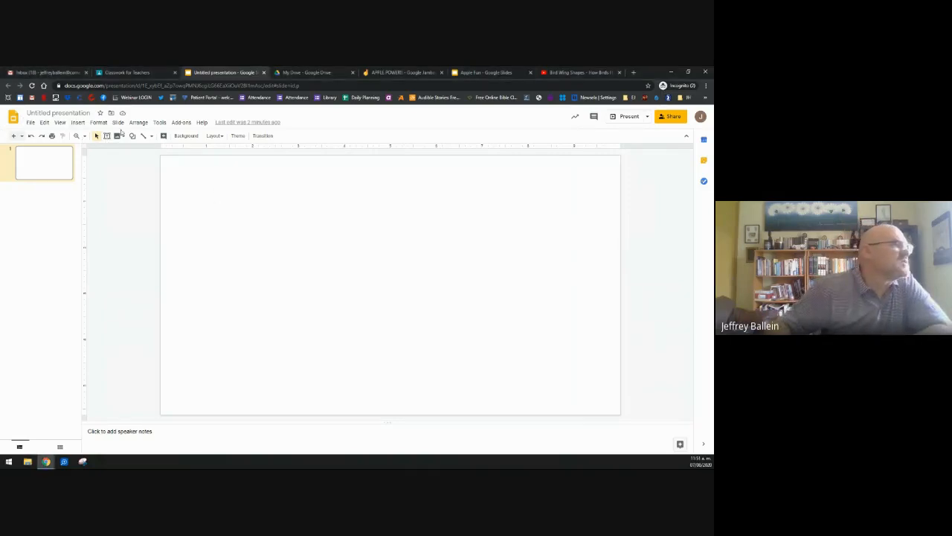
Step: Upload the Bird wings picture from the computer and stretch it to cover the slide
left_click(119, 137)
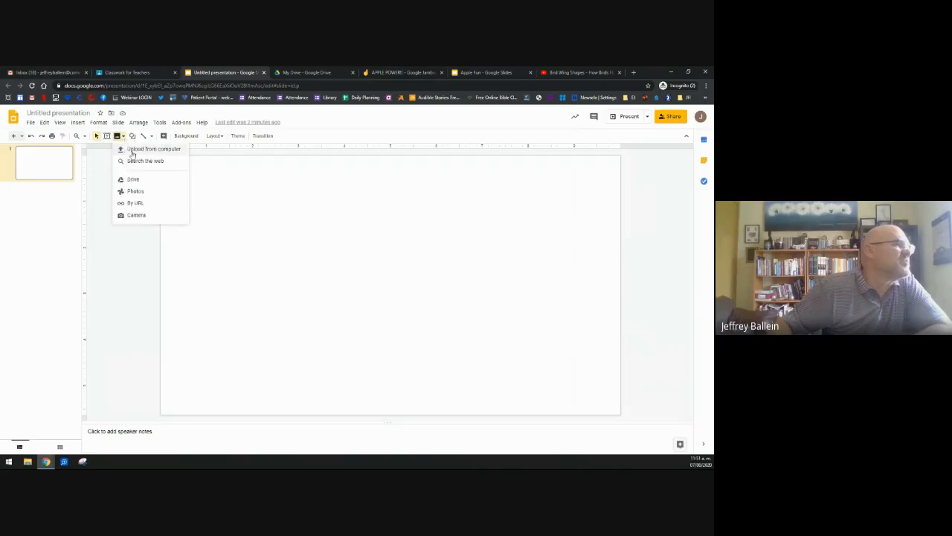
left_click(132, 152)
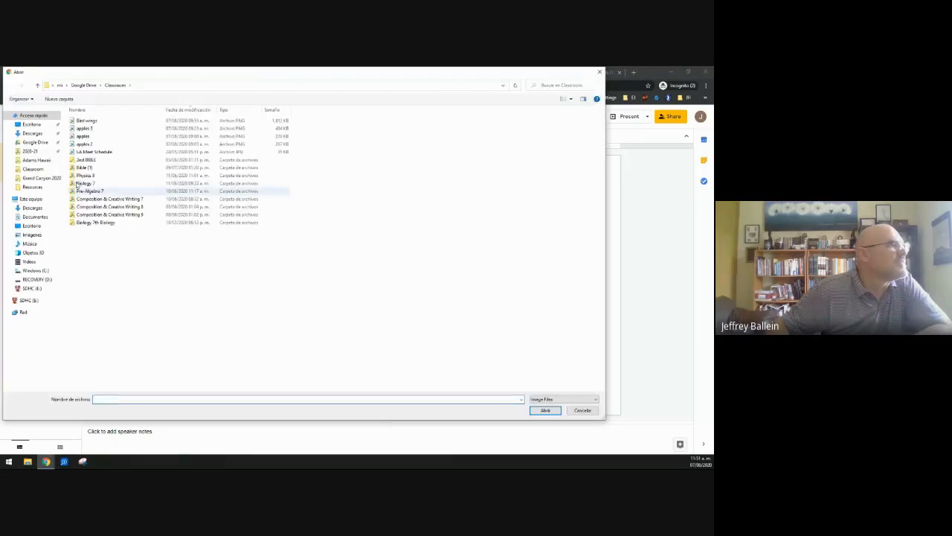
left_click(88, 120)
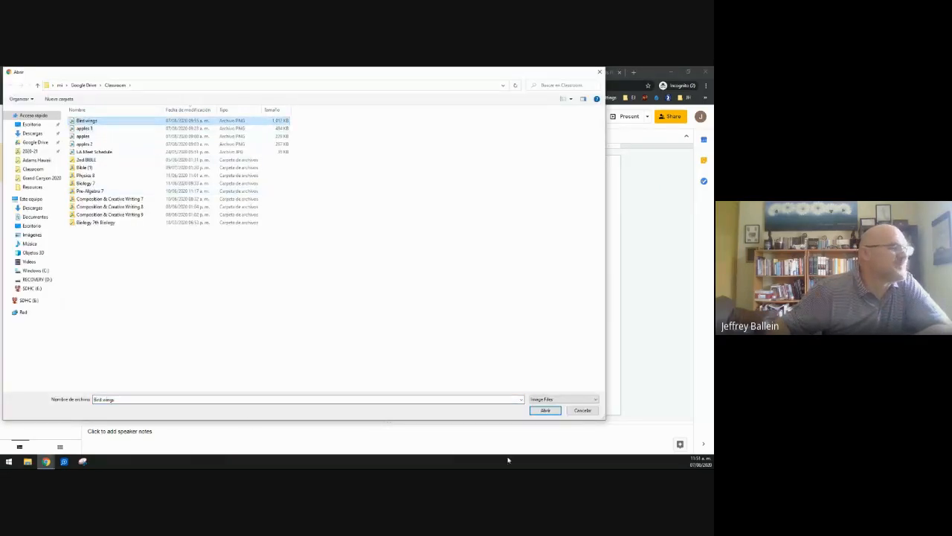
left_click(541, 414)
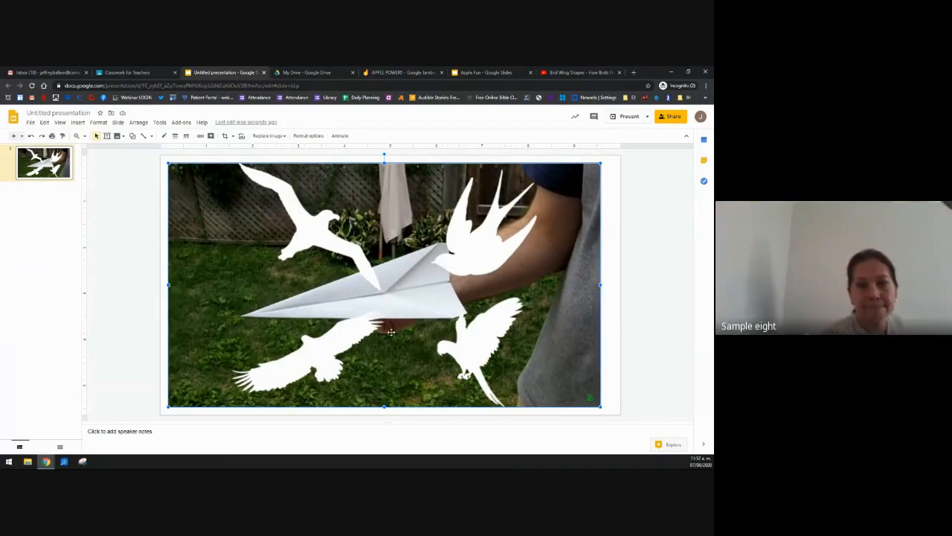
left_click_drag(391, 334, 385, 326)
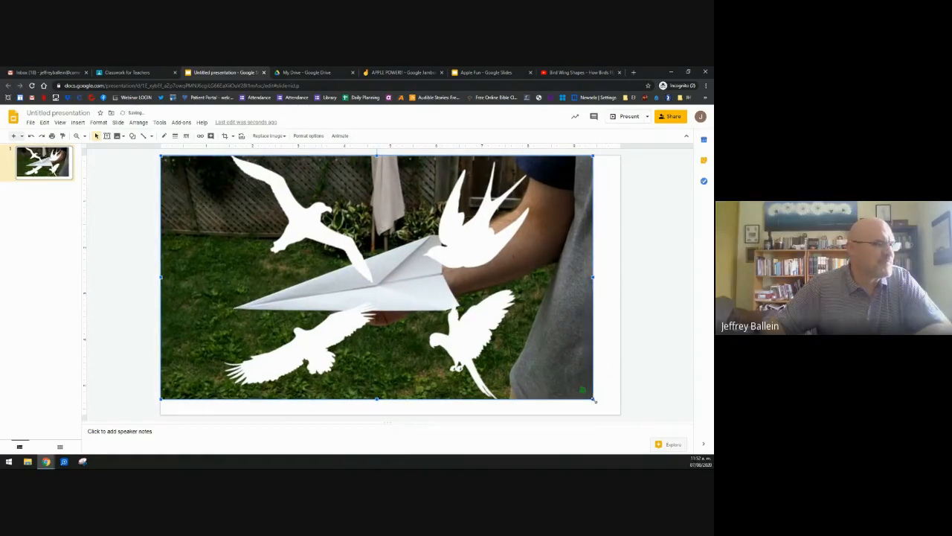
left_click_drag(593, 400, 619, 414)
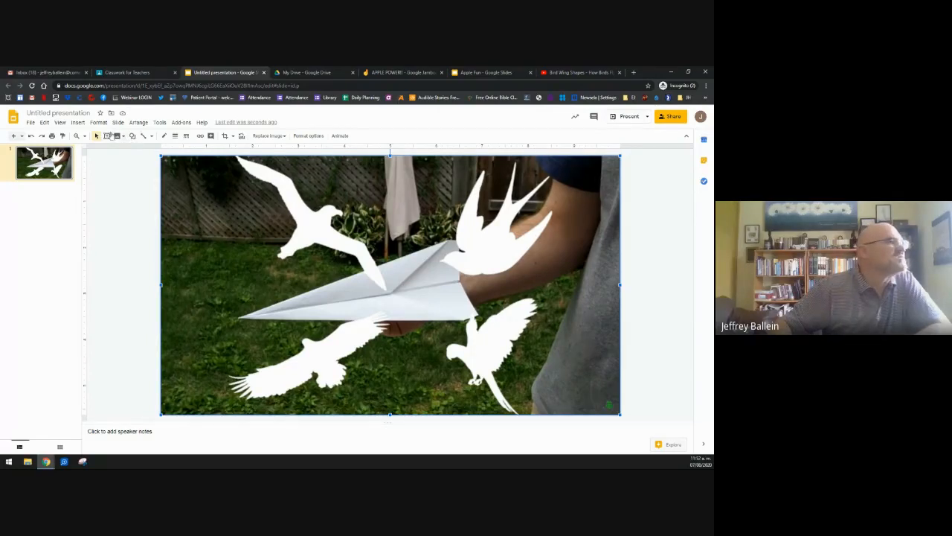
Step: Add a title text box reading 'Identify the Wing Types' across the top of the picture
left_click(106, 136)
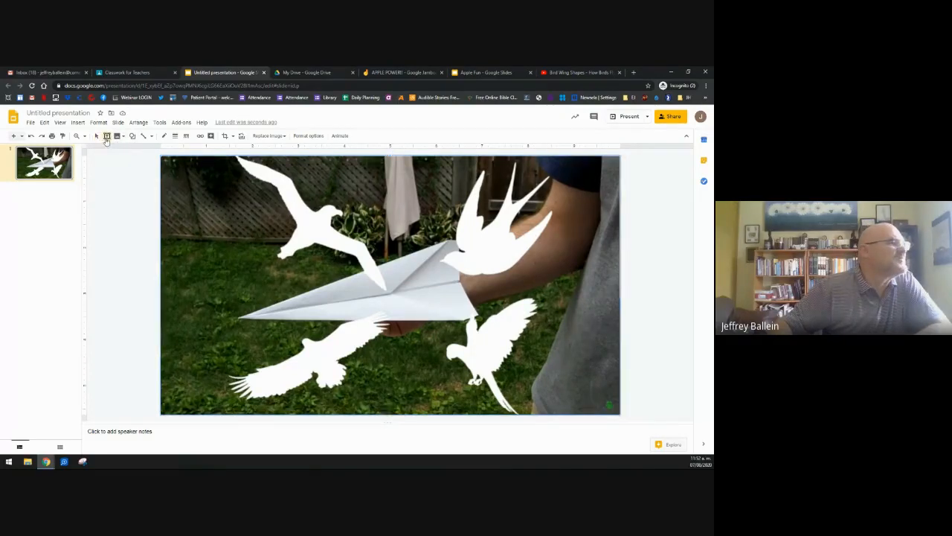
left_click_drag(314, 164, 522, 194)
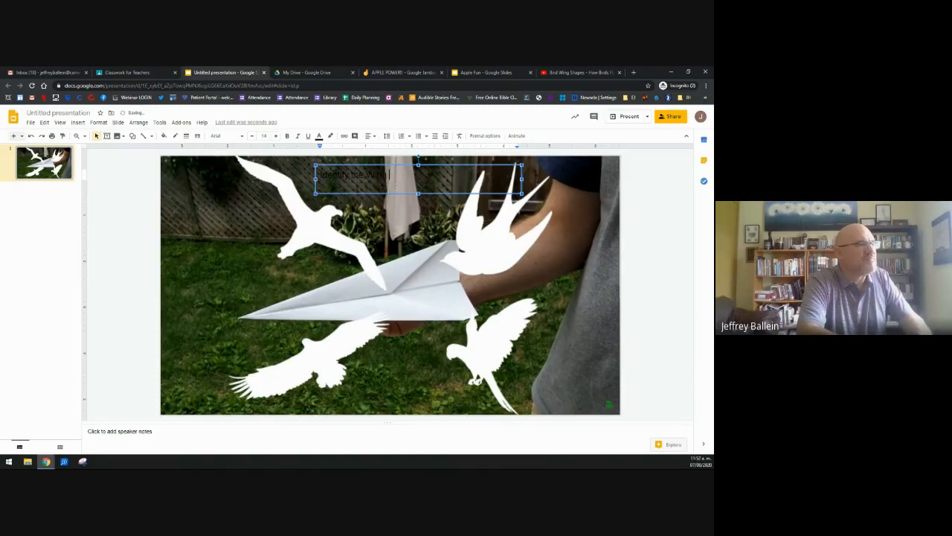
type("ypes")
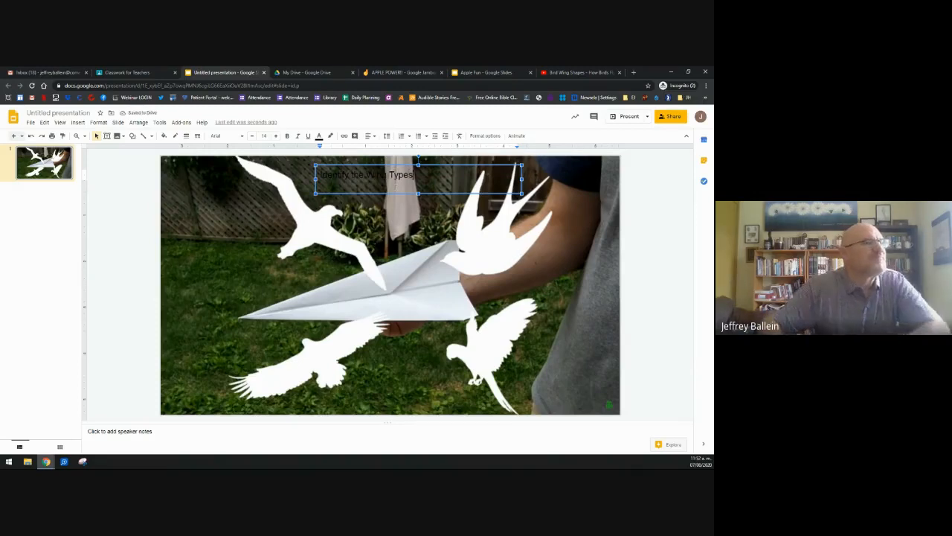
Step: Make the title larger, centered both ways, magenta and bold
key("ctrl+a")
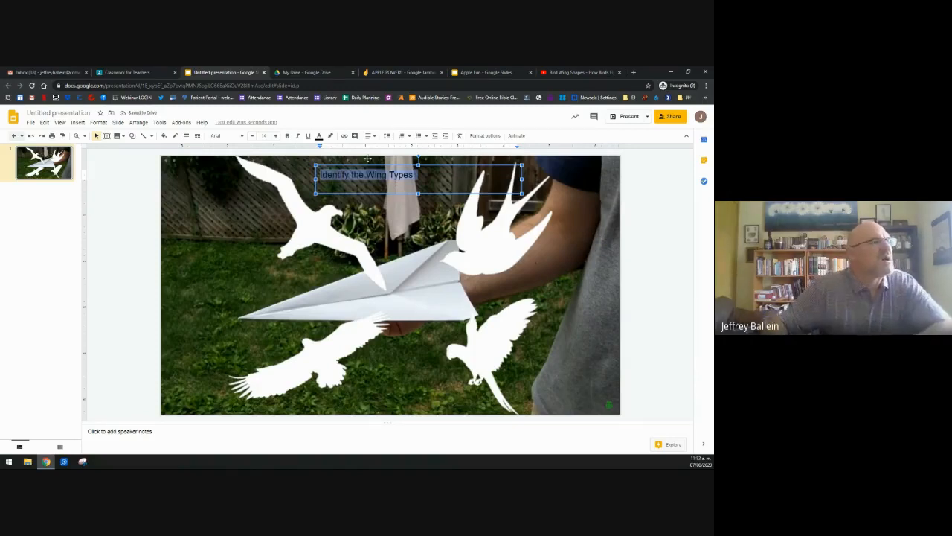
left_click(275, 135)
left_click(275, 135)
left_click(276, 135)
left_click(275, 136)
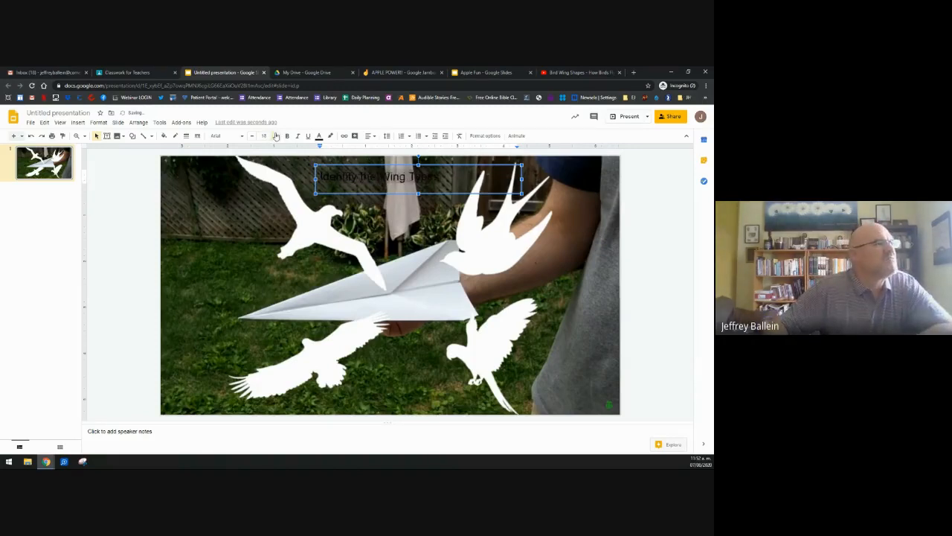
left_click(275, 136)
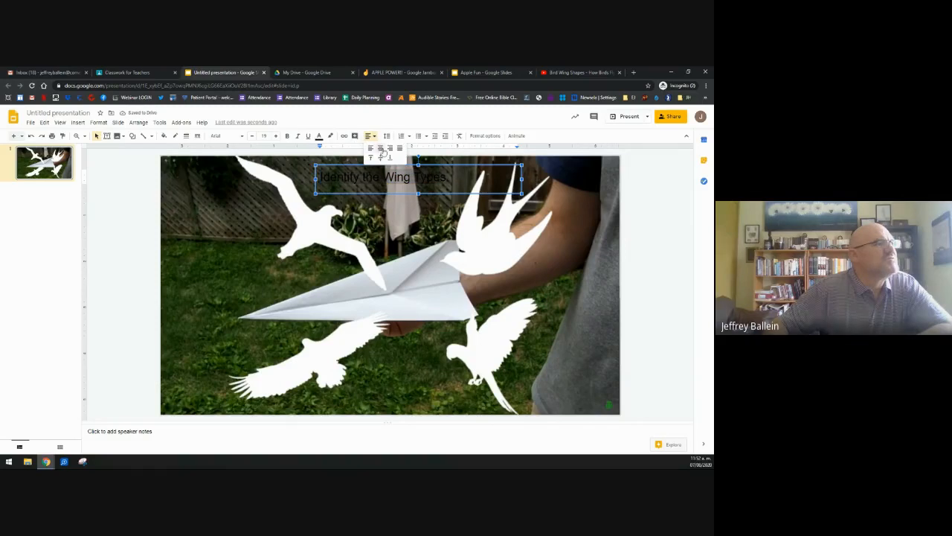
left_click(380, 148)
left_click(376, 137)
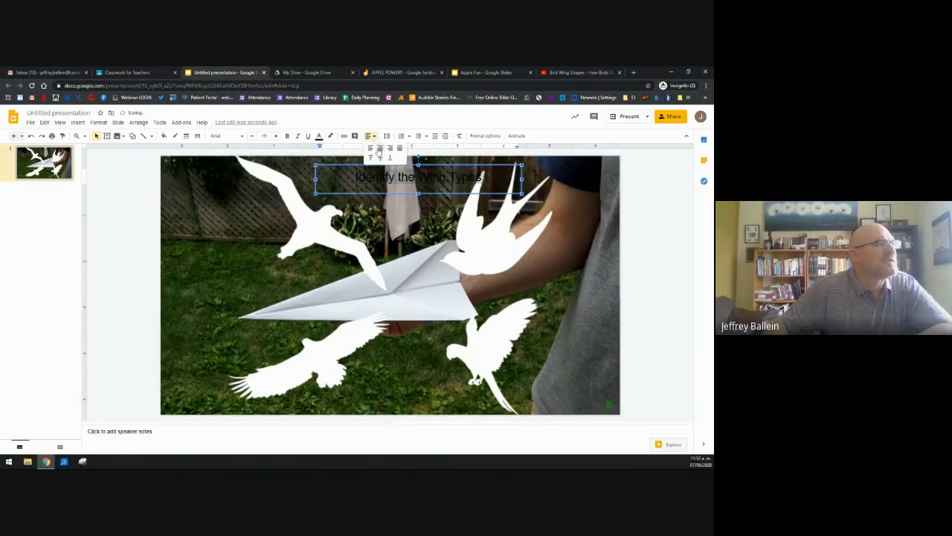
left_click(380, 161)
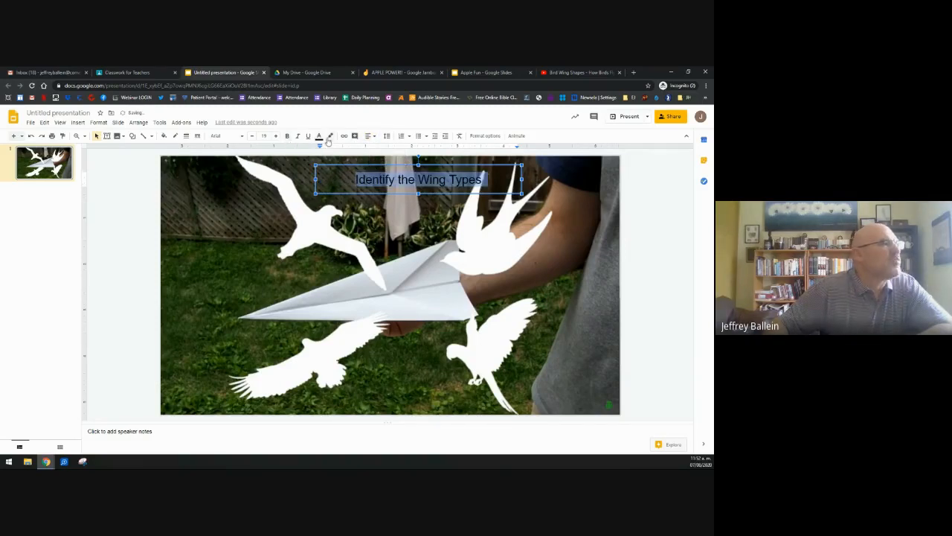
left_click(319, 136)
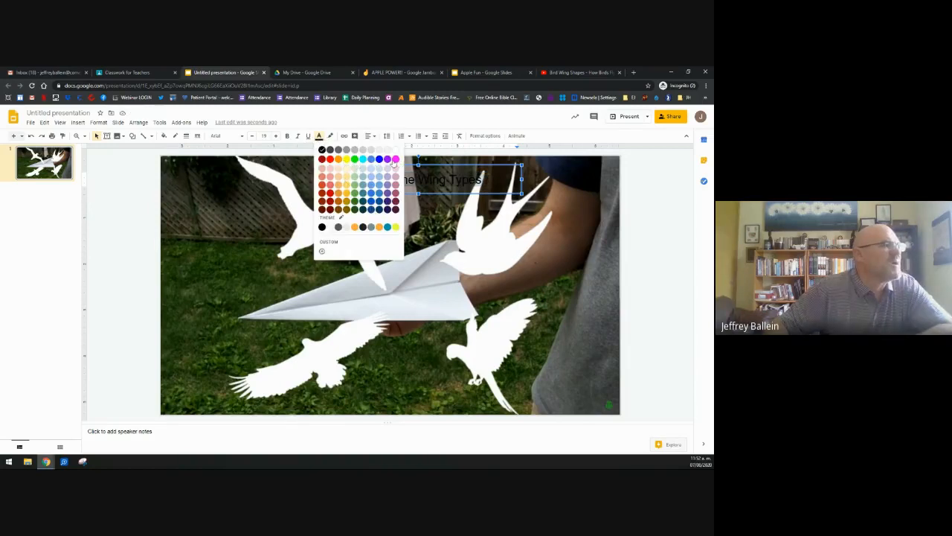
left_click(395, 160)
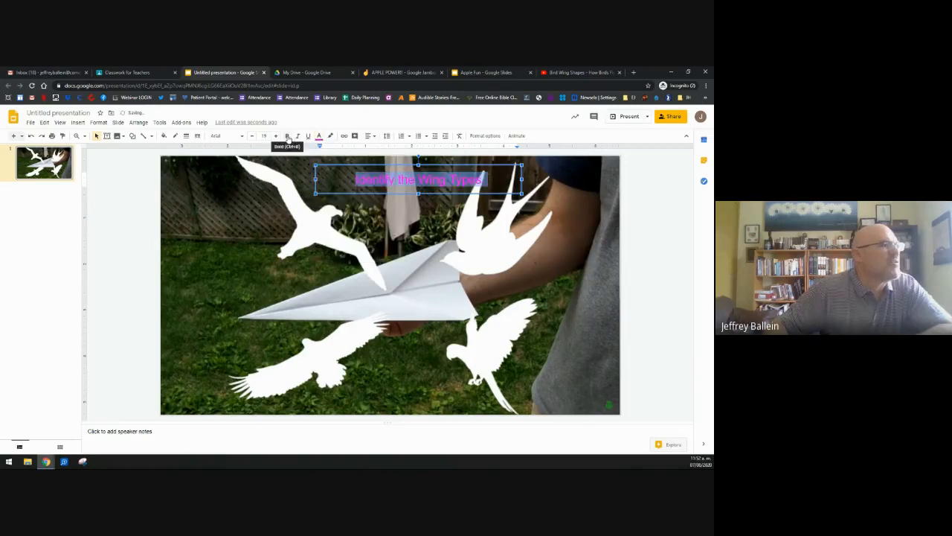
left_click(289, 137)
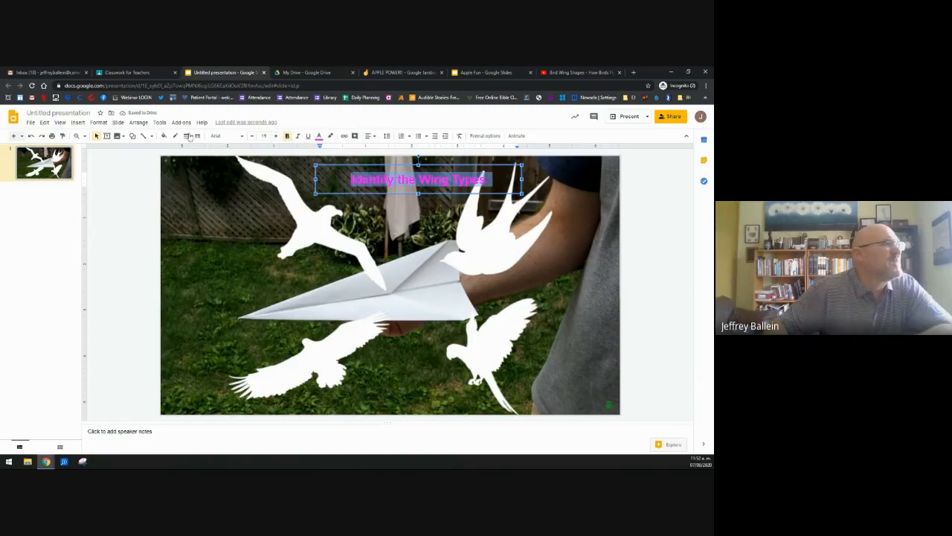
Step: Fill the title box with light green 3
left_click(164, 137)
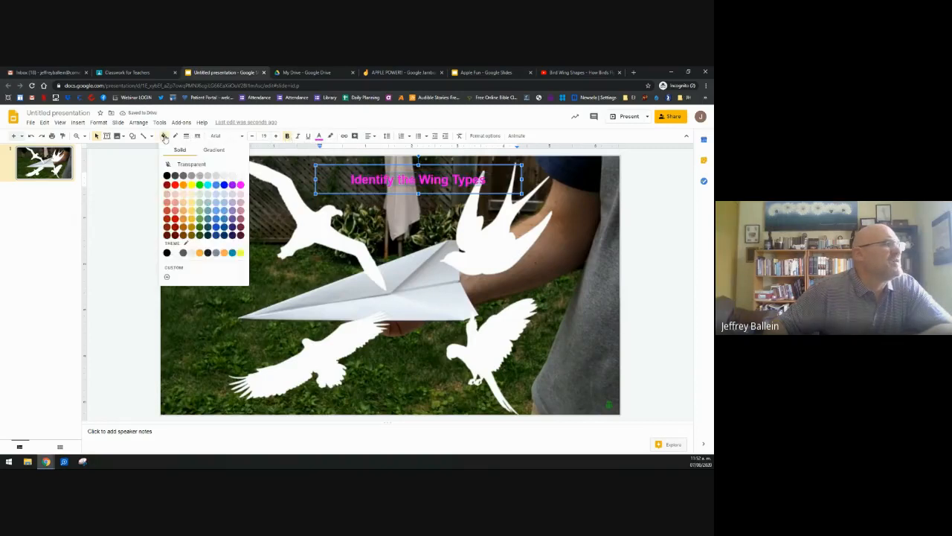
left_click(199, 203)
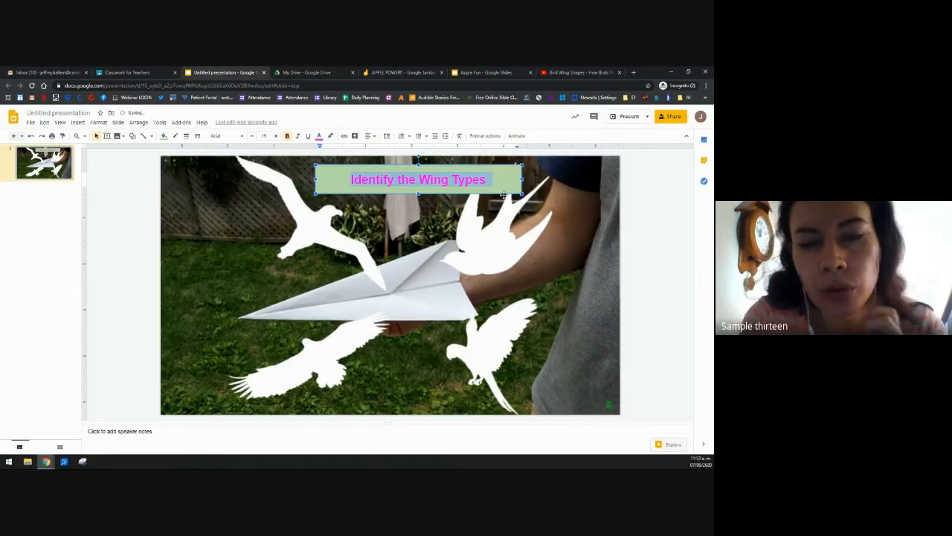
left_click(512, 215)
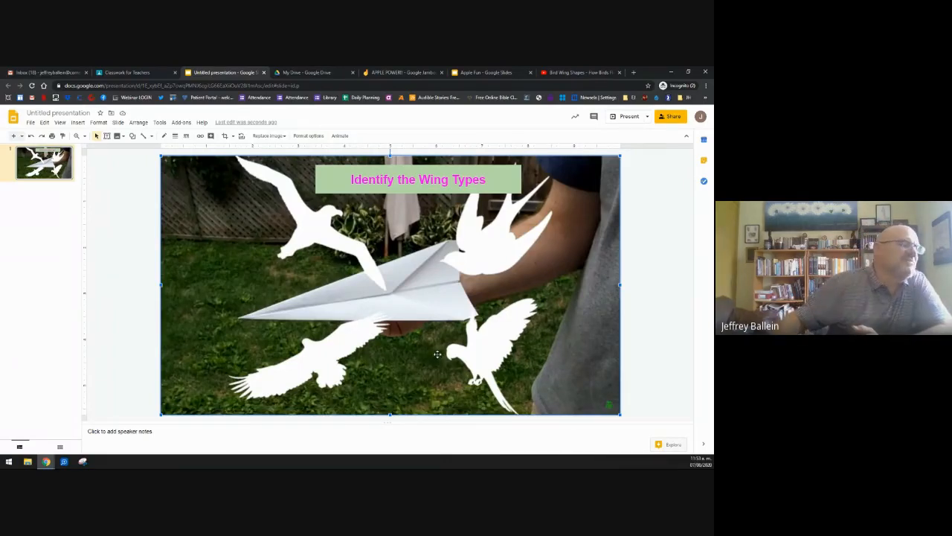
Step: Save the slide as a PNG image named 'Bird Wing Exercise' in the Classroom folder
left_click(32, 123)
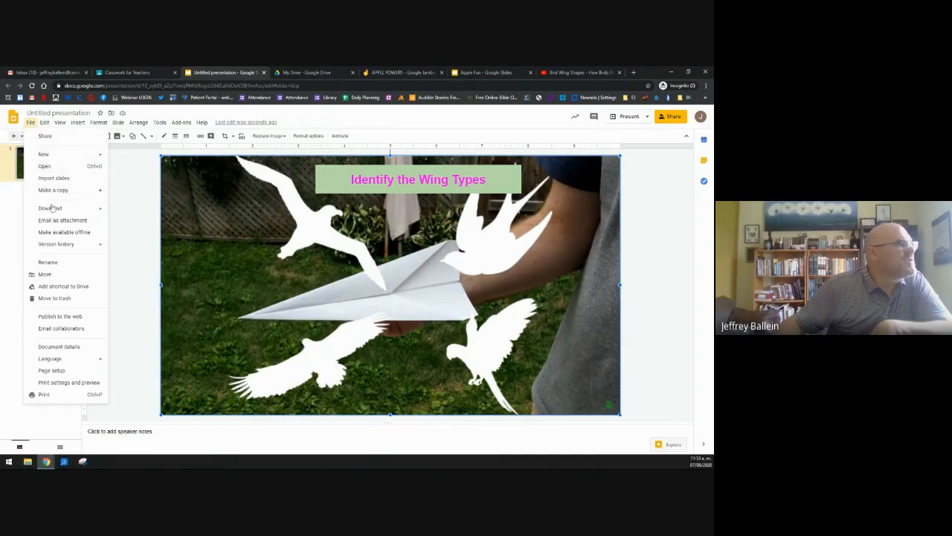
mouse_move(59, 210)
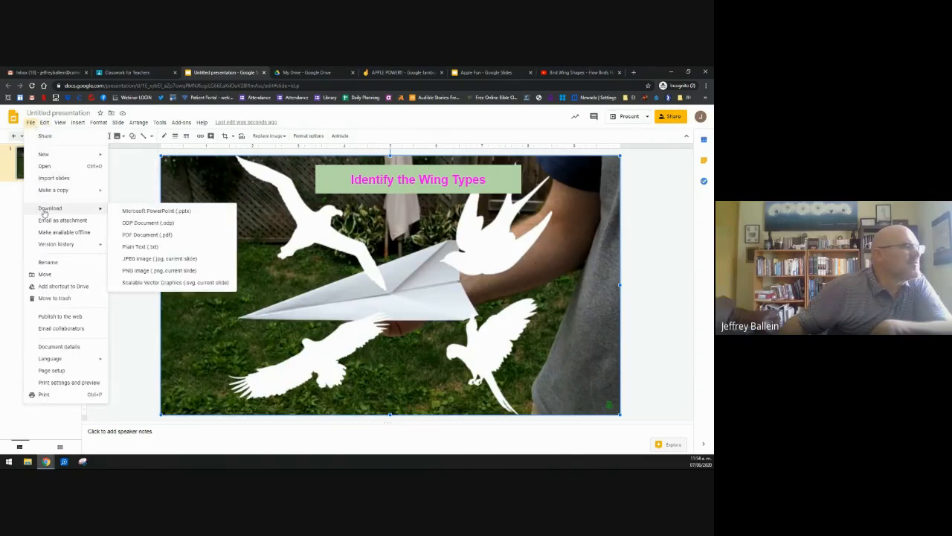
left_click(131, 274)
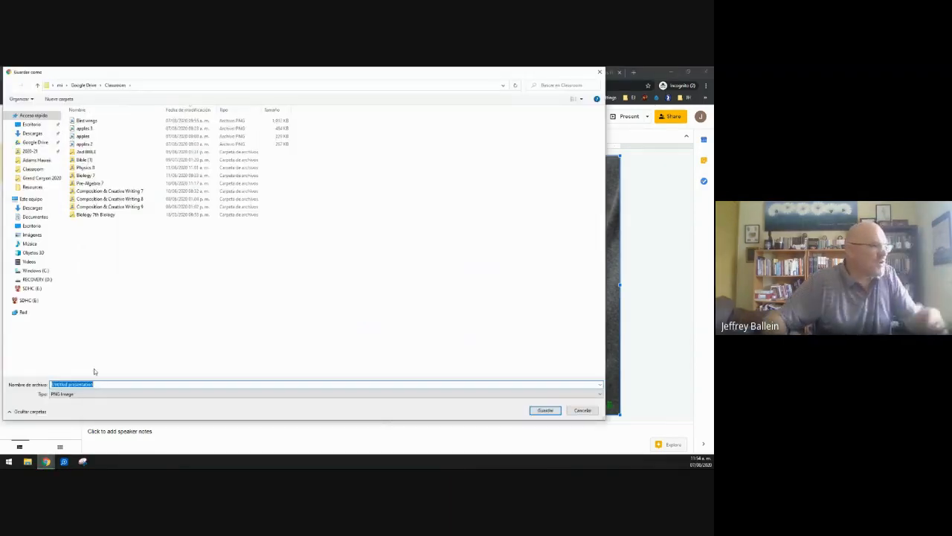
type("Bir")
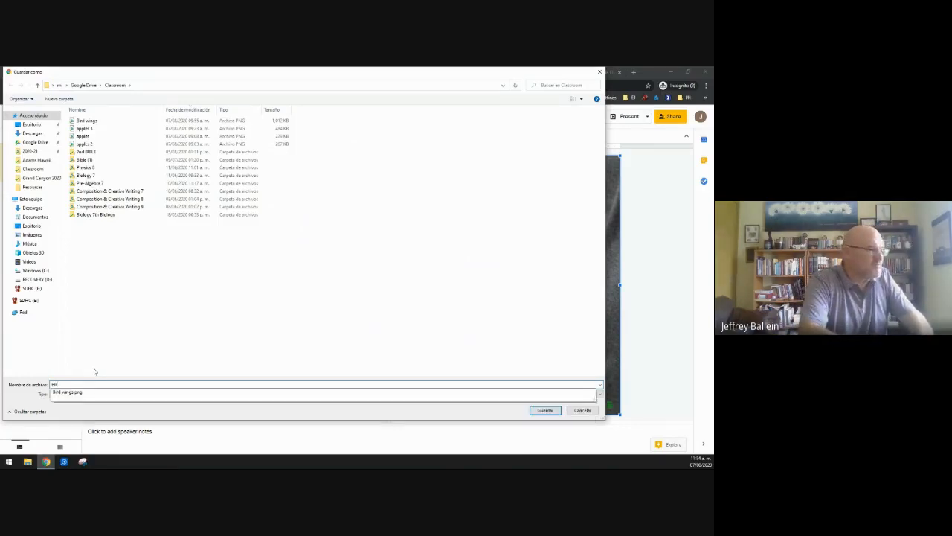
type("d Wing")
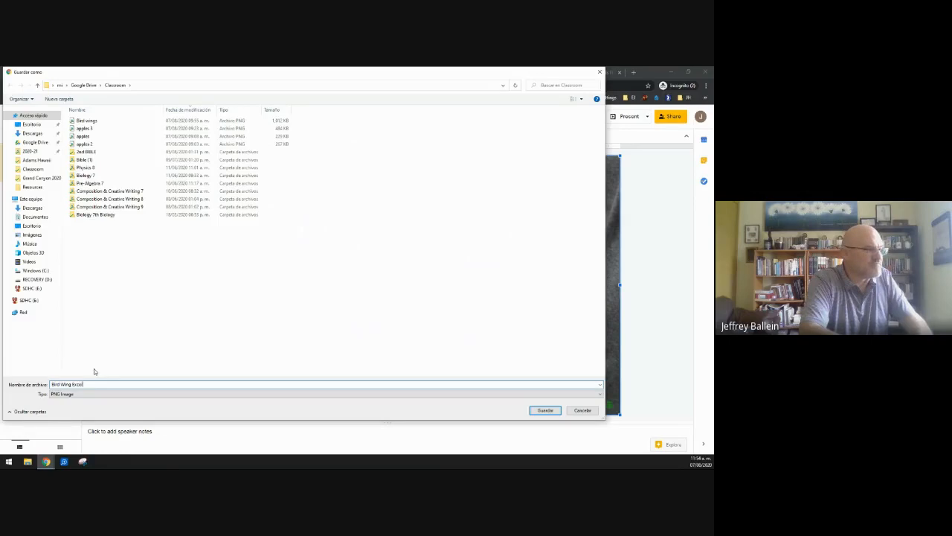
type(" Exce")
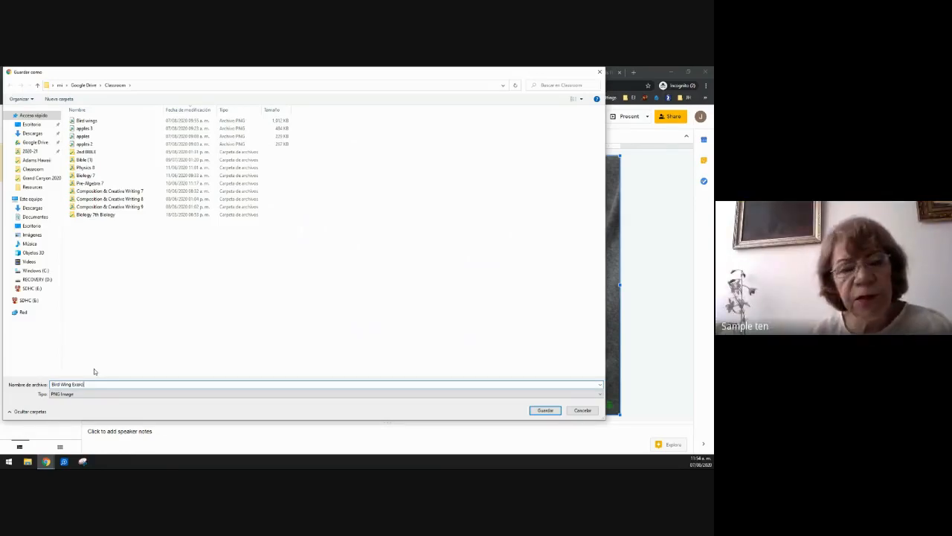
type("rcise")
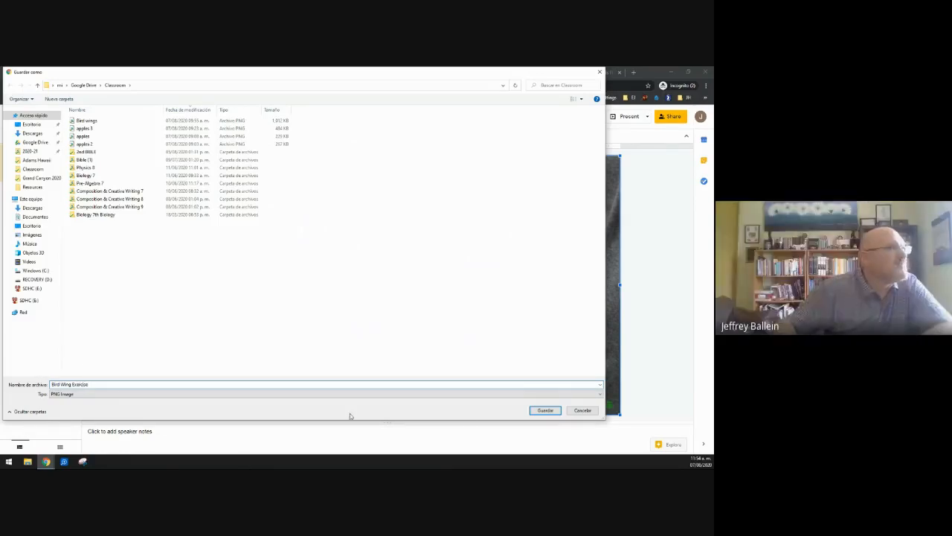
left_click(546, 412)
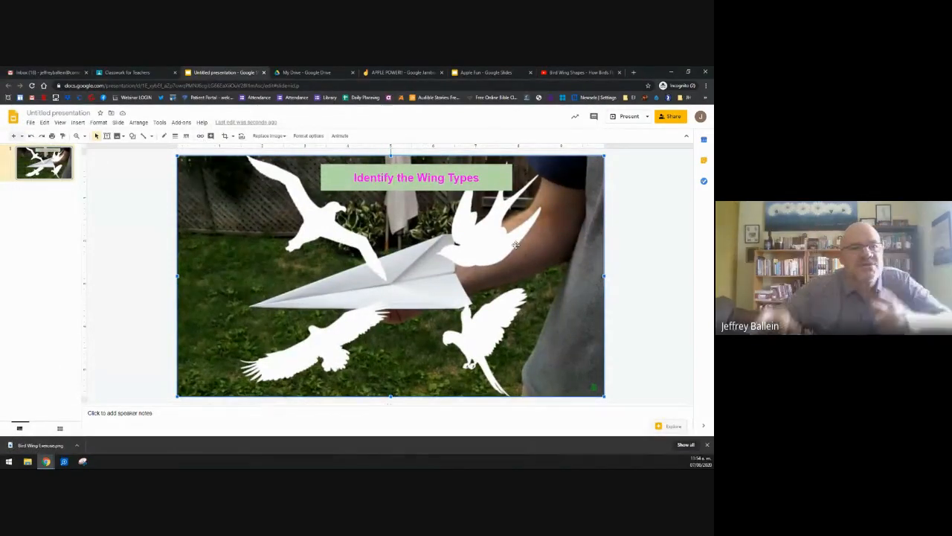
Step: Delete the title box and the bird picture, leaving the slide blank
left_click(403, 187)
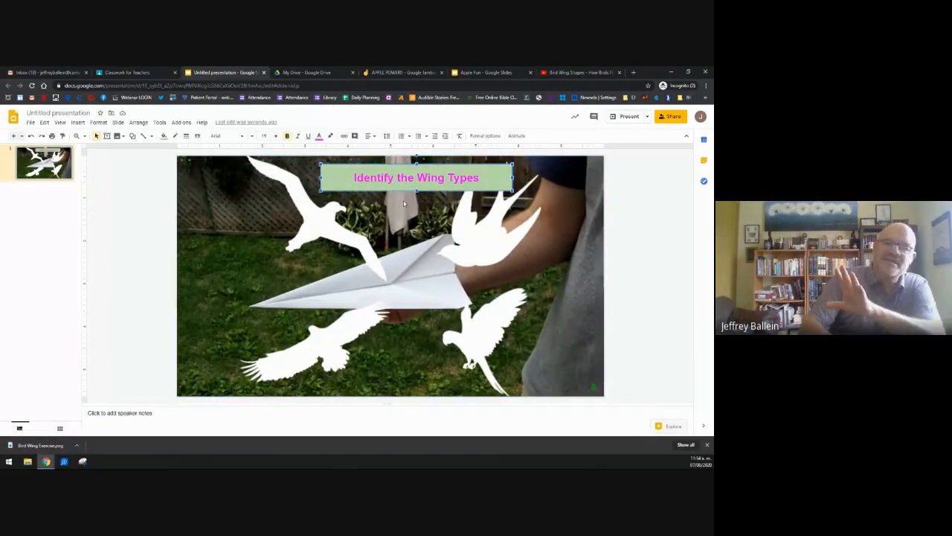
key("Delete")
left_click(403, 203)
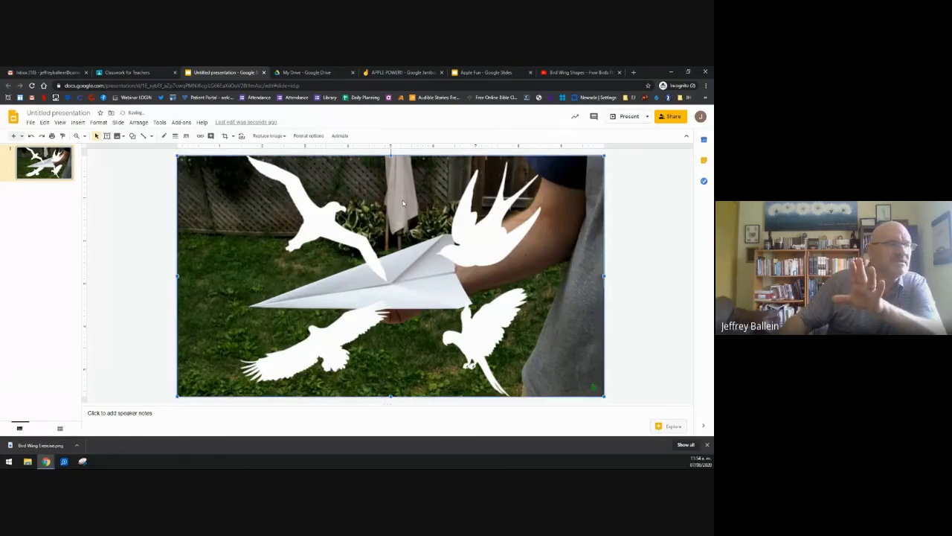
key("Delete")
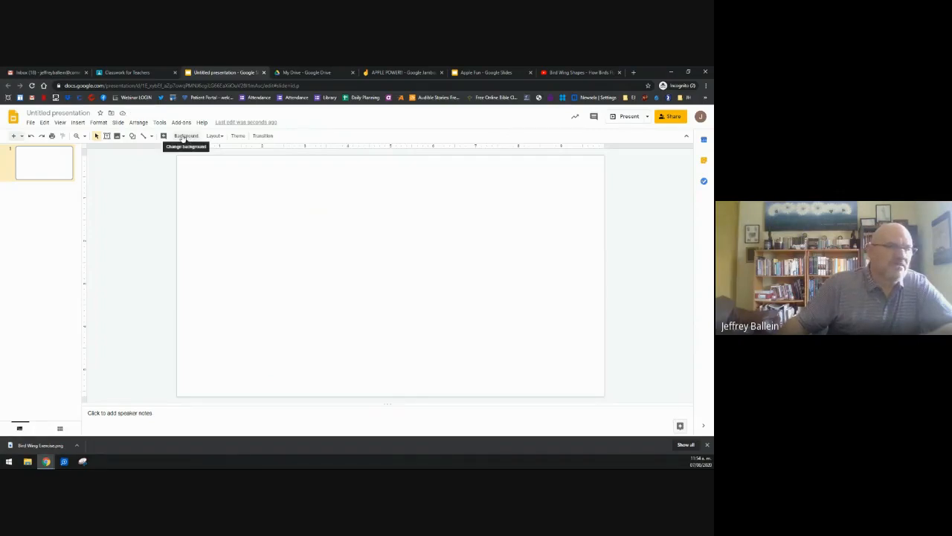
left_click(184, 137)
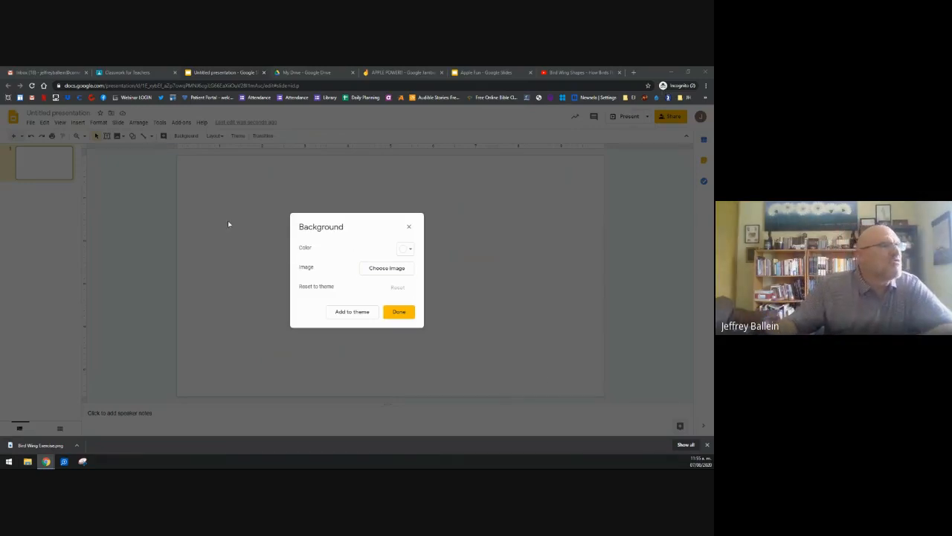
left_click(409, 226)
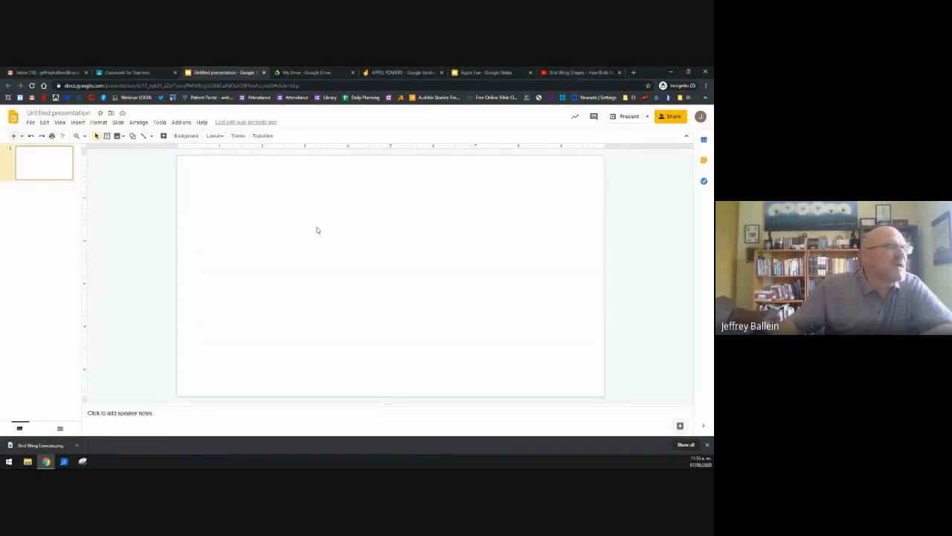
Step: Set the uploaded Bird Wing Exercise PNG as the slide background
left_click(183, 137)
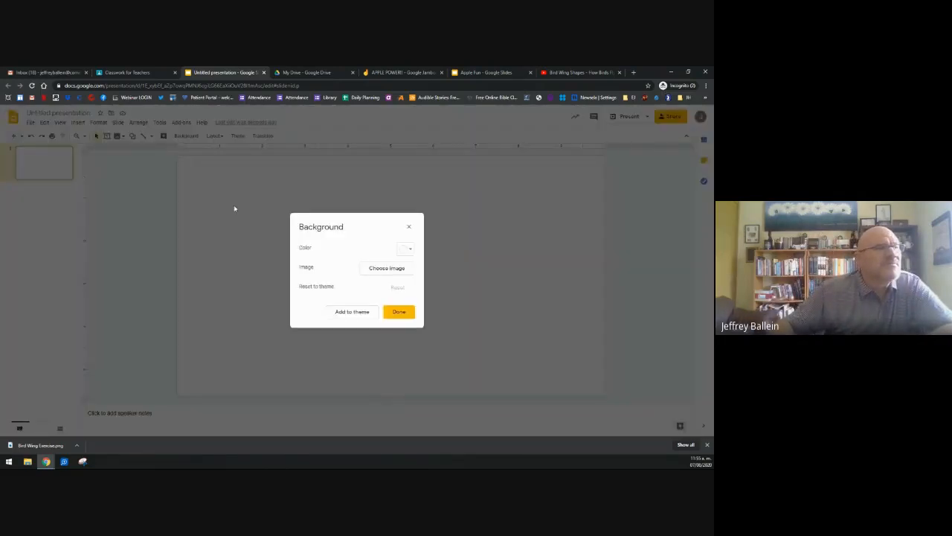
left_click(379, 269)
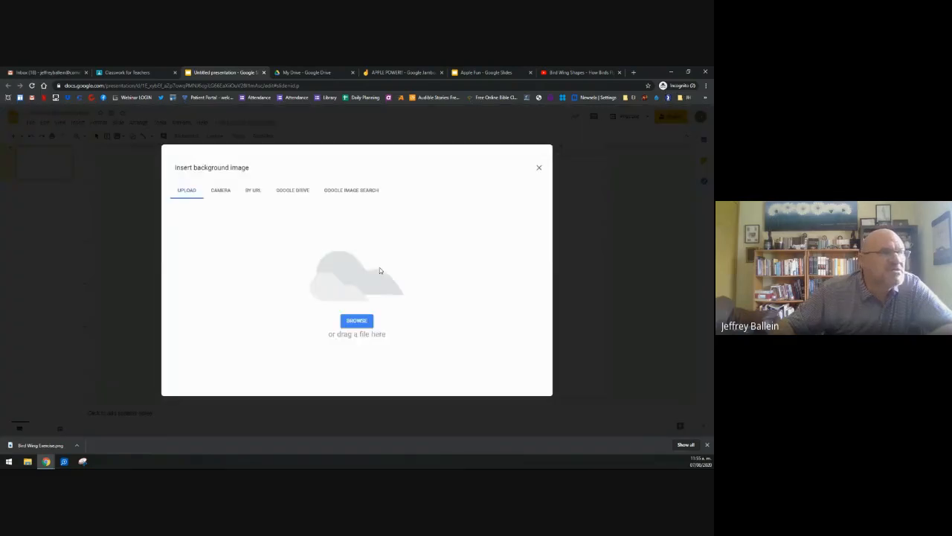
left_click(354, 318)
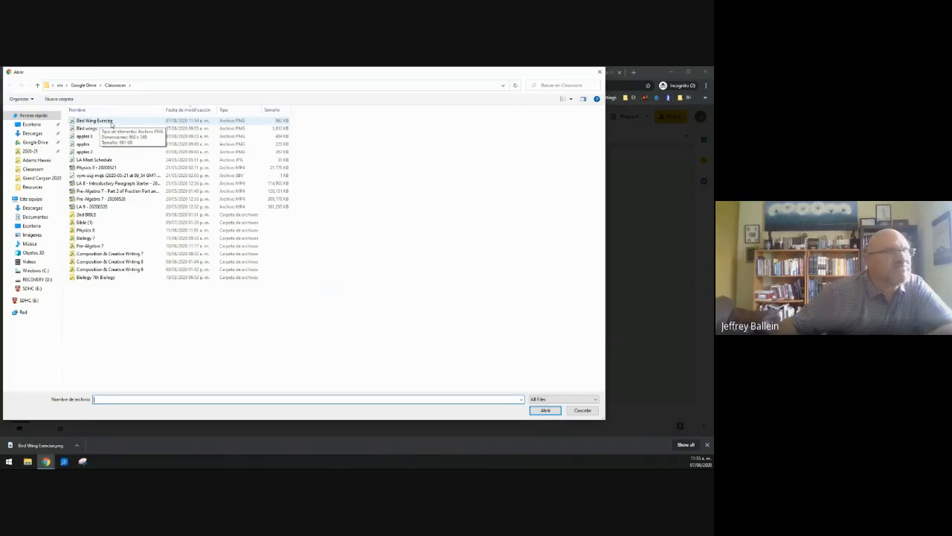
left_click(112, 124)
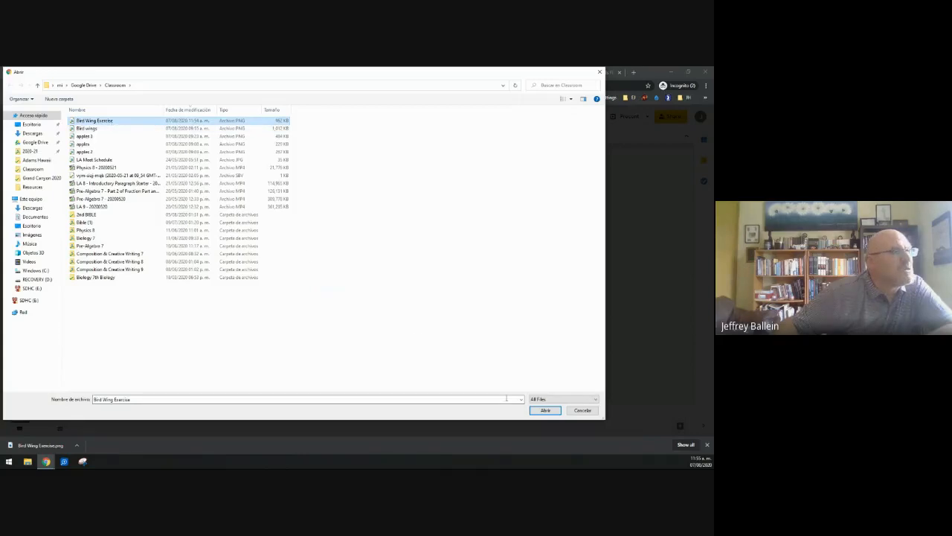
left_click(534, 413)
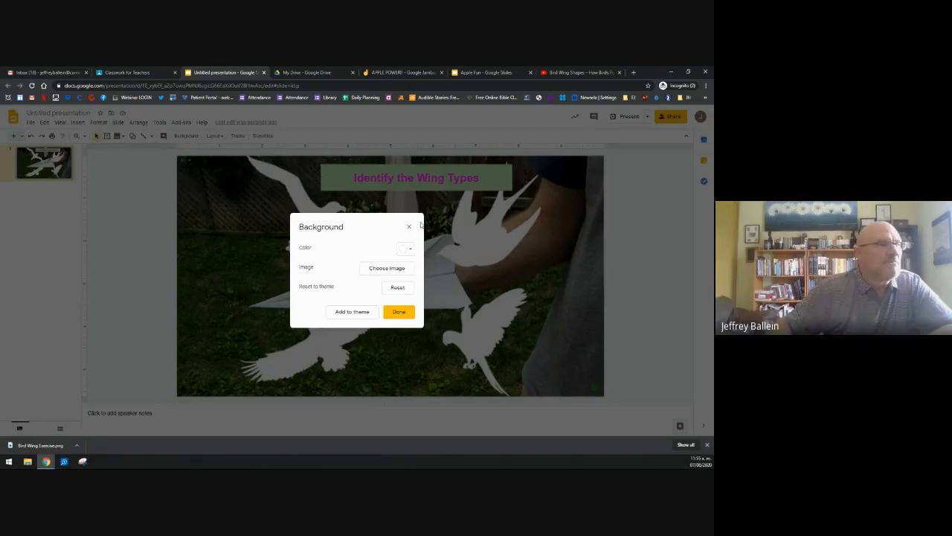
left_click(396, 312)
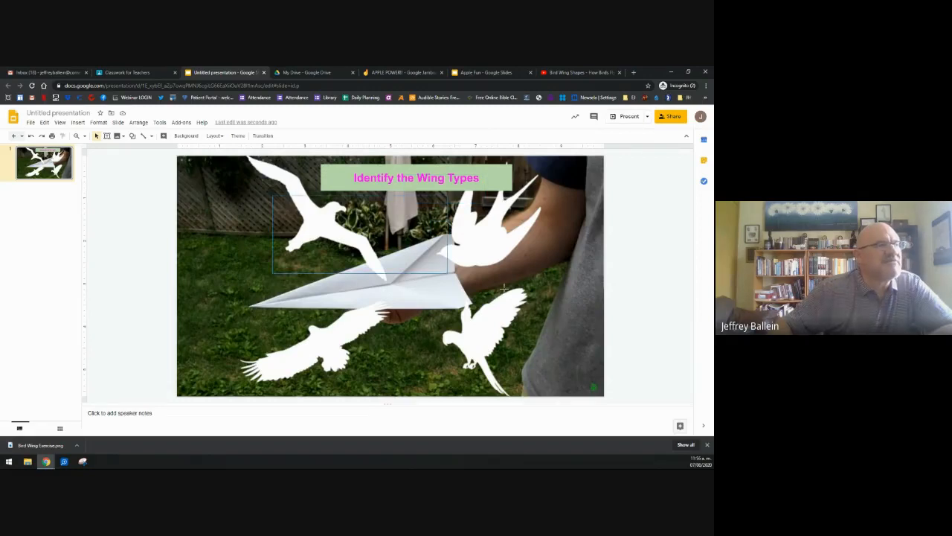
Step: Undo the stray guide, then drag the horizontal and vertical guides off the slide
left_click_drag(504, 288, 455, 241)
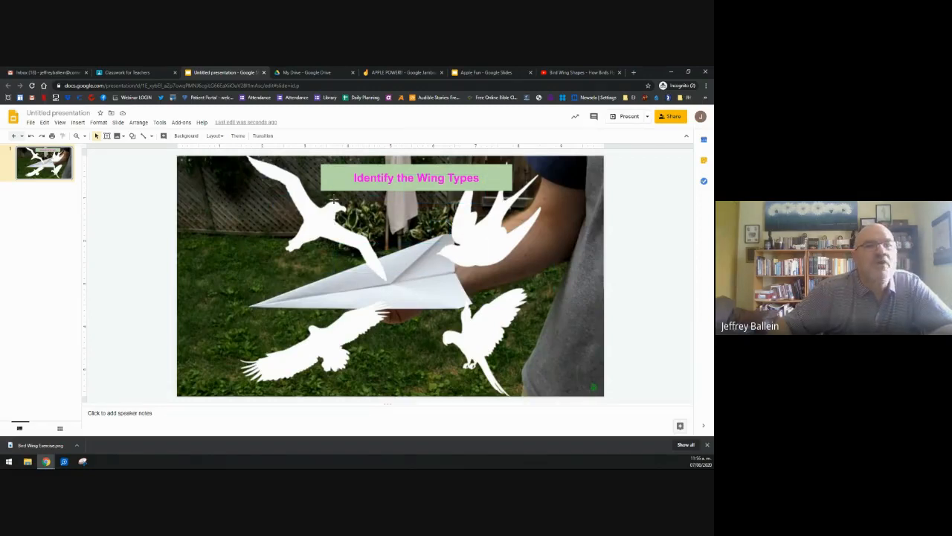
left_click_drag(404, 147, 391, 256)
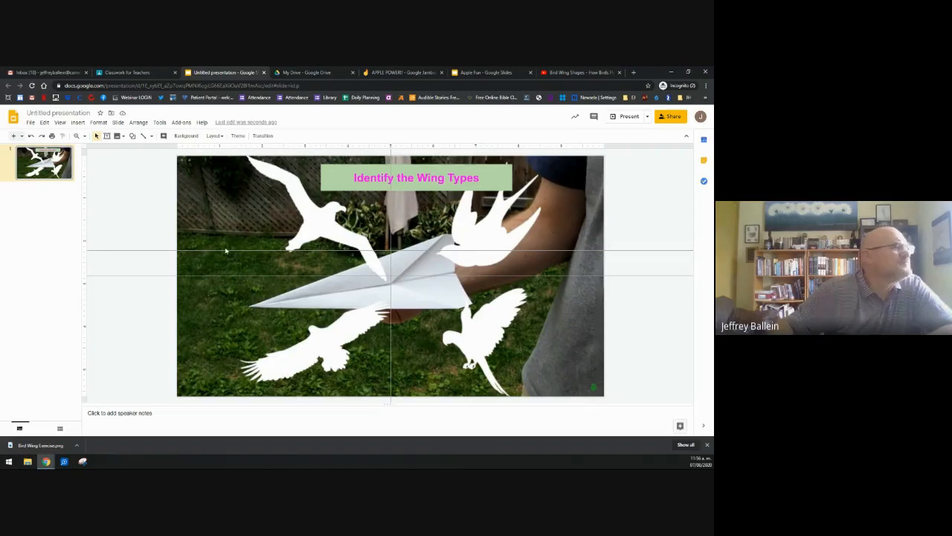
left_click(31, 136)
left_click(30, 136)
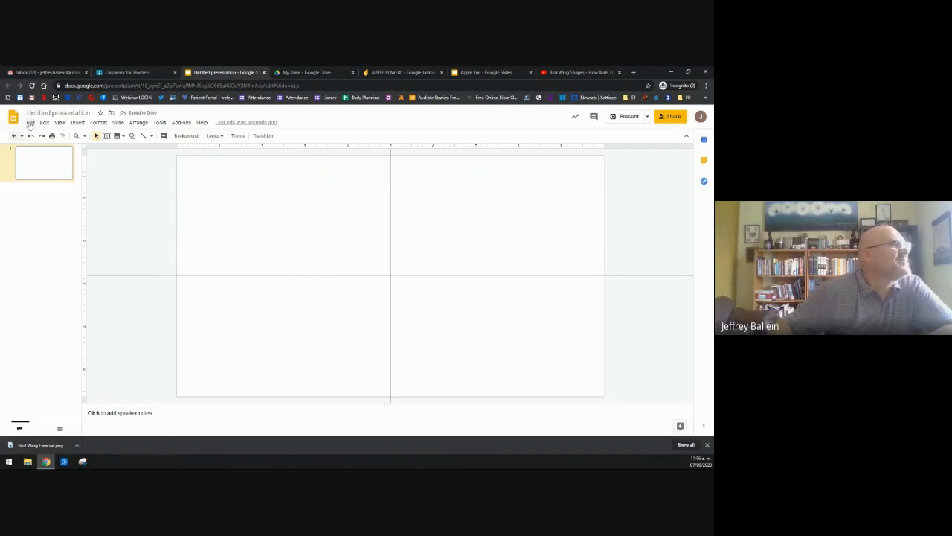
left_click(30, 188)
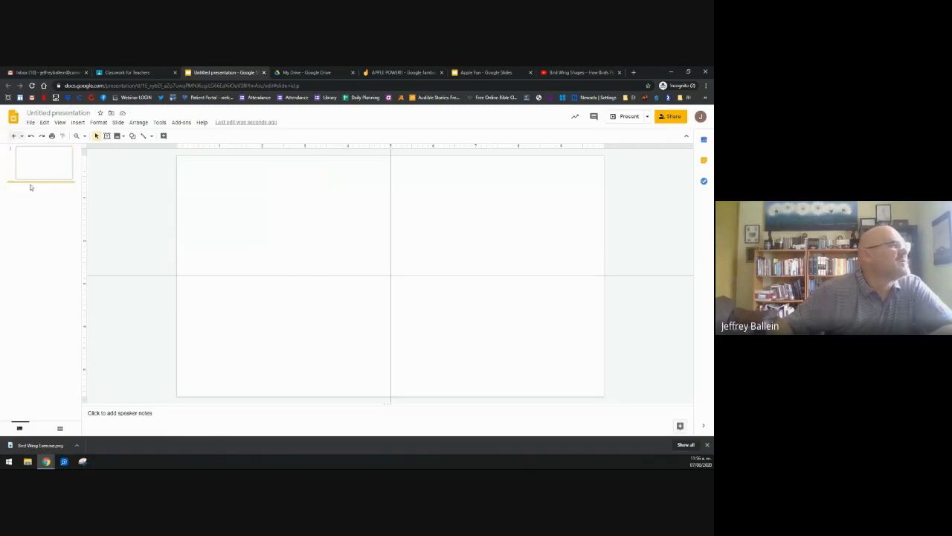
left_click(315, 190)
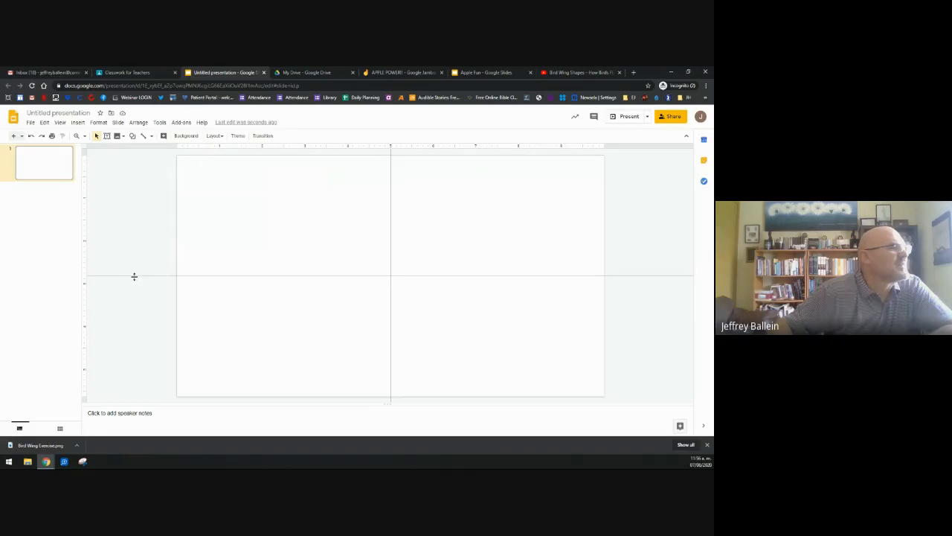
left_click_drag(135, 277, 146, 146)
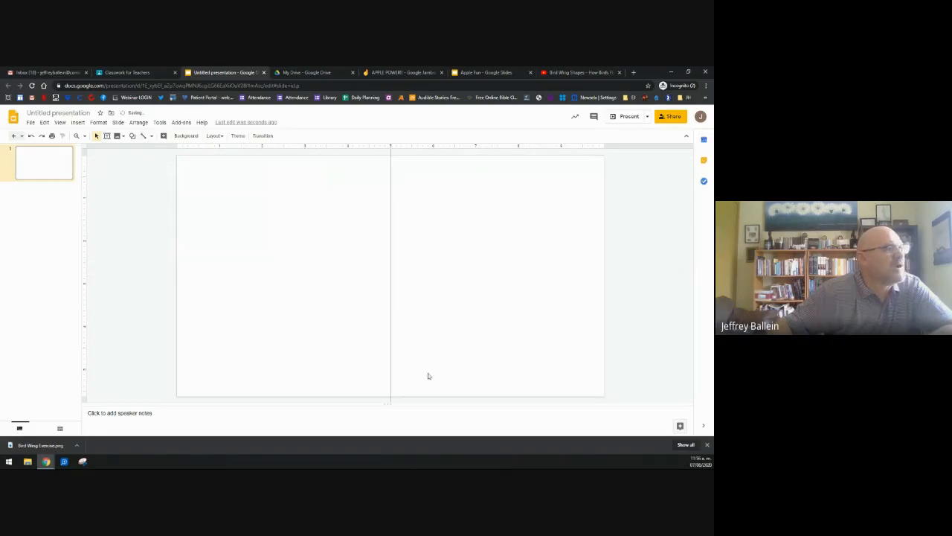
left_click_drag(390, 349, 61, 342)
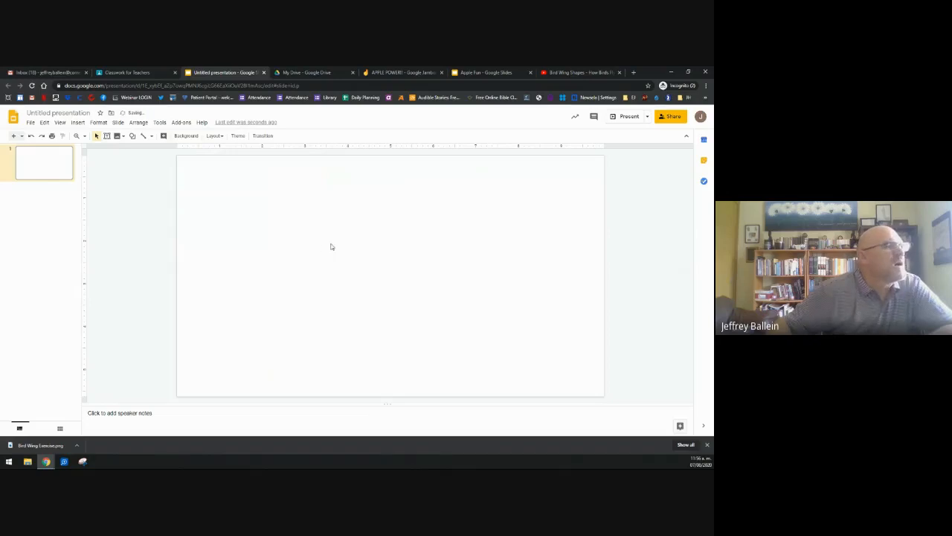
Step: Upload Bird Wing Exercise again as the slide background, restoring the wing-types title
left_click(184, 137)
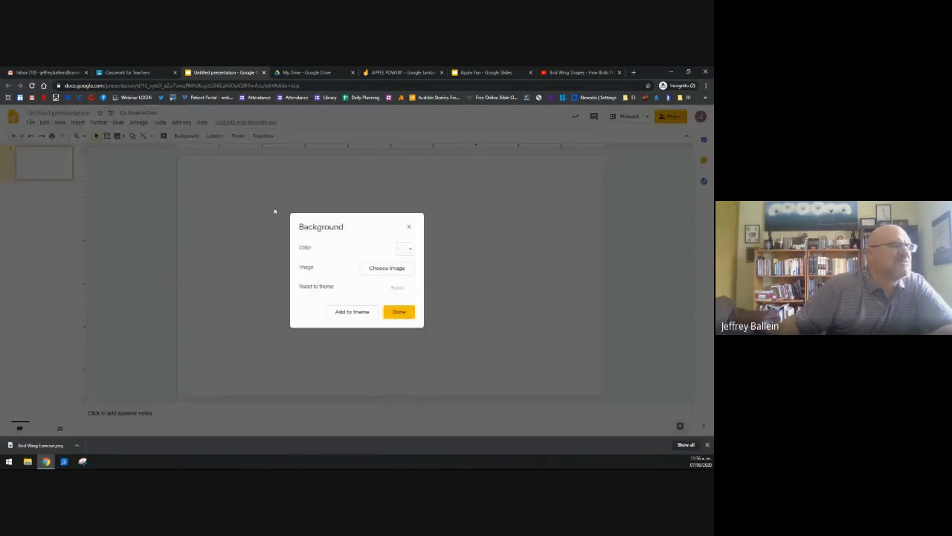
left_click(366, 270)
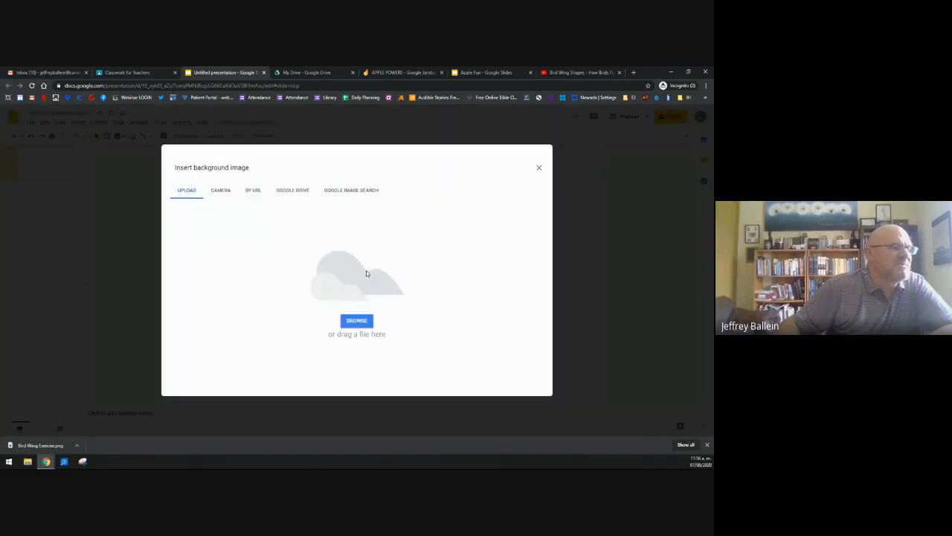
left_click(351, 322)
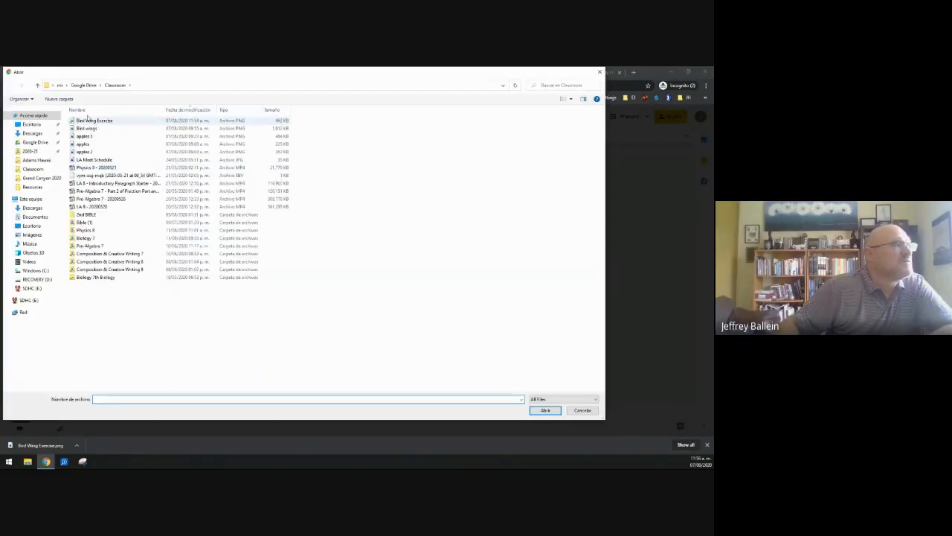
left_click(98, 121)
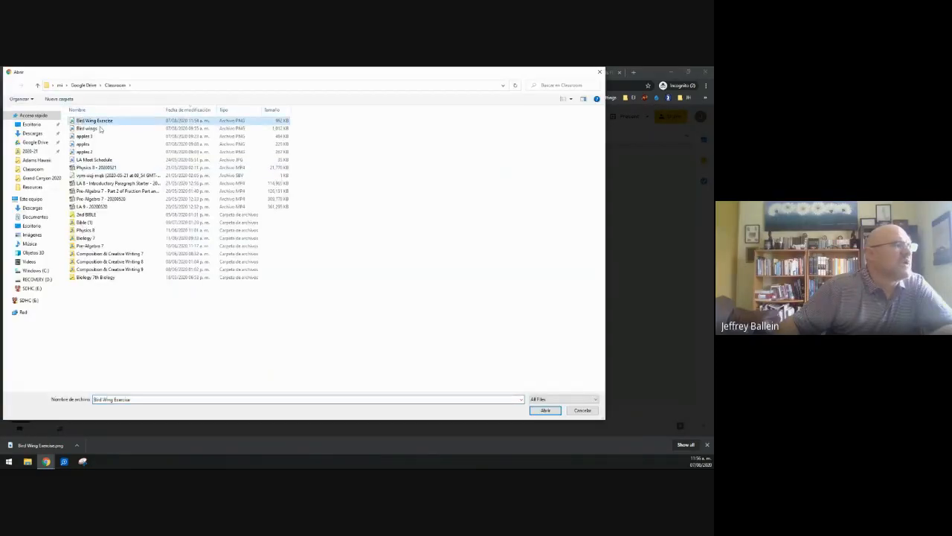
left_click(546, 410)
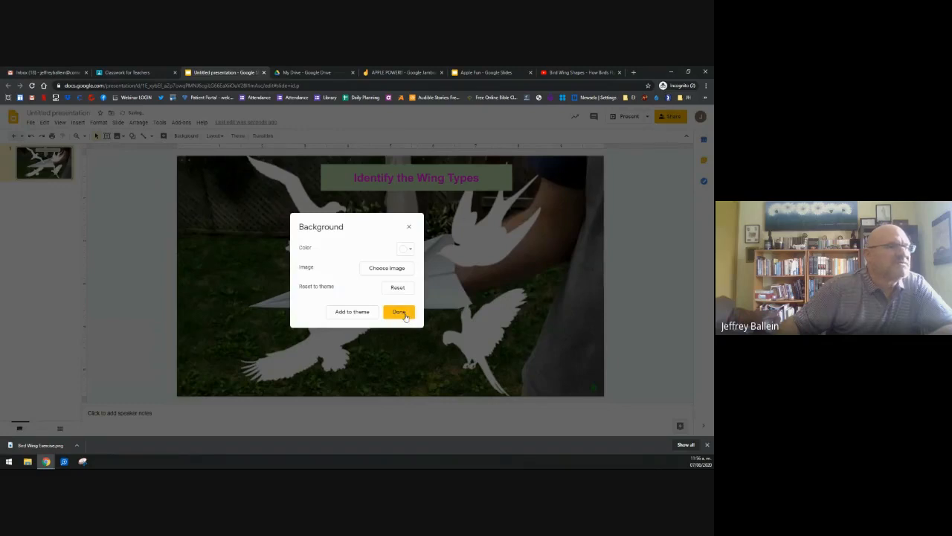
left_click(404, 316)
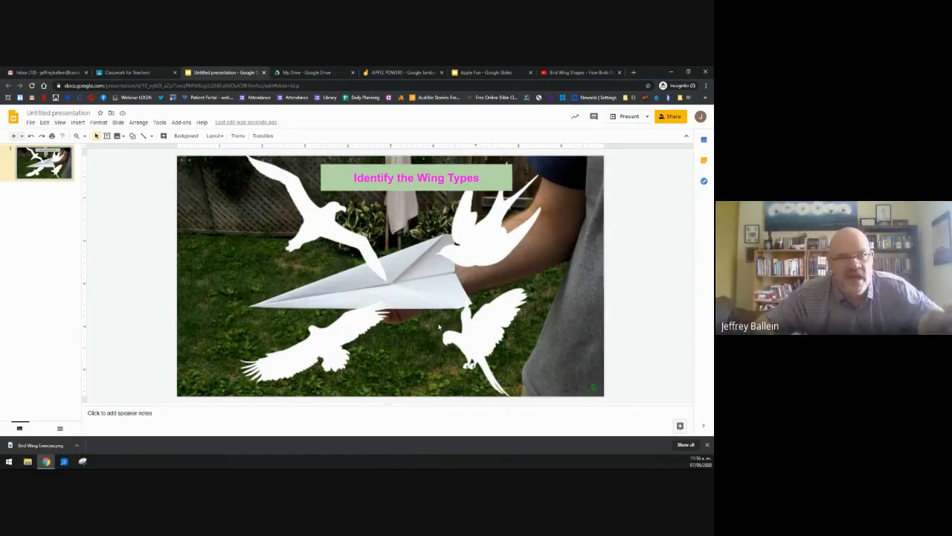
Step: Draw a text box at the slide's upper left and enter the first label's text
left_click(106, 136)
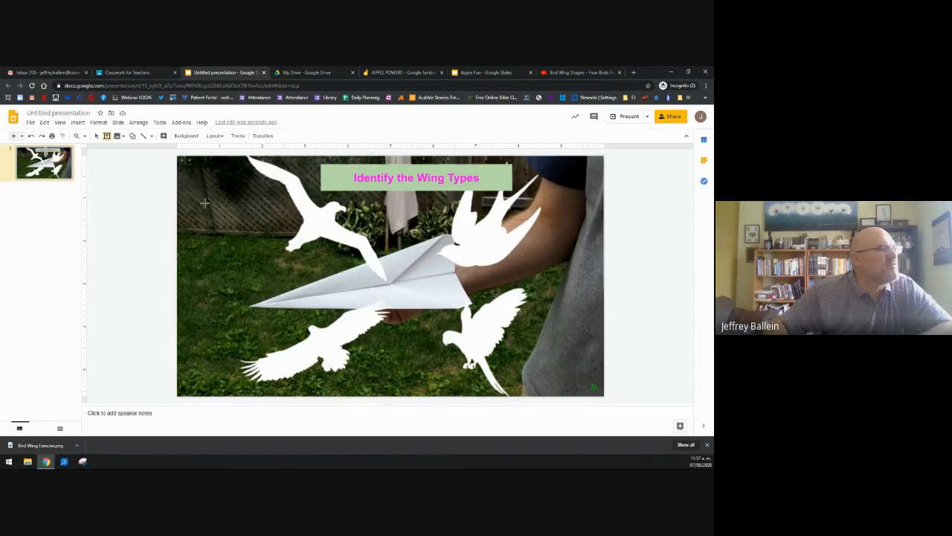
left_click_drag(199, 206, 349, 232)
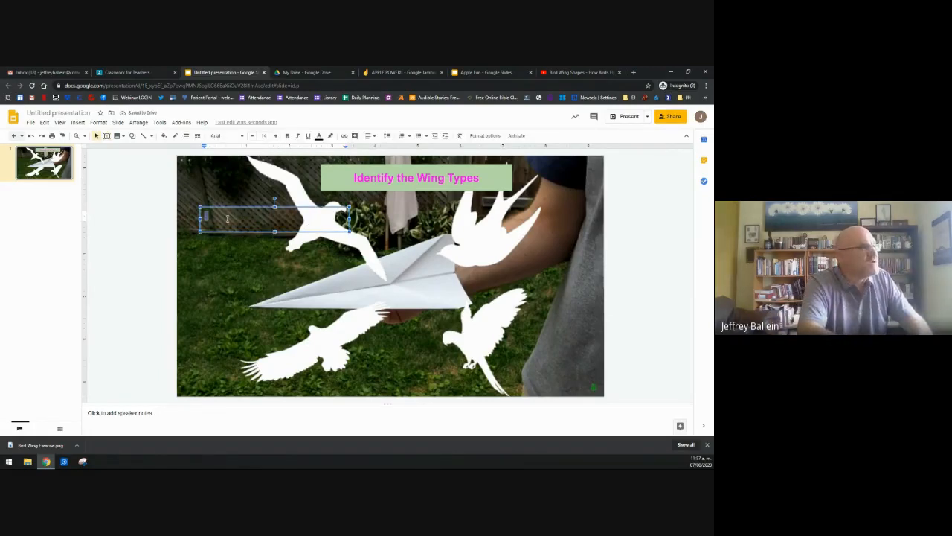
type("Active")
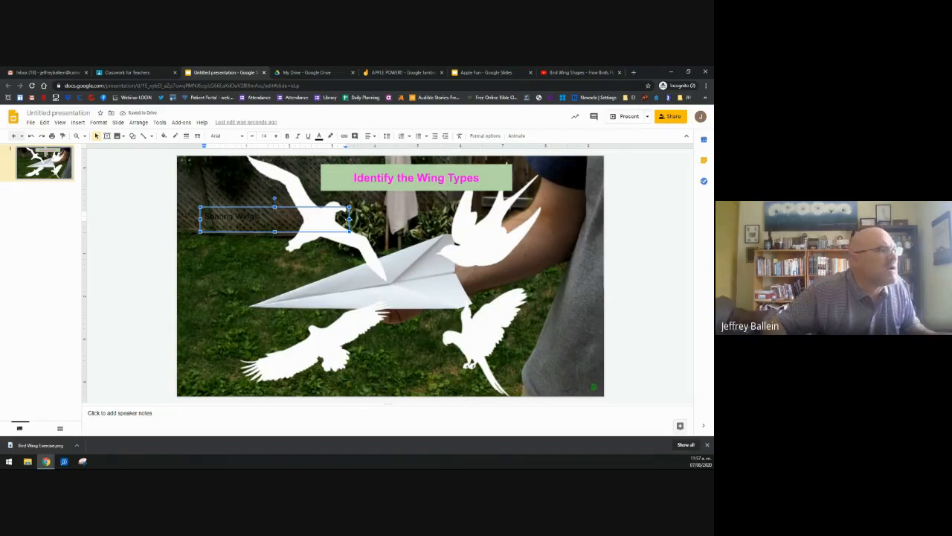
left_click_drag(349, 218, 273, 219)
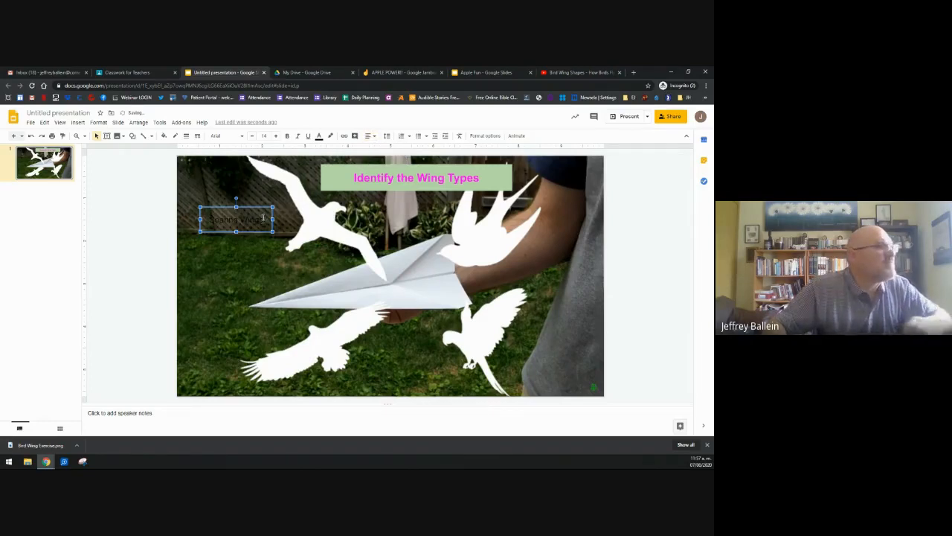
Step: Make the Soaring Wings label larger, bold and cyan, widened to fit one line
left_click(258, 219)
key("ctrl+a")
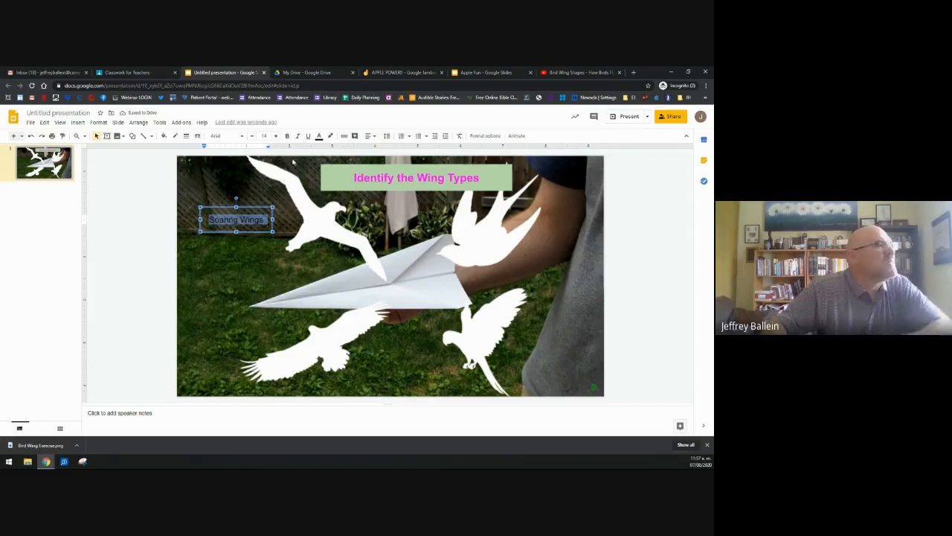
left_click(276, 136)
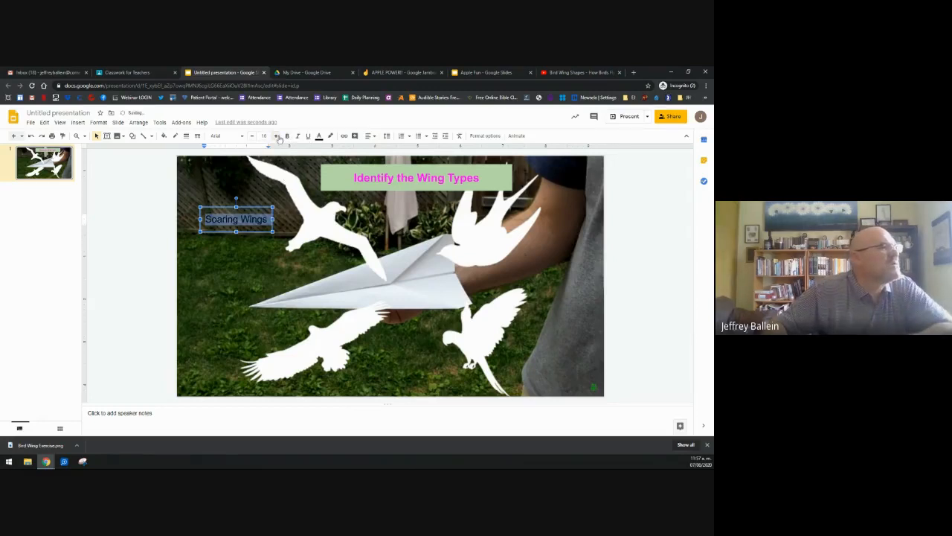
left_click(287, 136)
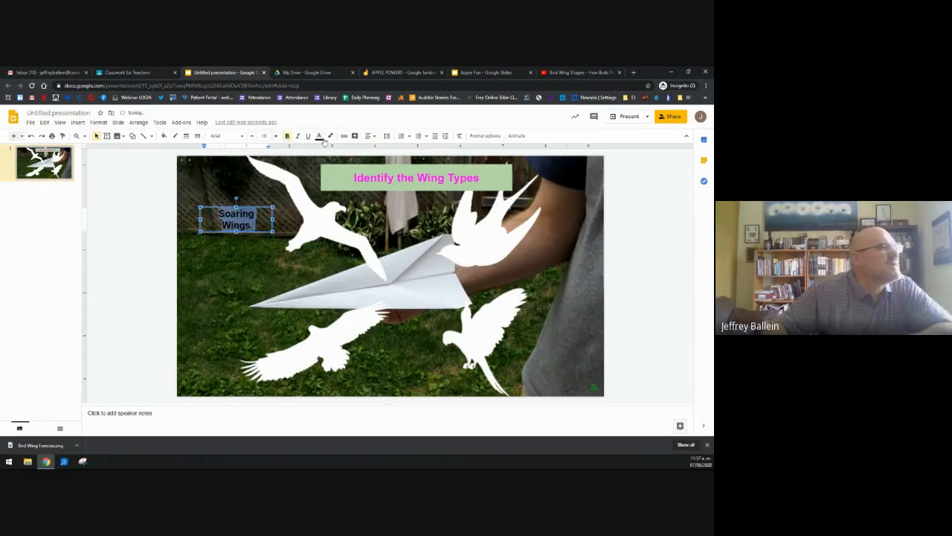
left_click(320, 136)
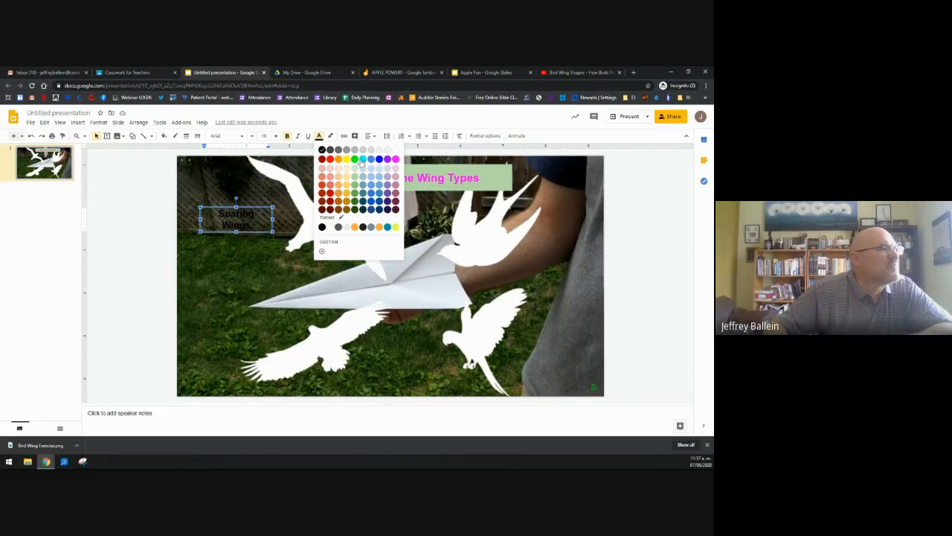
left_click(362, 159)
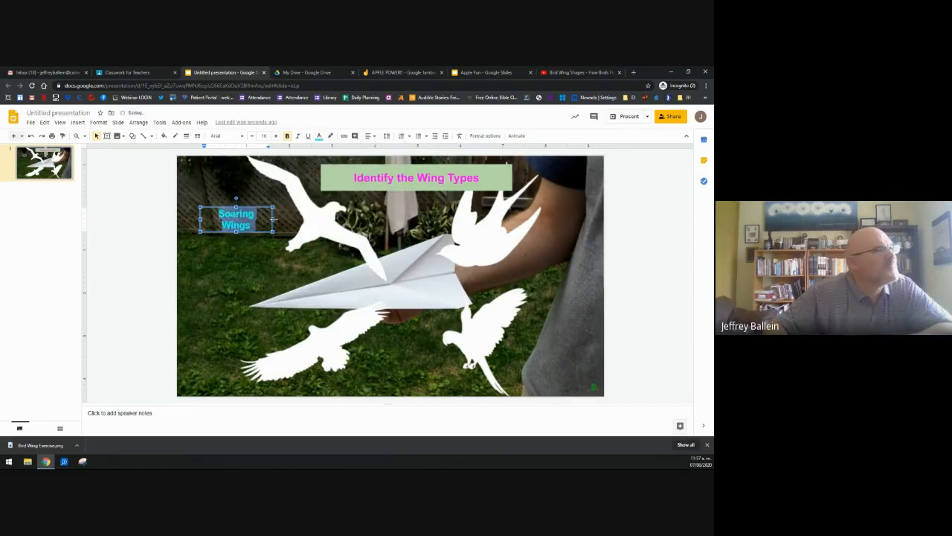
left_click_drag(273, 219, 284, 218)
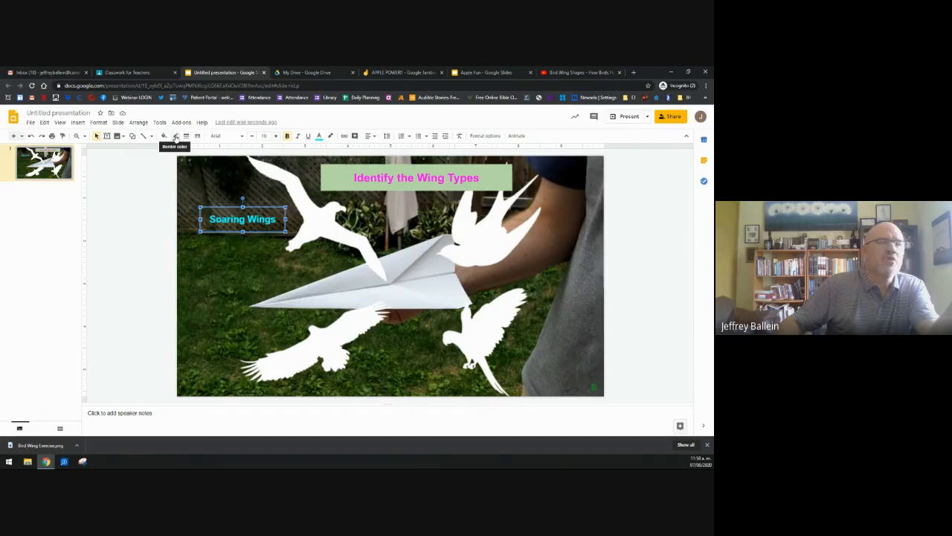
Step: Give the Soaring Wings box a cyan border and move it beside the top-left bird
left_click(176, 136)
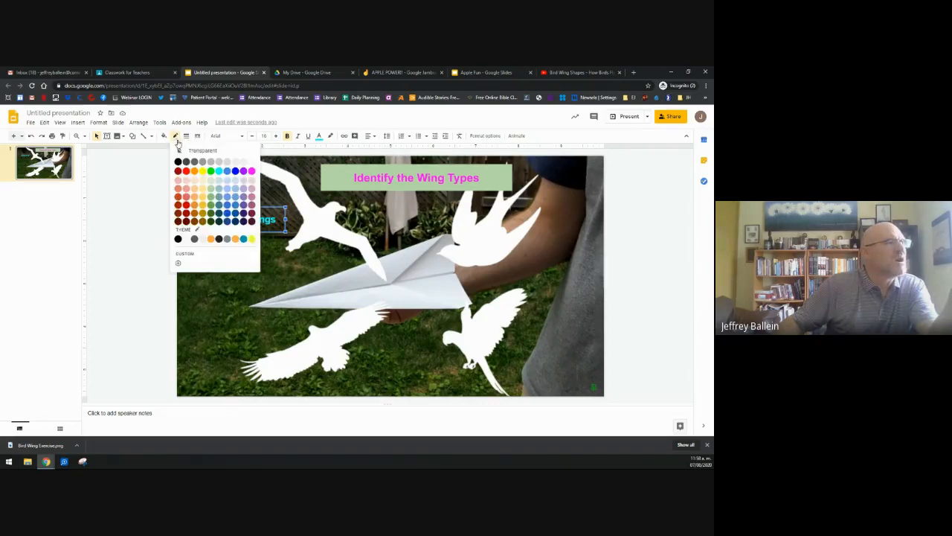
left_click(218, 171)
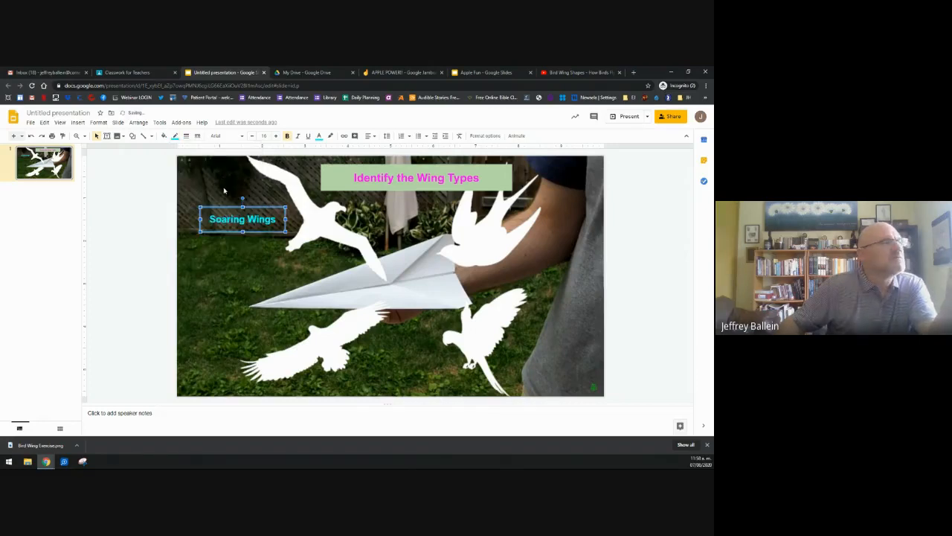
double_click(250, 226)
left_click(266, 264)
left_click(255, 231)
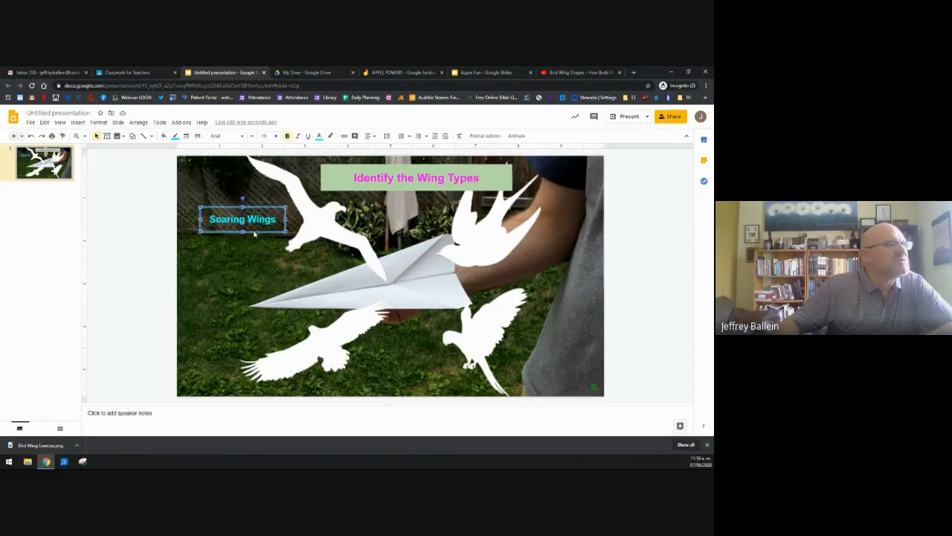
left_click_drag(424, 269, 259, 216)
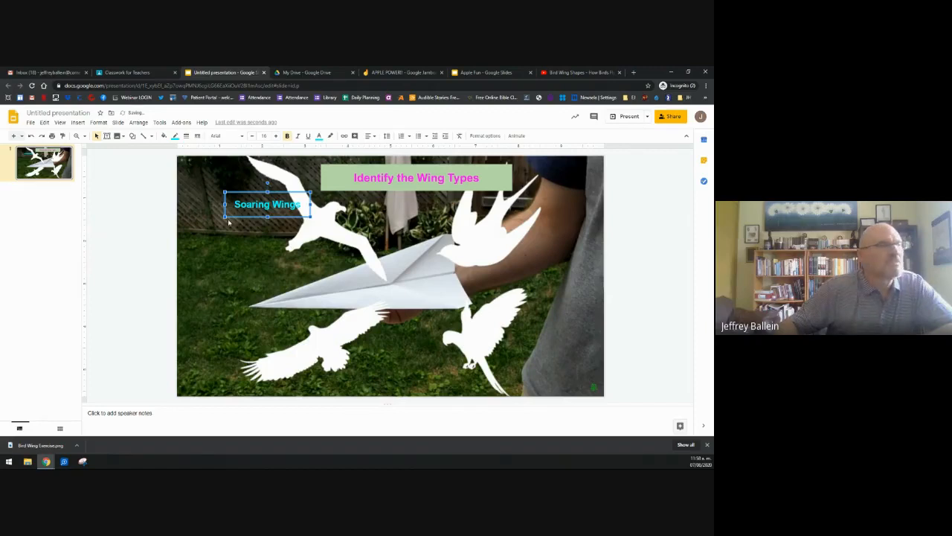
Step: Duplicate Soaring Wings beneath itself and rename the copy Delta Wings
left_click_drag(231, 216, 230, 227)
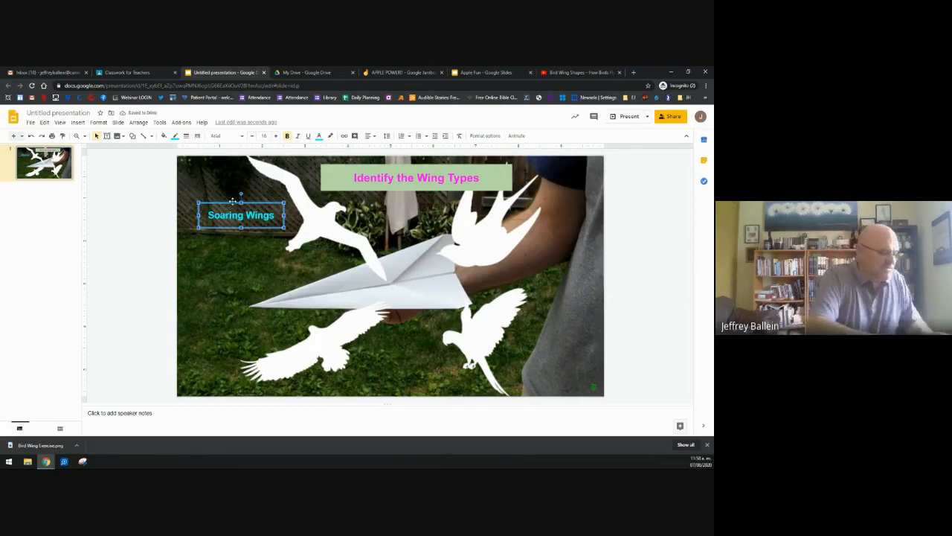
key("ctrl+d")
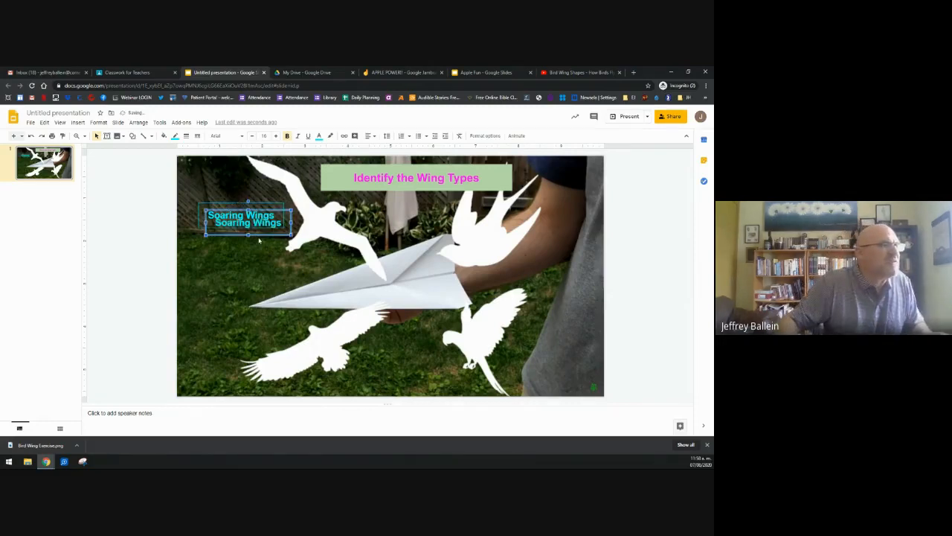
left_click_drag(258, 235, 253, 268)
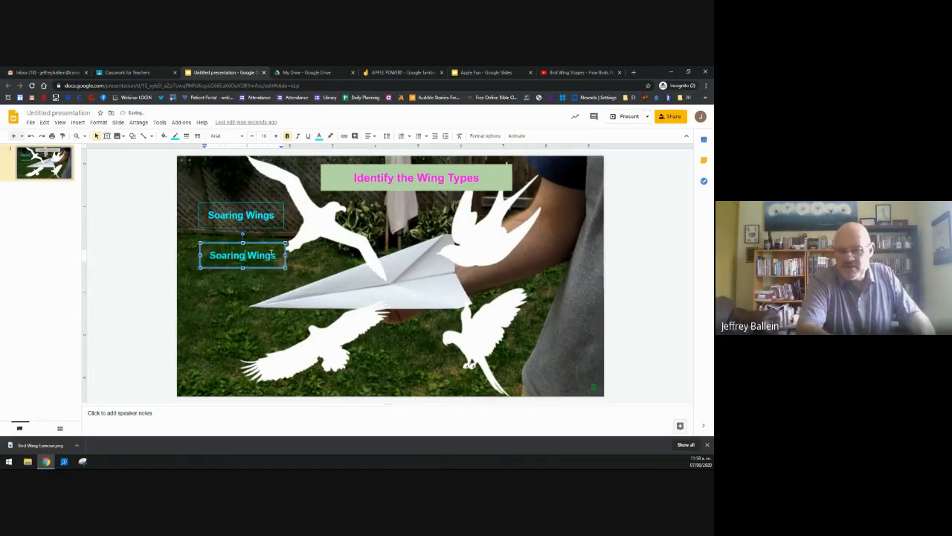
key("BackSpace")
key("BackSpace")
key("BackSpace")
key("BackSpace")
key("BackSpace")
key("BackSpace")
key("BackSpace")
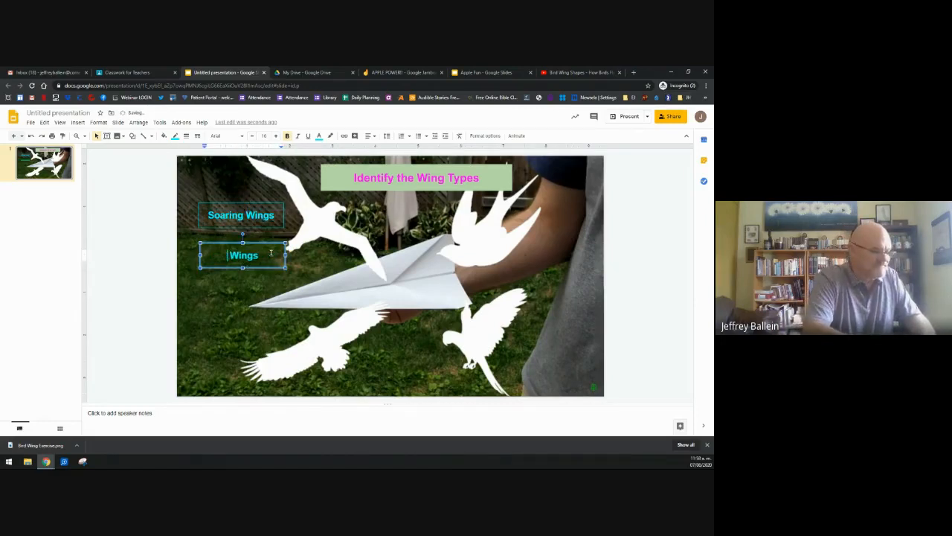
type("Delta")
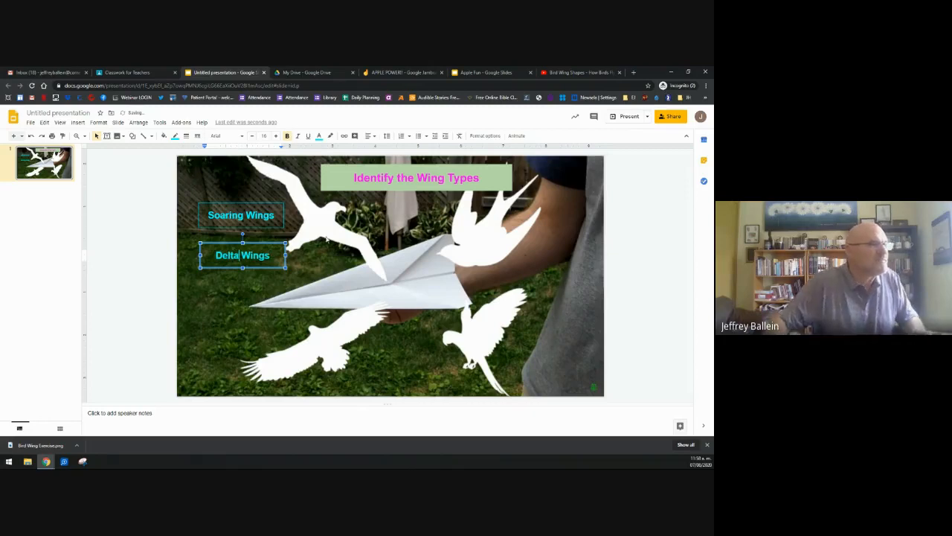
left_click(280, 266)
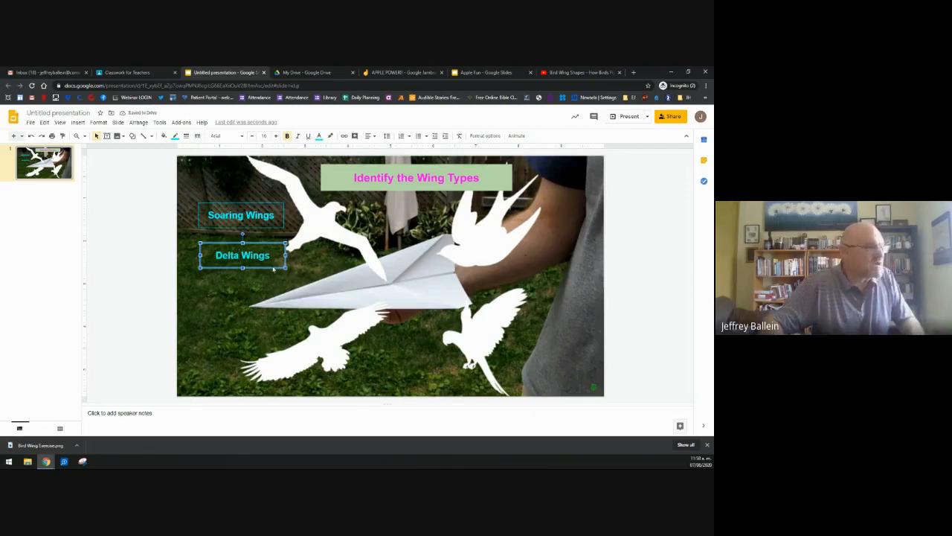
Step: Add Slotted Wings and Eliptical Wings copies, each stacked below the previous label
key("ctrl+d")
left_click_drag(273, 275, 254, 295)
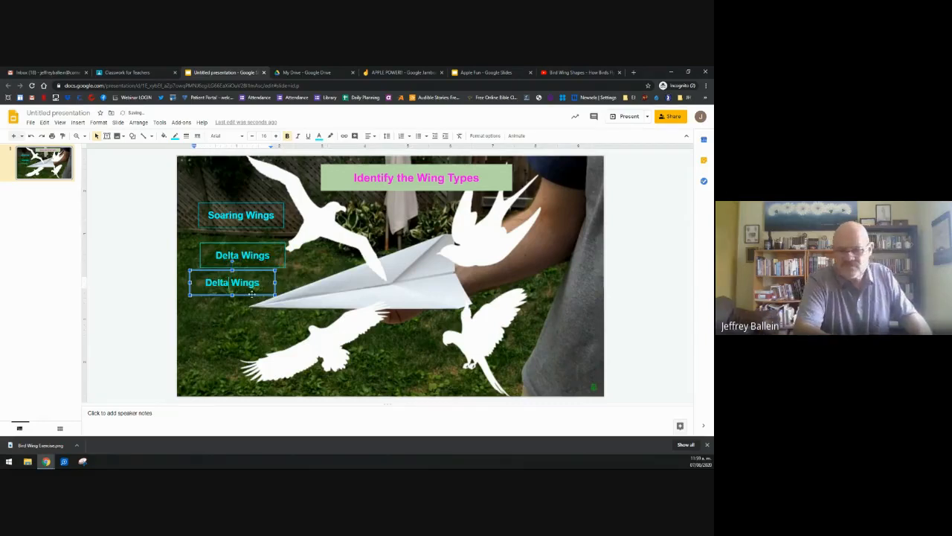
key("BackSpace")
key("BackSpace")
key("BackSpace")
key("BackSpace")
key("BackSpace")
key("BackSpace")
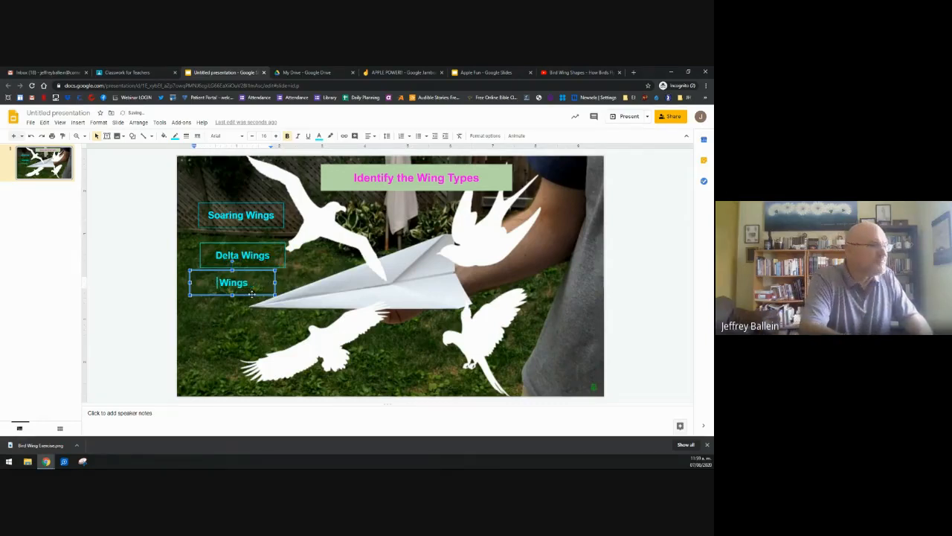
type("Slot ")
type("ted")
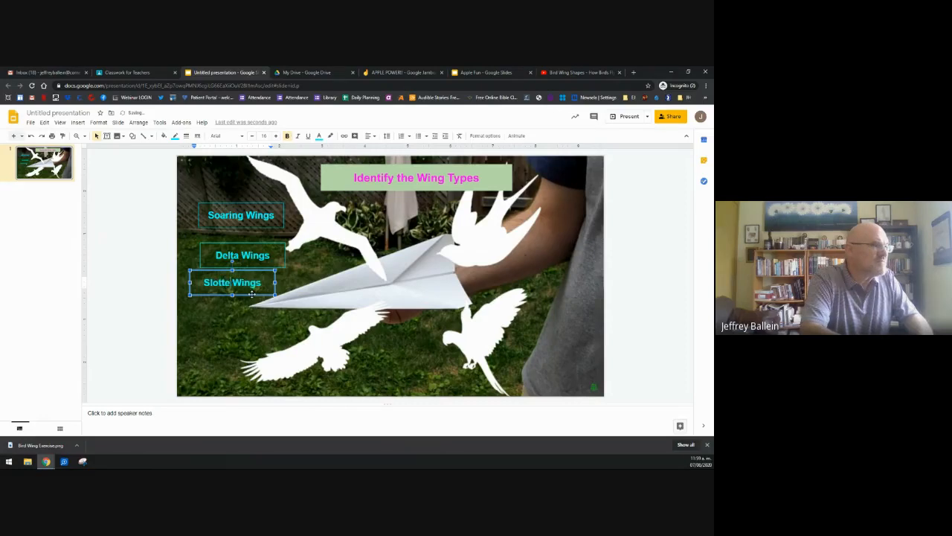
left_click(250, 295)
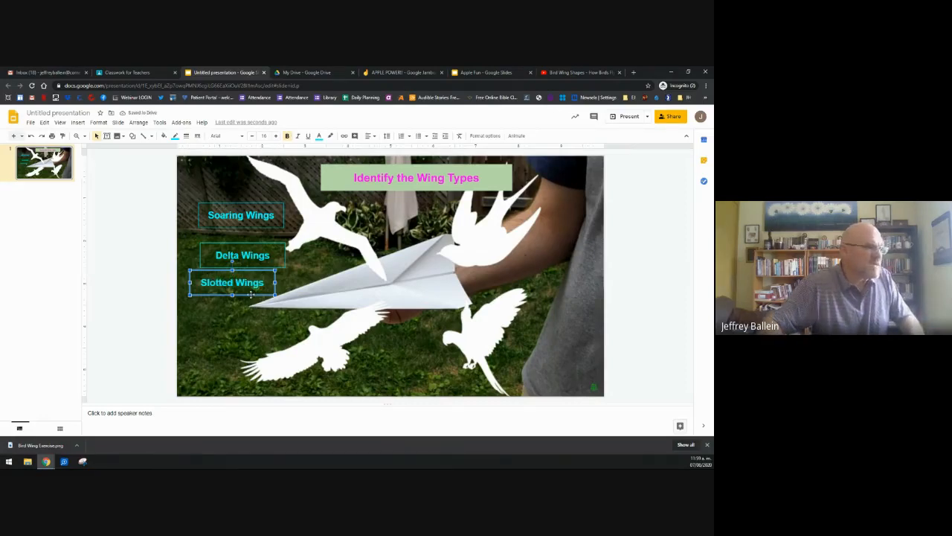
key("ctrl+d")
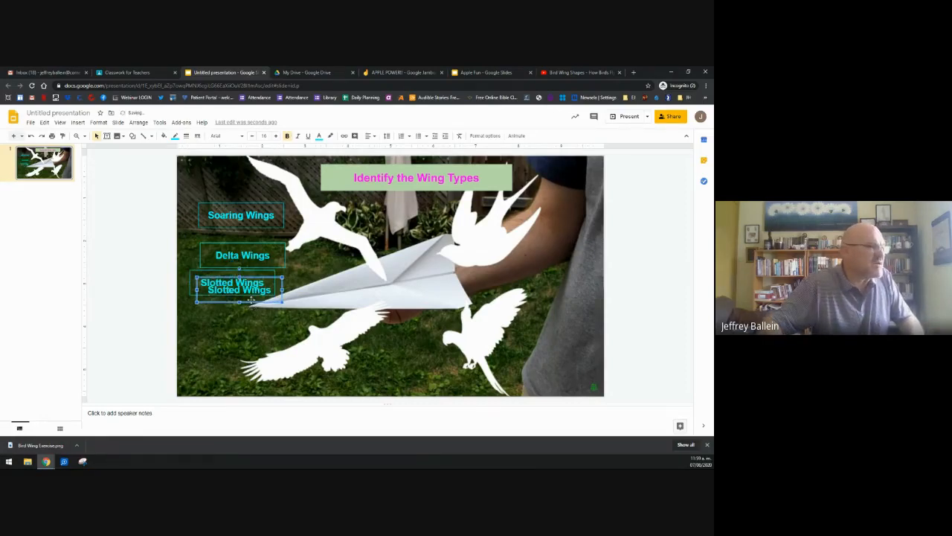
left_click_drag(251, 302, 251, 329)
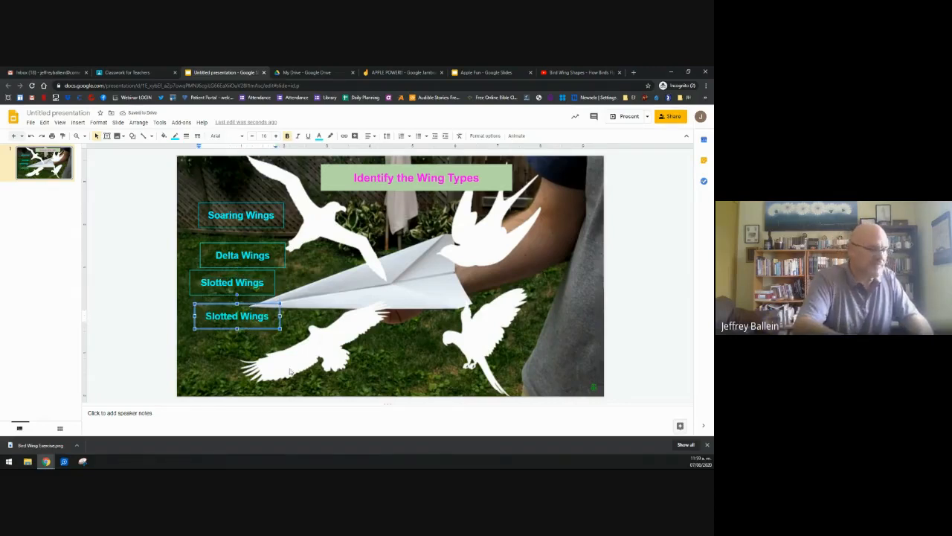
key("BackSpace")
key("BackSpace")
key("BackSpace")
key("BackSpace")
key("BackSpace")
key("BackSpace")
key("BackSpace")
key("BackSpace")
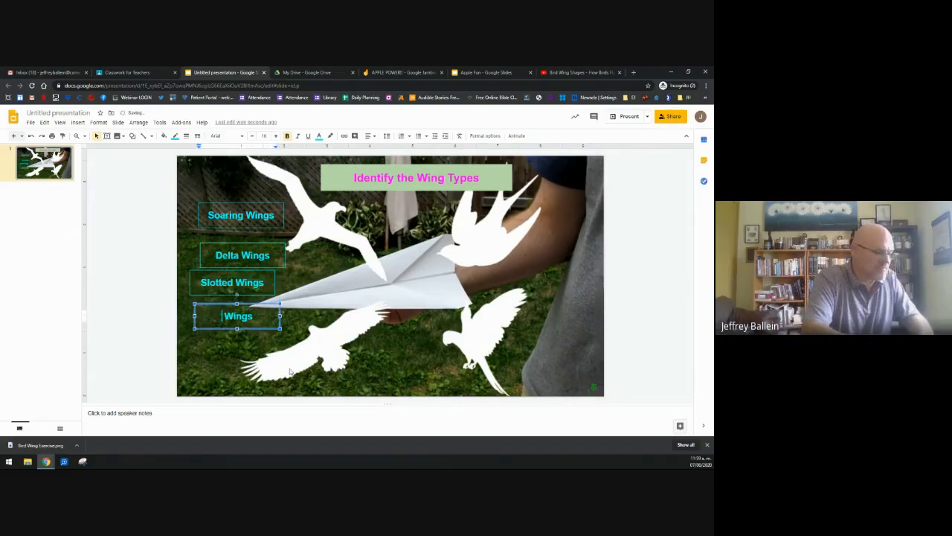
type("Elipt ")
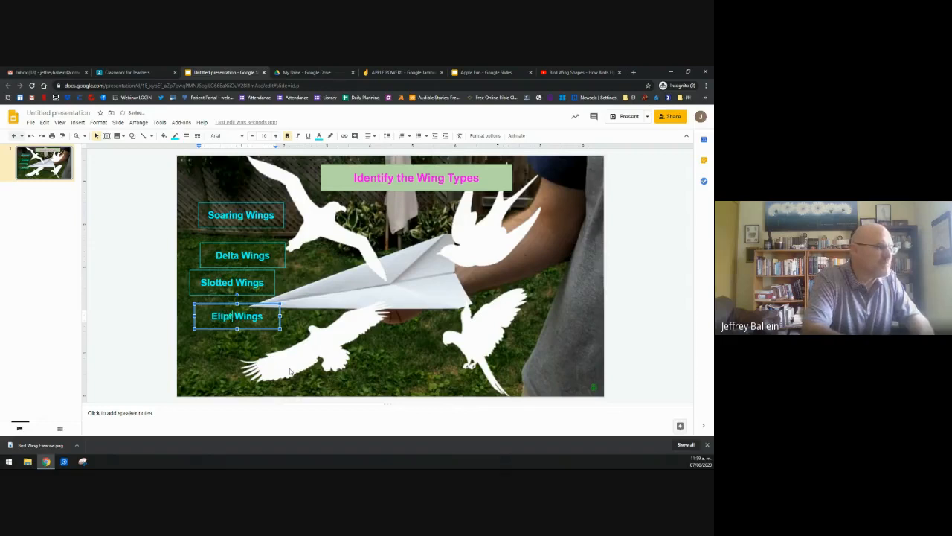
type("ical")
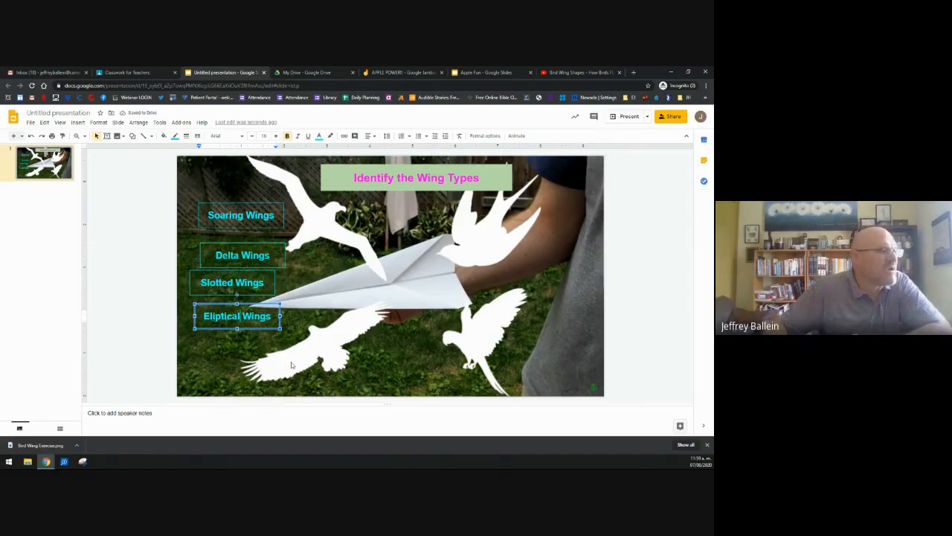
Step: Try placing the four labels around the birds, then lined up across the paper plane
left_click(293, 366)
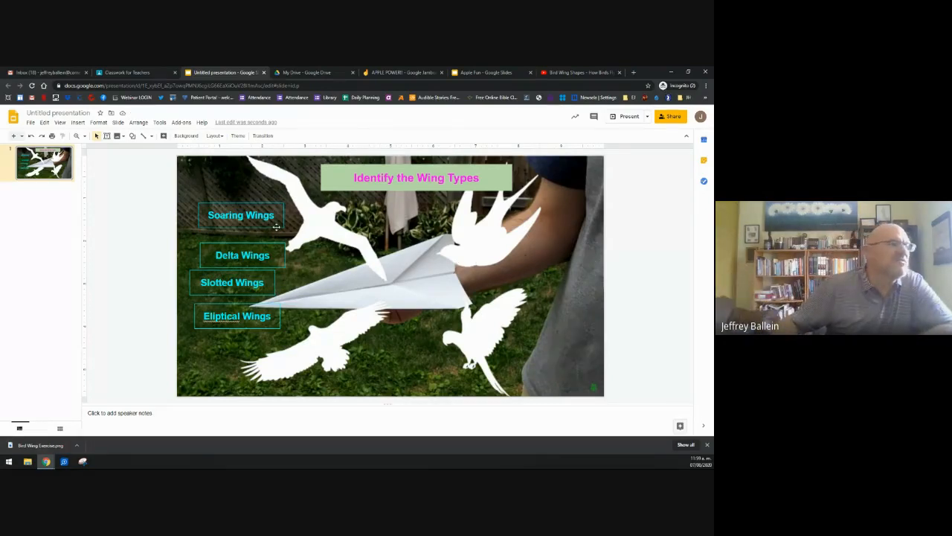
left_click_drag(275, 227, 509, 253)
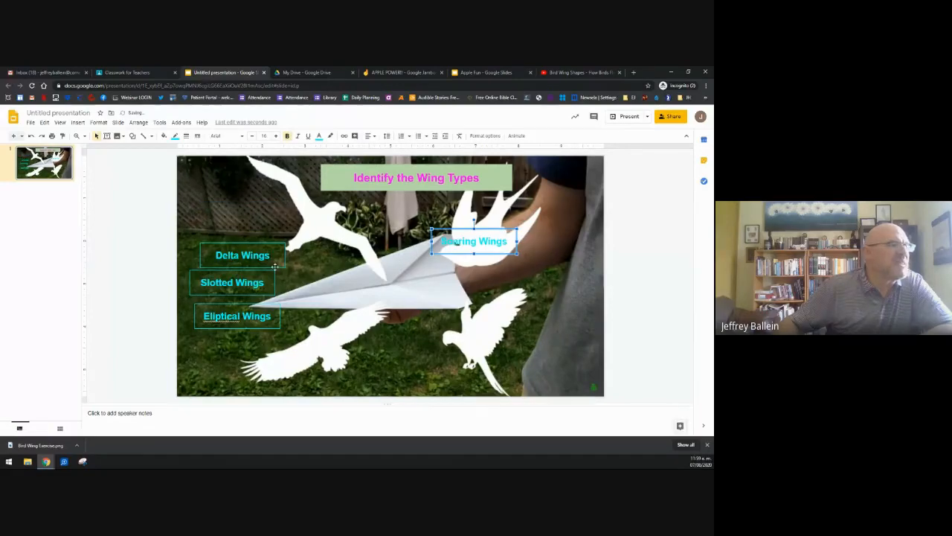
left_click_drag(285, 260, 328, 221)
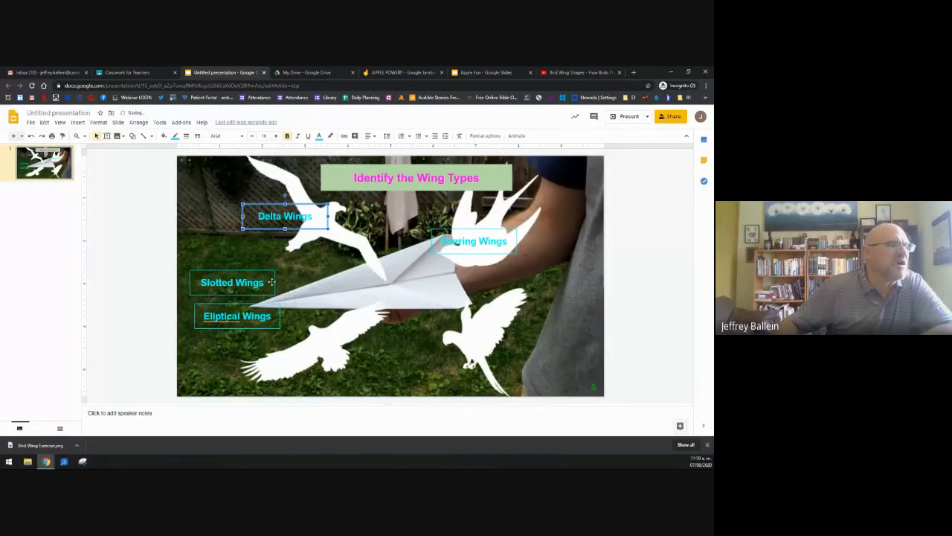
left_click_drag(270, 282, 584, 372)
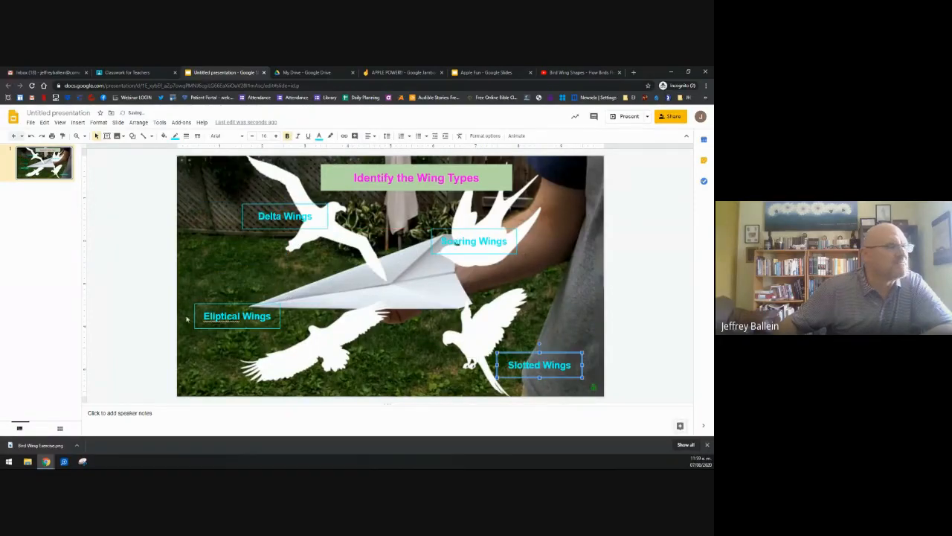
left_click_drag(202, 324, 197, 360)
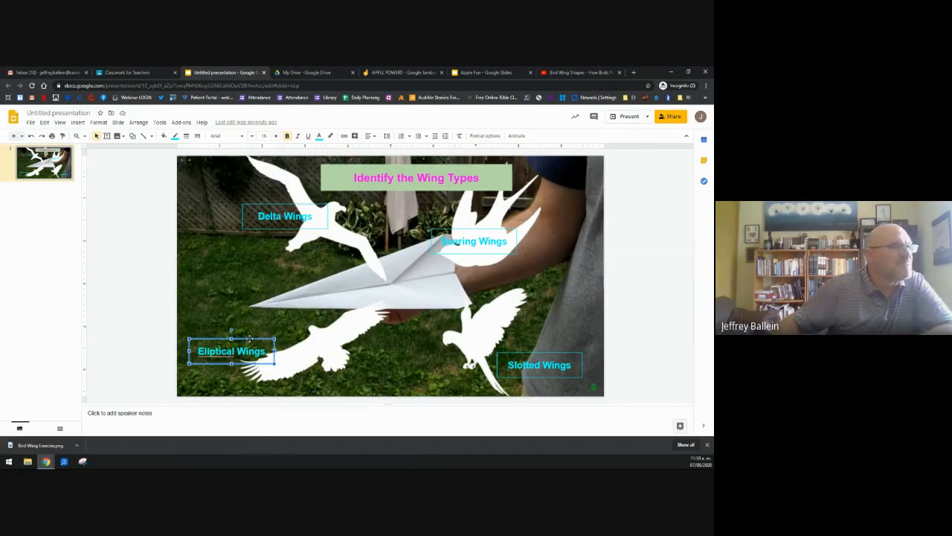
left_click_drag(249, 338, 246, 271)
left_click_drag(293, 226, 334, 294)
left_click_drag(460, 250, 415, 293)
left_click_drag(573, 355, 549, 272)
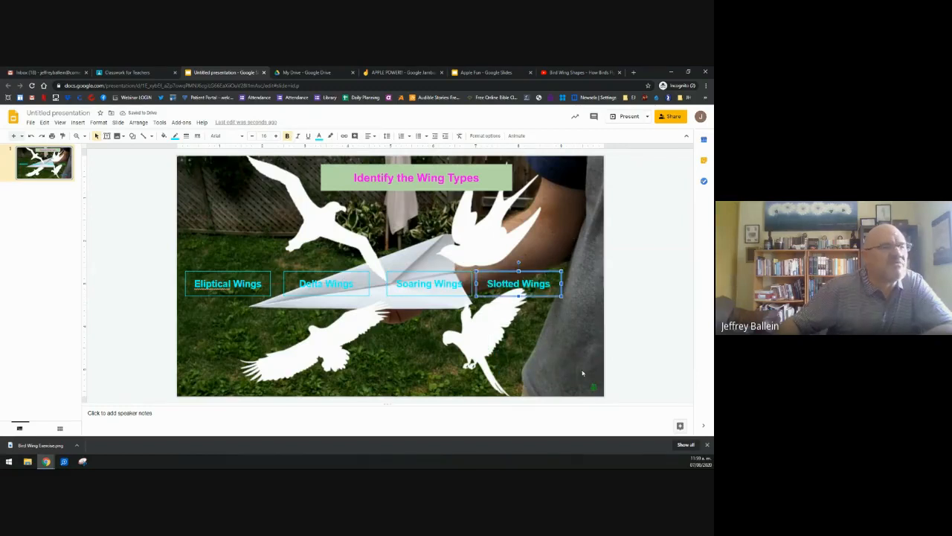
Step: Stack Eliptical, Delta, Soaring and Slotted Wings in one column at the lower right
left_click_drag(545, 296, 585, 376)
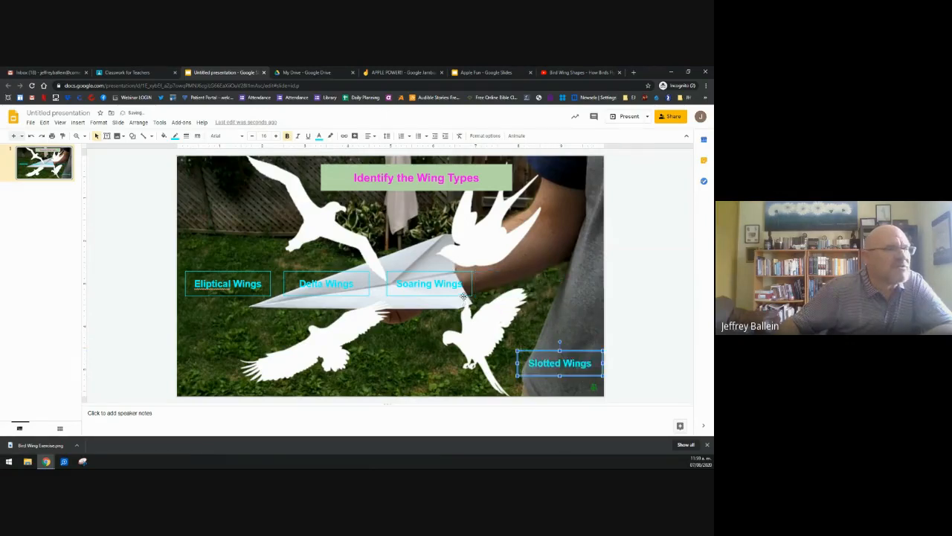
left_click_drag(463, 295, 595, 340)
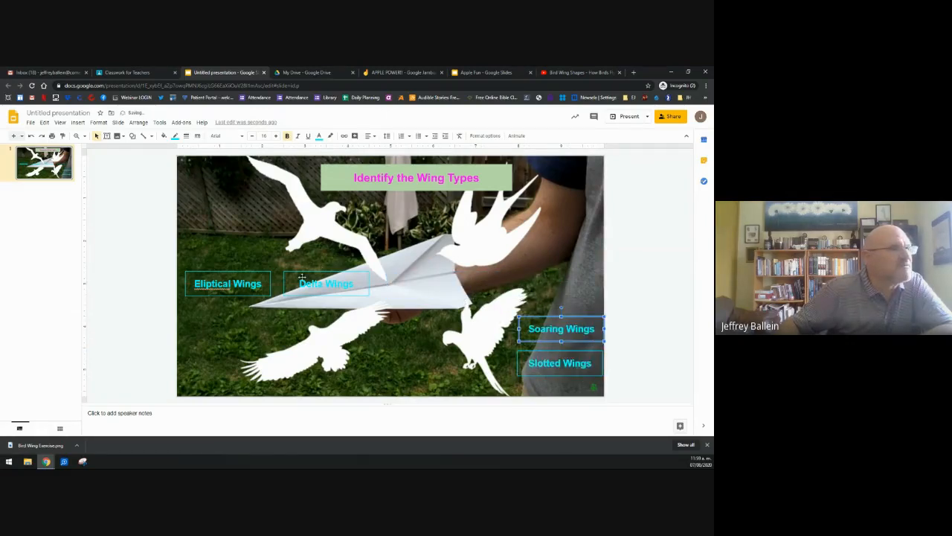
left_click_drag(313, 272, 552, 287)
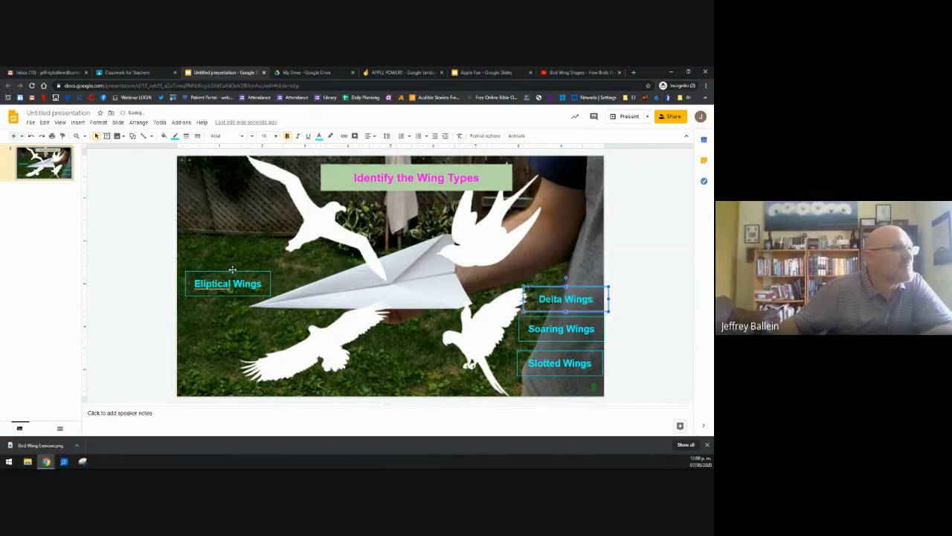
left_click_drag(233, 271, 567, 254)
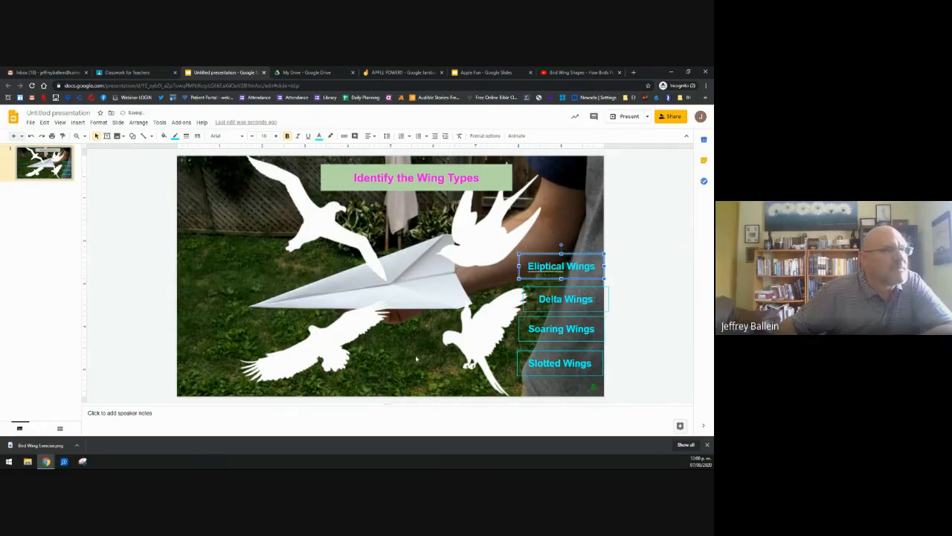
Step: Correct the top label's spelling from 'Eliptical' to 'Elliptical Wings'
right_click(537, 270)
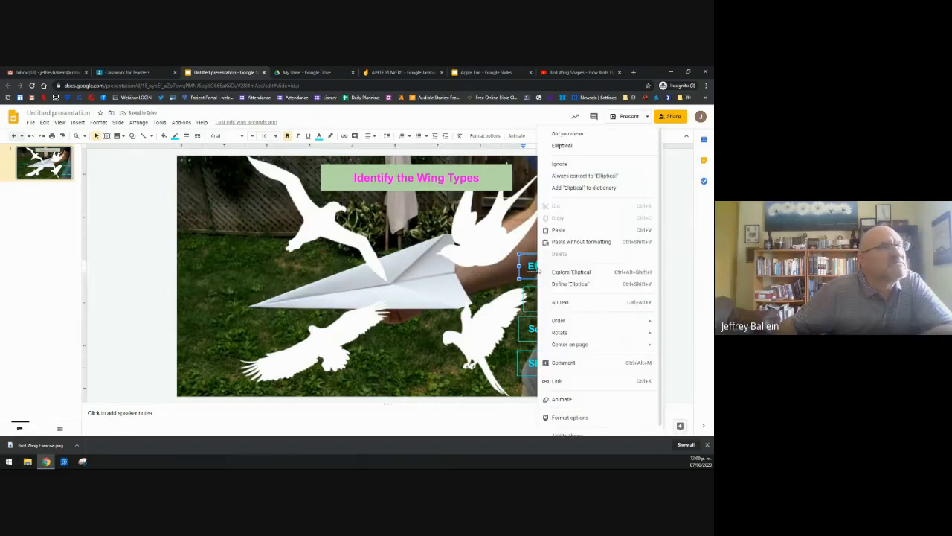
left_click(554, 147)
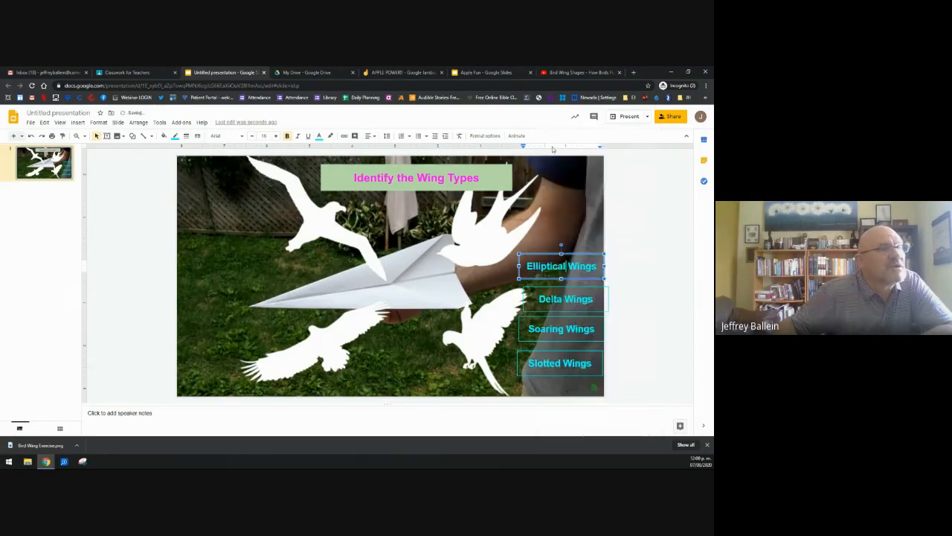
left_click(269, 330)
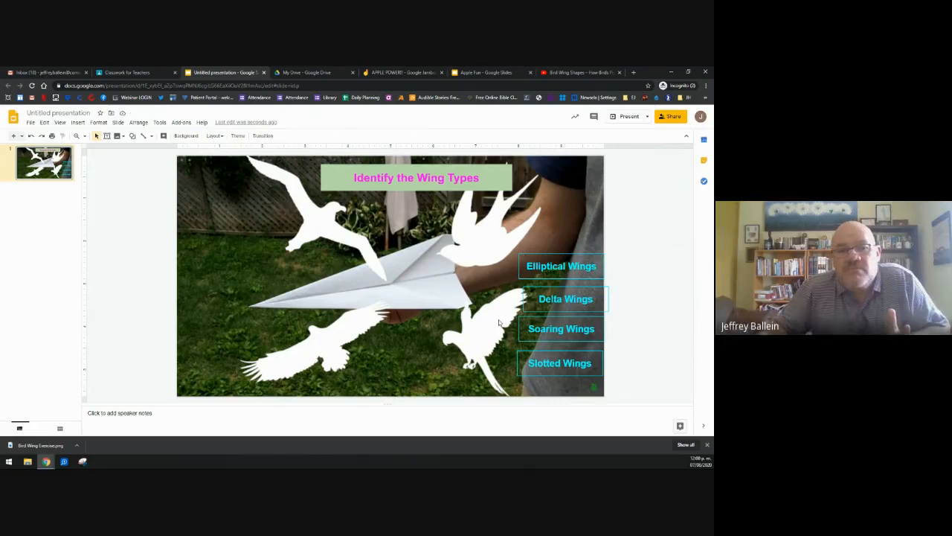
Step: Name the presentation 'Identify Bird Wings', then test-drag the Elliptical Wings label and undo it
left_click(60, 112)
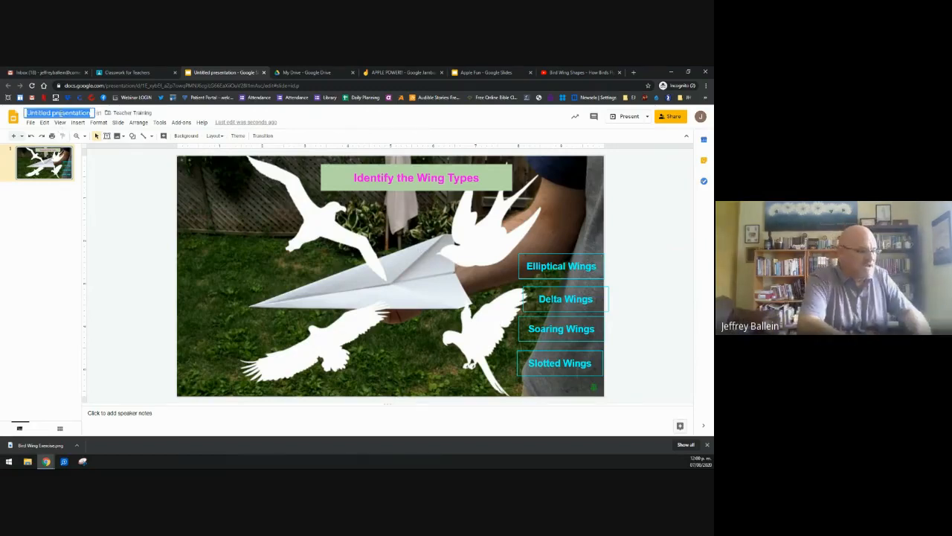
type("Ident")
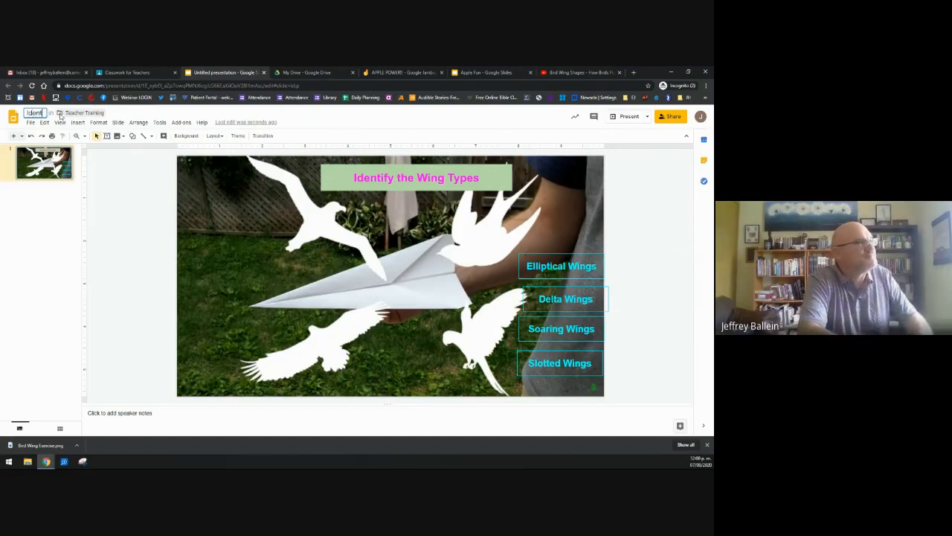
type("ify Bi")
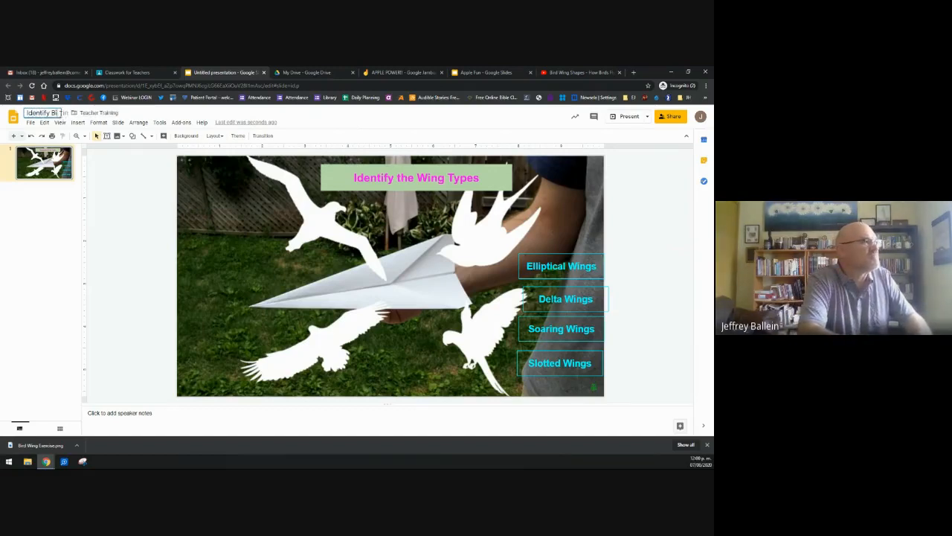
type("rd")
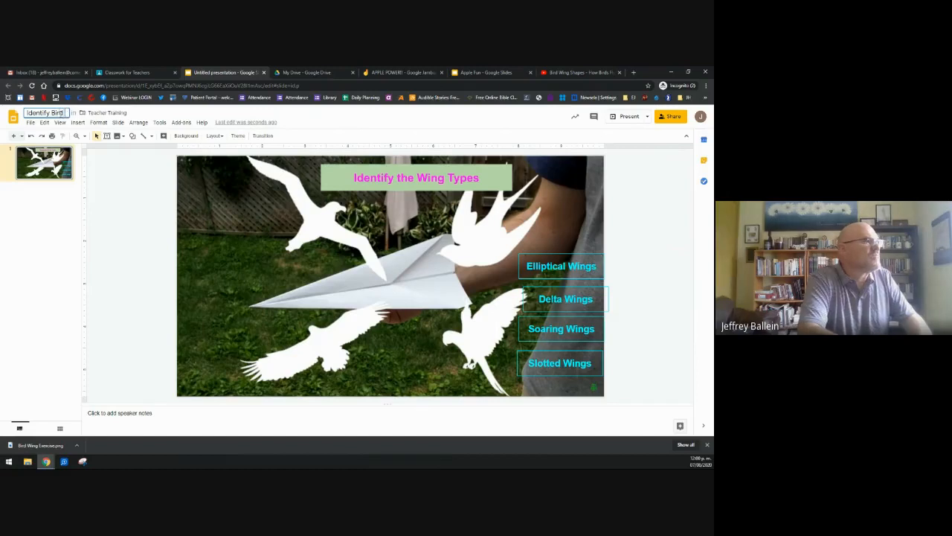
type(" Wings")
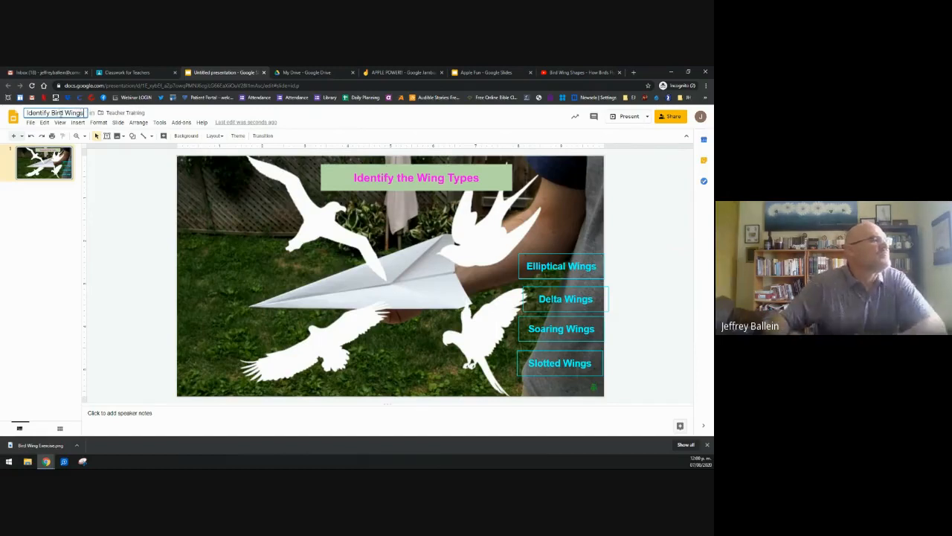
left_click(186, 240)
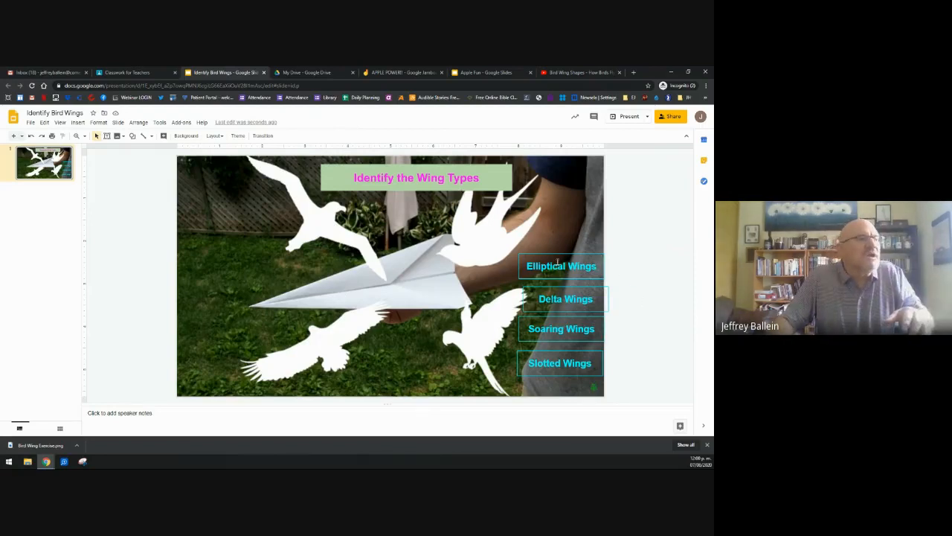
left_click_drag(555, 255, 328, 228)
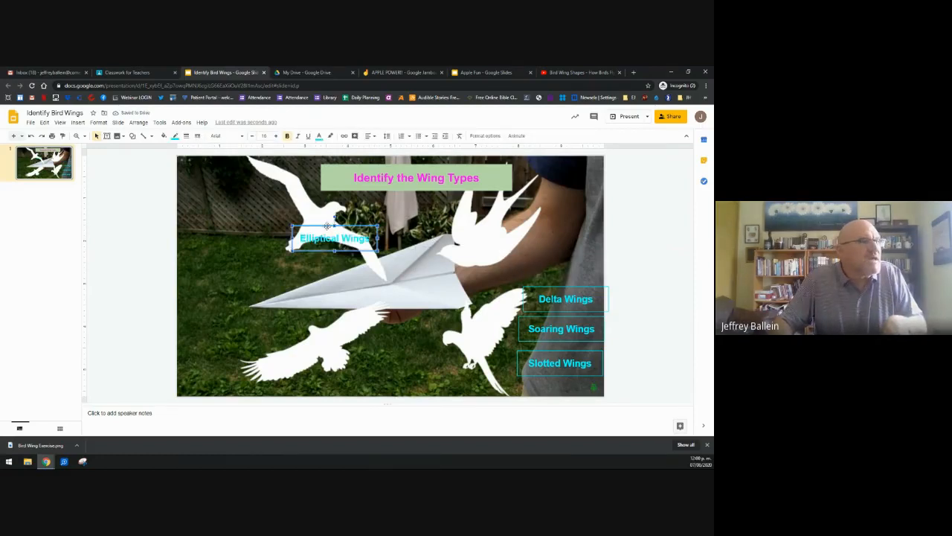
key("ctrl+z")
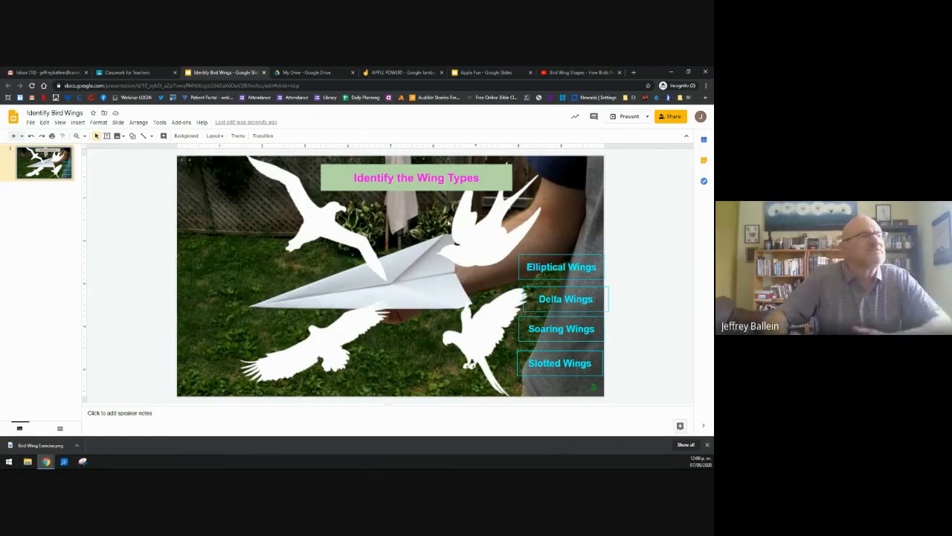
Step: Set the slides attachment to 'Make a copy for each student' and preview the presentation
left_click(151, 72)
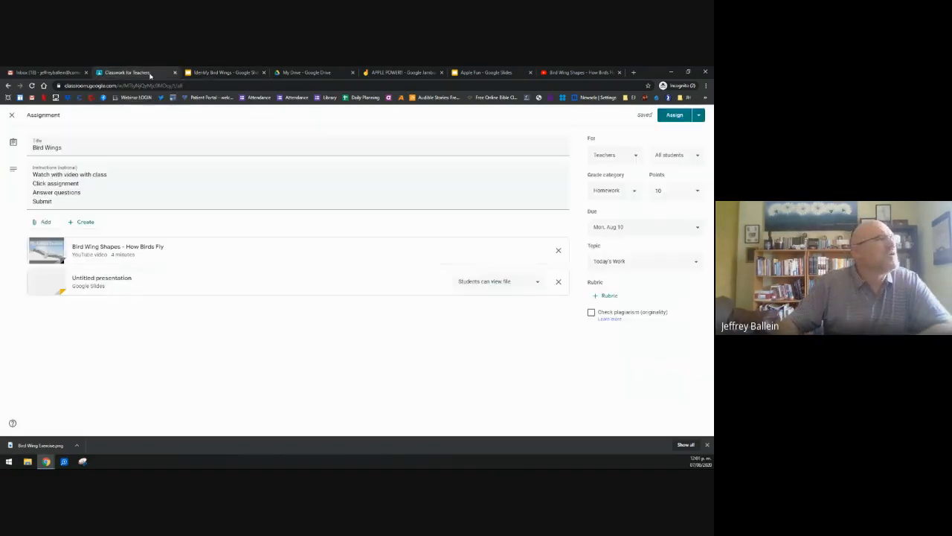
left_click(538, 282)
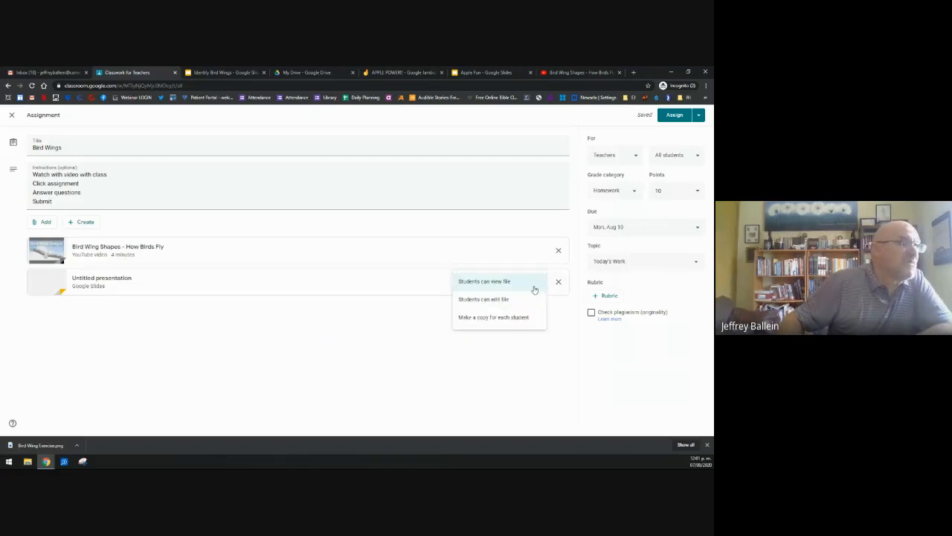
left_click(511, 318)
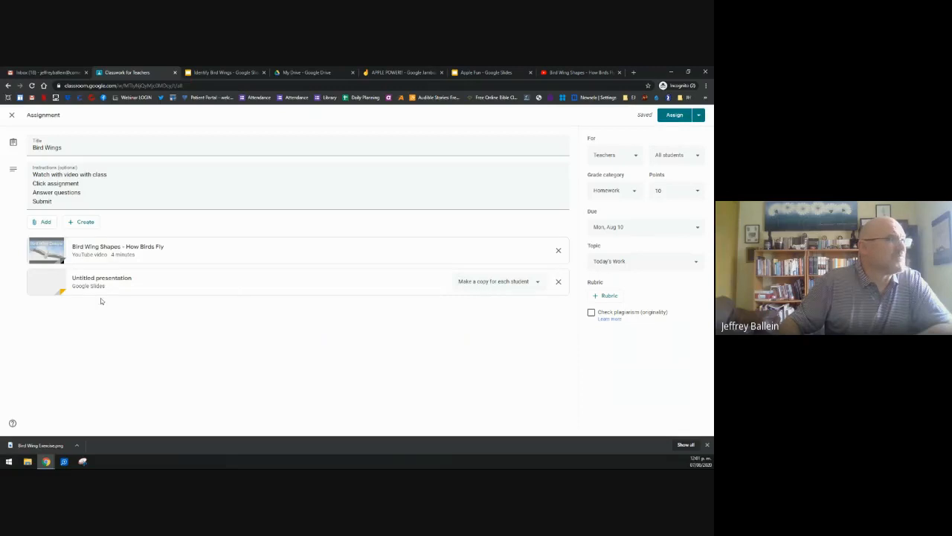
left_click(102, 278)
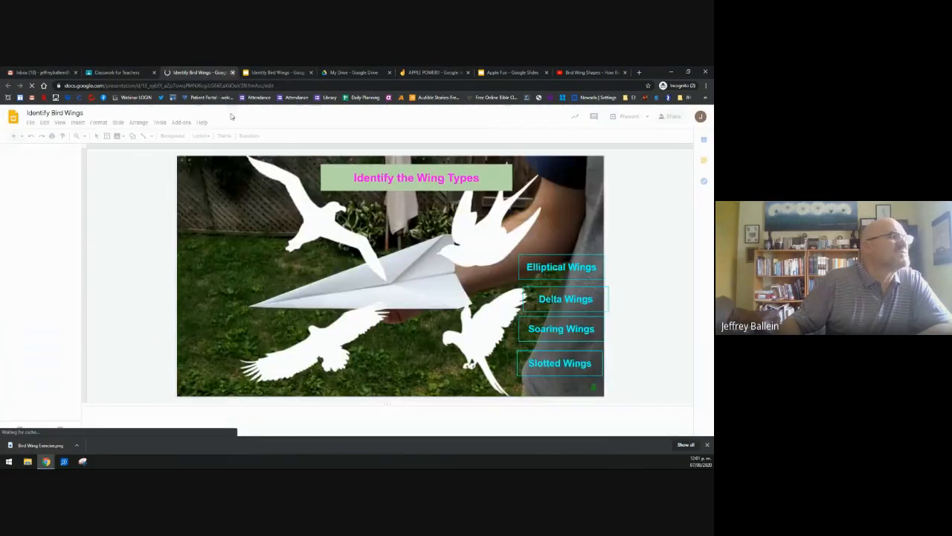
left_click(232, 72)
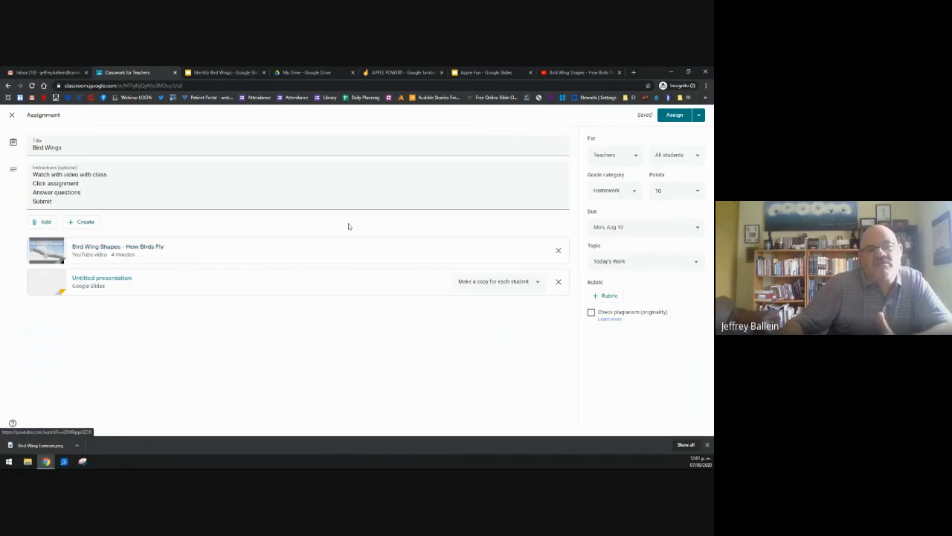
Step: Assign Bird Wings and close the Identify Bird Wings slides tab
left_click(672, 115)
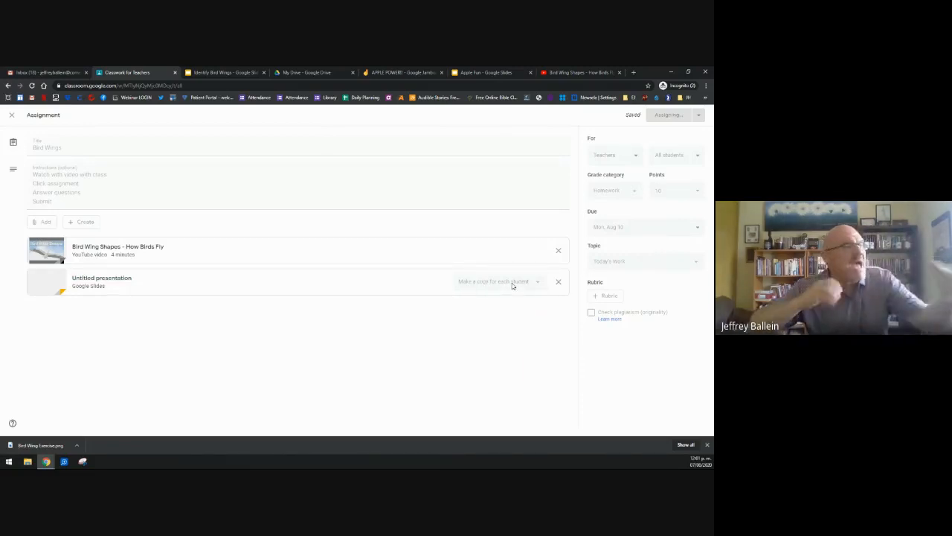
left_click(227, 72)
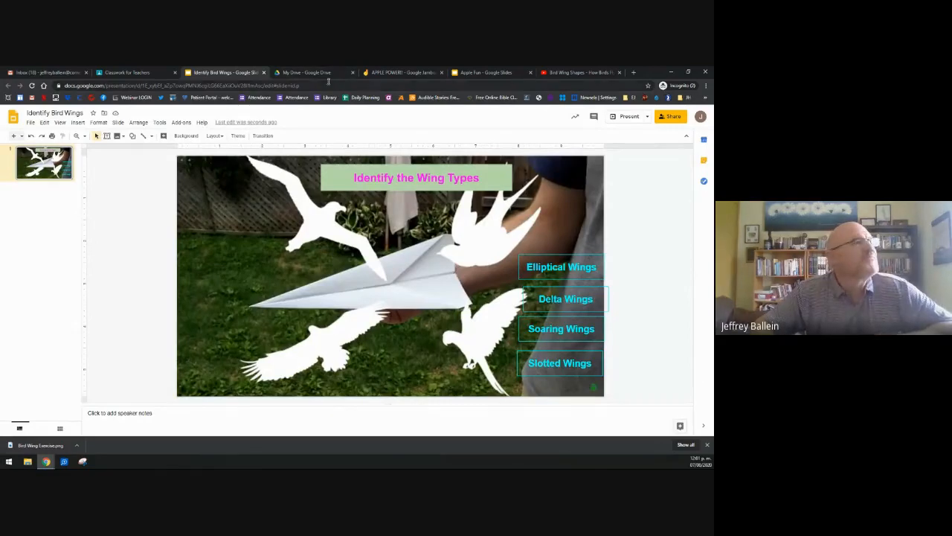
left_click(263, 72)
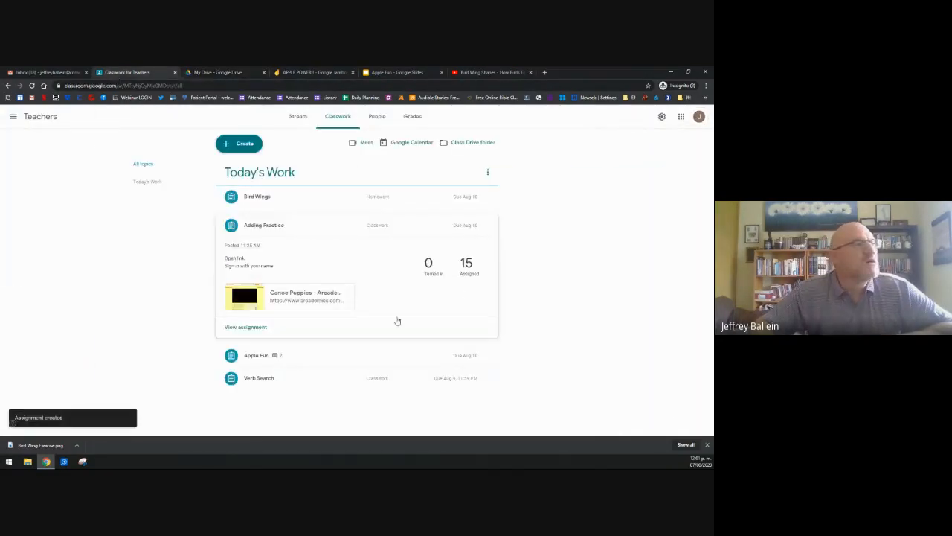
Step: Expand Bird Wings, close the separate YouTube tab, and preview the Bird Wing Shapes attachment
left_click(260, 201)
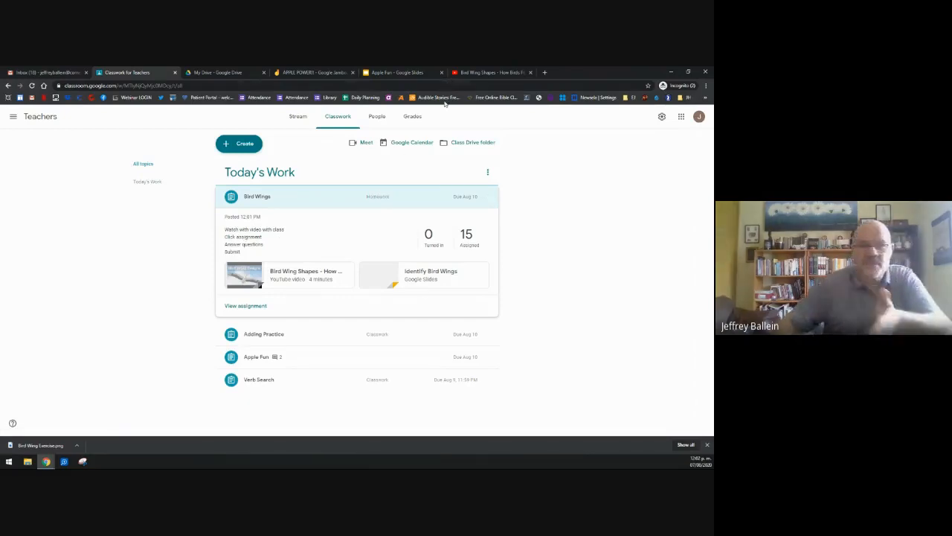
left_click(529, 73)
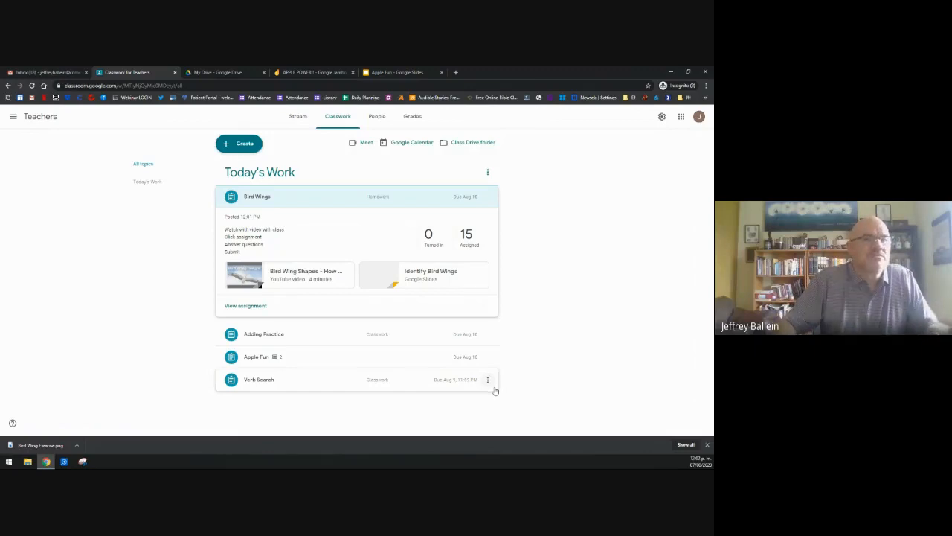
left_click(302, 276)
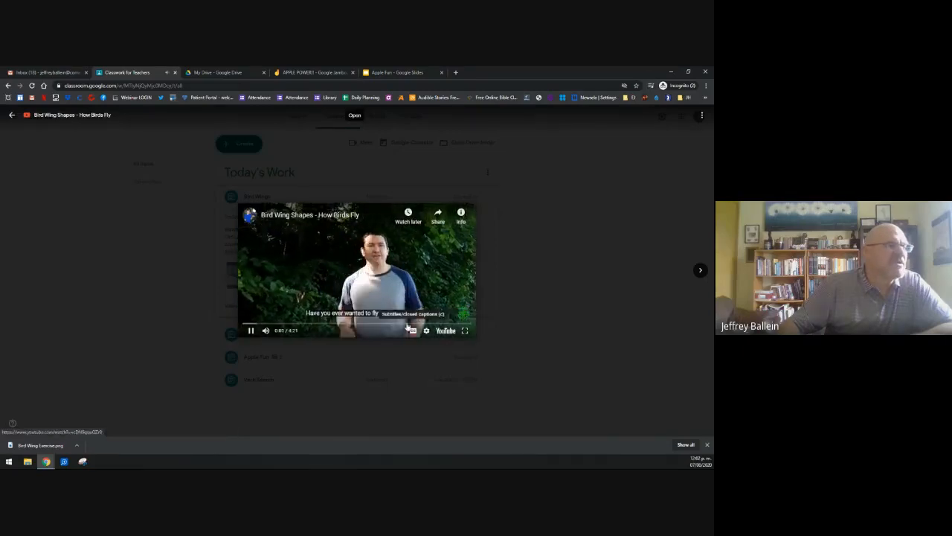
Step: Watch the Bird Wing Shapes video full screen, pause at 0:32, and close the preview
left_click(464, 332)
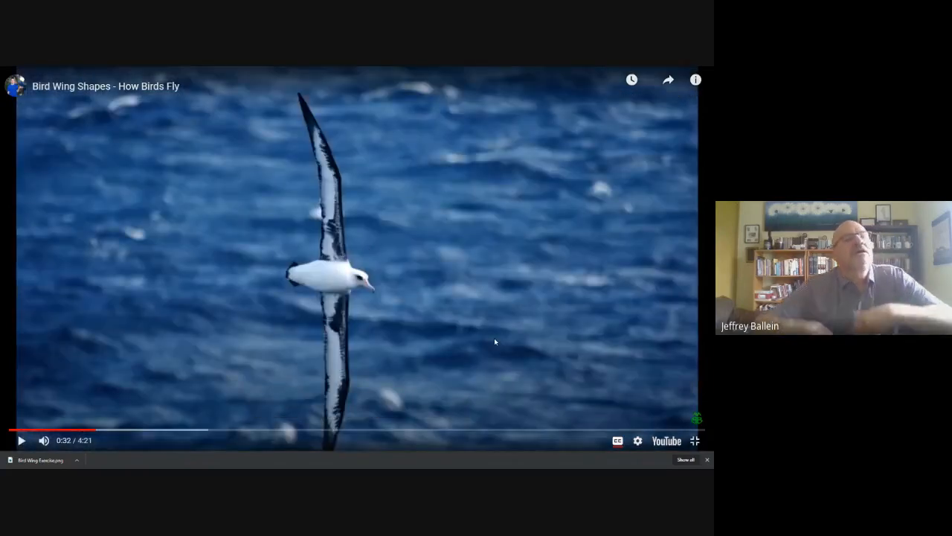
left_click(365, 339)
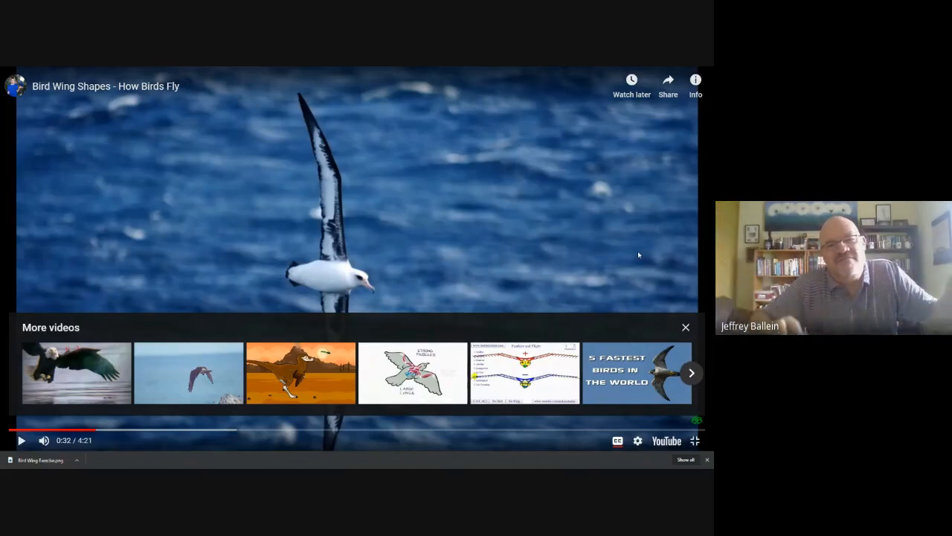
left_click(685, 327)
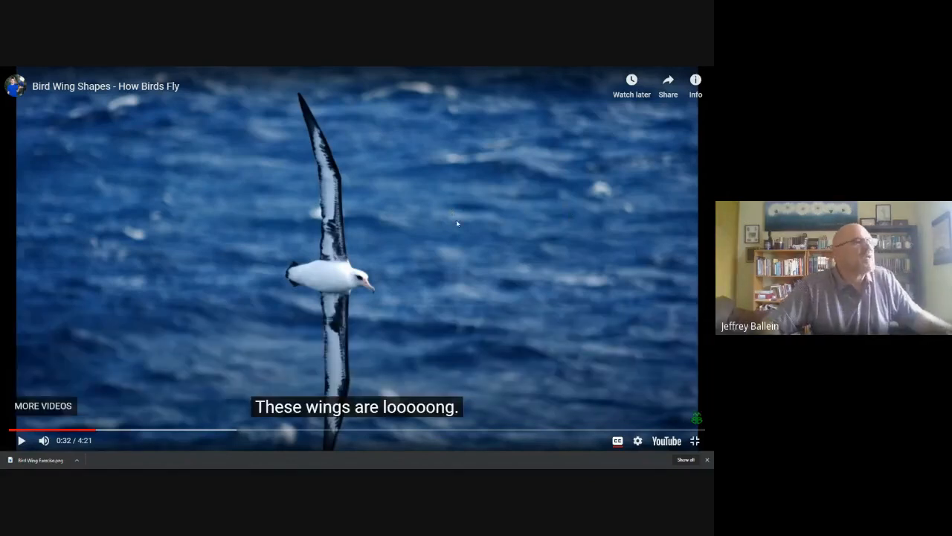
key("Escape")
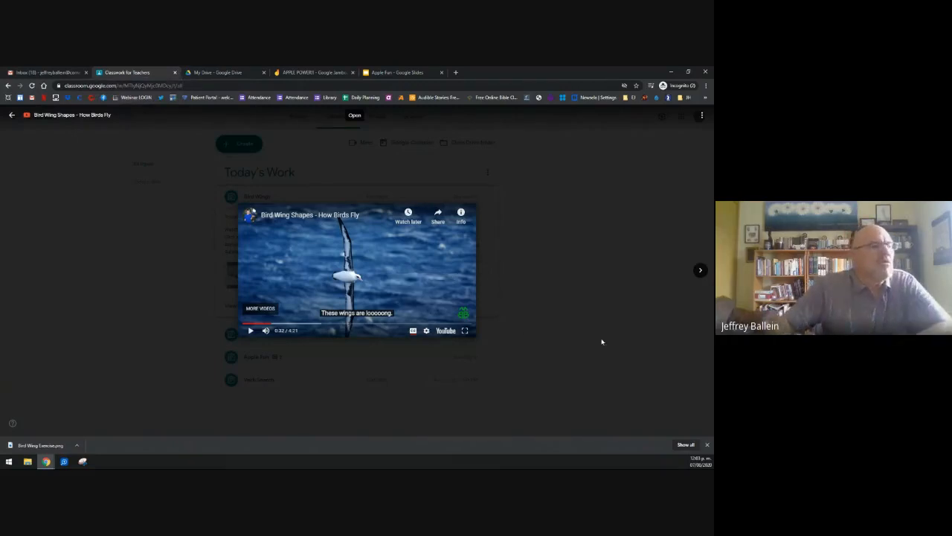
left_click(701, 140)
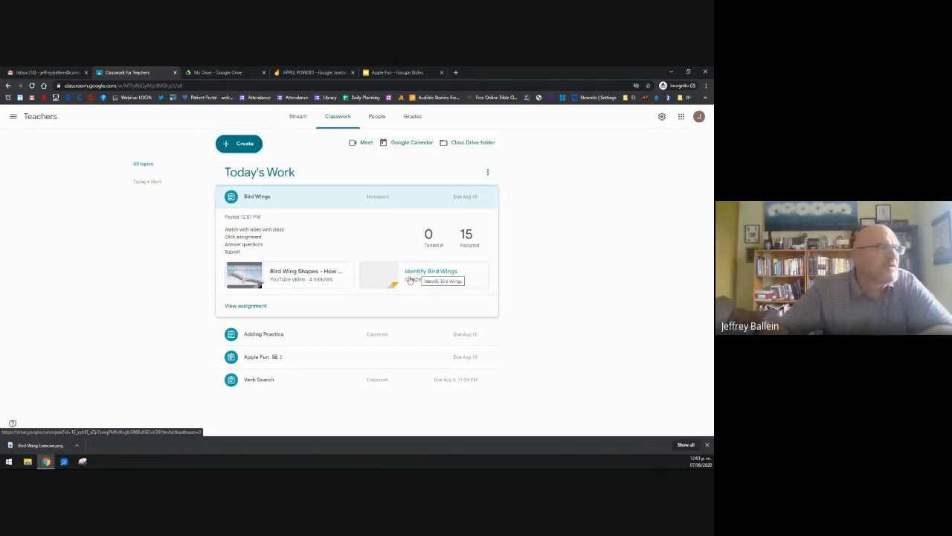
Step: Open a student's copy of the Bird Wings worksheet and nudge the Elliptical Wings label
left_click(232, 305)
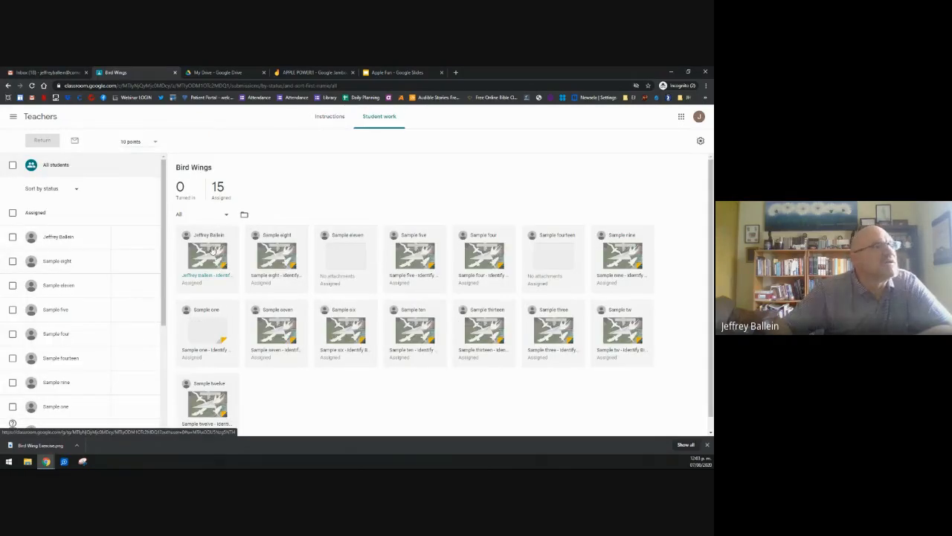
left_click(213, 250)
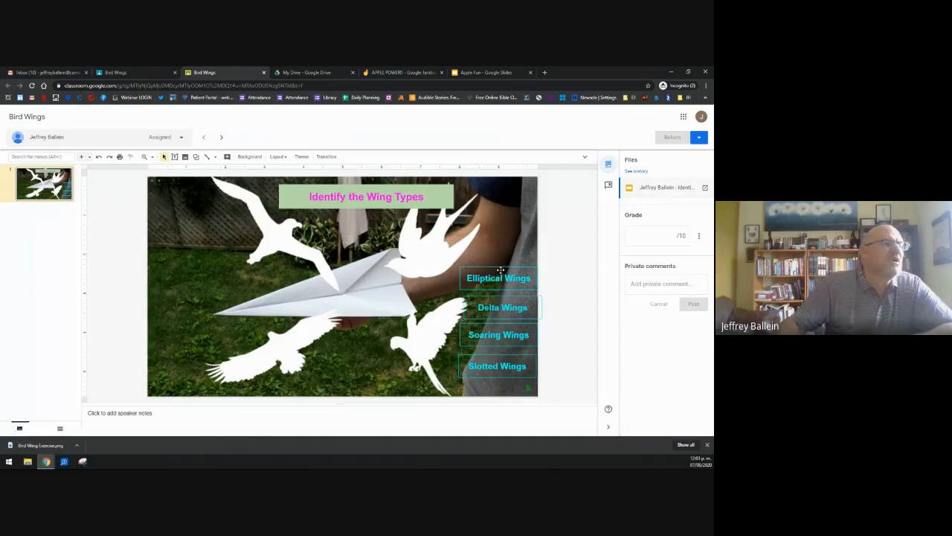
left_click_drag(501, 268, 501, 238)
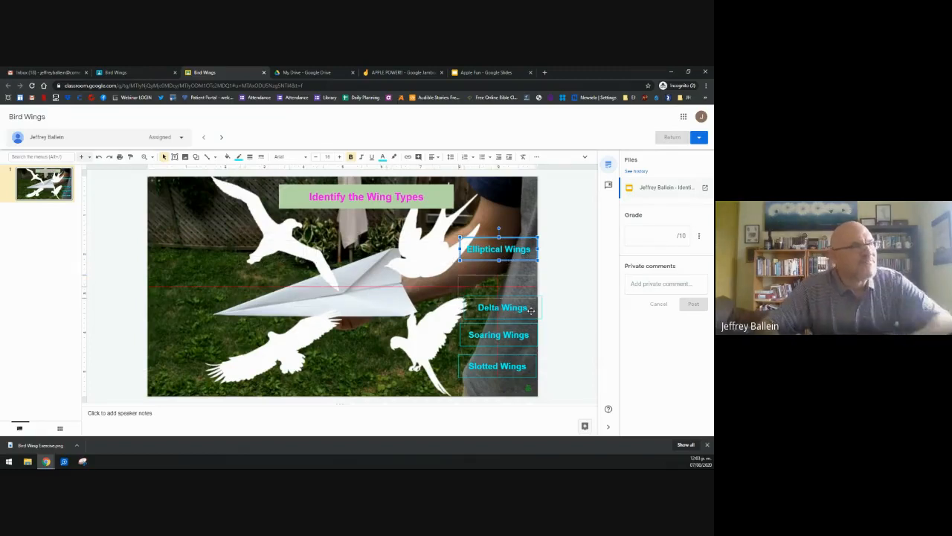
left_click_drag(509, 292, 509, 293)
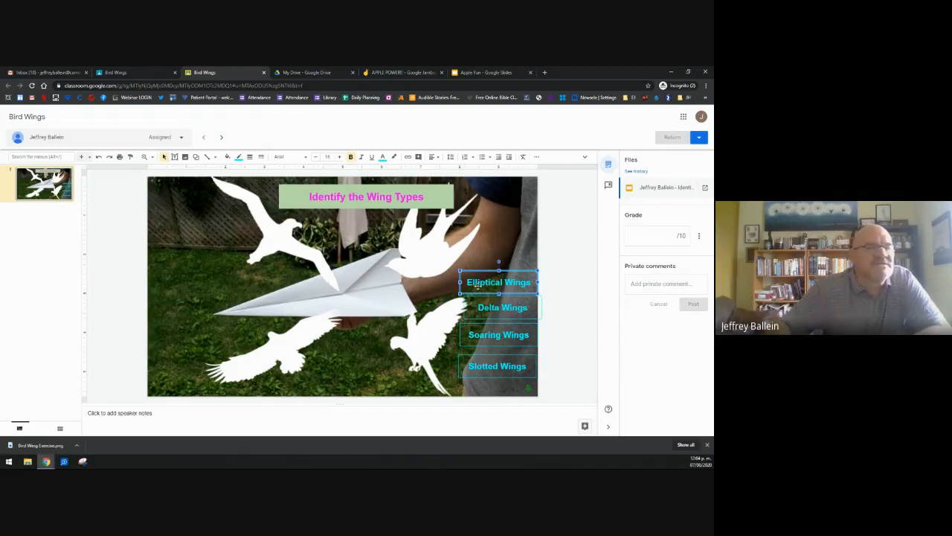
Step: Drag the Elliptical, Delta, Soaring and Slotted Wings labels beside the four birds
left_click_drag(492, 271, 388, 358)
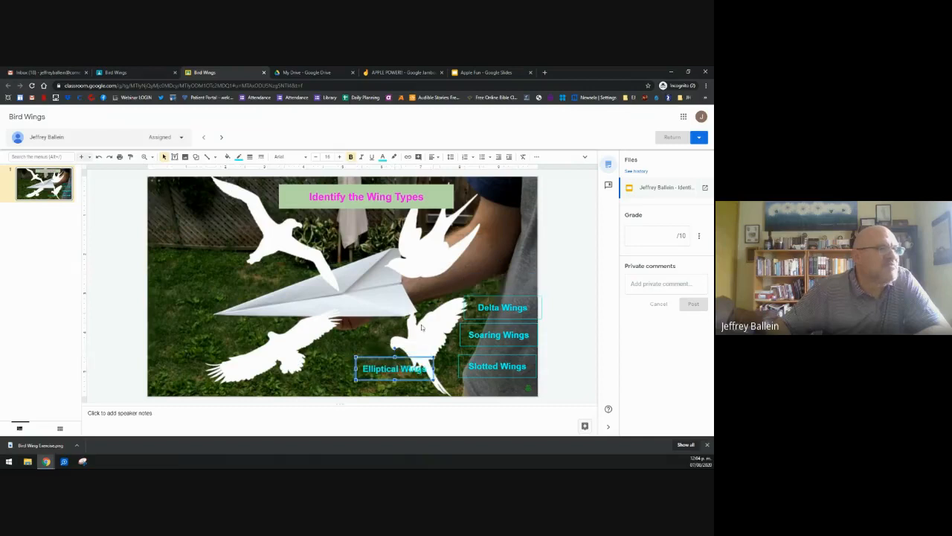
left_click_drag(486, 296, 451, 236)
left_click_drag(487, 321, 186, 226)
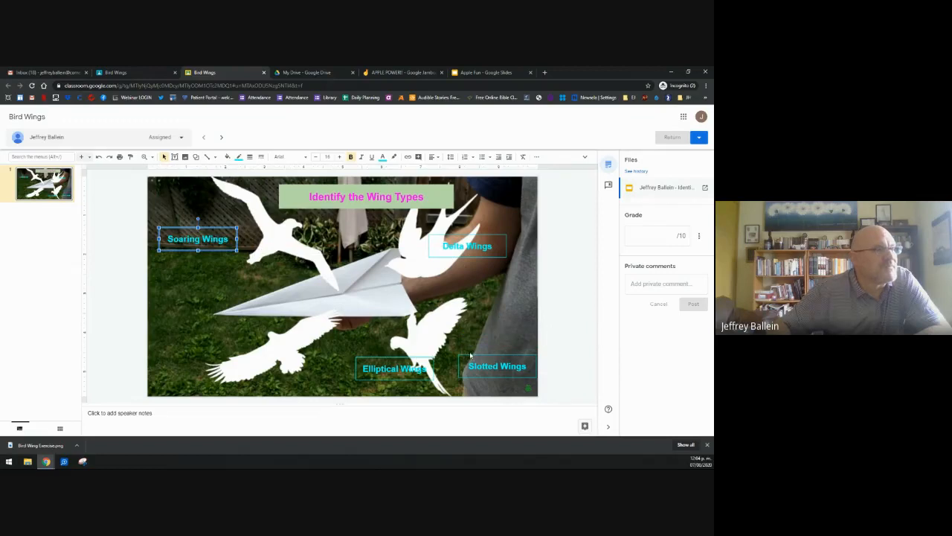
left_click_drag(464, 354, 179, 336)
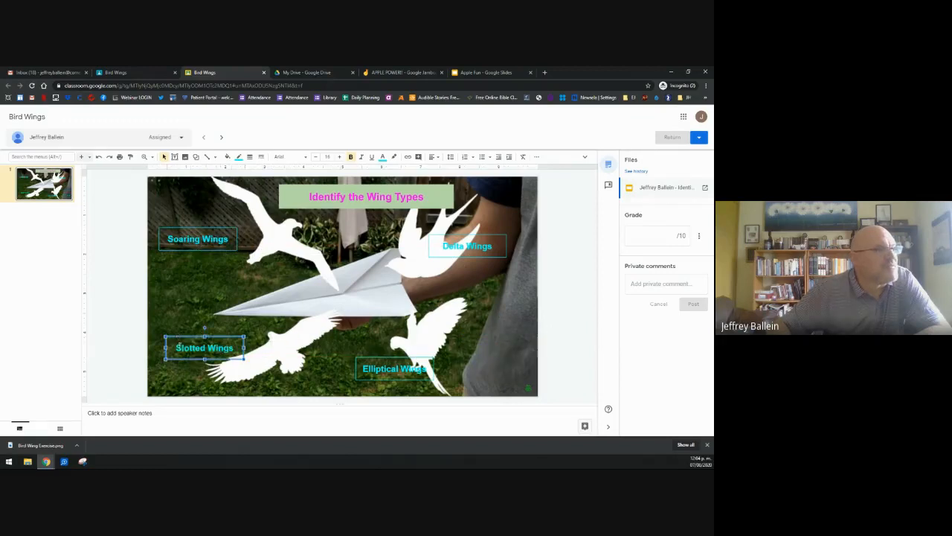
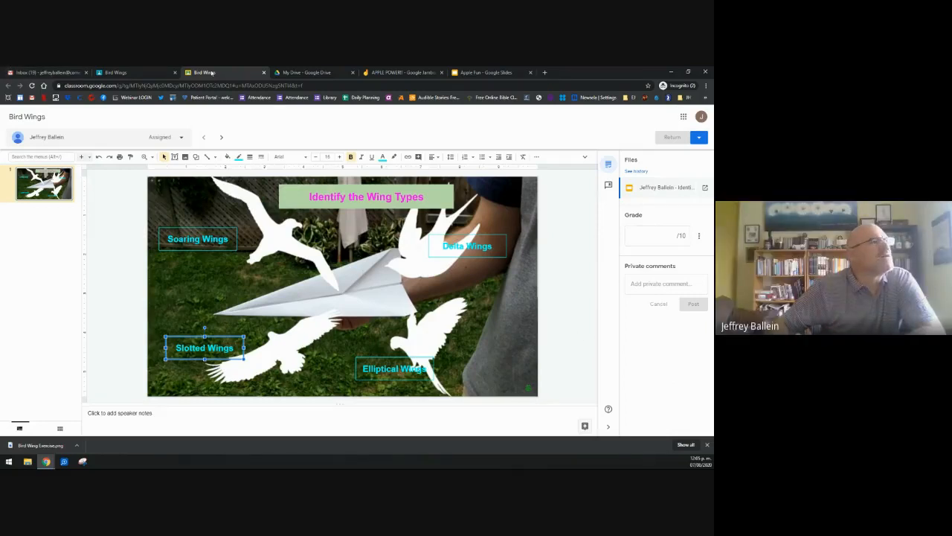
Step: Close the student's Bird Wings slide to return to the Student work page, showing 3 turned in and 12 assigned
left_click(264, 73)
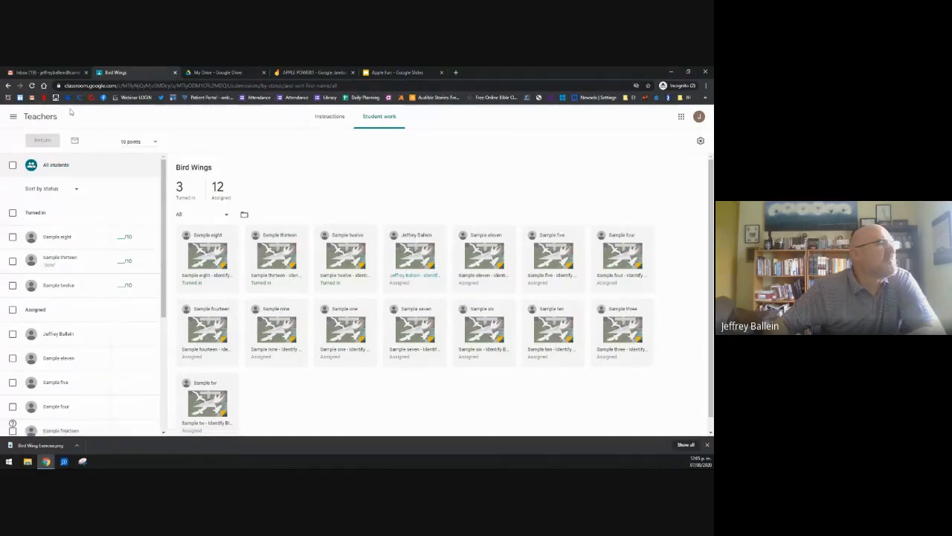
Step: Go back to the Teachers class Stream from the Bird Wings student work page
left_click(41, 119)
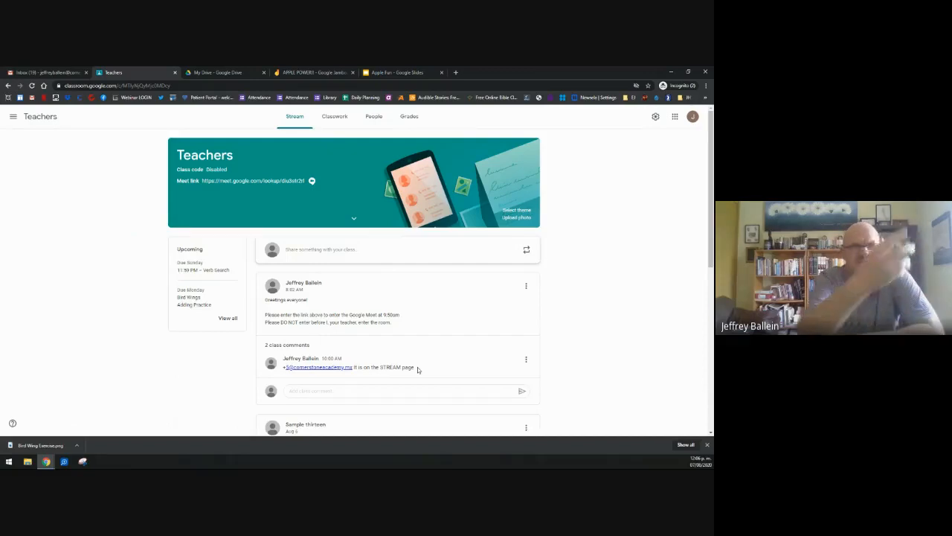
Step: In the Apple Fun slides, move the 8 answer box down and then back beside the green-apples question
left_click(427, 75)
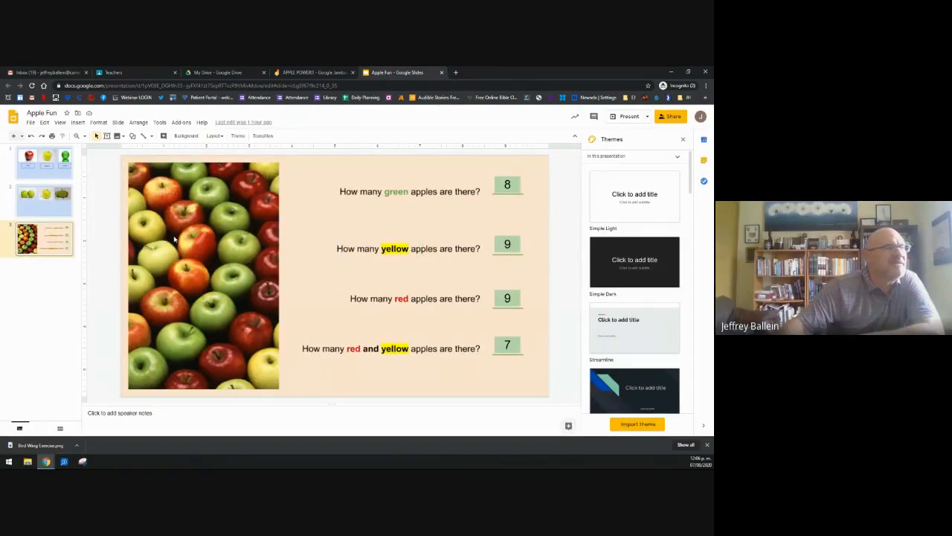
left_click(508, 186)
left_click_drag(509, 186, 467, 223)
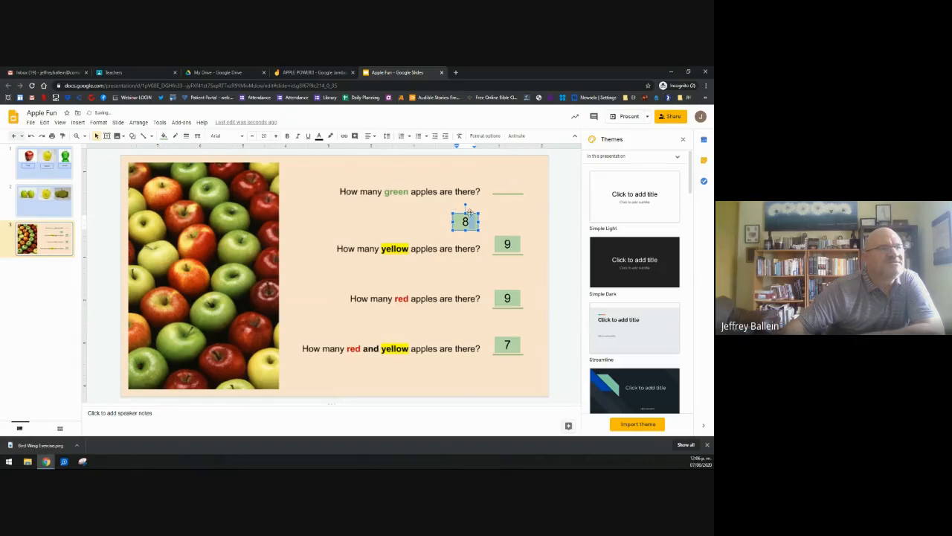
left_click_drag(510, 175, 511, 176)
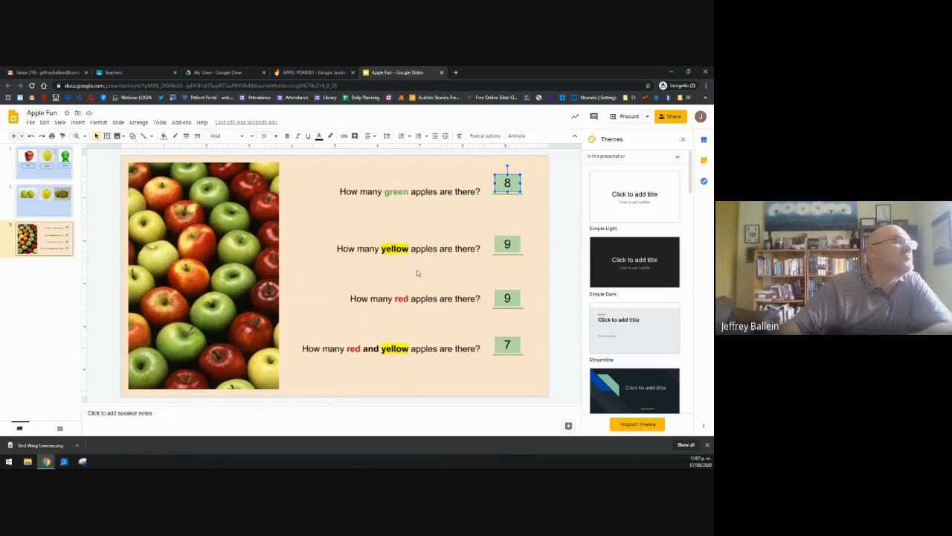
Step: Close the Apple Fun slides and start a new assignment from the Teachers class Classwork page
left_click(439, 73)
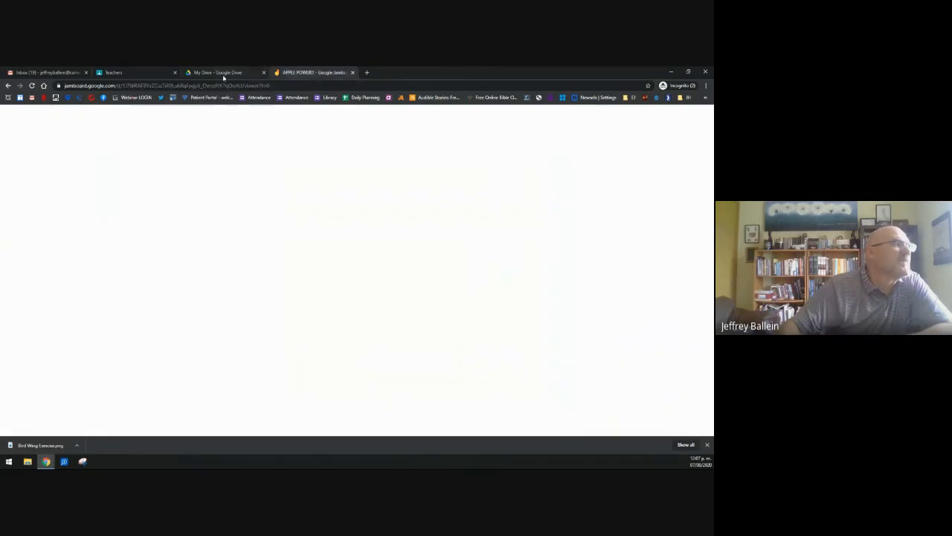
left_click(217, 72)
left_click(132, 72)
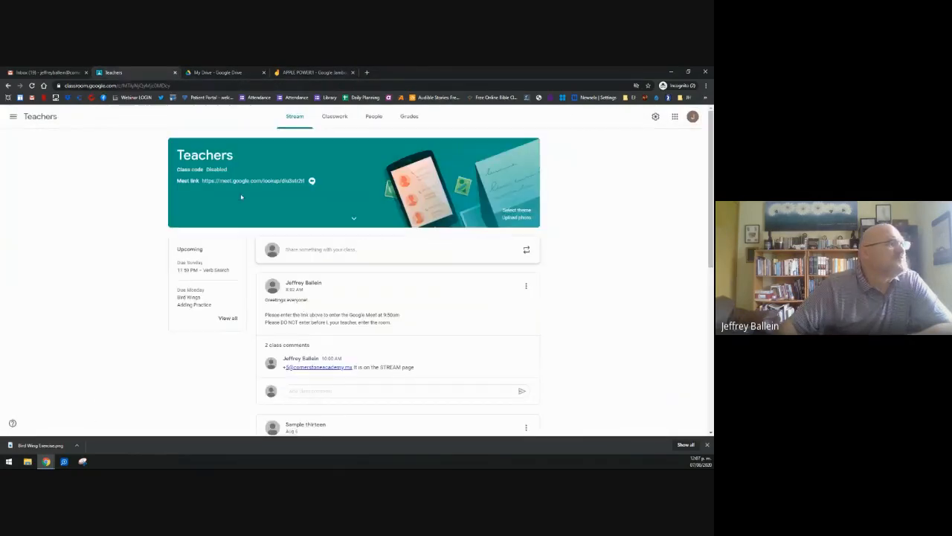
left_click(333, 119)
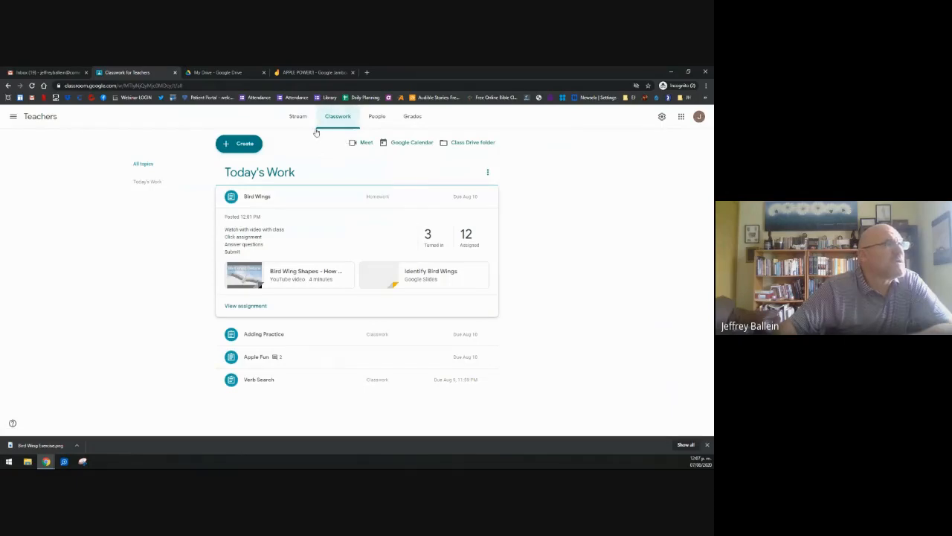
left_click(233, 147)
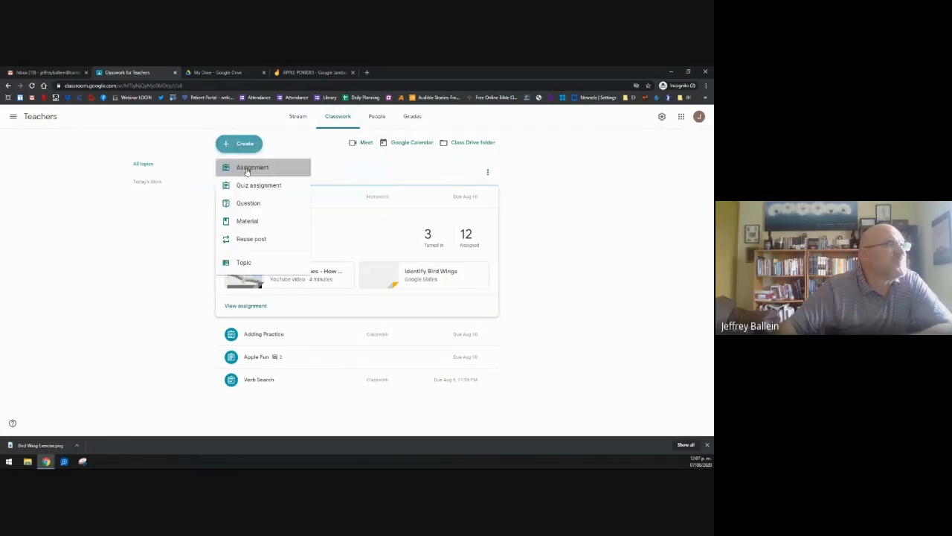
left_click(246, 167)
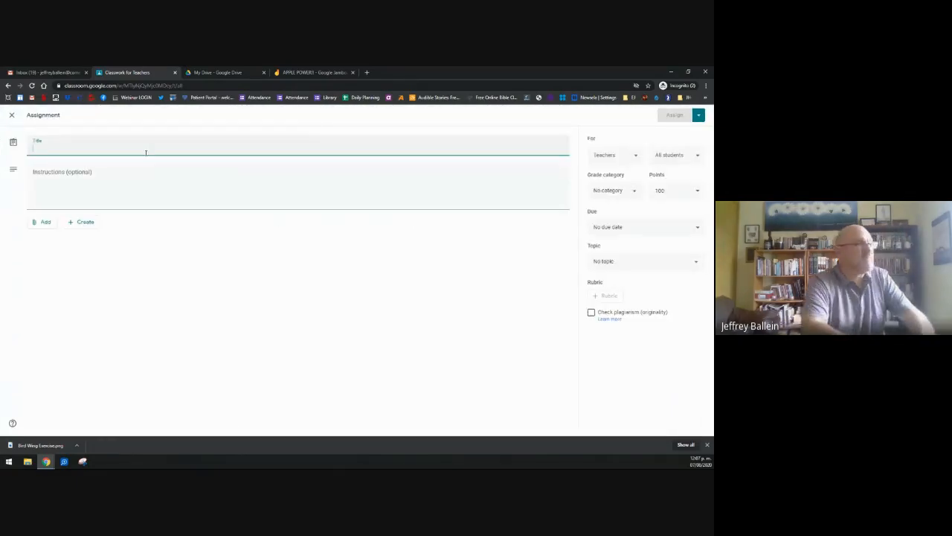
Step: Title the assignment 'Apple Power!!!' with the instructions 'Open link' and 'Choose color'
type("Apple Po")
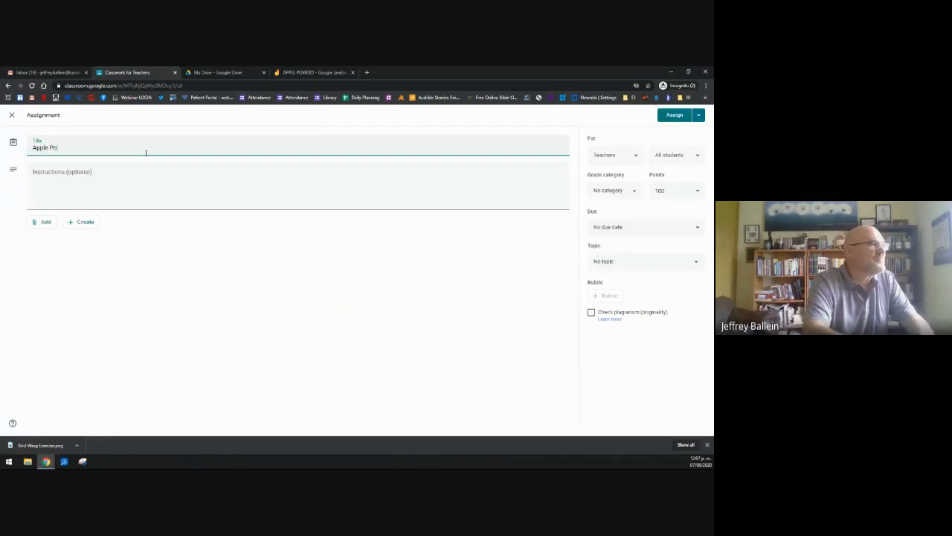
type("wer!!!")
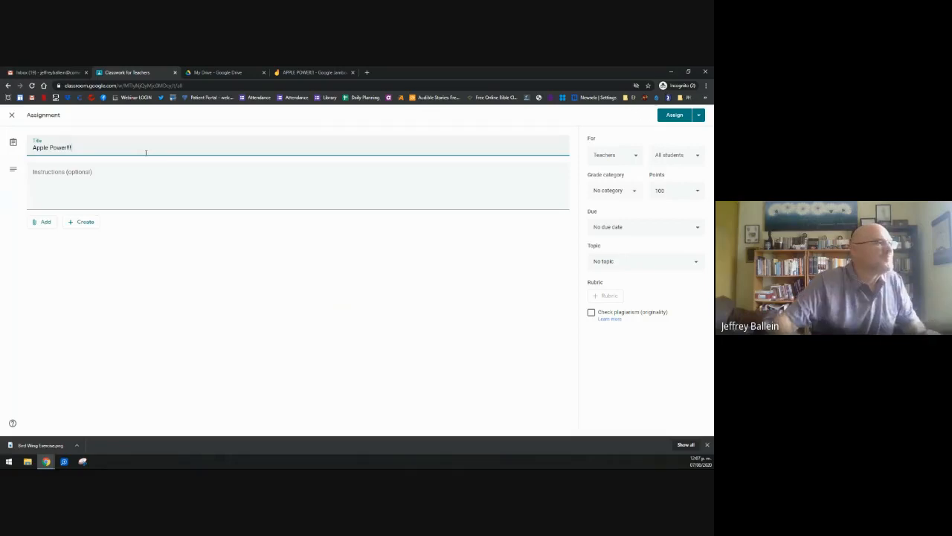
left_click(113, 172)
type("Ope")
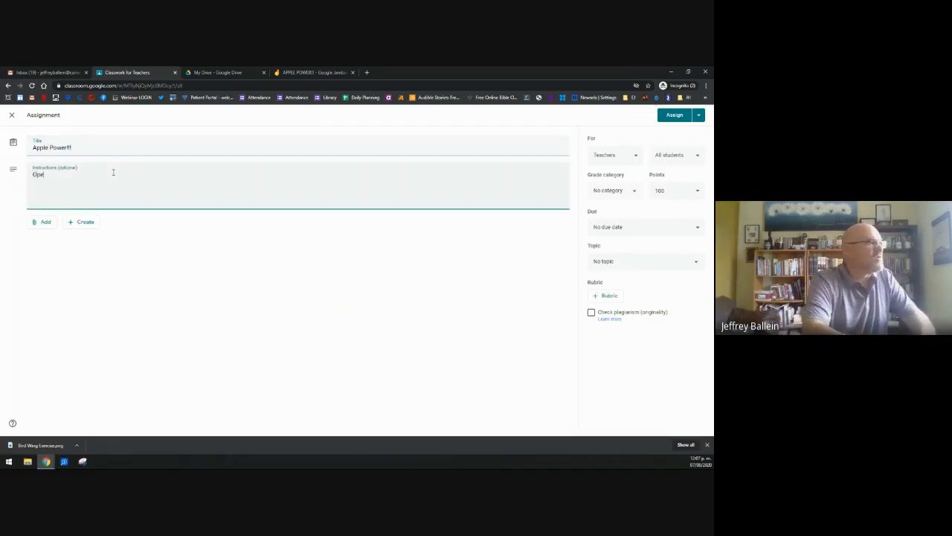
type("n L")
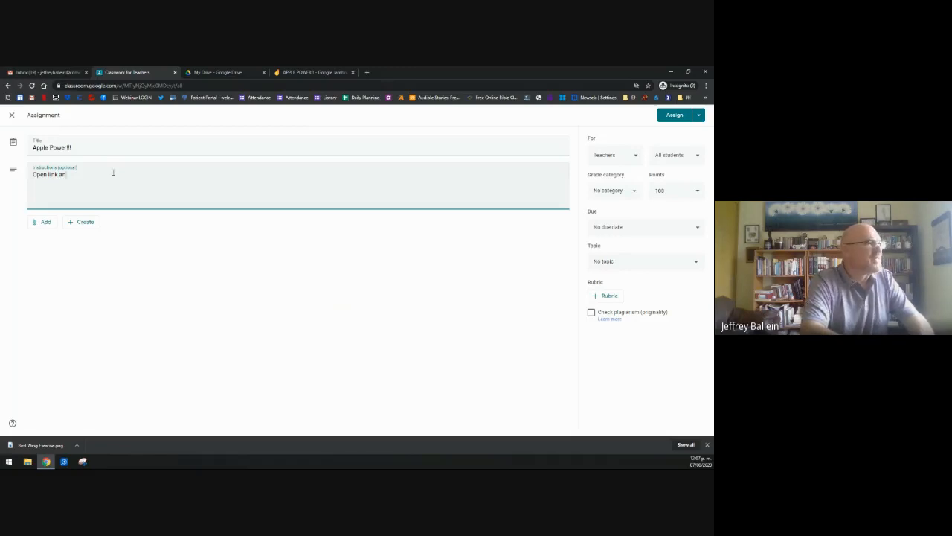
type("in")
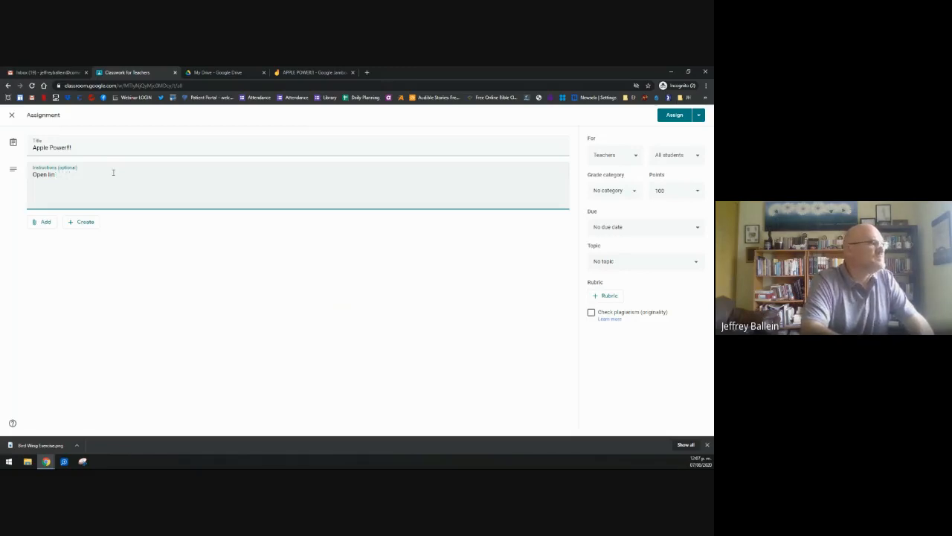
type("k")
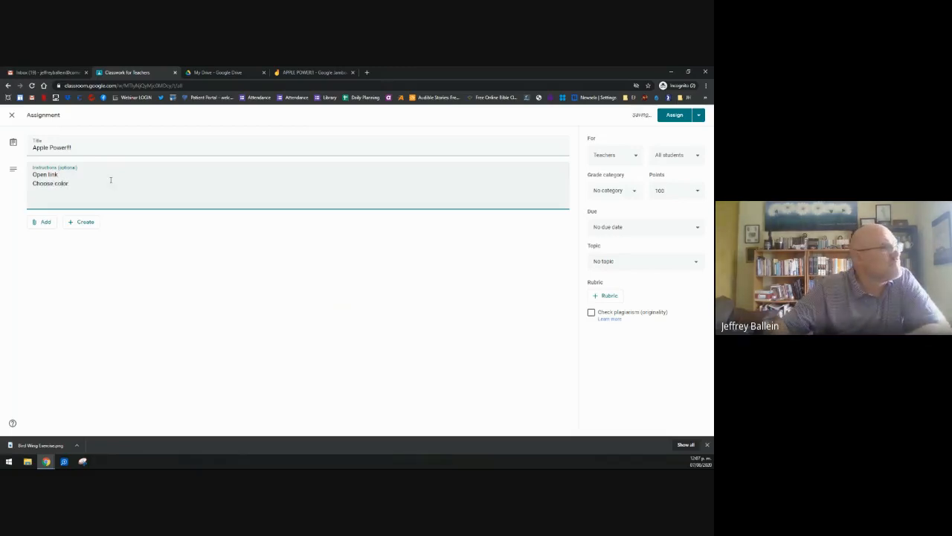
left_click(52, 225)
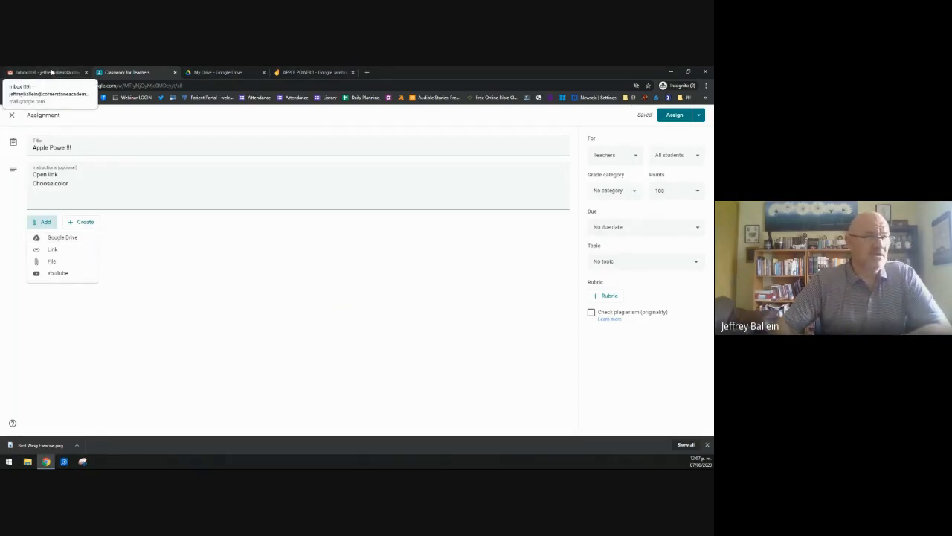
Step: In Gmail, open the Google apps launcher and scroll down to find Jamboard
left_click(51, 72)
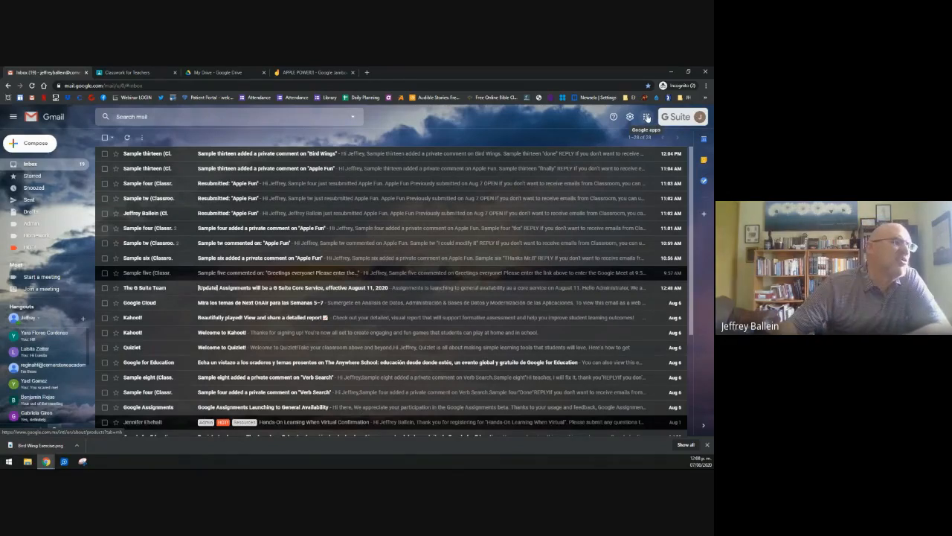
left_click(647, 117)
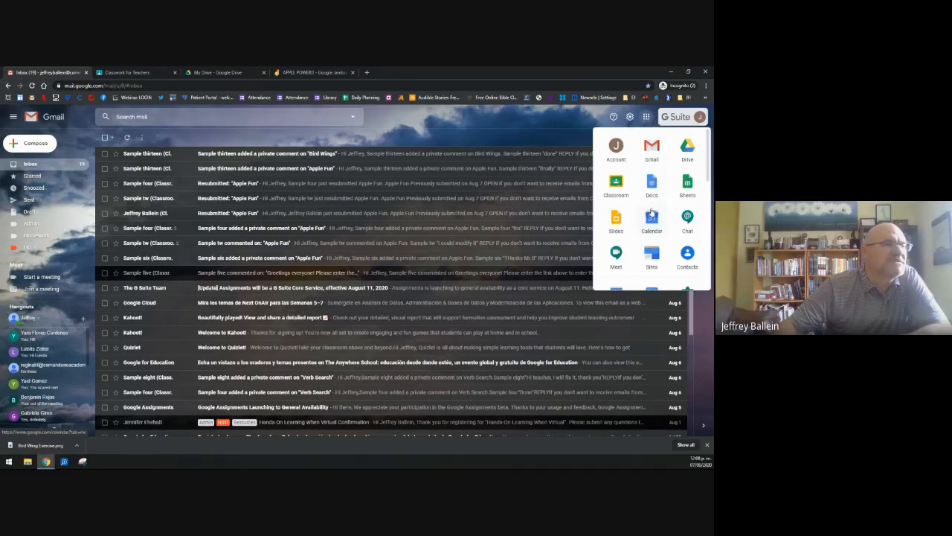
scroll(652, 212, "down", 2)
scroll(651, 214, "down", 2)
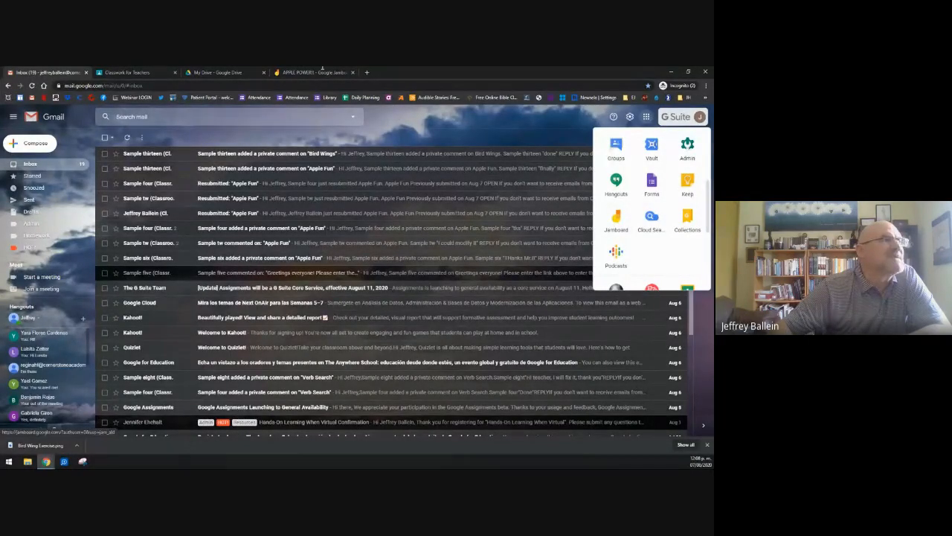
Step: Attach the APPLE POWER!! Jamboard from Google Drive to the Apple Power!!! assignment draft
left_click(127, 73)
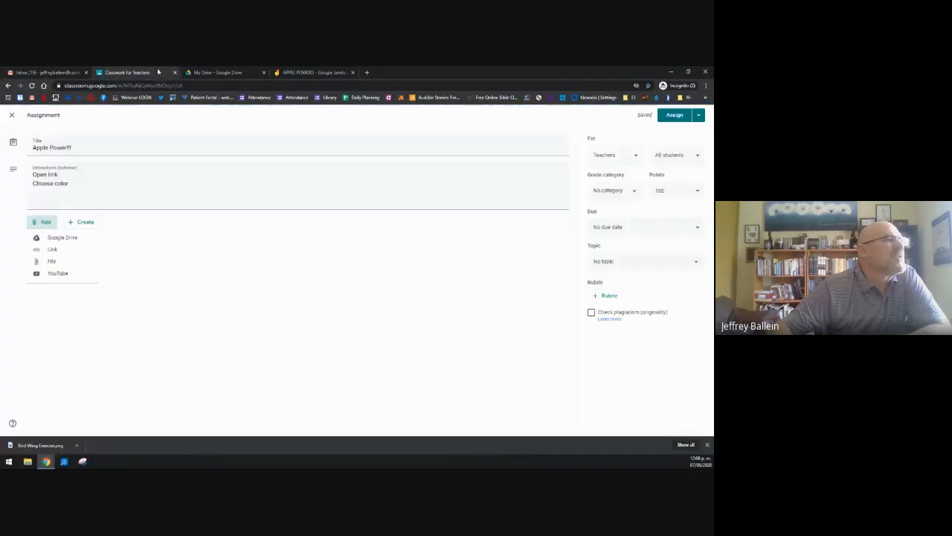
left_click(61, 237)
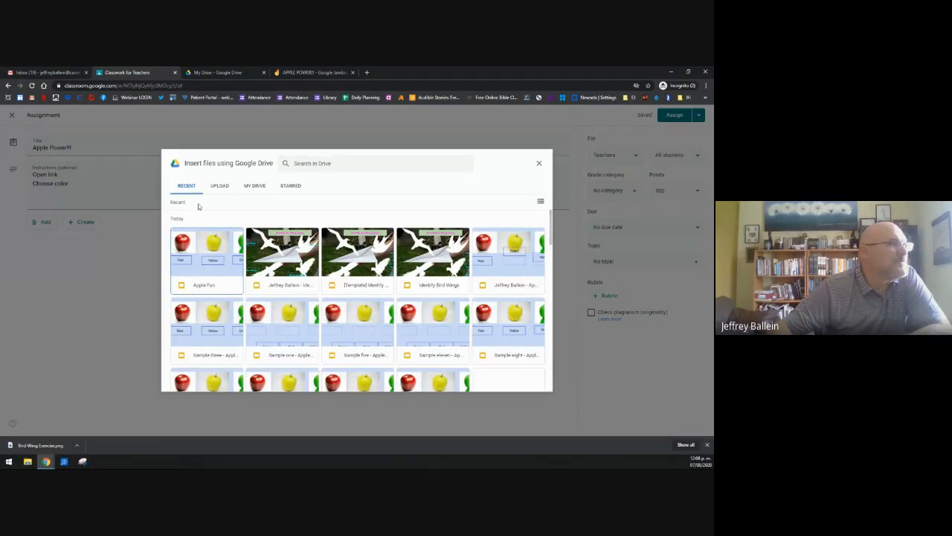
scroll(256, 276, "down", 2)
scroll(256, 274, "down", 2)
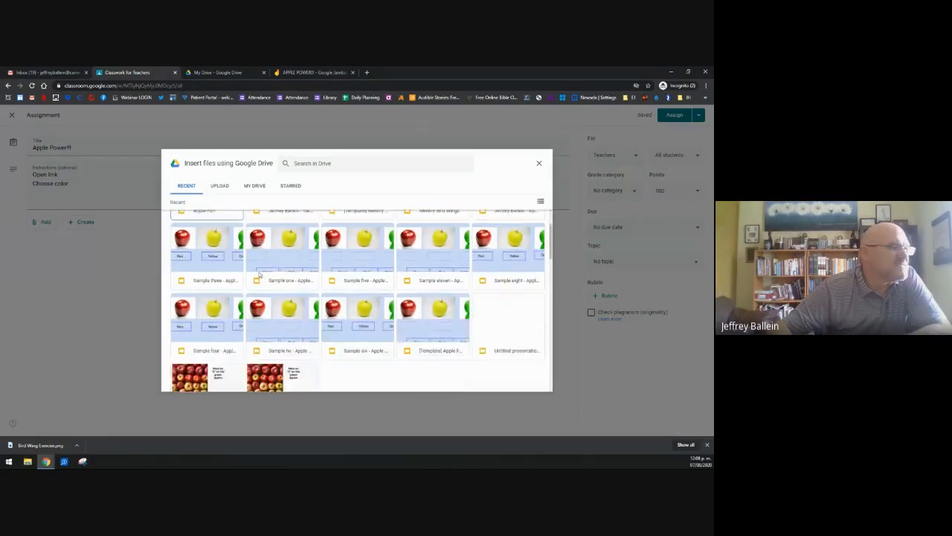
scroll(258, 287, "down", 1)
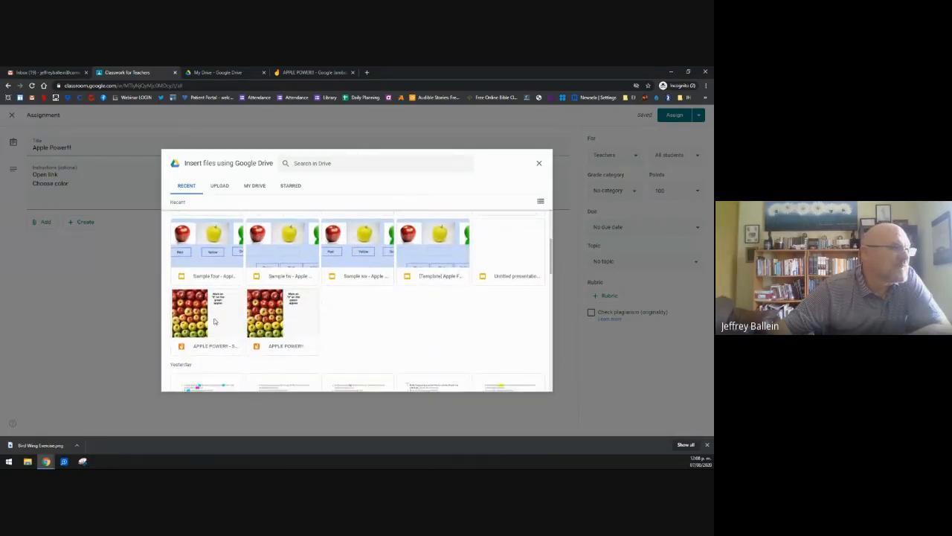
left_click(288, 323)
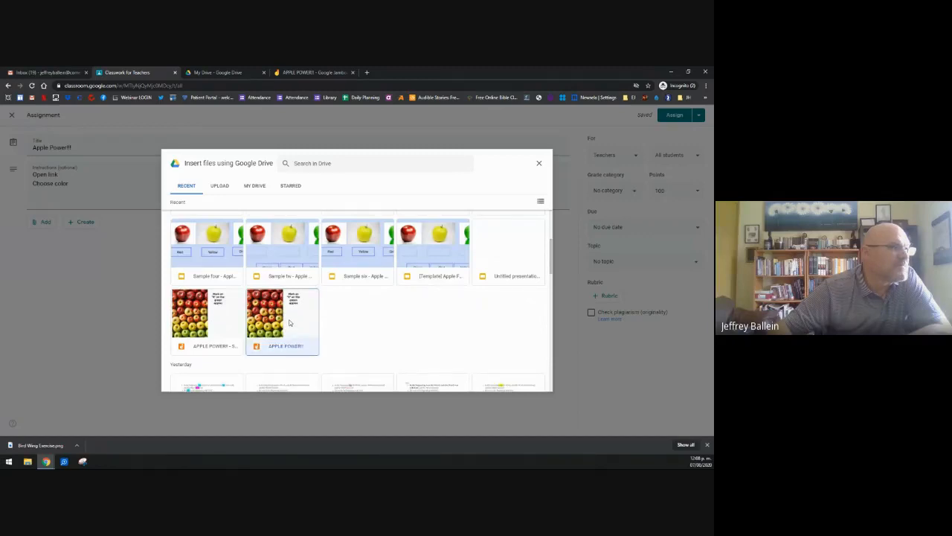
left_click(532, 382)
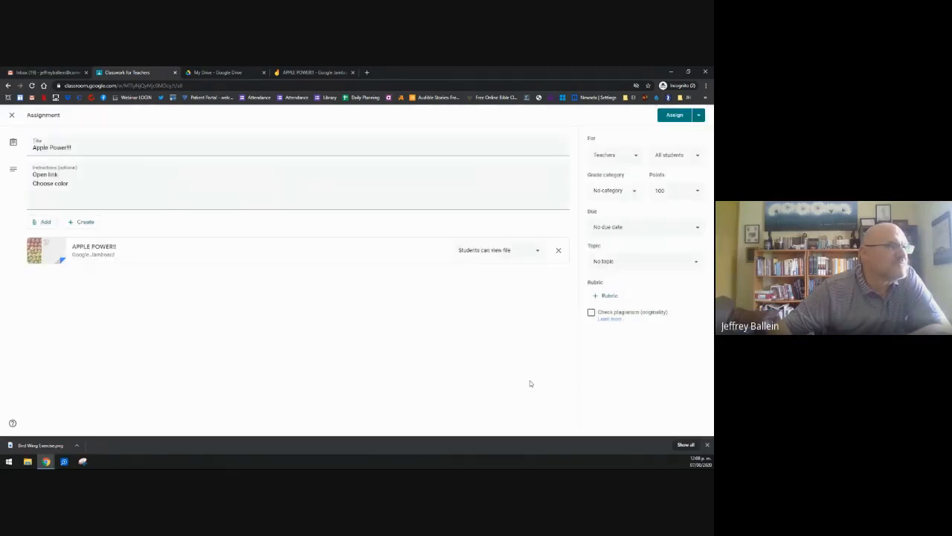
left_click(538, 250)
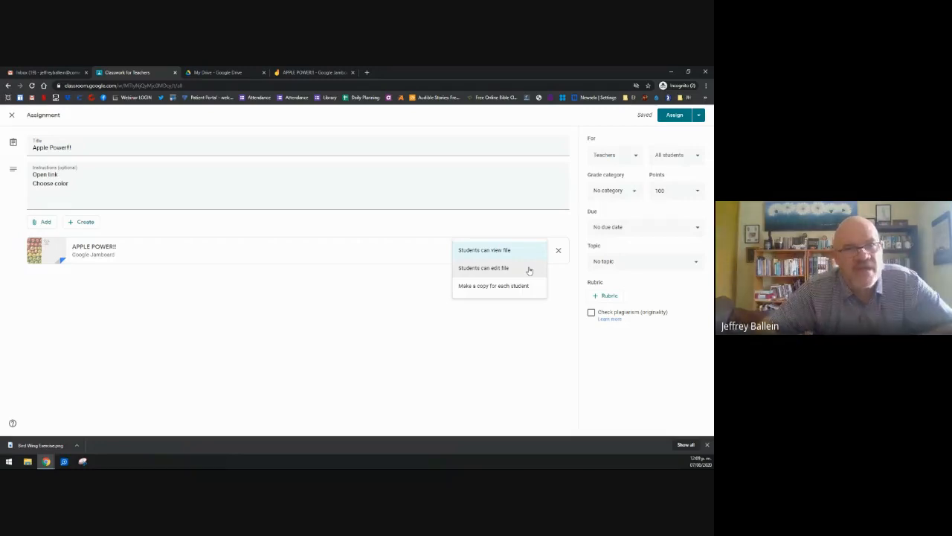
Step: Let students edit the Jamboard and set the grade category to Exams & Projects
left_click(490, 270)
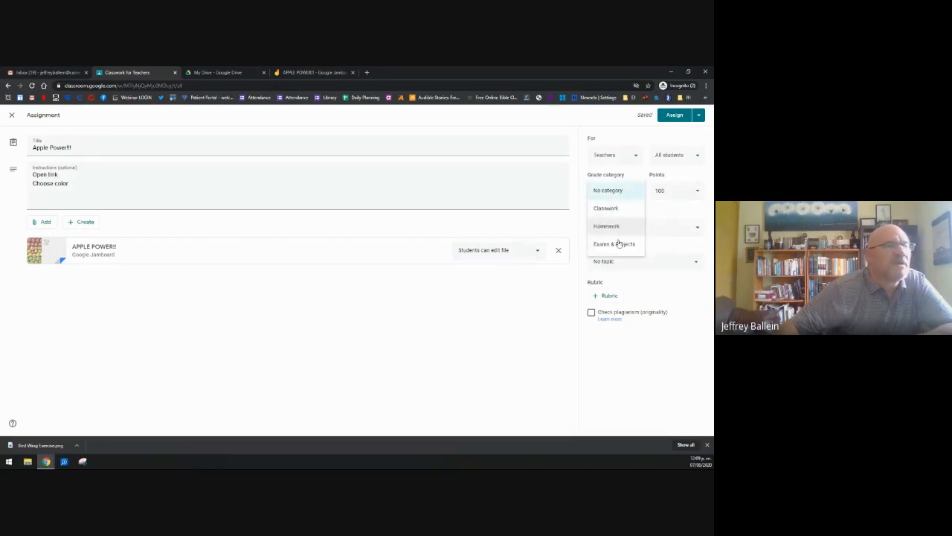
left_click(616, 245)
left_click(668, 189)
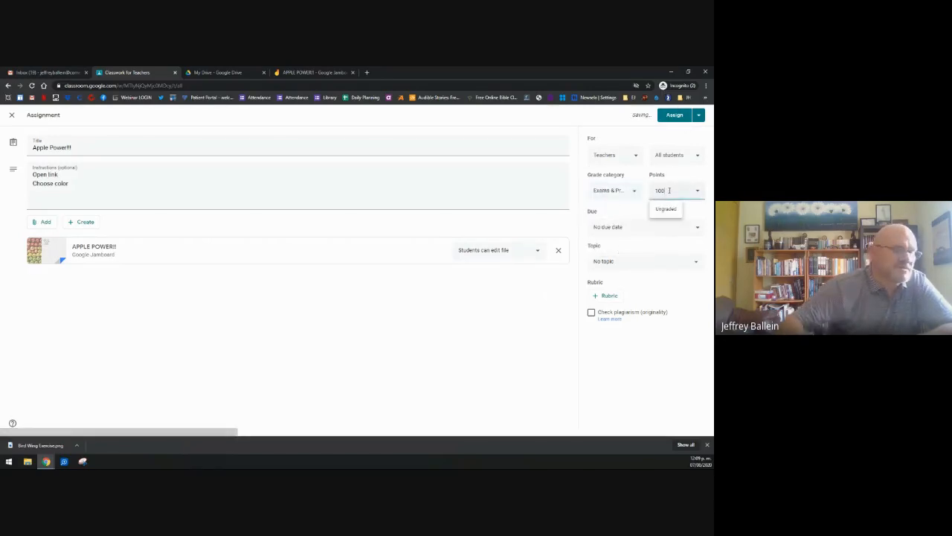
Step: Set the due date to Aug 10, 11:59 PM, file it under Today's Work, and assign it
left_click(616, 233)
left_click(616, 256)
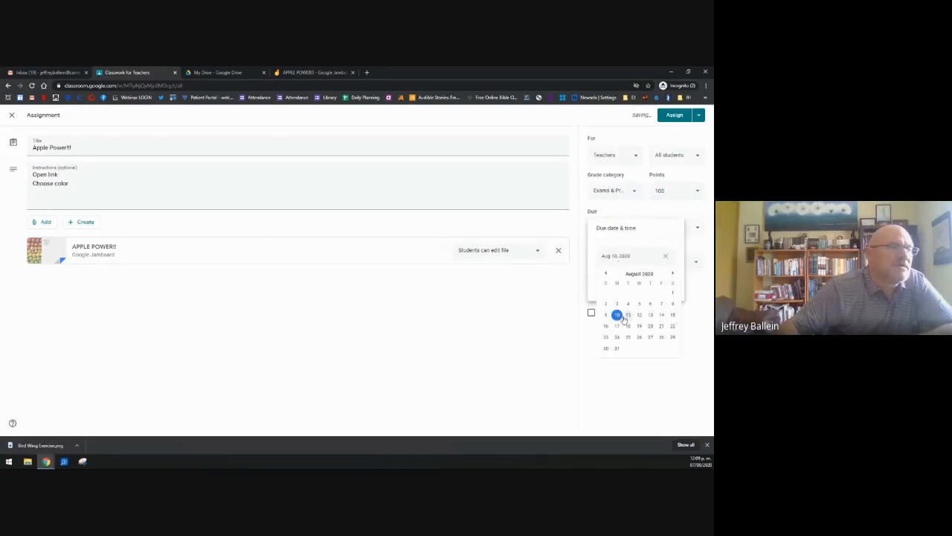
left_click(617, 281)
left_click(566, 313)
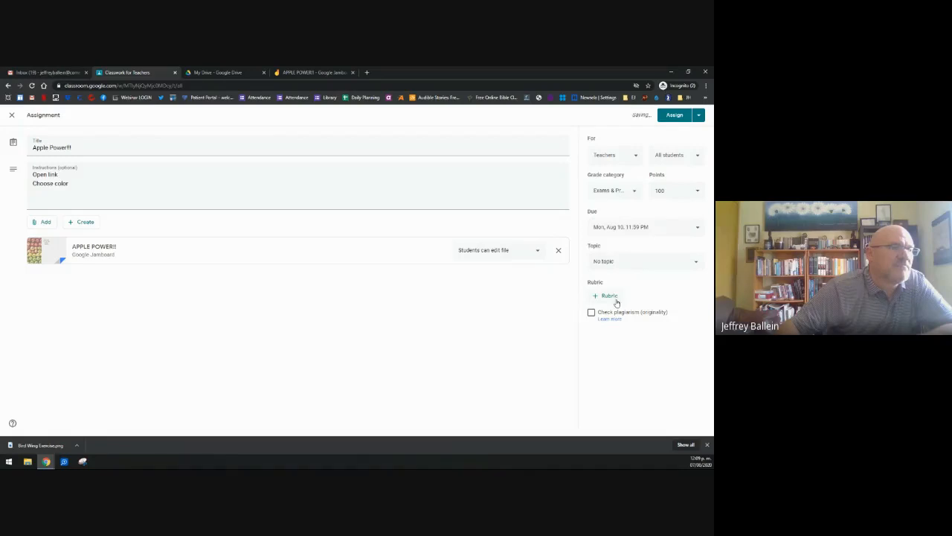
left_click(615, 270)
left_click(614, 279)
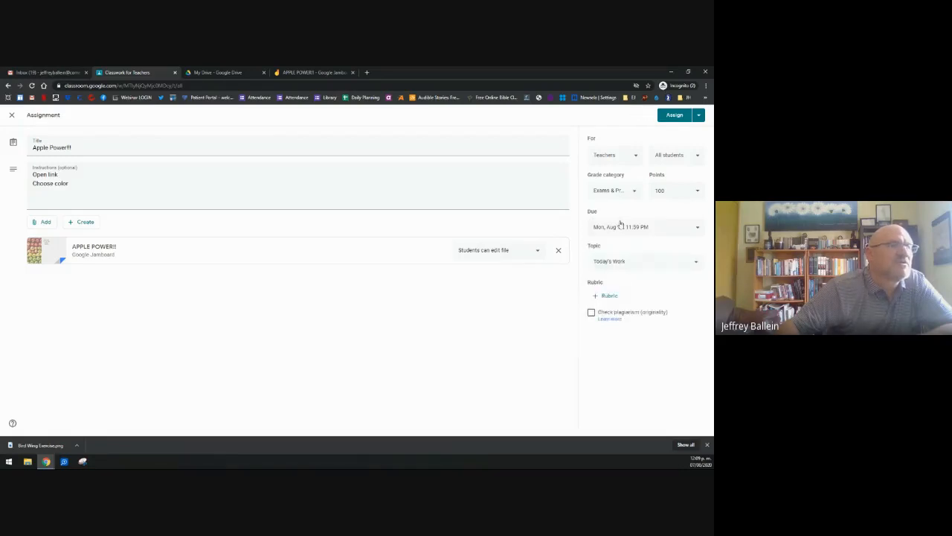
left_click(675, 116)
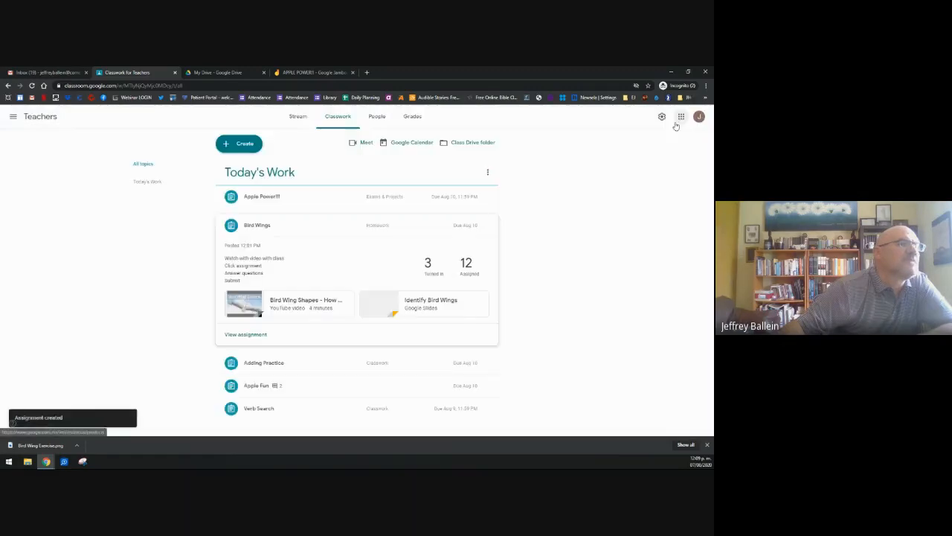
Step: Expand the posted Apple Power!!! assignment, which shows 15 assigned, then move to the APPLE POWER!! Jamboard
left_click(272, 198)
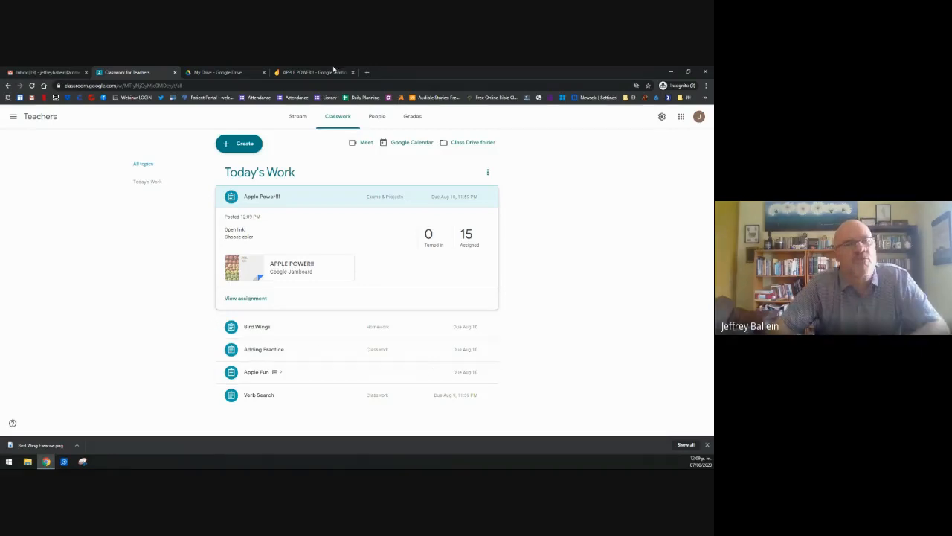
left_click(297, 75)
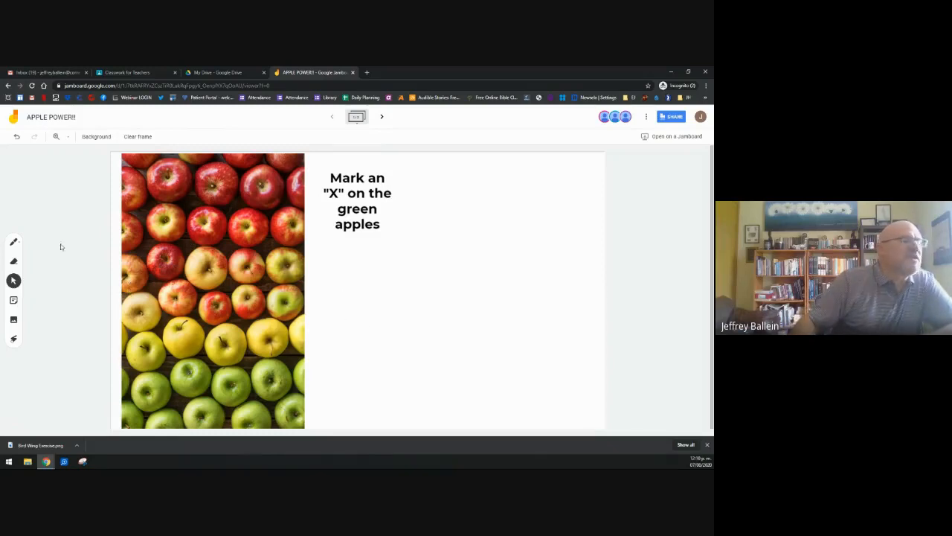
Step: Draw a red marker circle around the 'Mark an X on the green apples' instruction
left_click(15, 243)
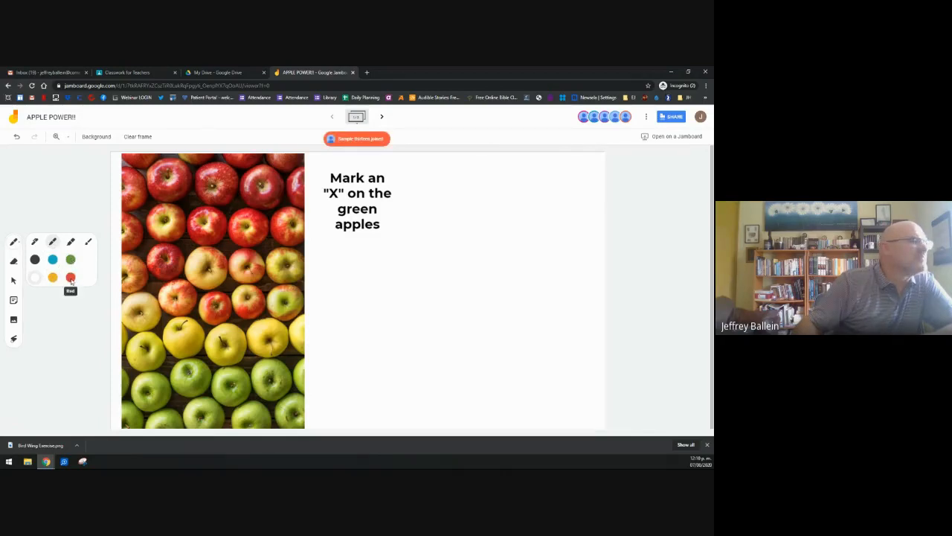
left_click(70, 277)
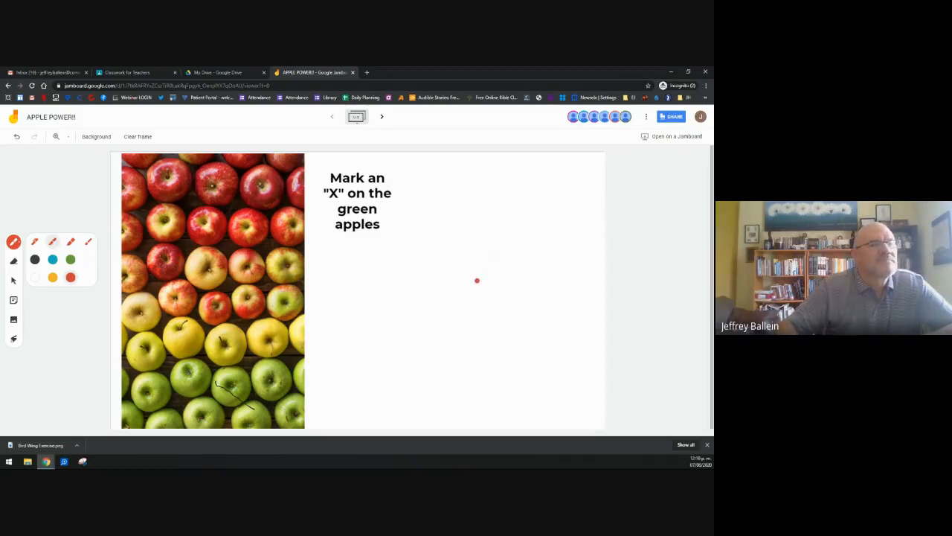
left_click(8, 243)
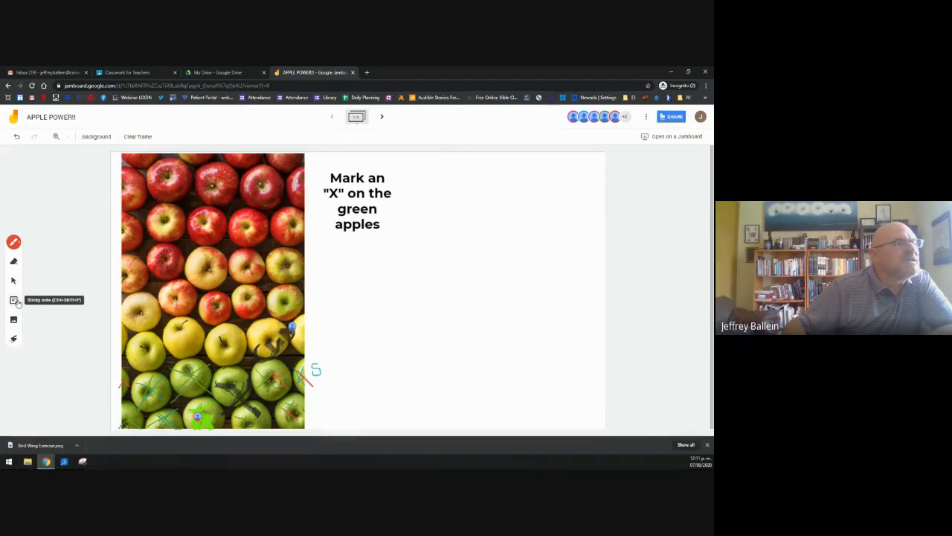
mouse_move(343, 161)
left_mouse_down()
mouse_move(321, 181)
mouse_move(400, 204)
mouse_move(383, 173)
mouse_move(346, 162)
left_mouse_up()
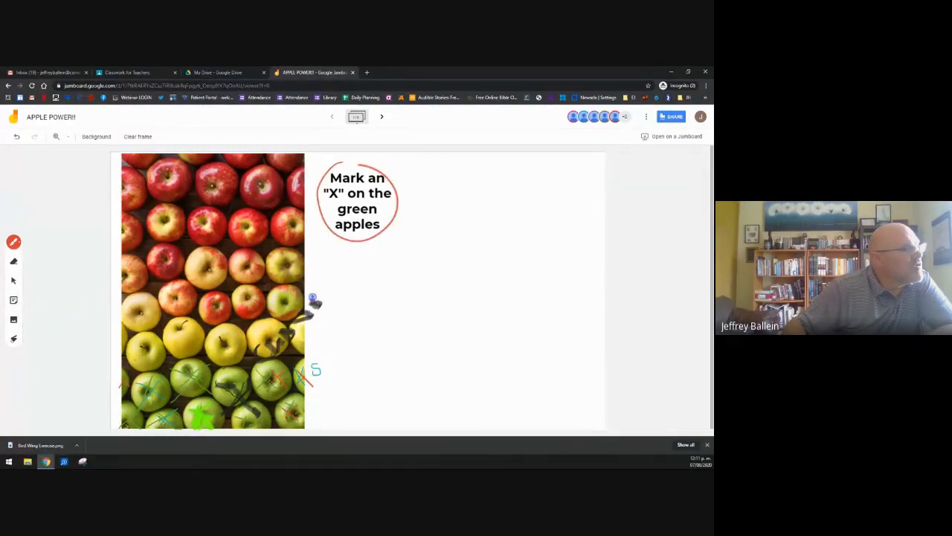
Step: Add a 'Circle the Yellow apples' sticky note, move it right of the circled instruction, and enlarge it
left_click(14, 300)
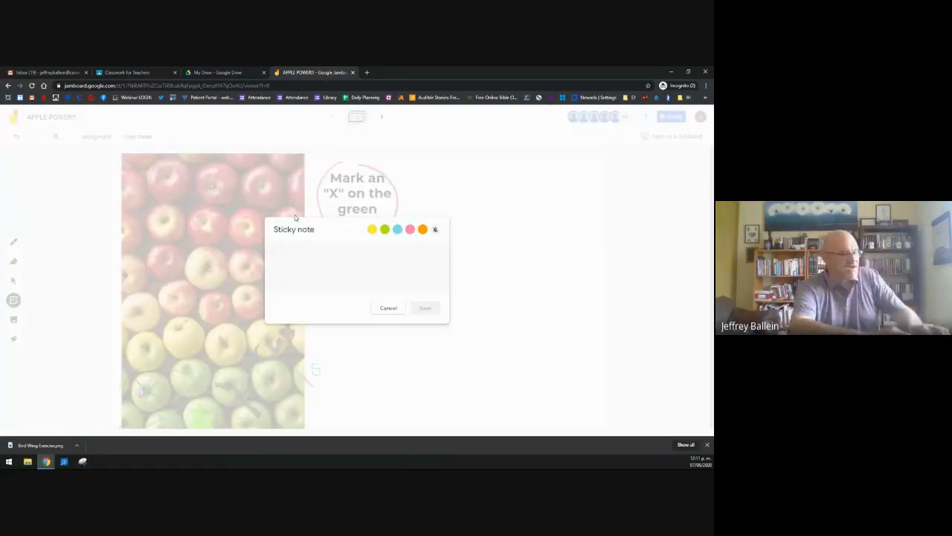
type("c")
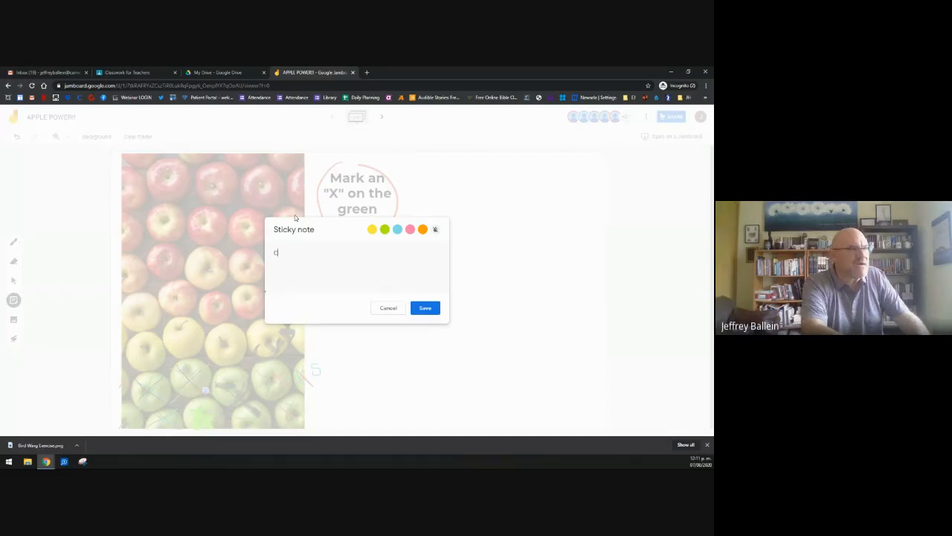
type("ircle t")
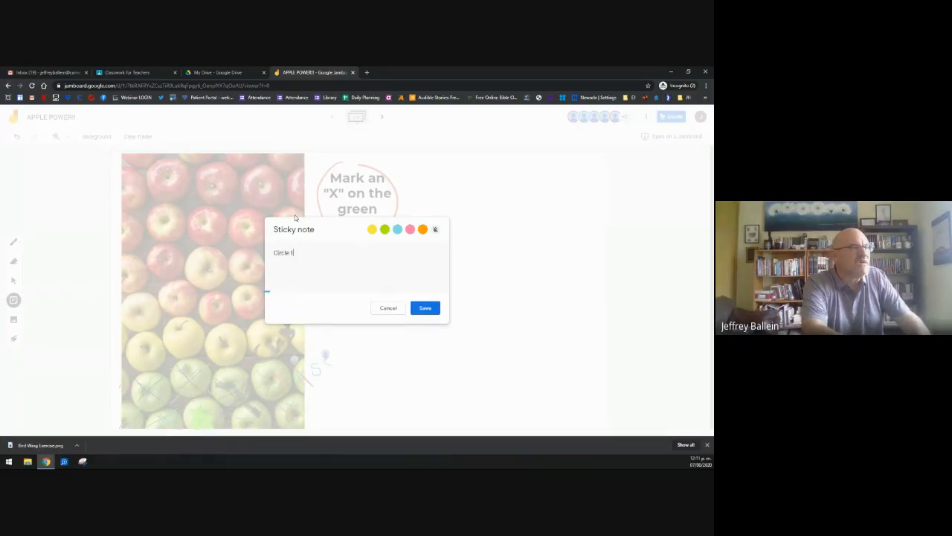
type("he Ye")
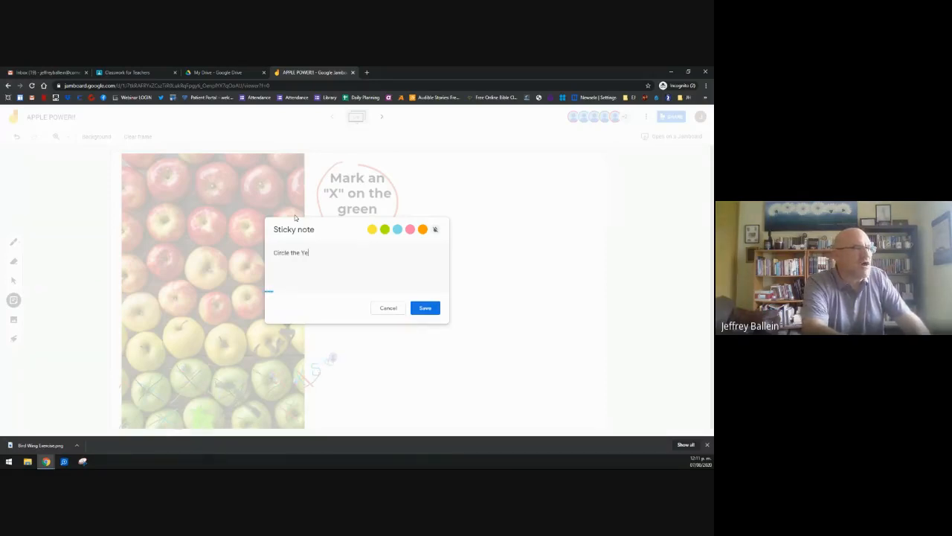
type("llow apples")
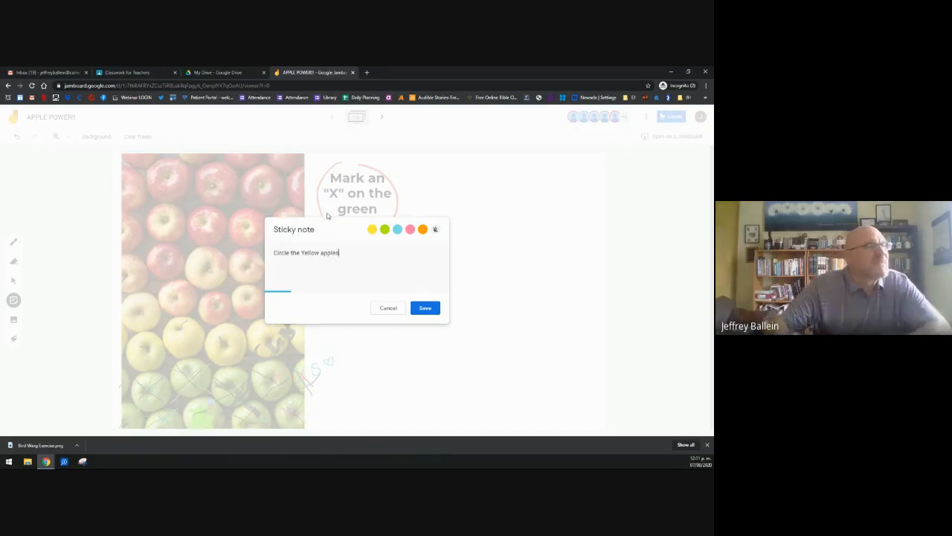
left_click(427, 308)
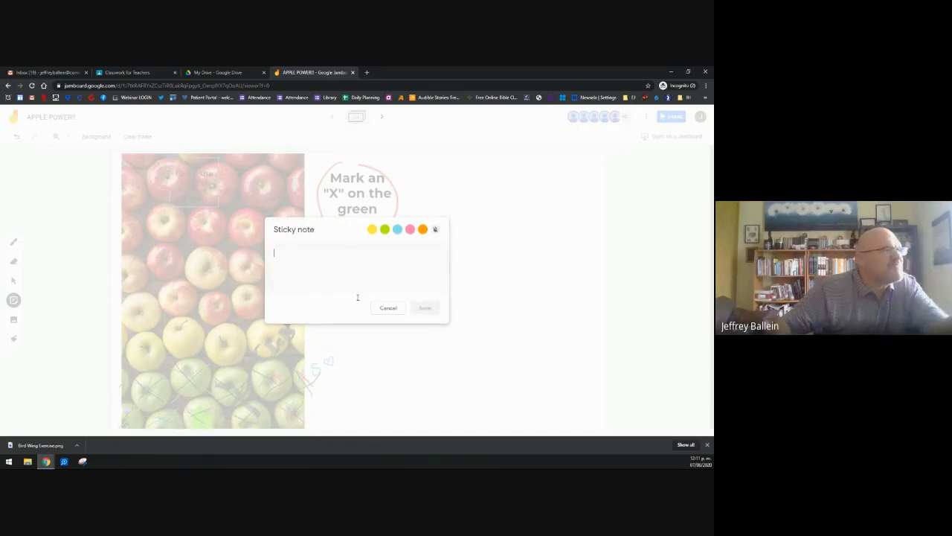
left_click(384, 311)
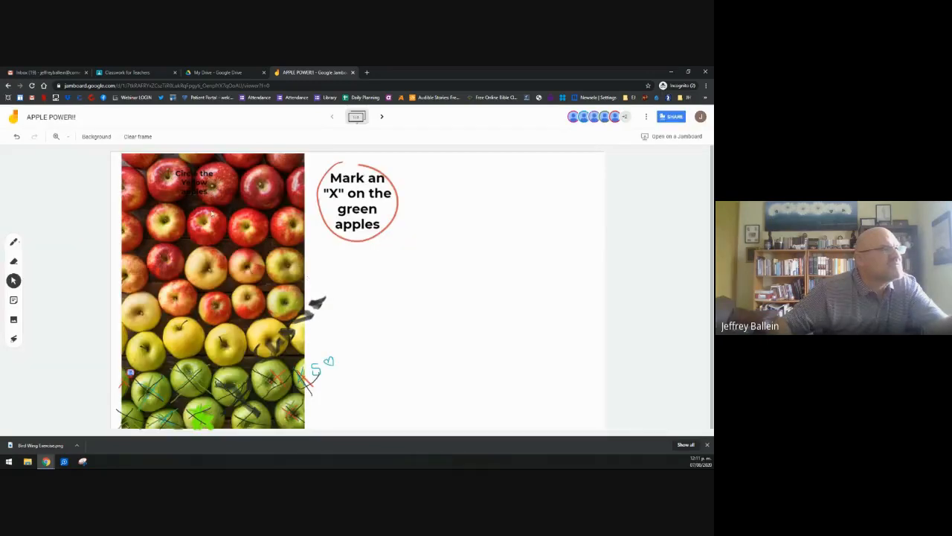
left_click(194, 172)
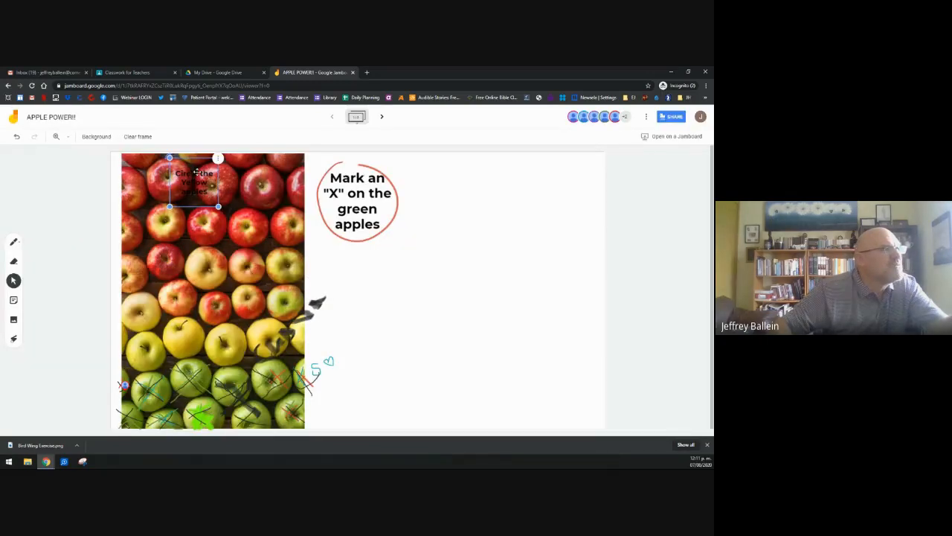
left_click_drag(319, 286, 523, 268)
left_click(409, 196)
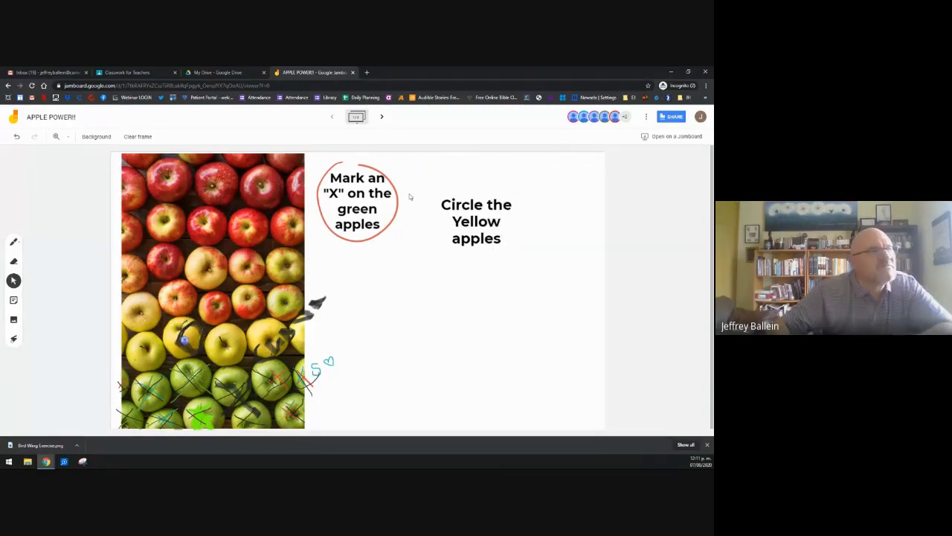
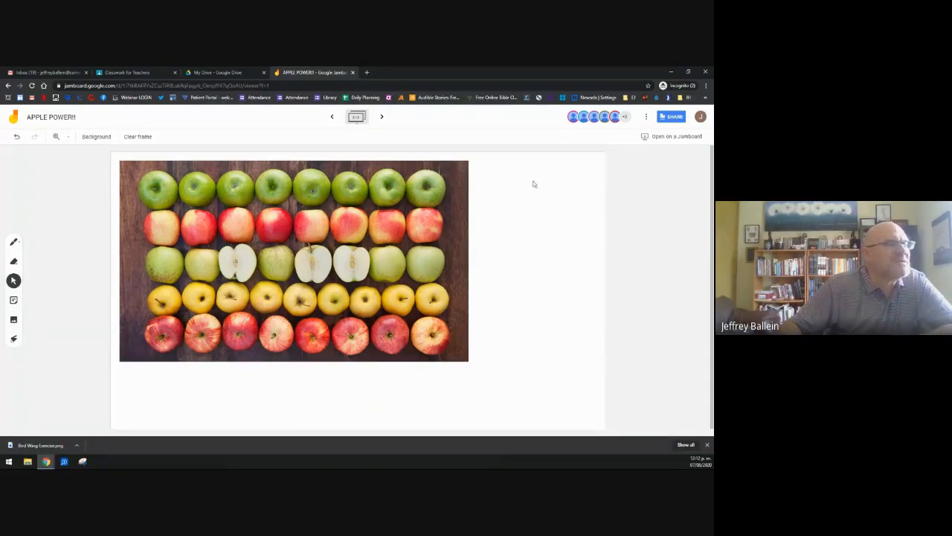
Step: Add a yellow sticky note with the teacher's name to the board
left_click(14, 300)
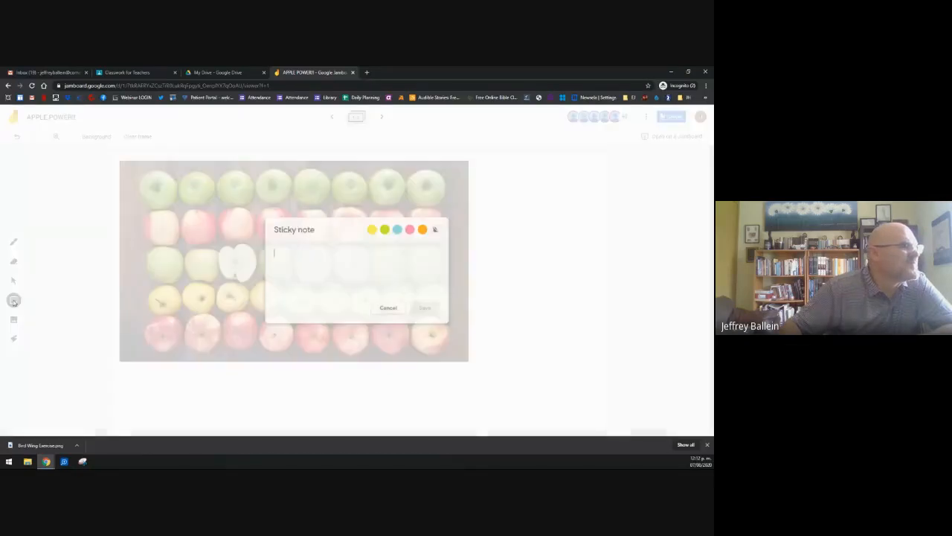
left_click(371, 230)
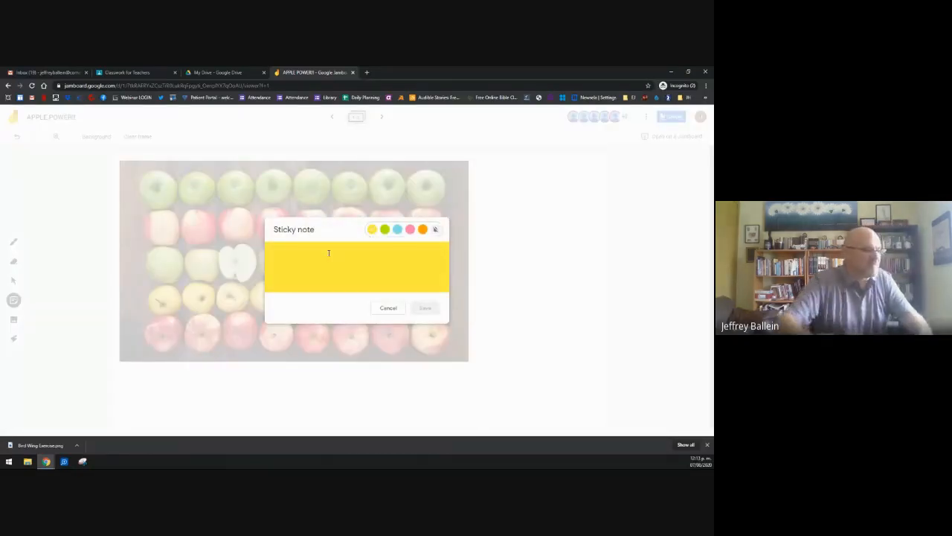
type("Mr")
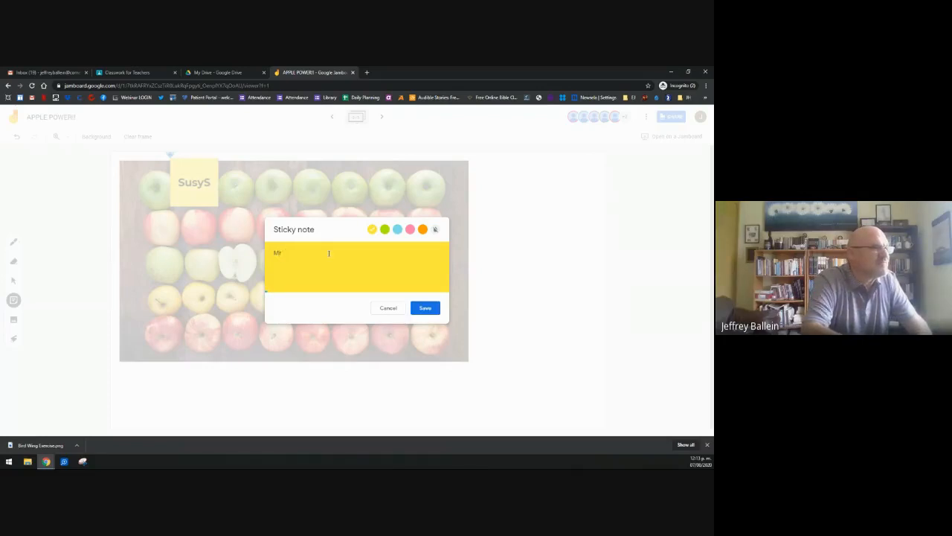
type(". Nil")
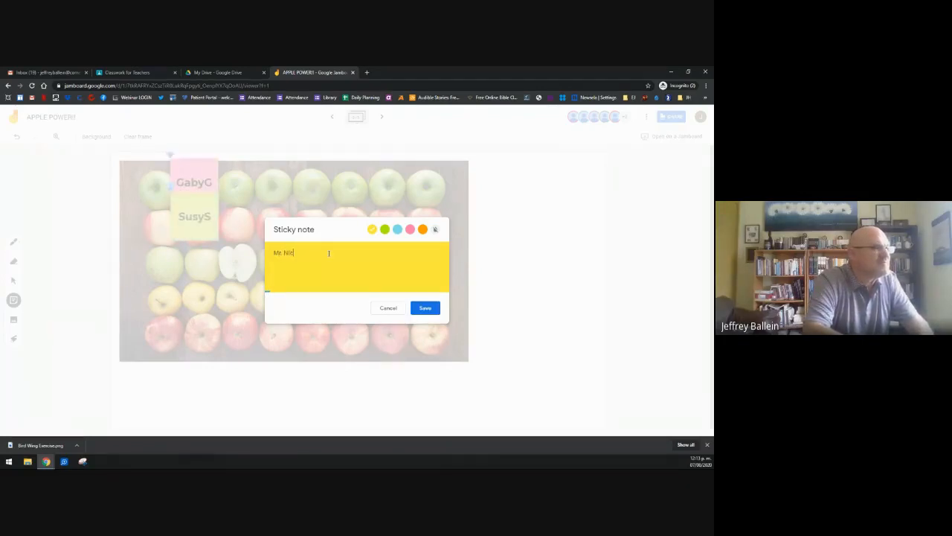
left_click(425, 307)
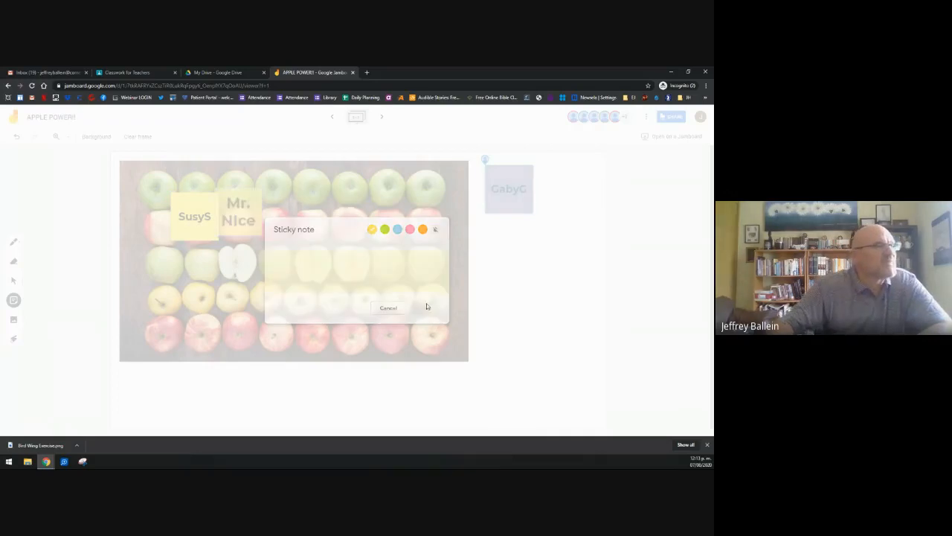
left_click(387, 308)
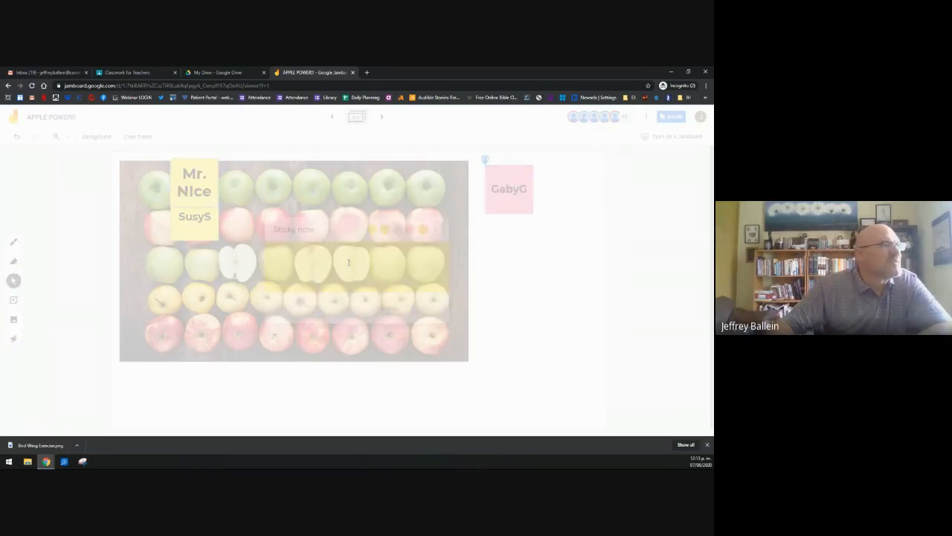
Step: Move the teacher's name note right of the apple image among the student notes
left_click_drag(192, 170, 565, 176)
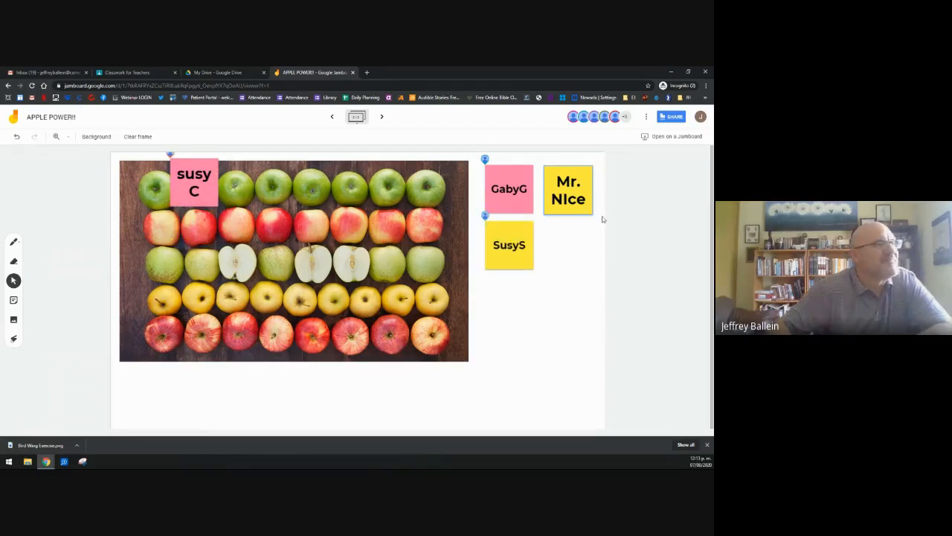
left_click(576, 205)
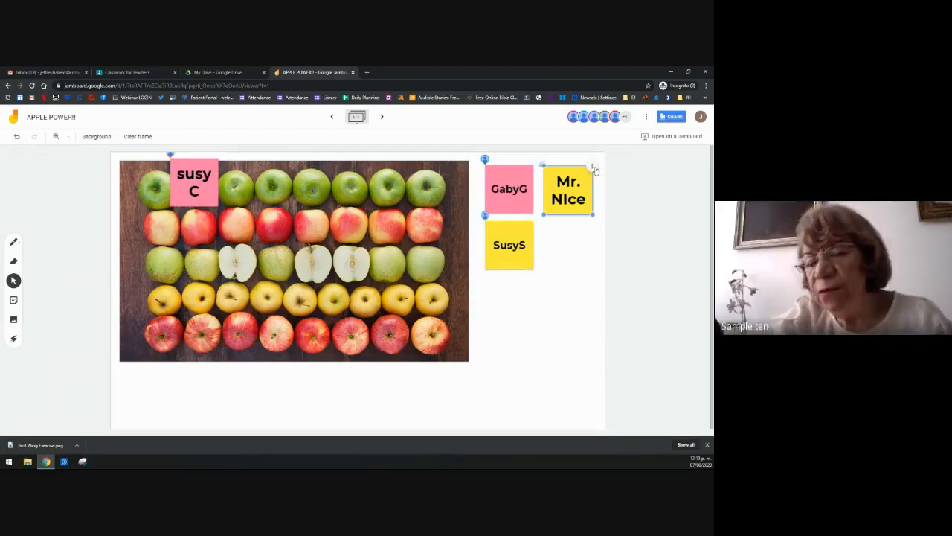
left_click(599, 171)
left_click(591, 168)
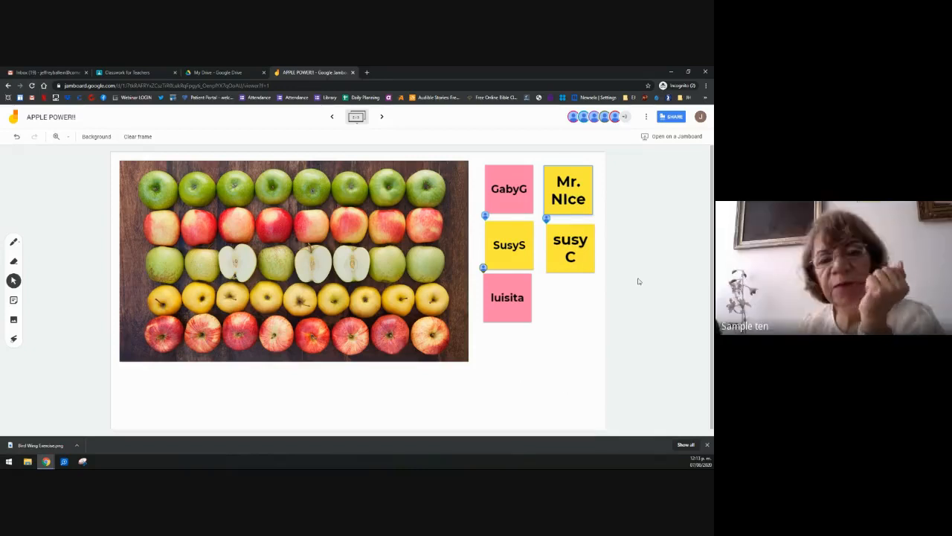
left_click(591, 170)
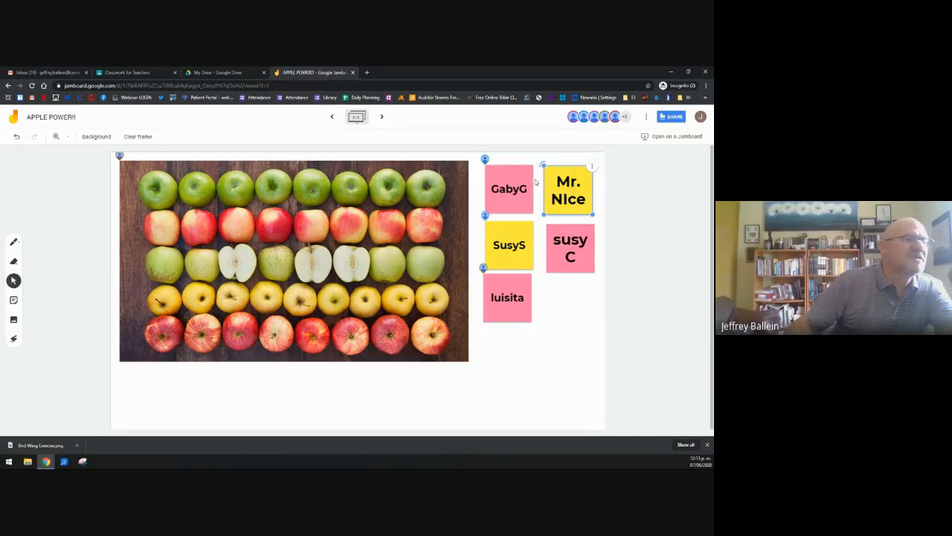
Step: Edit the teacher's name note to add the number 12 after the name
left_click(568, 233)
left_click(587, 176)
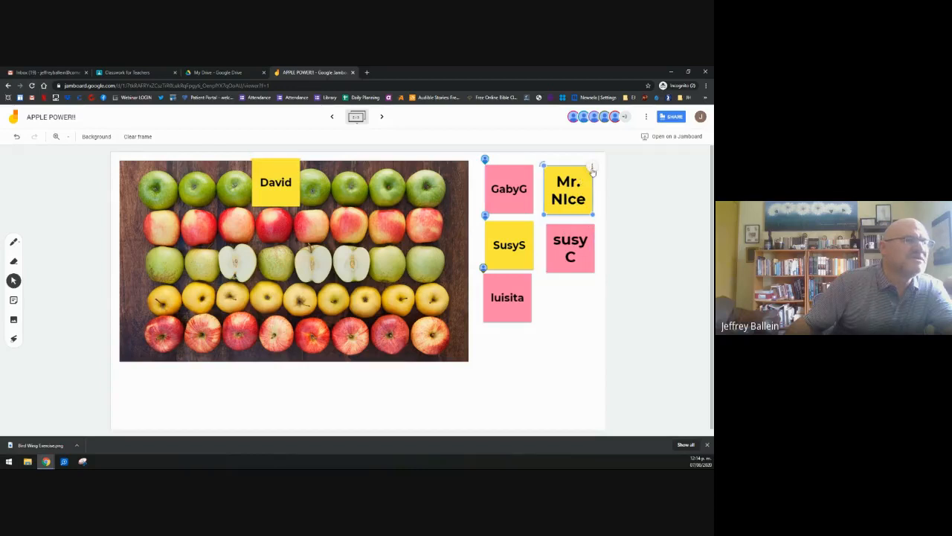
left_click(592, 170)
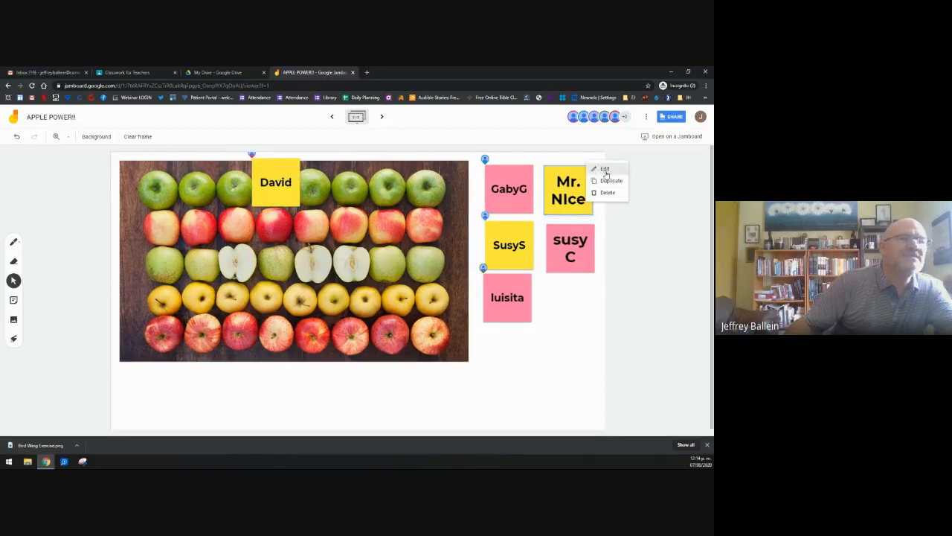
left_click(605, 170)
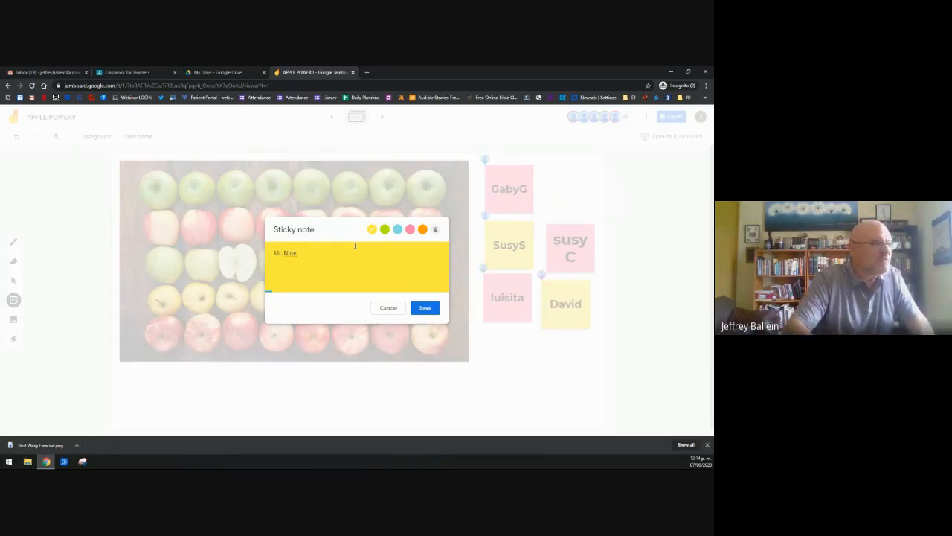
type("12")
left_click(417, 312)
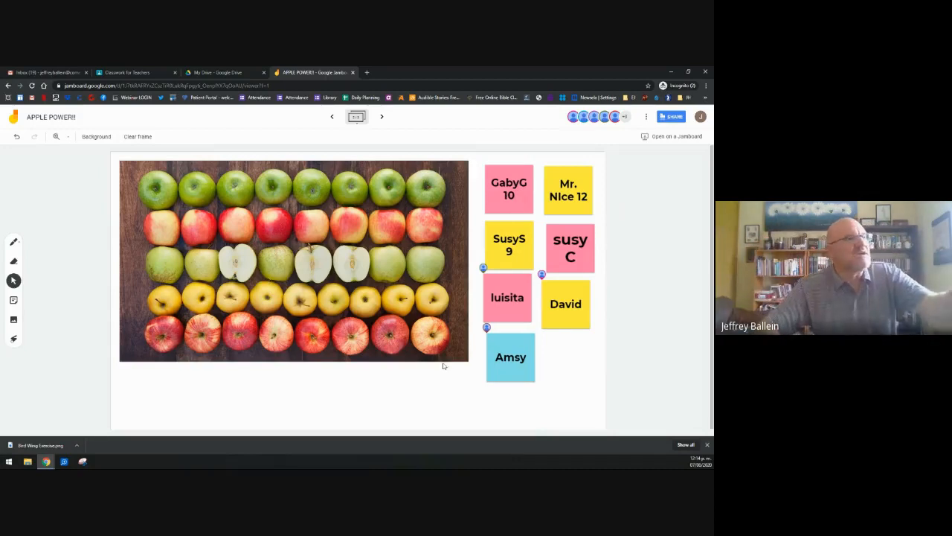
left_click(226, 265)
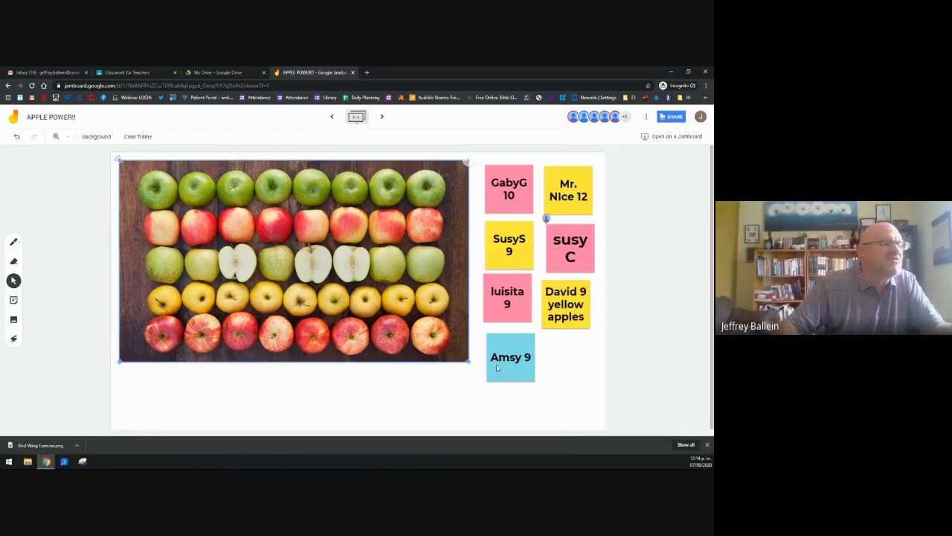
Step: Advance to the next, empty frame of the APPLE POWER!! jam
left_click(382, 117)
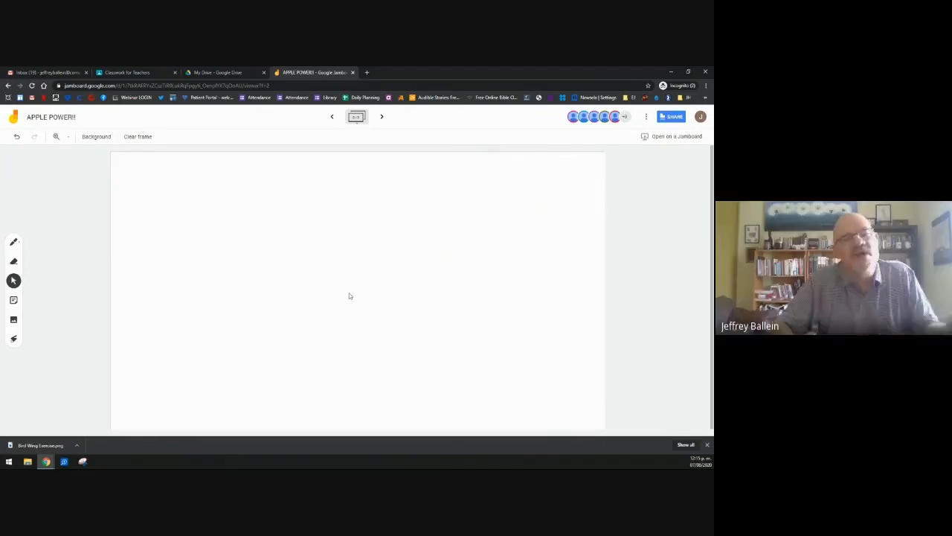
Step: Add a sticky note reading 'Solve (4x + 3y) - (3x + 2Y)' to the frame
left_click(14, 300)
type("Se")
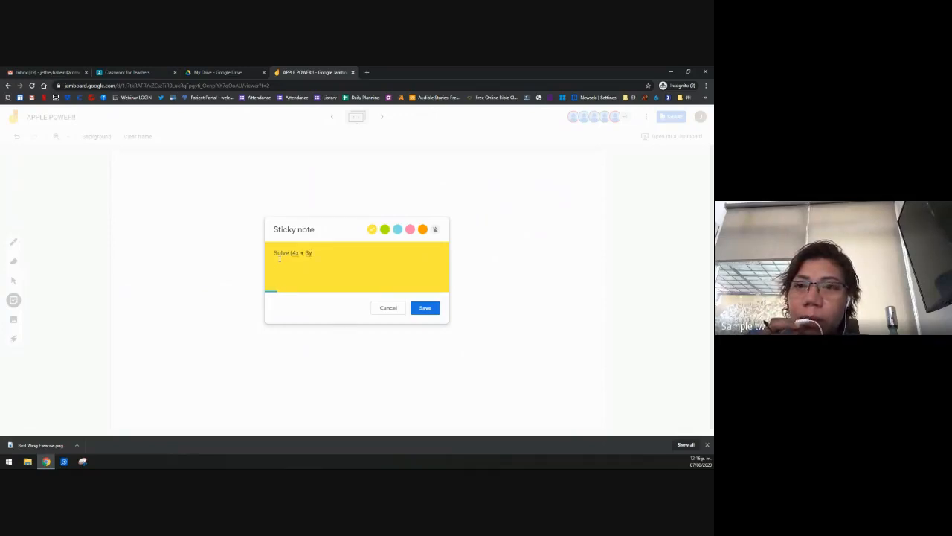
type("+")
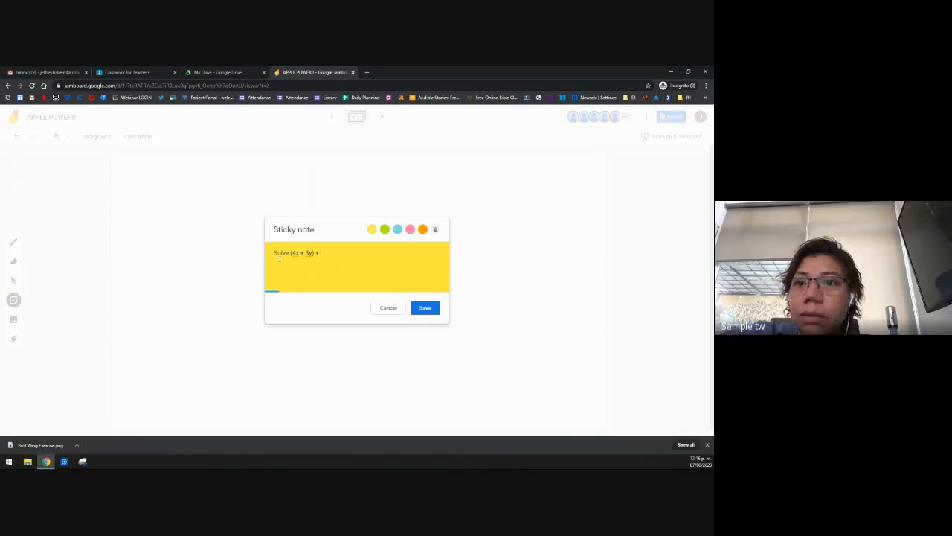
key("BackSpace")
key("BackSpace")
type("1")
key("BackSpace")
type("- (3x + 2")
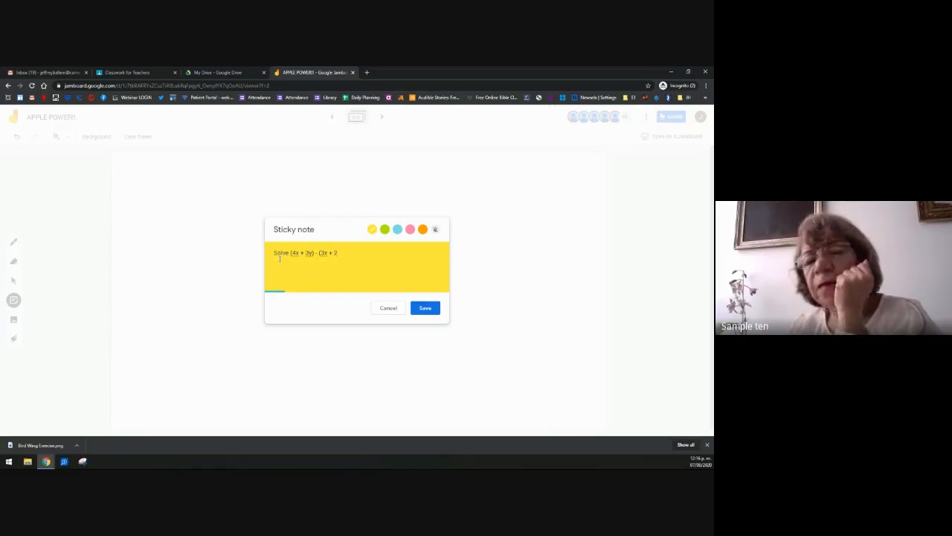
type("Y)")
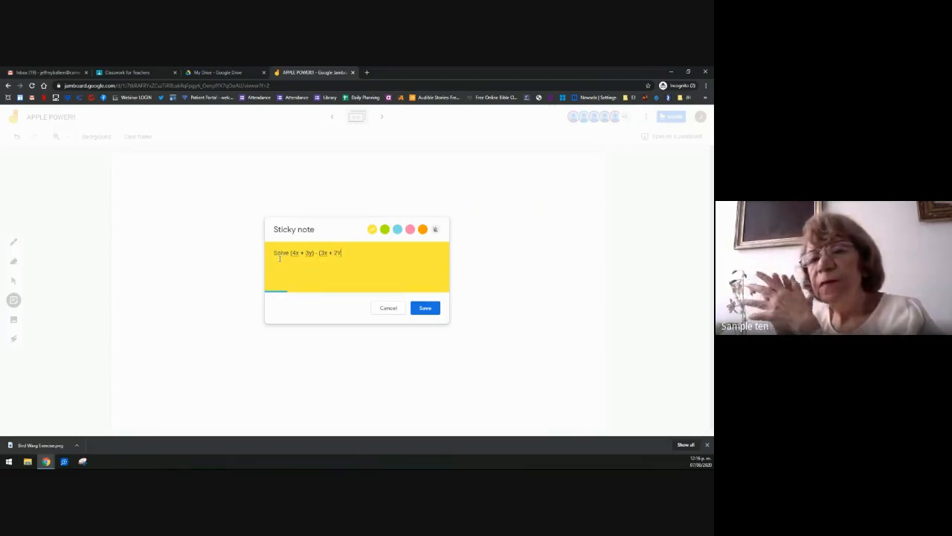
left_click(424, 308)
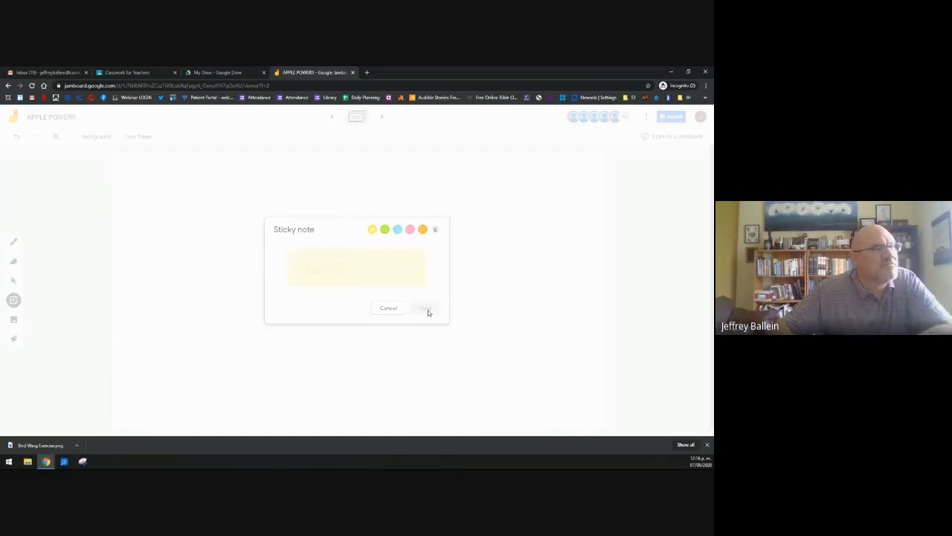
left_click(388, 308)
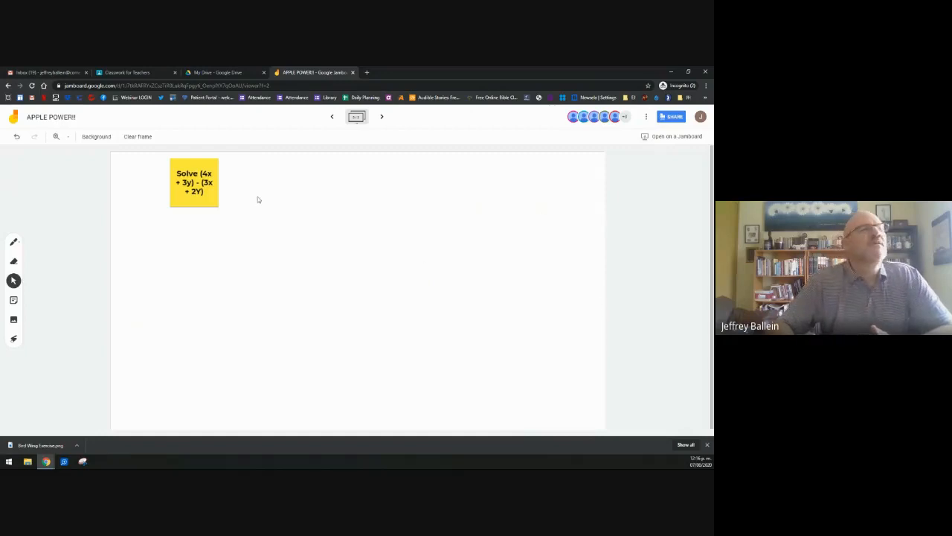
Step: Enlarge the equation note and tilt it clockwise near the top-left
left_click(216, 206)
left_click_drag(218, 207, 292, 279)
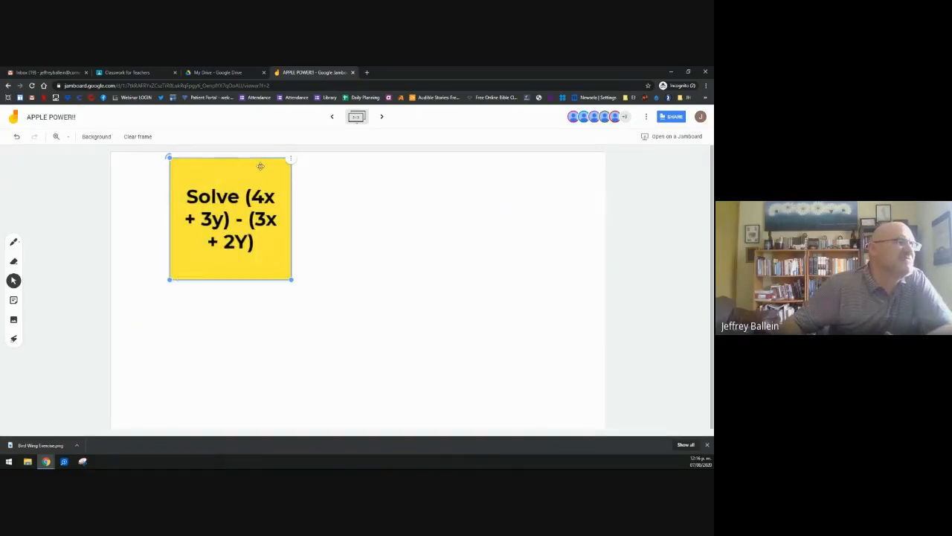
left_click_drag(168, 156, 193, 247)
left_click(421, 234)
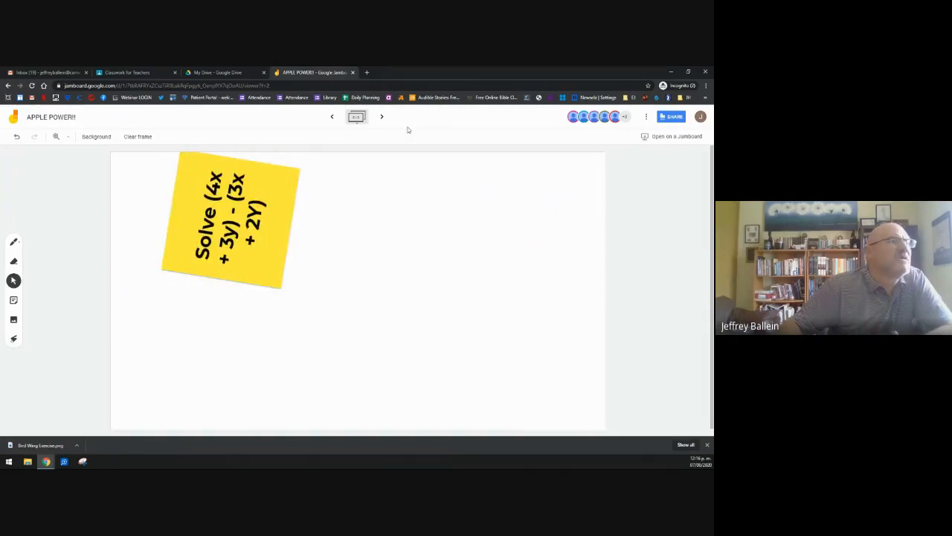
Step: Close the Jamboard and open the Apple Power!!! assignment for editing
left_click(353, 73)
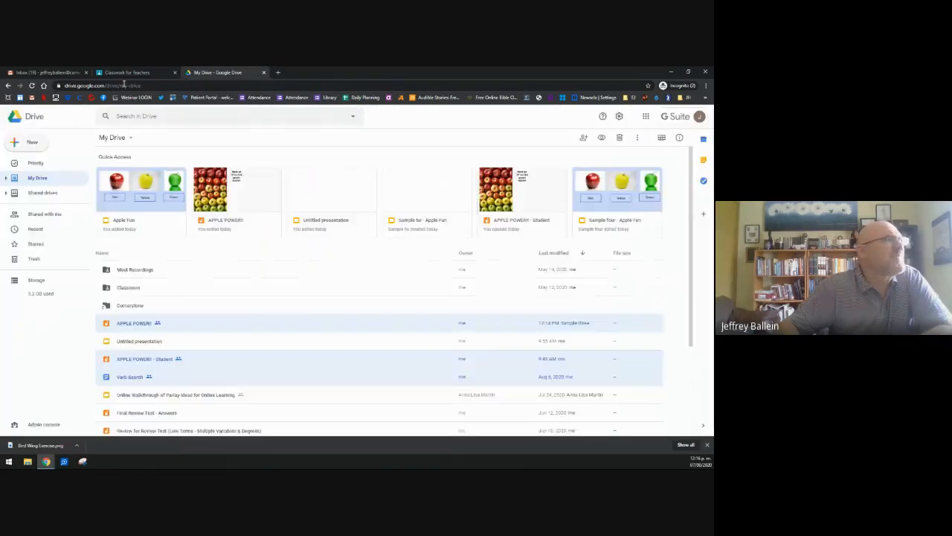
left_click(127, 74)
left_click(255, 298)
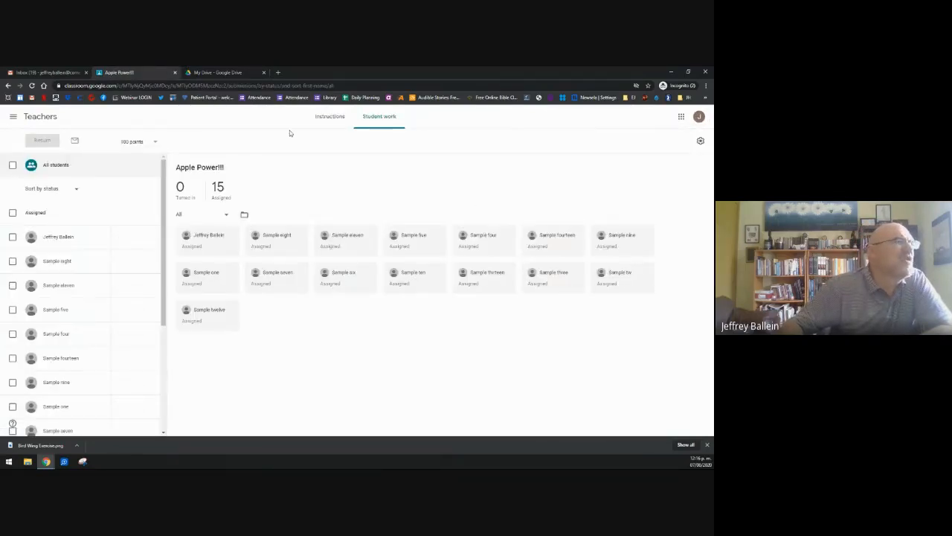
left_click(329, 117)
left_click(505, 146)
left_click(478, 157)
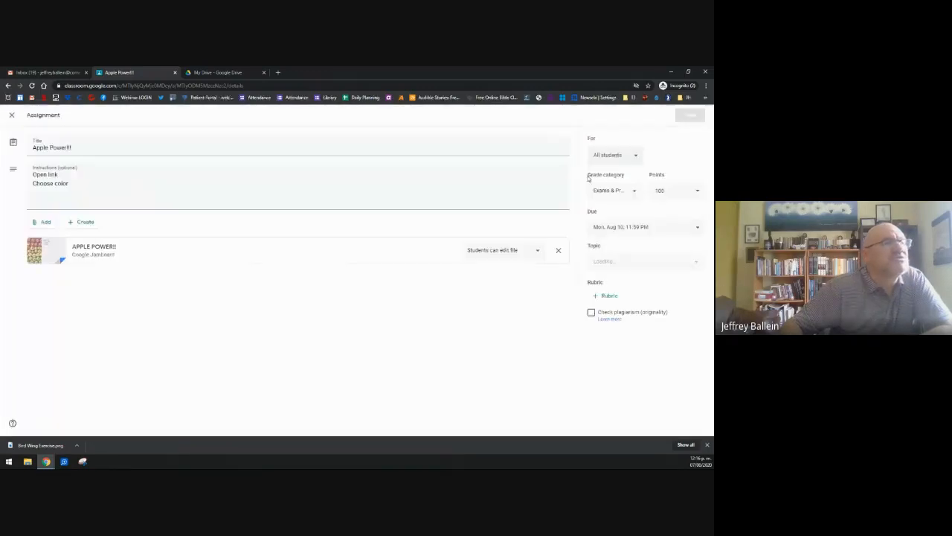
Step: Attach the APPLE POWER!! - Student Jamboard from Google Drive
left_click(44, 222)
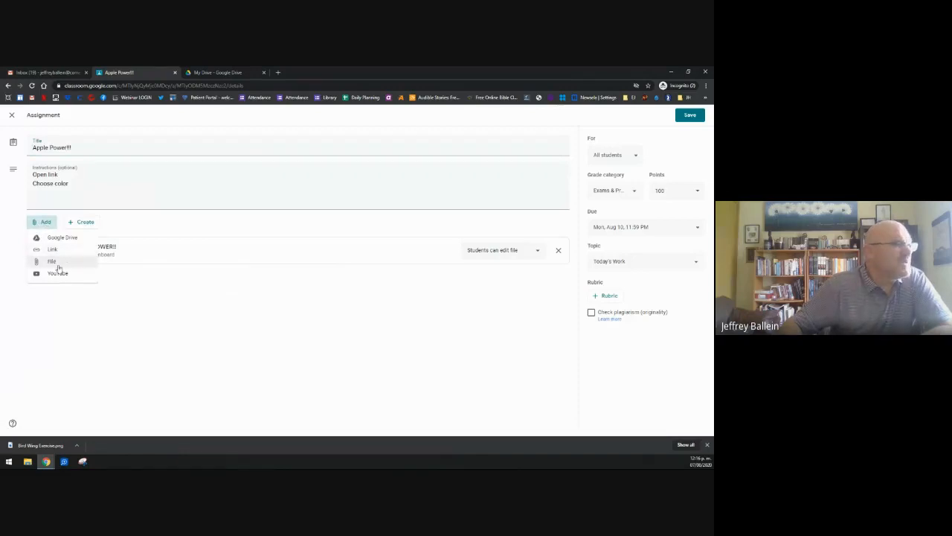
left_click(66, 239)
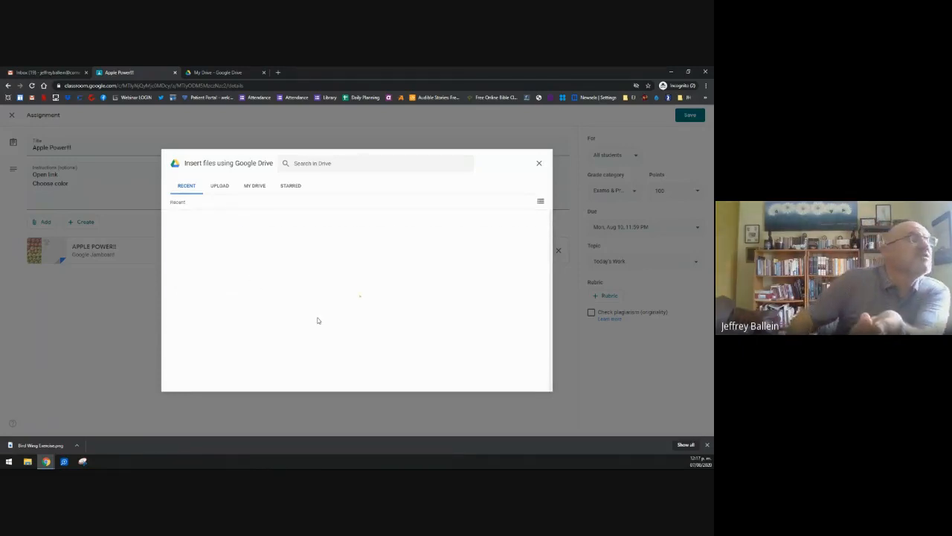
scroll(258, 316, "down", 3)
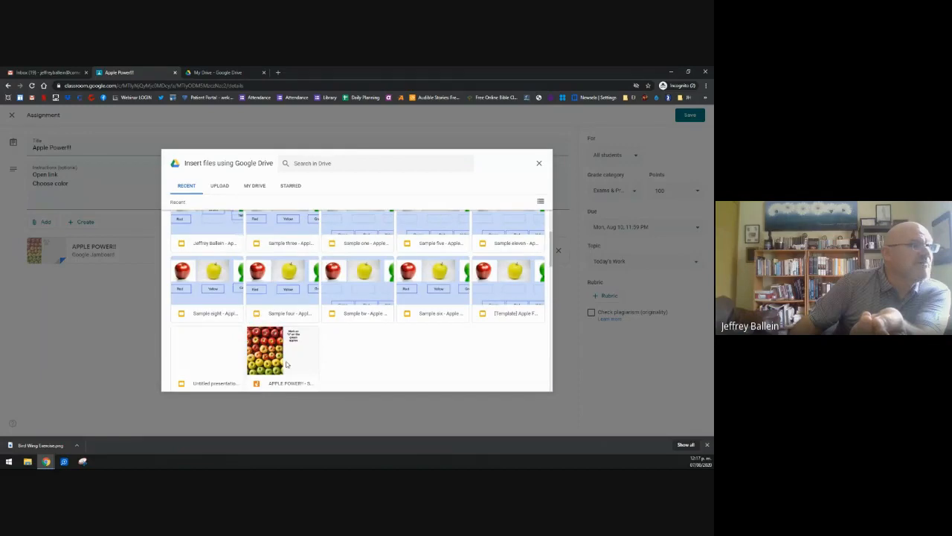
left_click(287, 364)
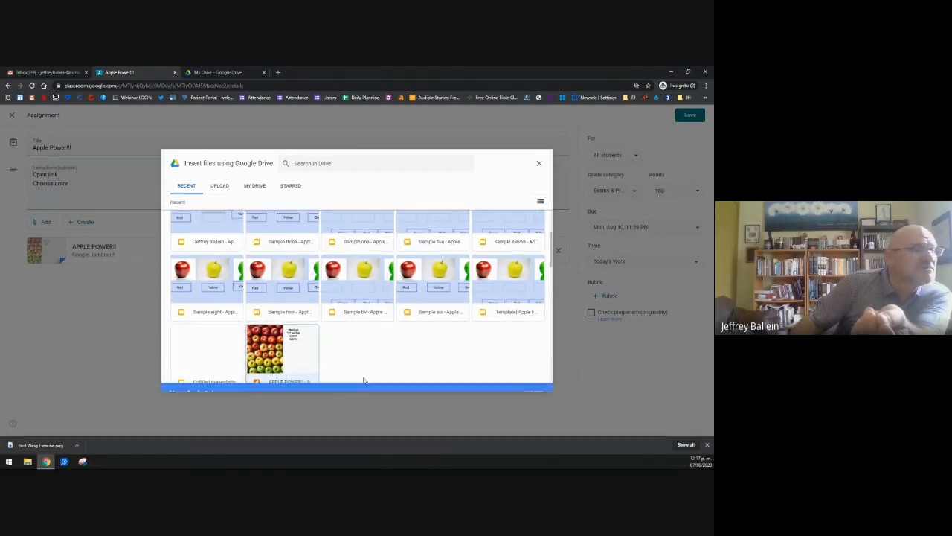
left_click(531, 383)
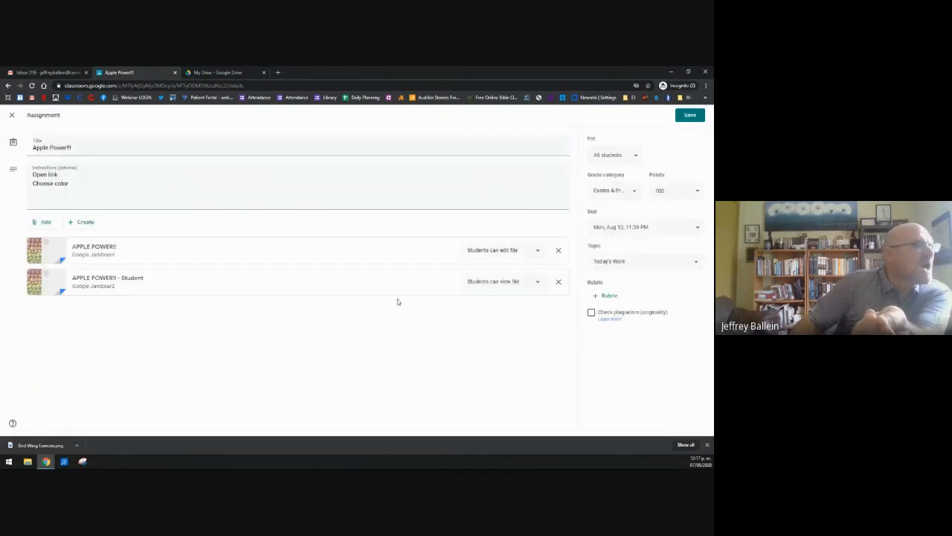
Step: Try view-only and edit sharing, then remove the student attachment and close unsaved
left_click(518, 282)
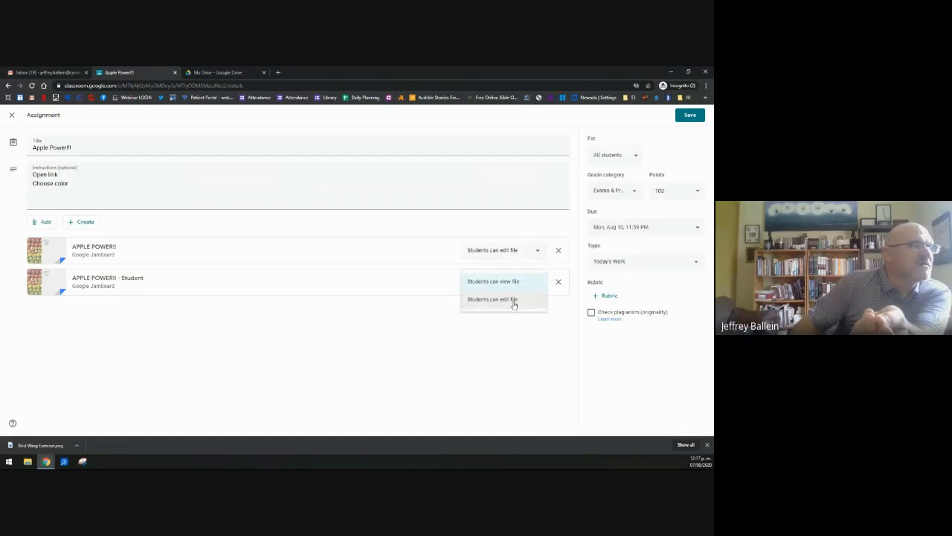
left_click(511, 284)
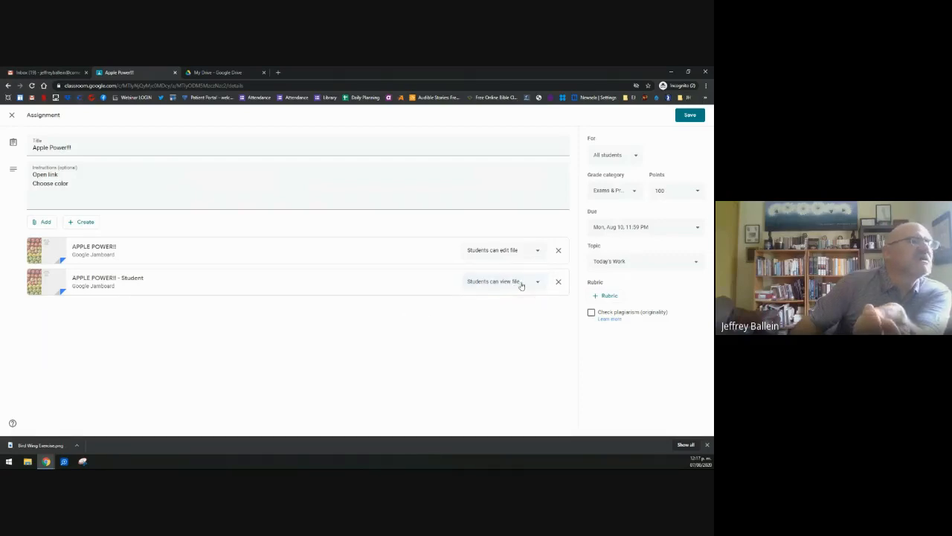
left_click(521, 286)
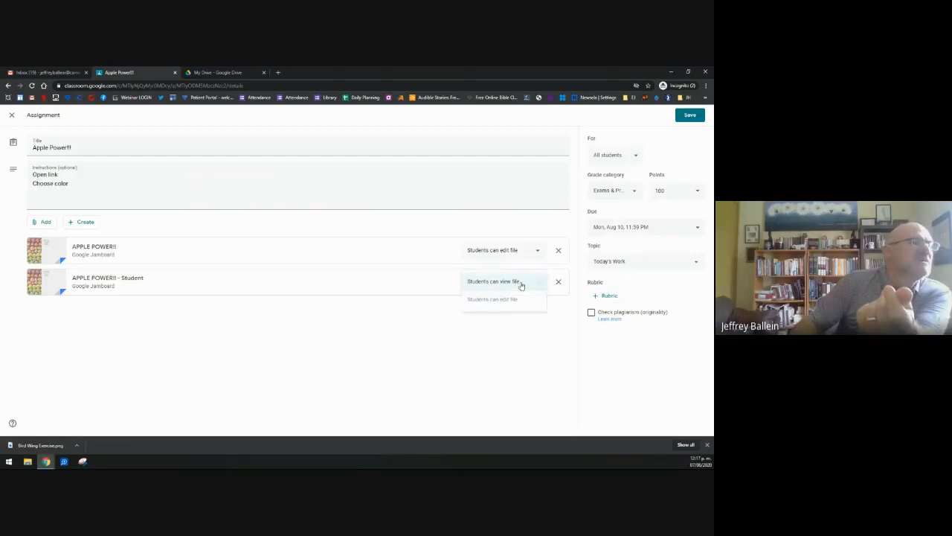
left_click(510, 302)
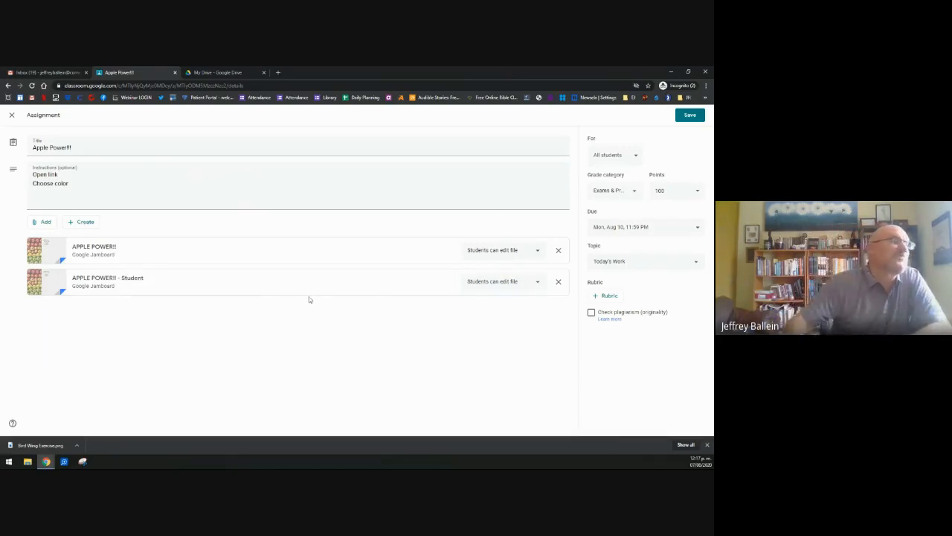
left_click(539, 289)
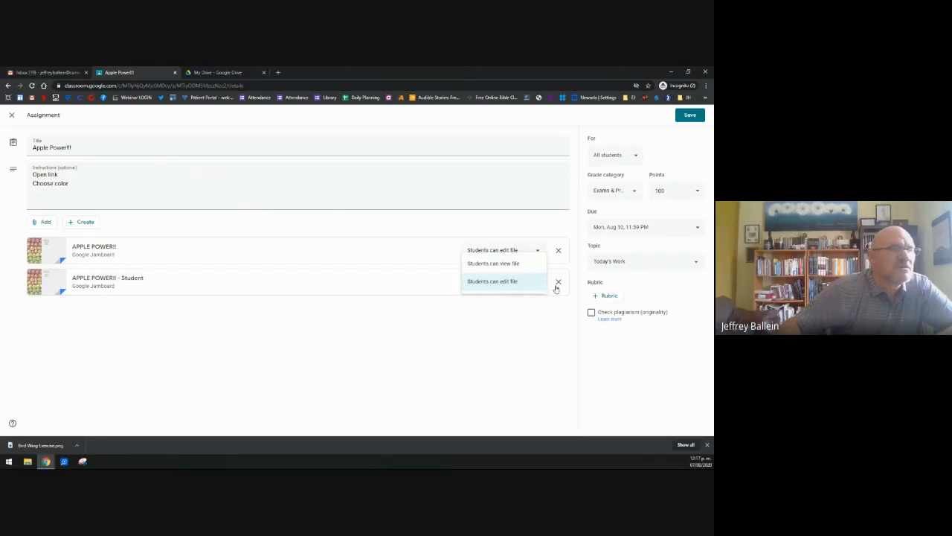
left_click(557, 286)
left_click(12, 116)
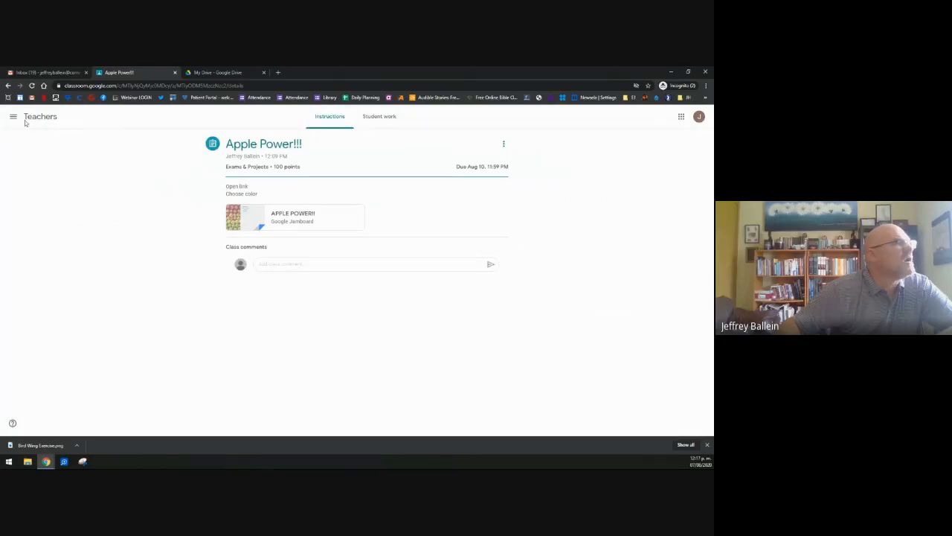
Step: Draft a new assignment titled 'Apple Power HOmework' with instructions 'do assignment'
left_click(31, 117)
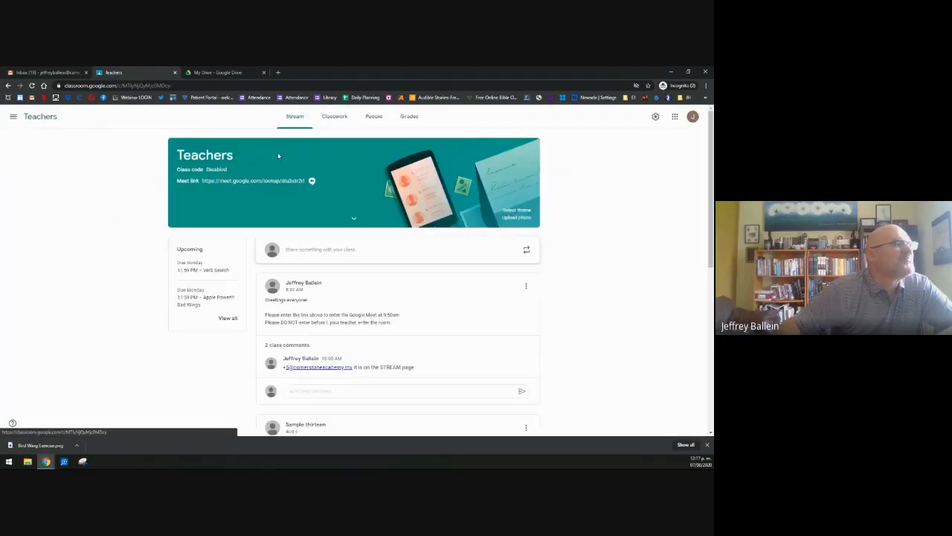
left_click(255, 145)
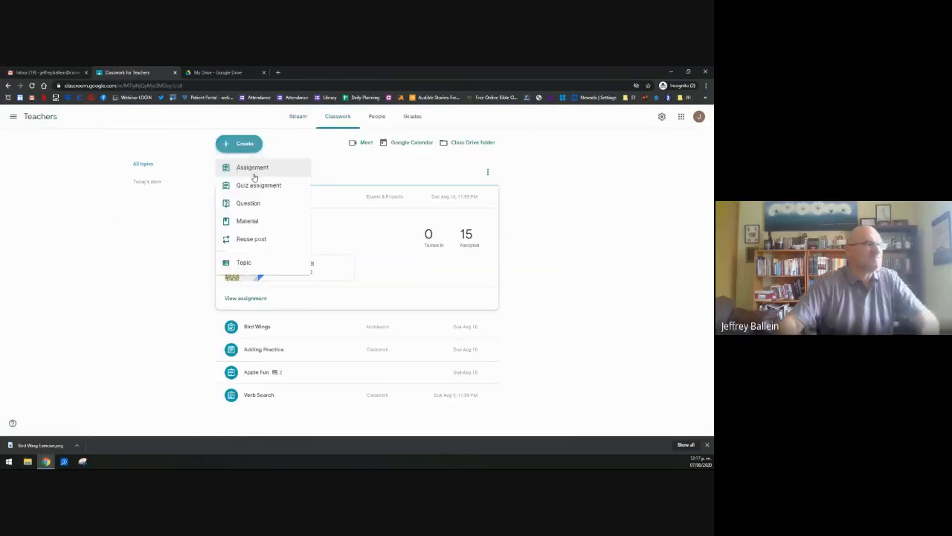
left_click(253, 167)
type("Apple Power H0mework")
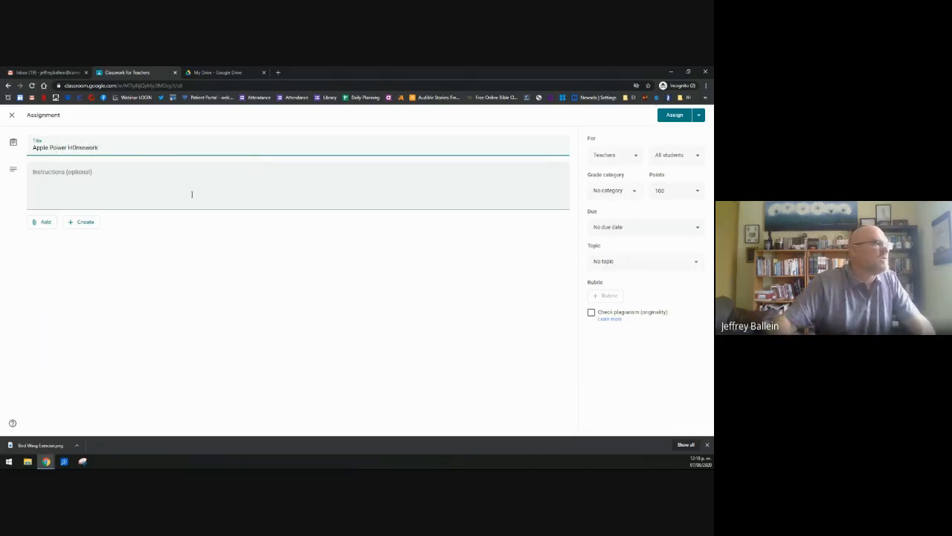
left_click(64, 185)
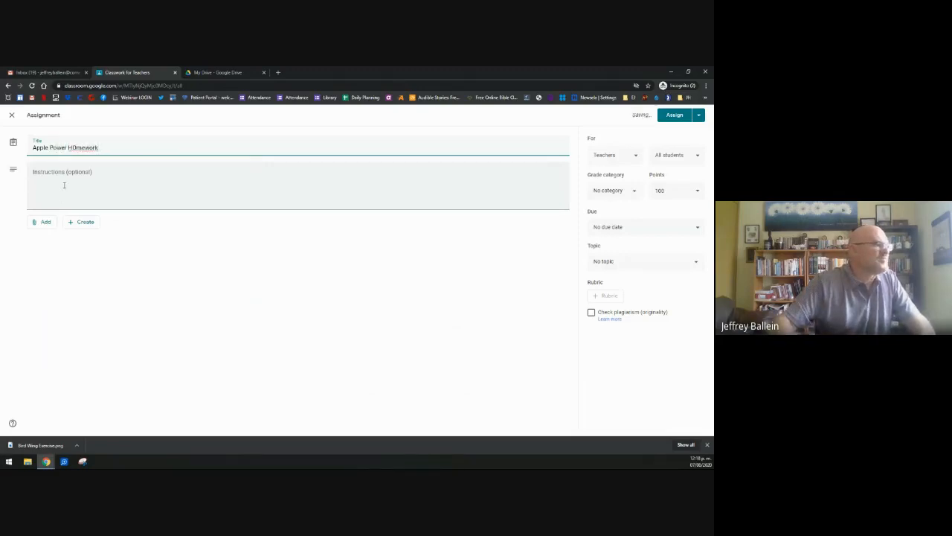
type("do assing")
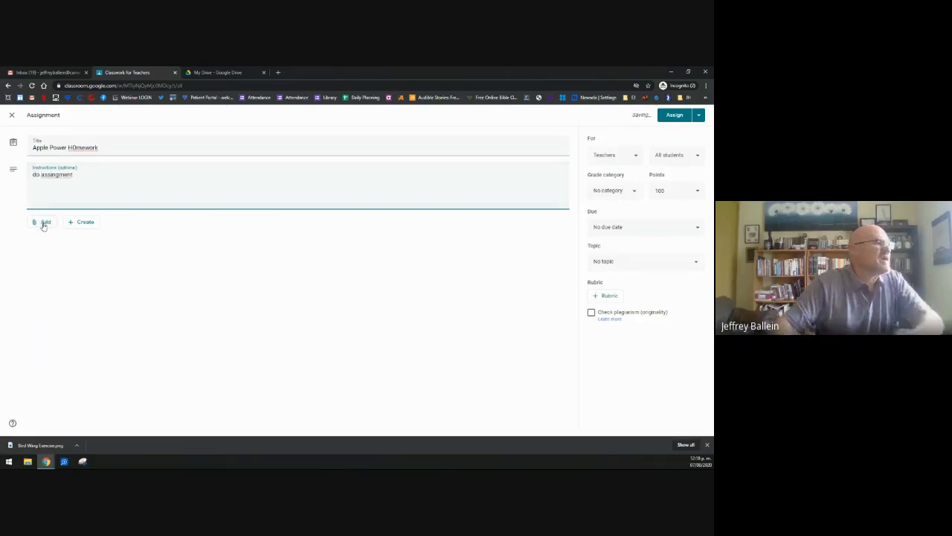
left_click(43, 222)
left_click(47, 238)
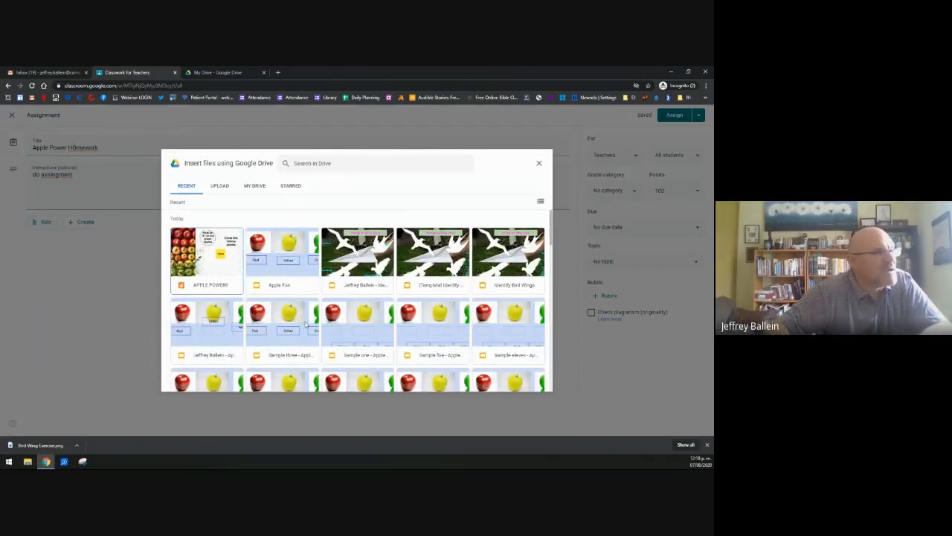
Step: Attach the APPLE POWER!! - Student Jamboard with a copy made for each student
scroll(305, 324, "down", 3)
left_click(283, 283)
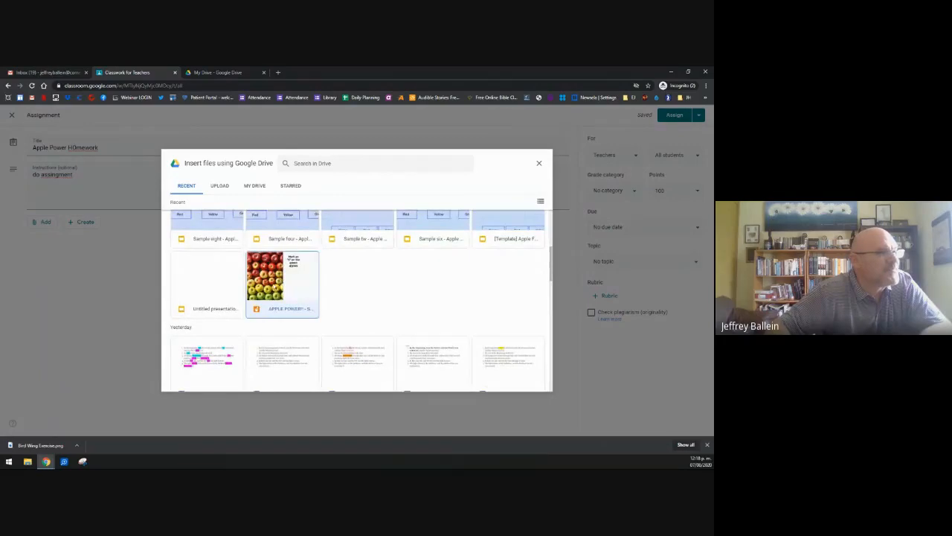
left_click(533, 383)
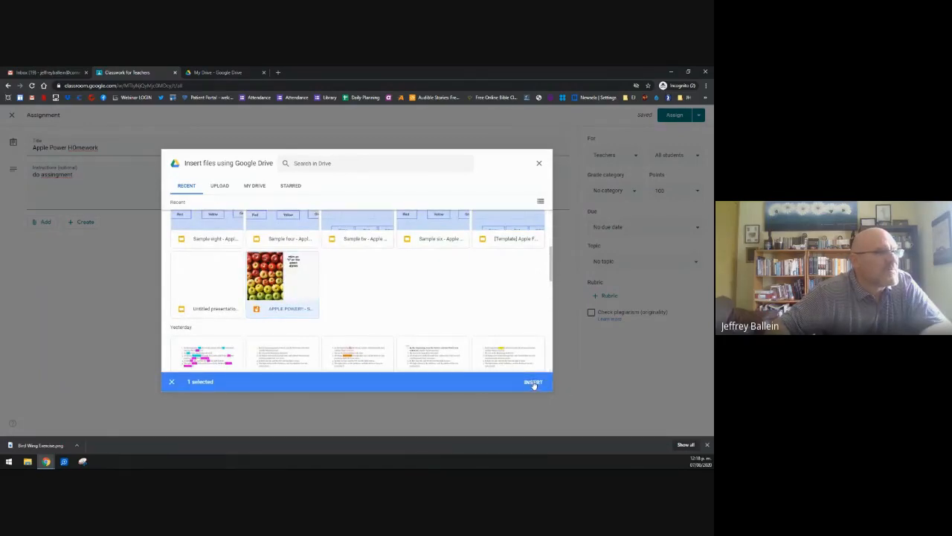
left_click(469, 250)
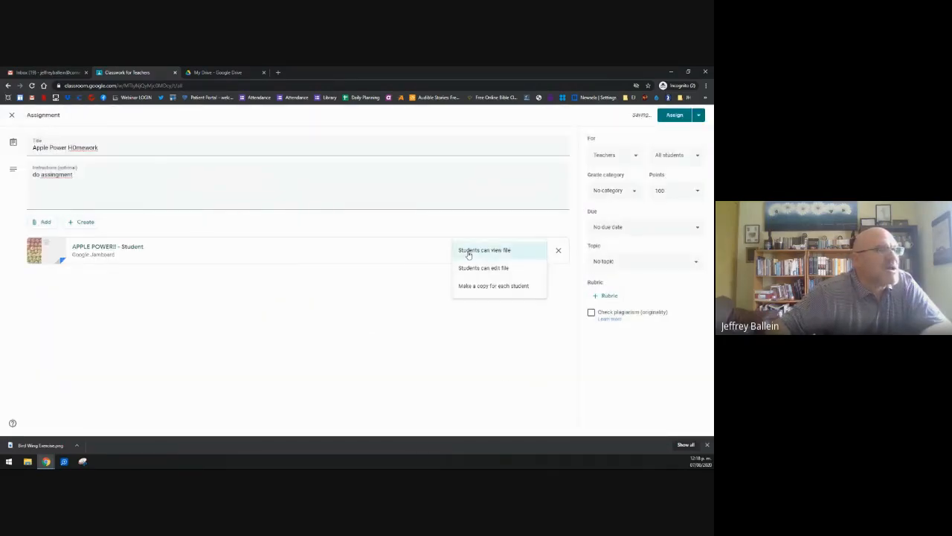
left_click(496, 286)
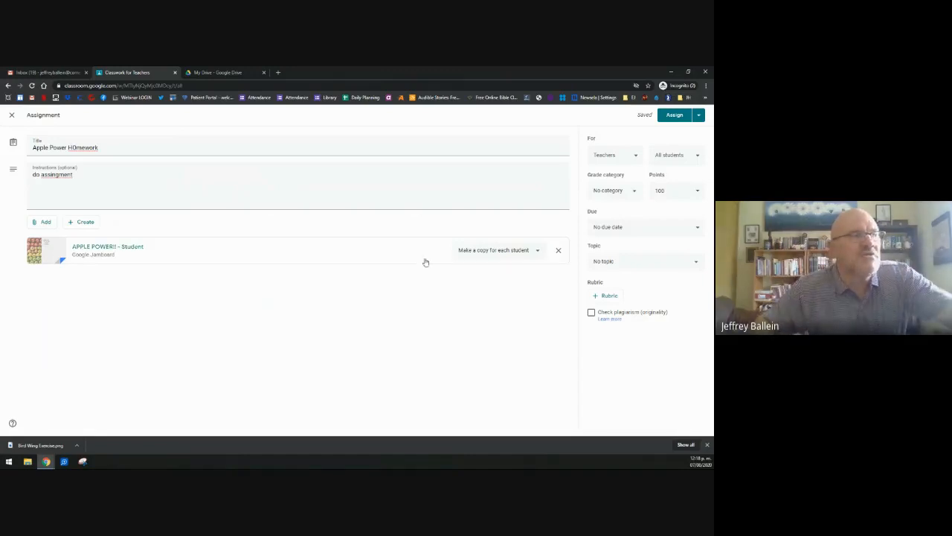
left_click(509, 260)
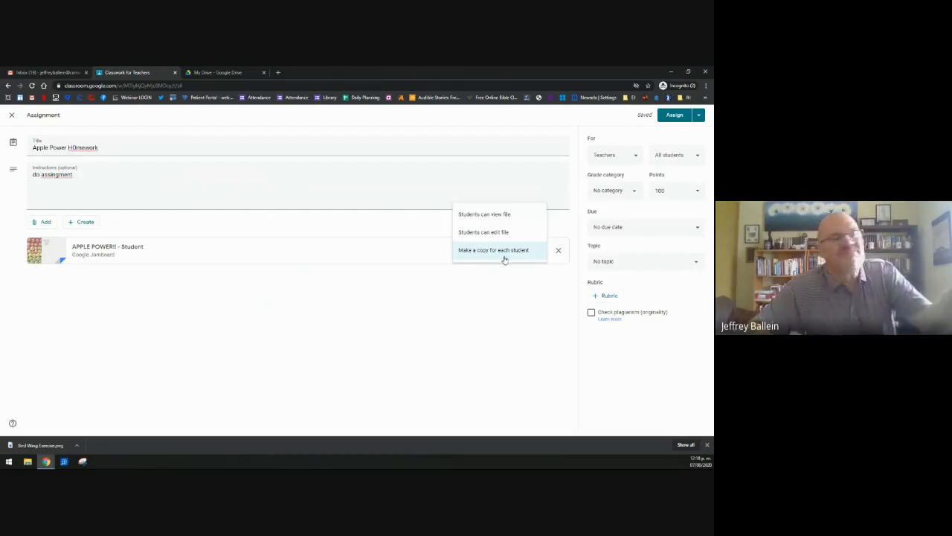
left_click(504, 259)
Step: Set 10 points and category Exams & Projects, then assign the homework
left_click(674, 115)
left_click(374, 293)
left_click(674, 190)
key("BackSpace")
left_click(618, 191)
left_click(617, 245)
left_click(675, 115)
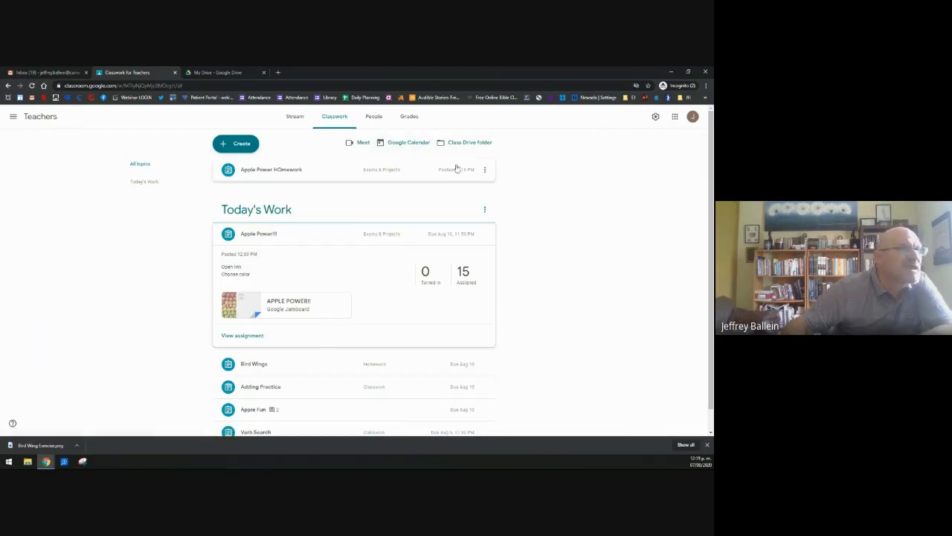
left_click(410, 143)
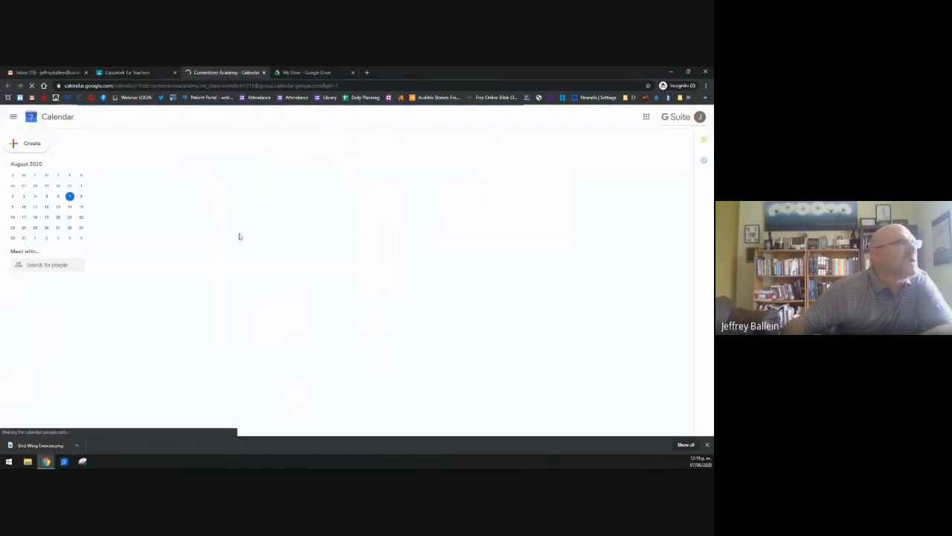
Step: Check the August 2020 class calendar's assignments due August 10, then return to Classwork
left_click(149, 72)
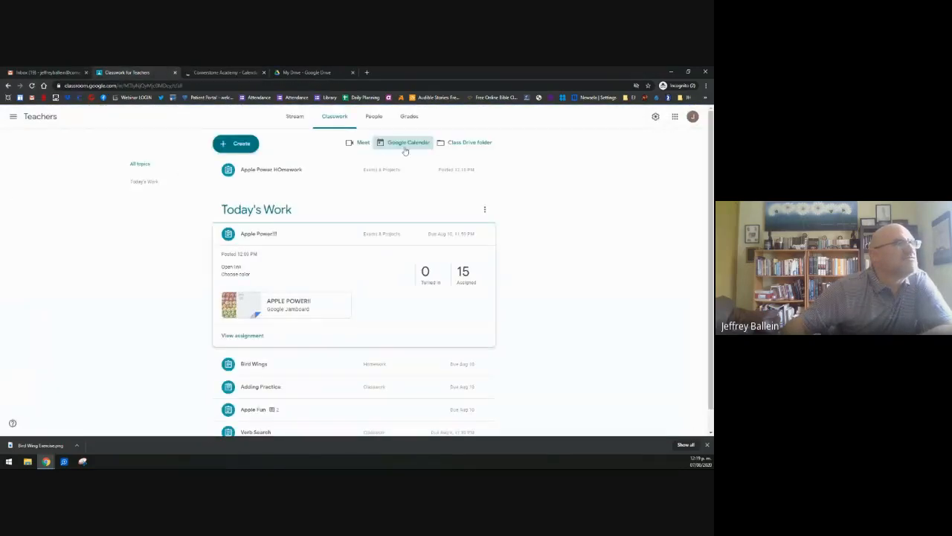
left_click(226, 72)
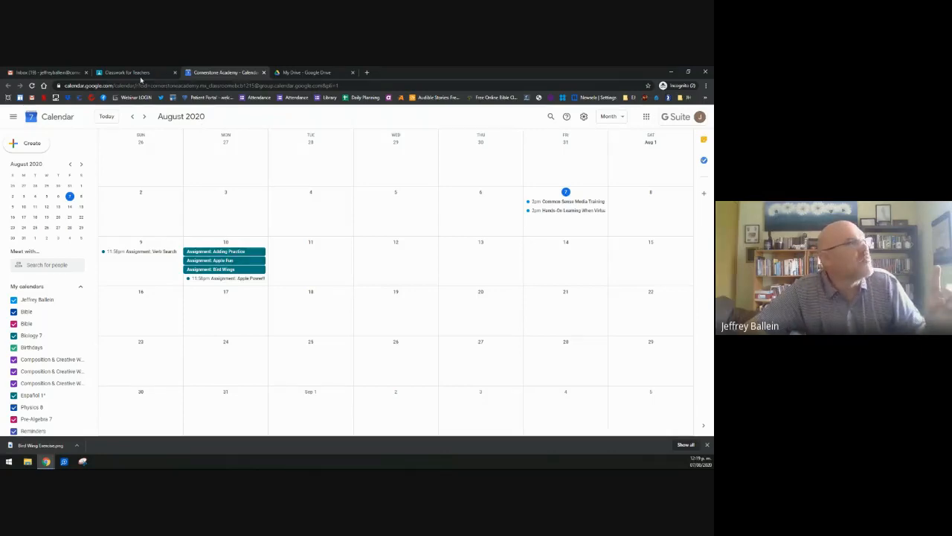
left_click(138, 73)
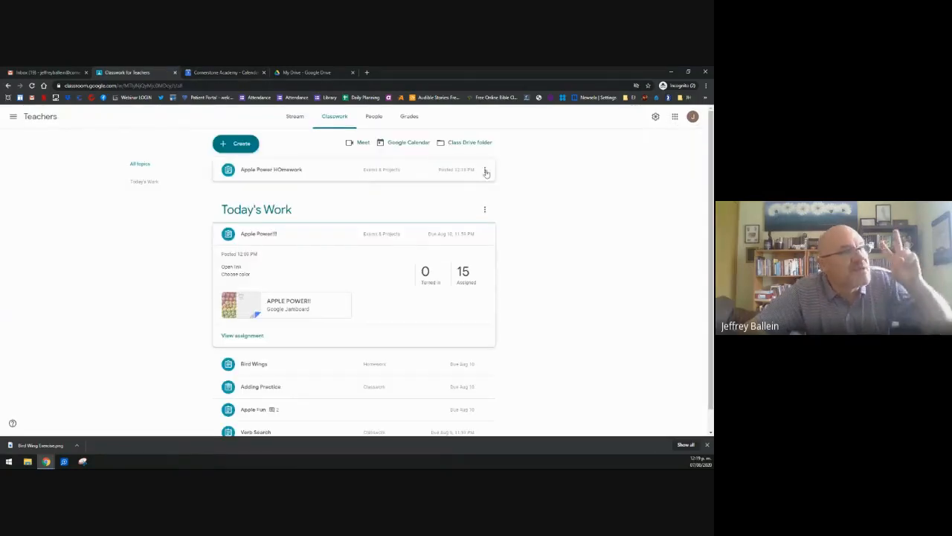
Step: Set Apple Power HOmework's due date to Saturday, August 15 and save
left_click(485, 172)
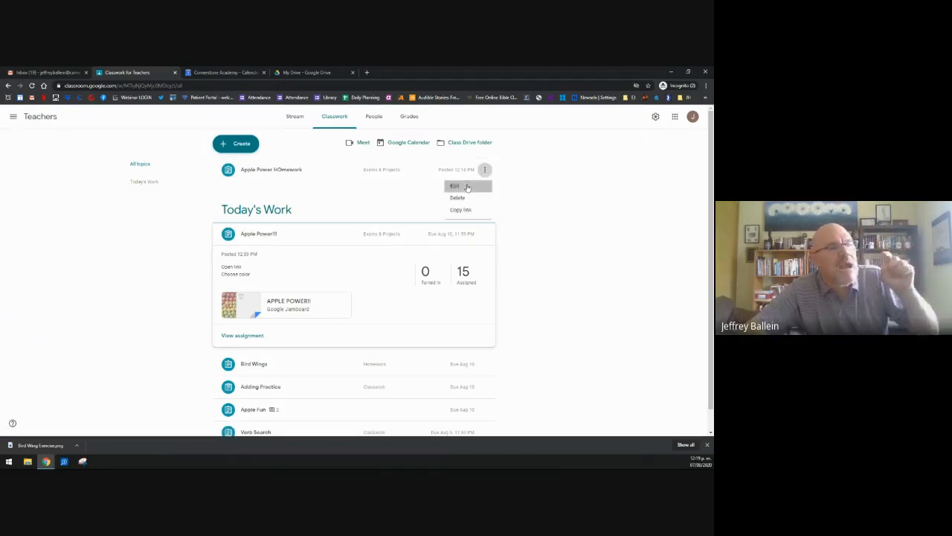
left_click(457, 186)
left_click(627, 229)
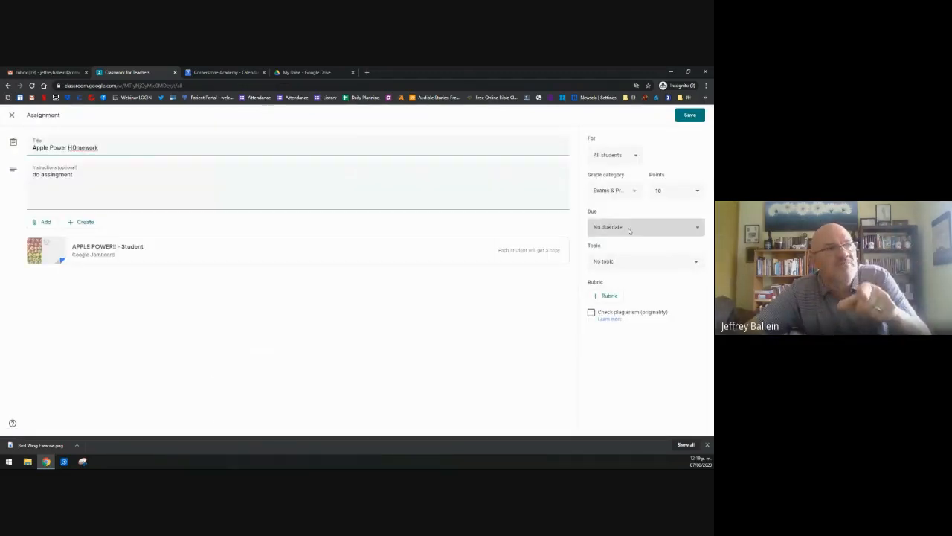
left_click(625, 256)
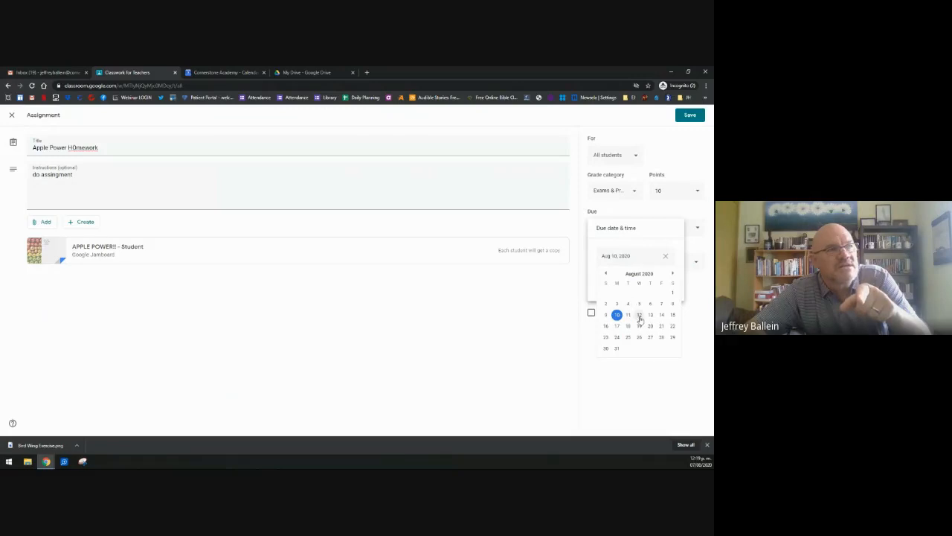
left_click(673, 319)
left_click(686, 116)
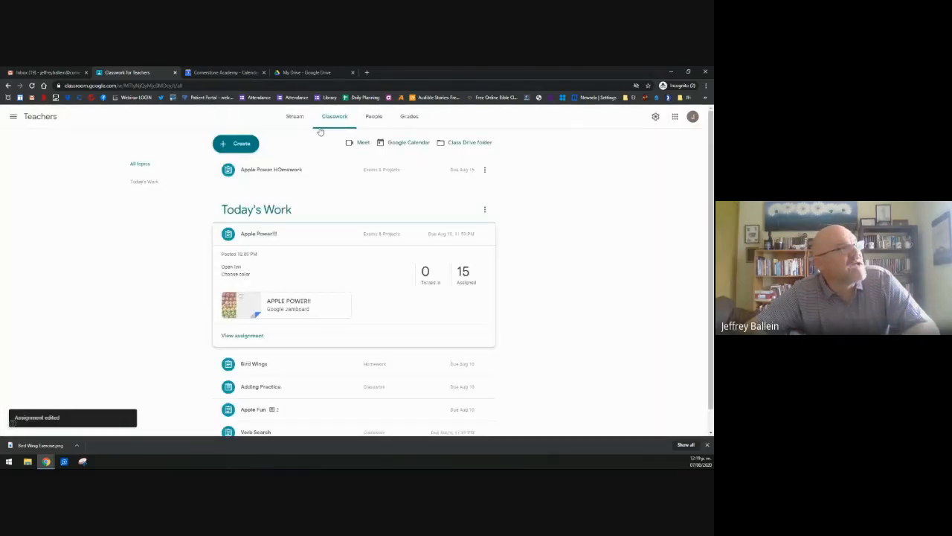
Step: Confirm Apple Power HOmework shows on August 15 in Calendar, then close that tab
left_click(225, 74)
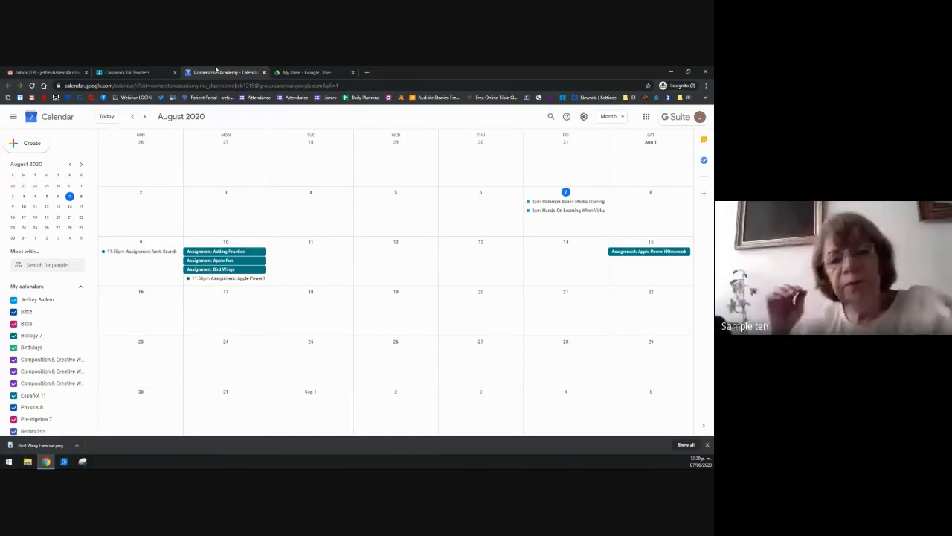
left_click(262, 72)
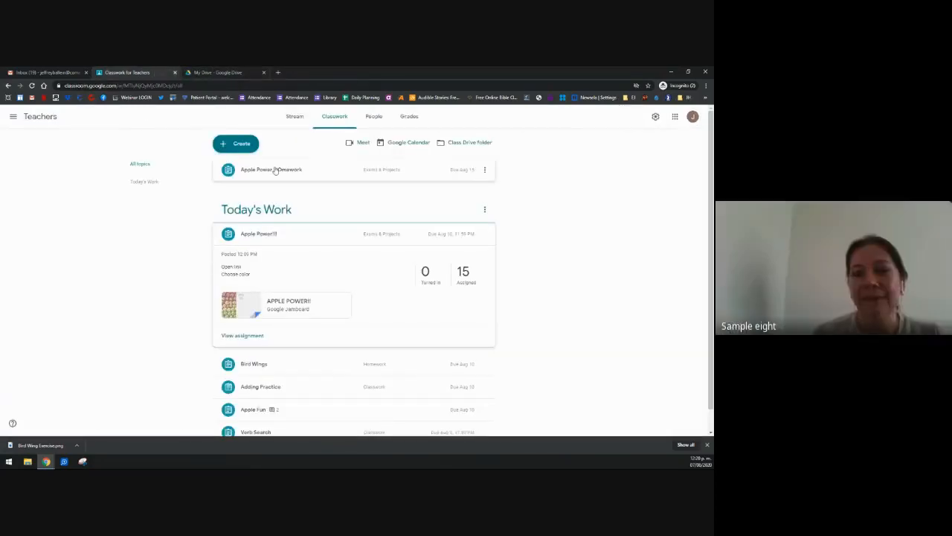